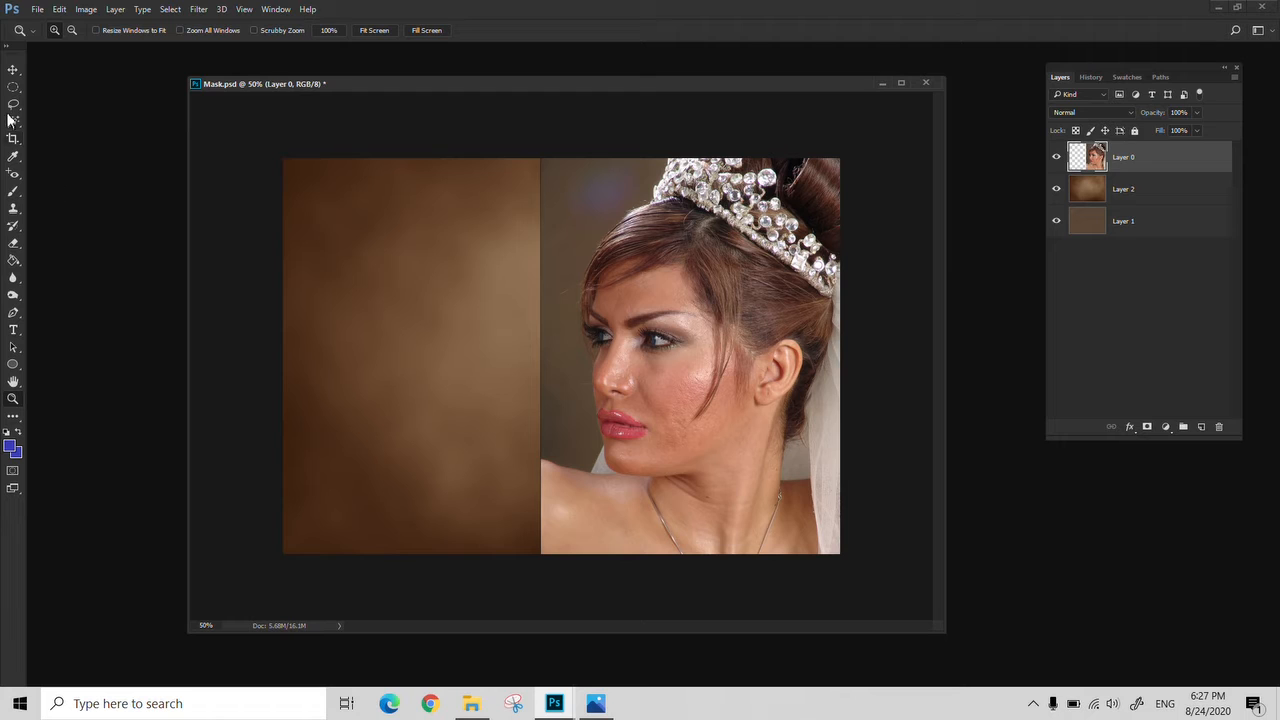
Lasso the area around the portrait's hard left edge on Layer 0, feather it 150 pixels, delete its contents and deselect
left_click(13, 103)
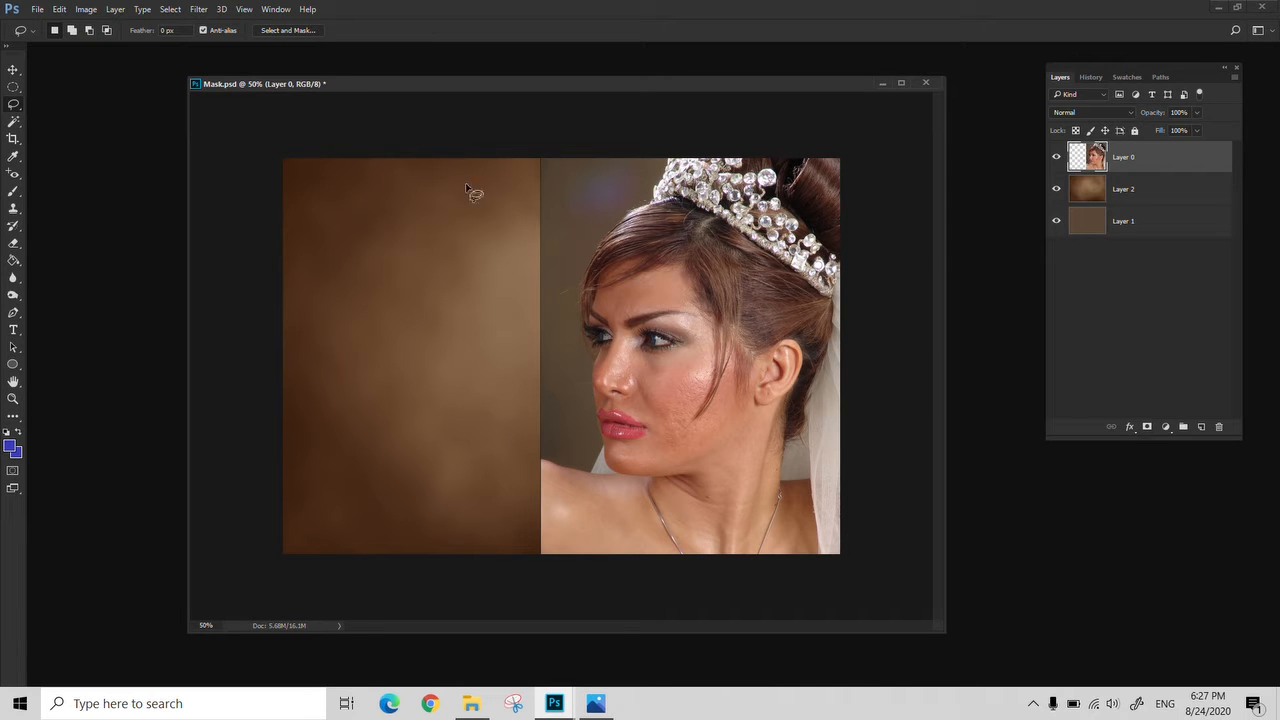
mouse_move(498, 170)
left_mouse_down()
mouse_move(620, 155)
mouse_move(635, 201)
mouse_move(579, 266)
mouse_move(569, 376)
mouse_move(571, 451)
mouse_move(609, 579)
mouse_move(402, 550)
left_mouse_up()
key("shift+F6")
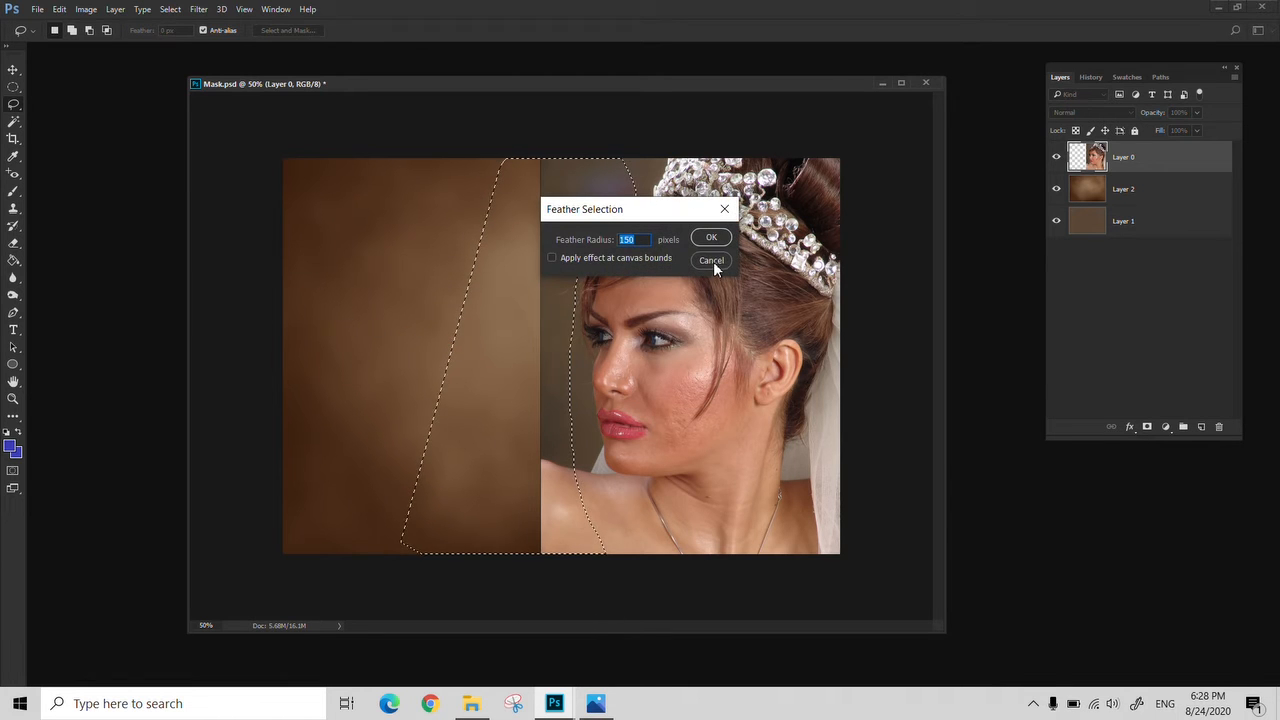
key("Return")
key("Delete")
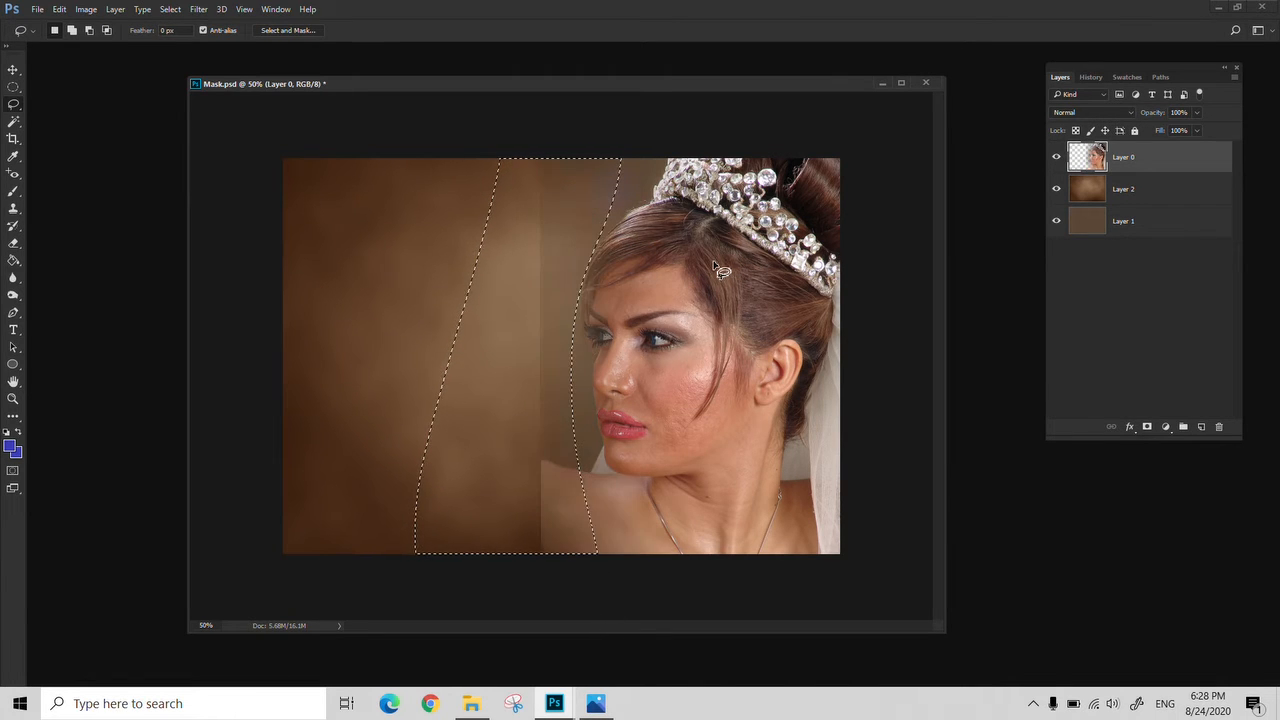
key("ctrl+d")
Erase the remaining hard edge beside the portrait on Layer 0, and restore the face, hair and crown edges with the History Brush
key("e")
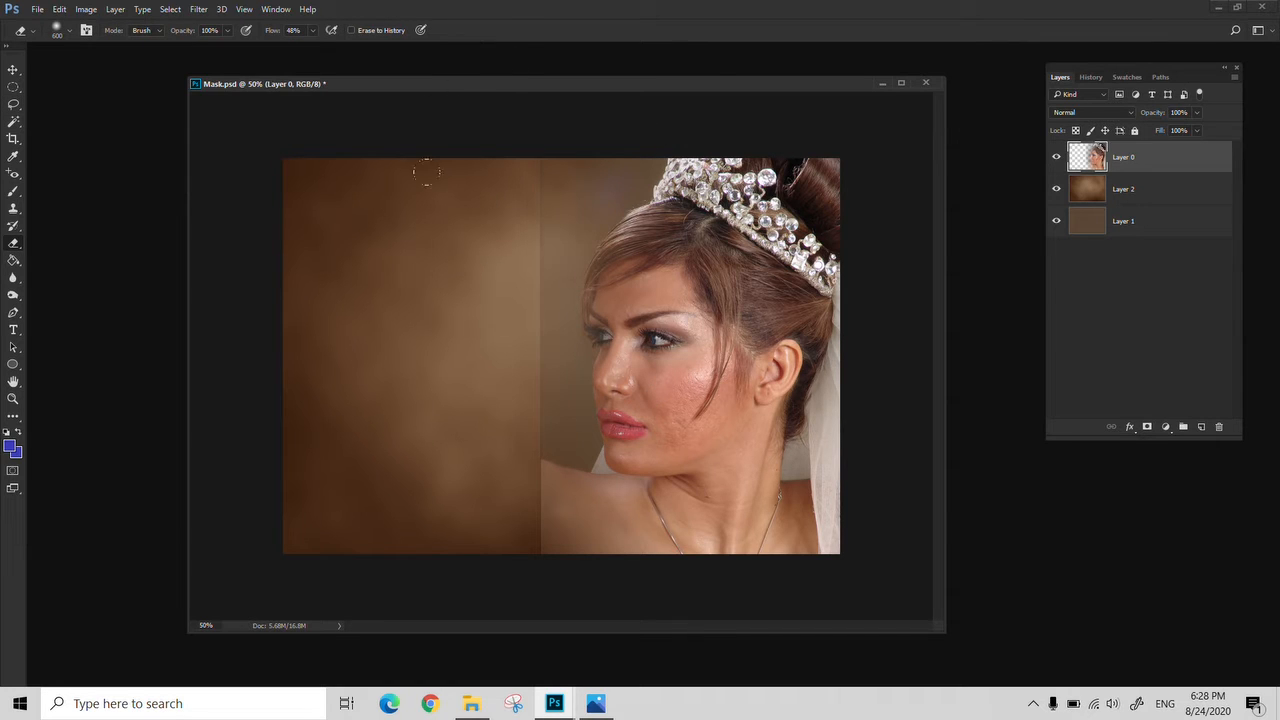
left_click_drag(406, 277, 447, 455)
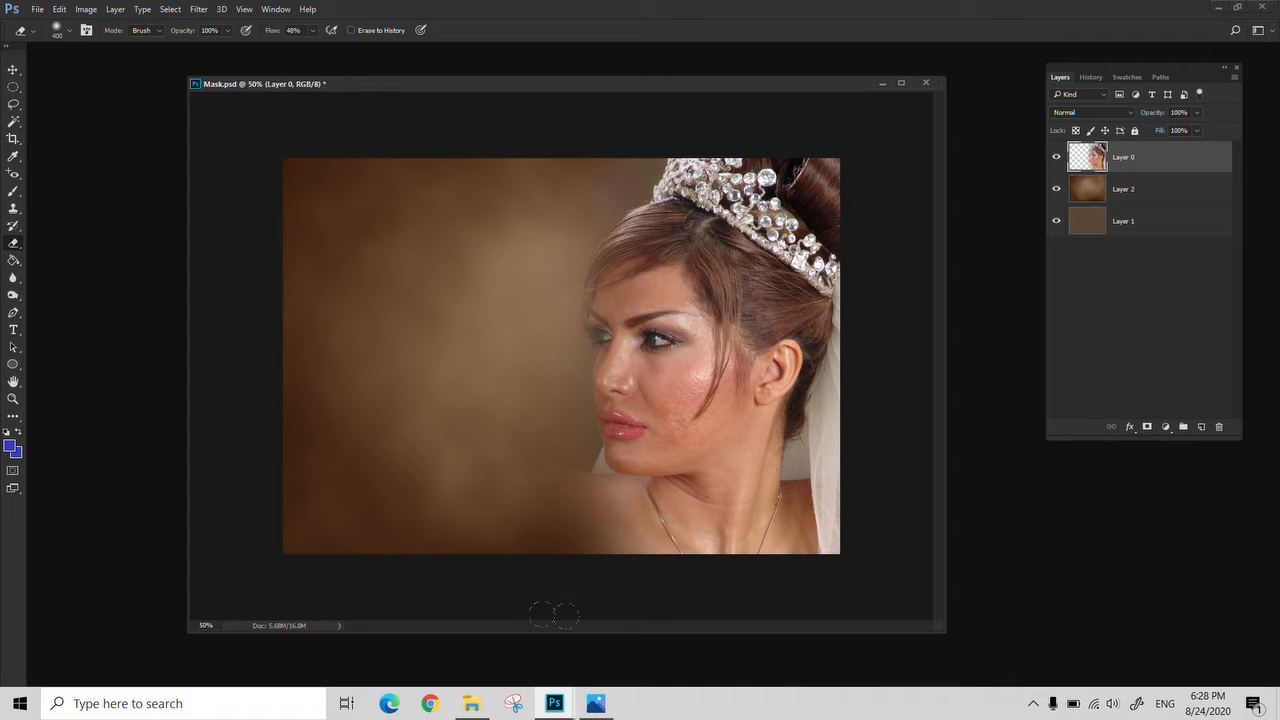
left_click(1091, 77)
key("y")
left_click_drag(597, 285, 624, 442)
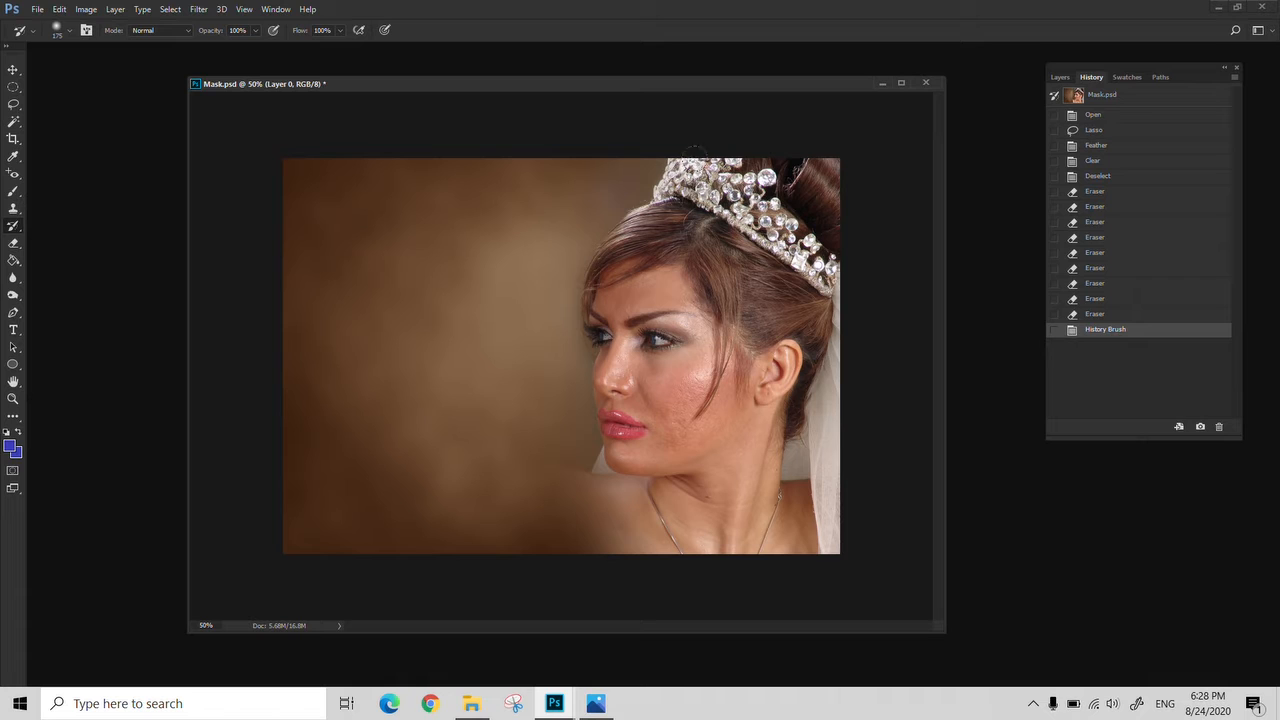
mouse_move(702, 158)
left_mouse_down()
mouse_move(838, 345)
mouse_move(665, 249)
left_mouse_up()
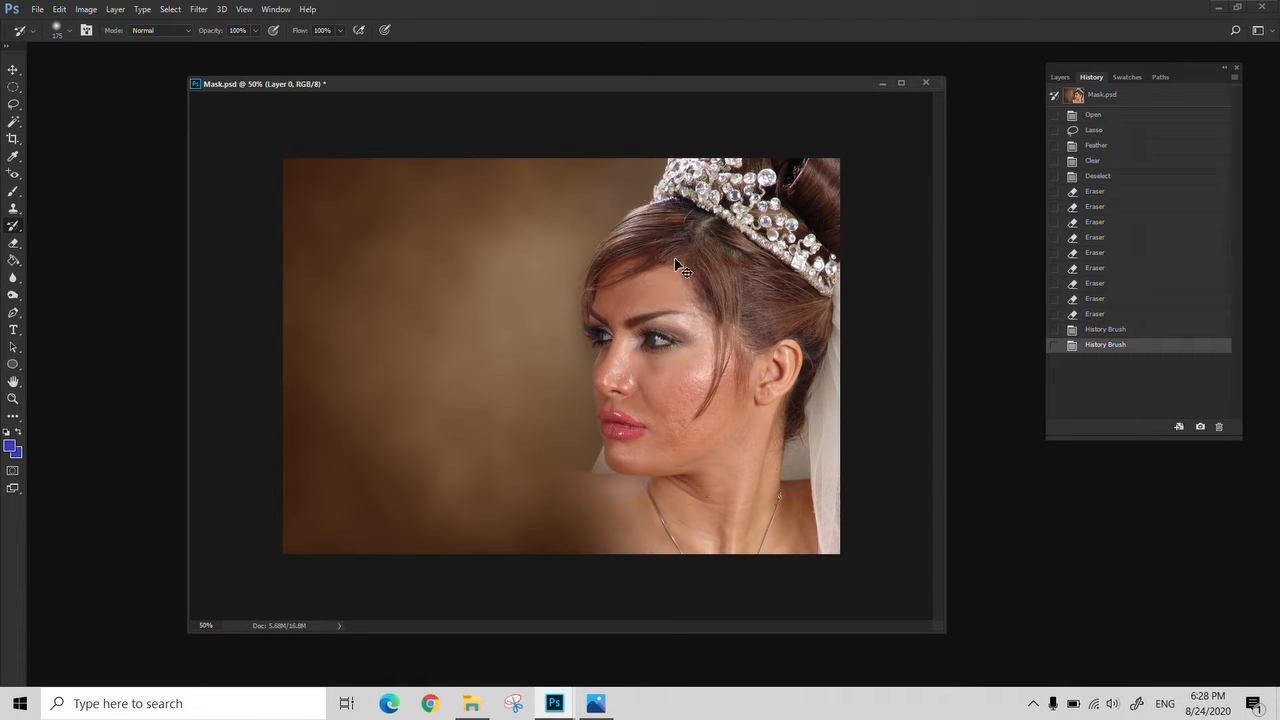
Save the blended image as a new Photoshop file named Edit 1 in folder 008
key("ctrl+shift+s")
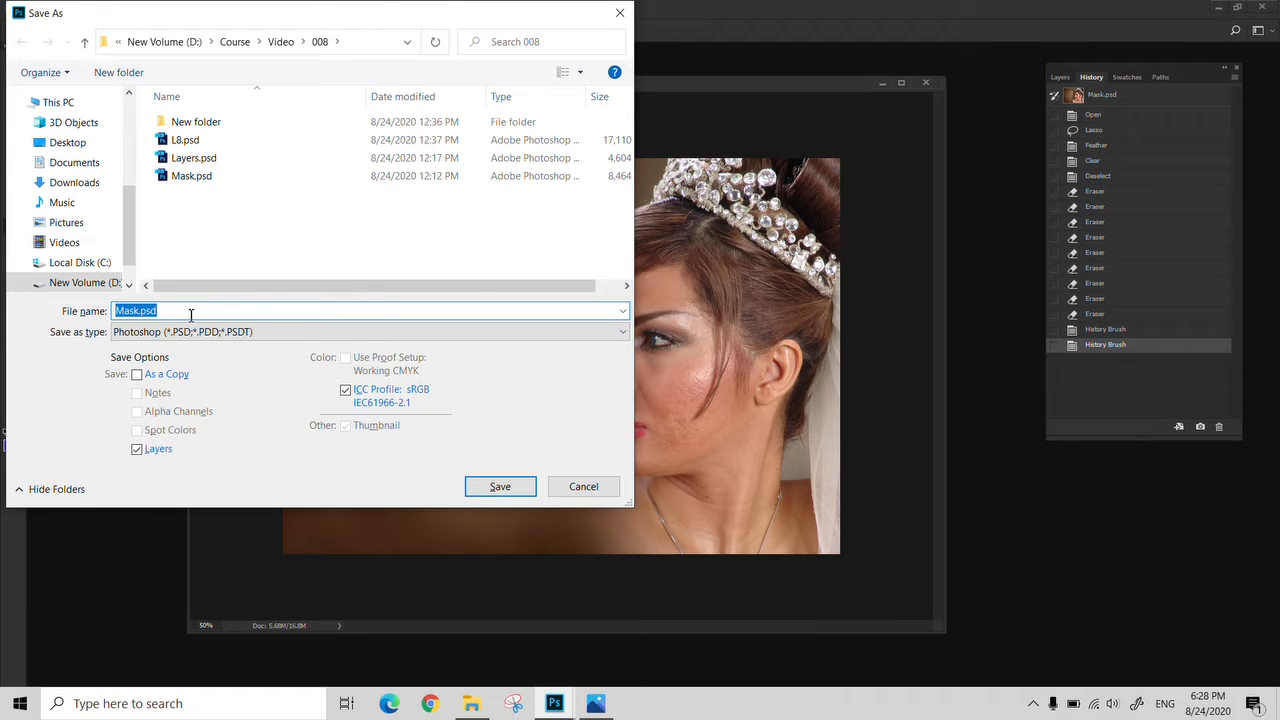
type("Edit 1")
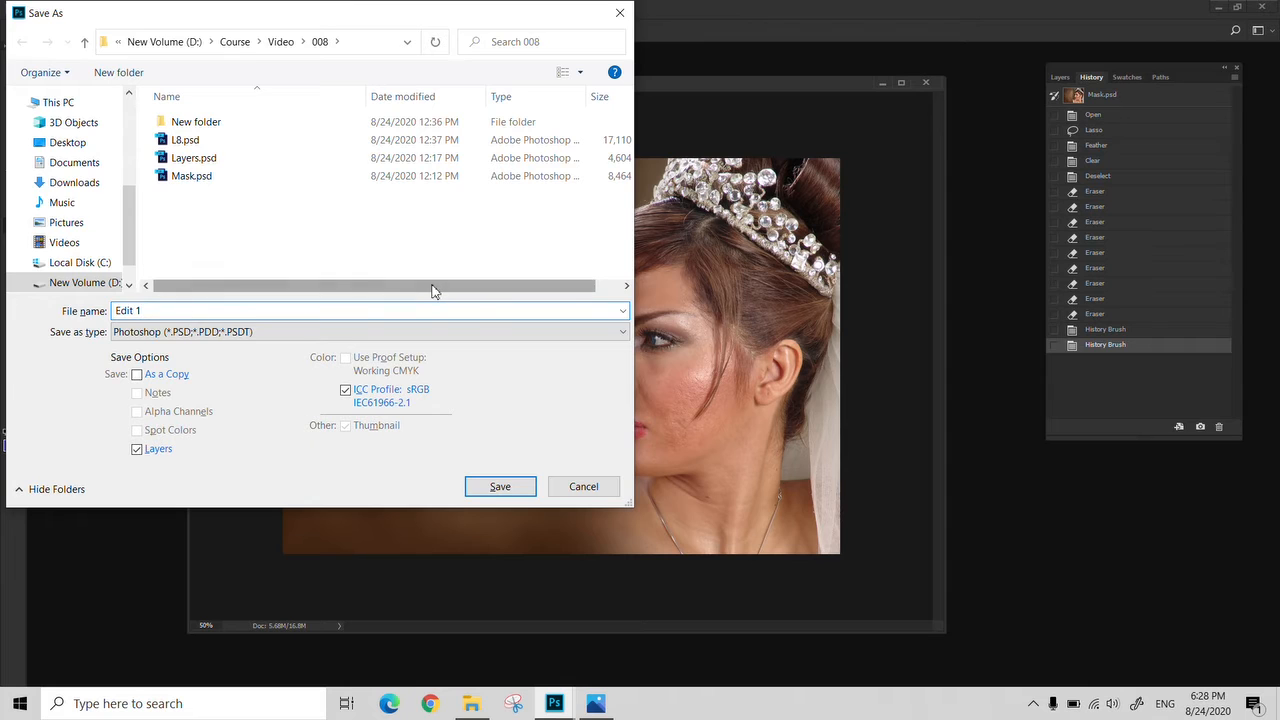
key("Return")
key("Return")
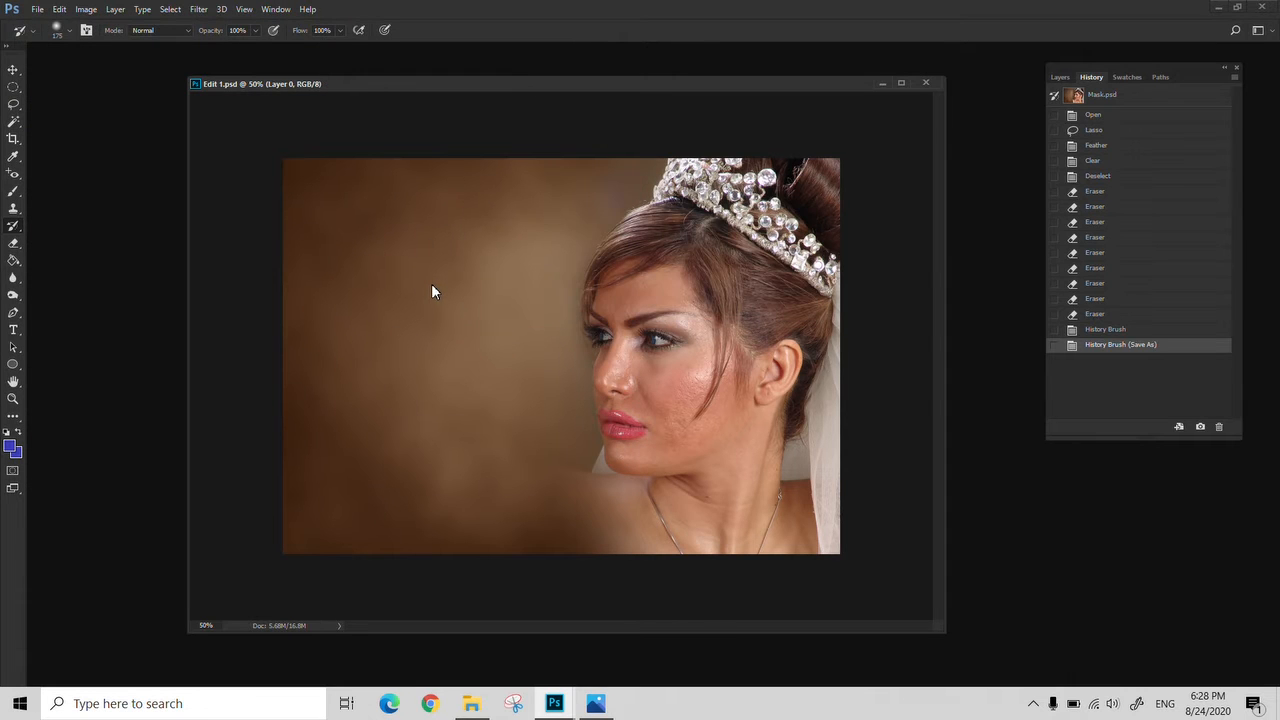
Close the Edit 1.psd document and open the saved file again
left_click(935, 84)
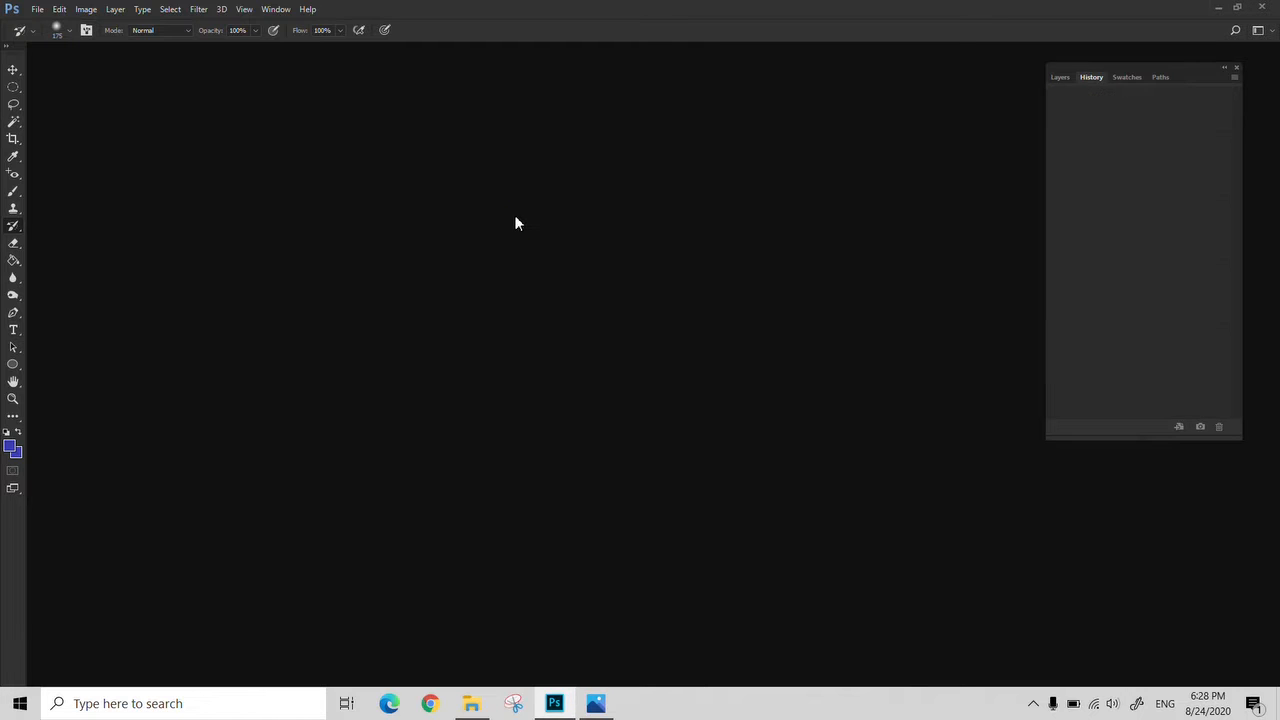
key("ctrl+o")
left_click(211, 146)
key("Return")
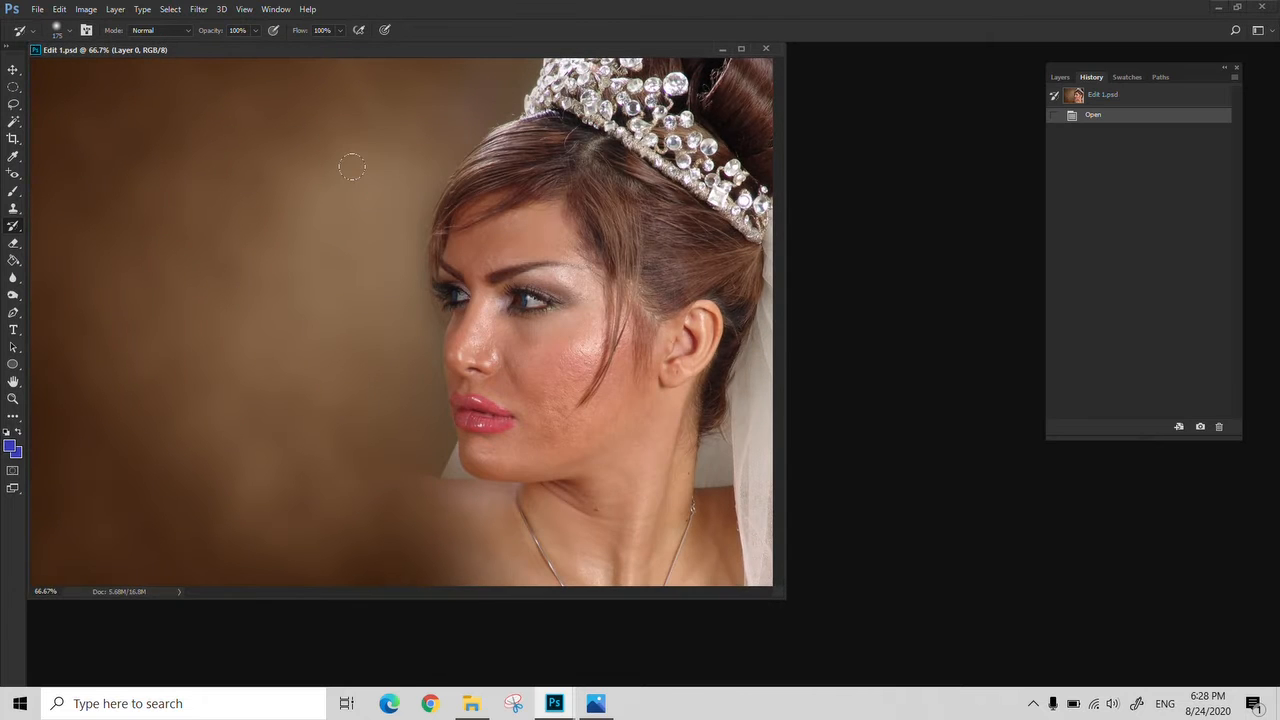
left_click_drag(677, 48, 752, 54)
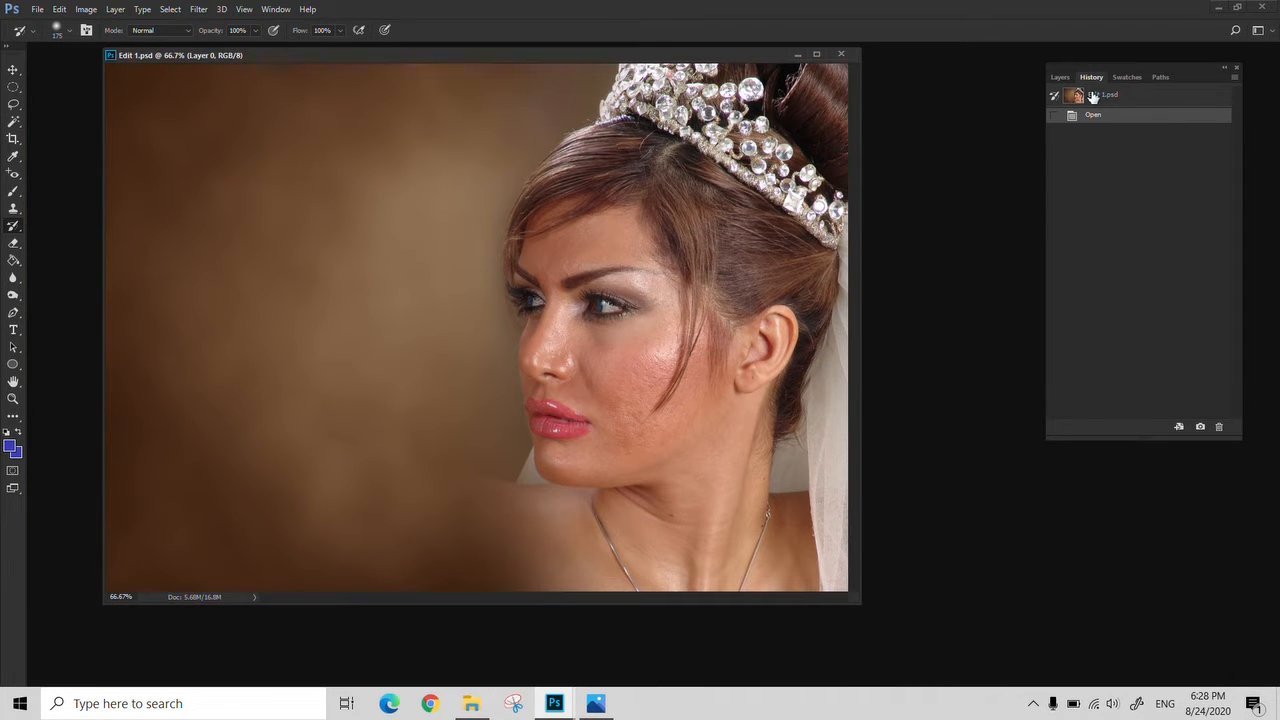
Compare the layers and the history states stored in the reopened Edit 1.psd
left_click(1061, 77)
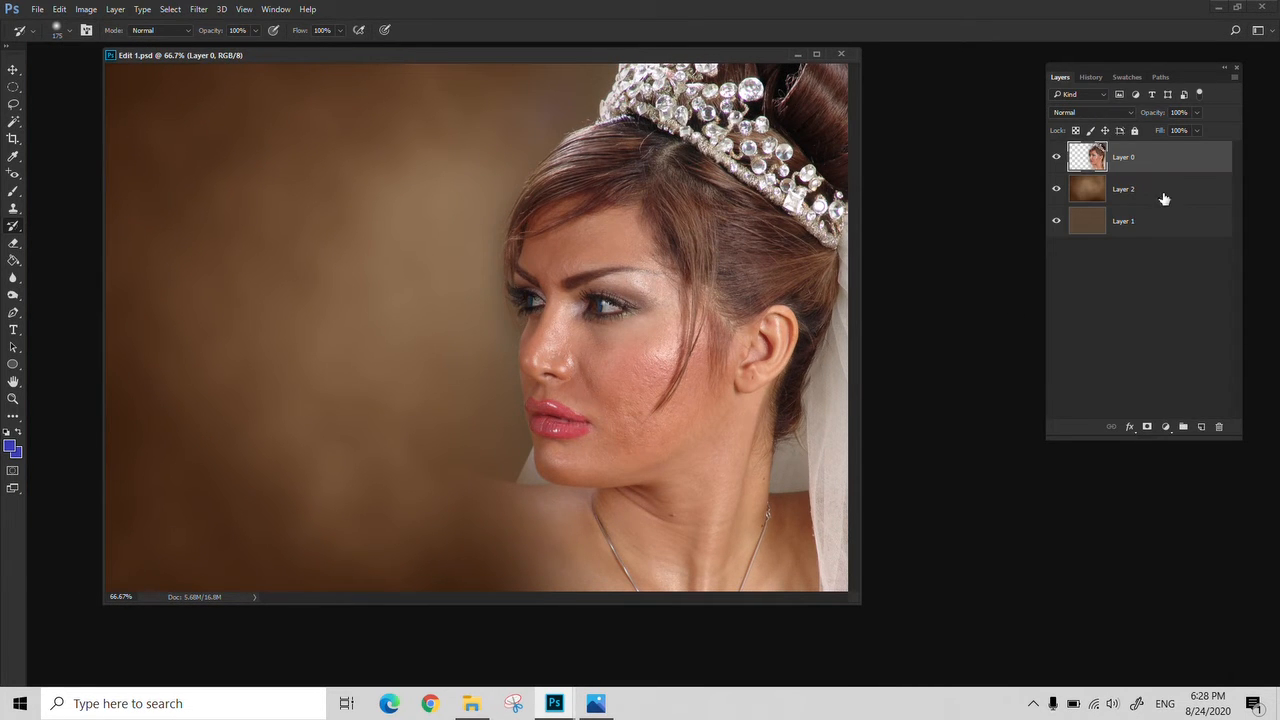
left_click(1092, 77)
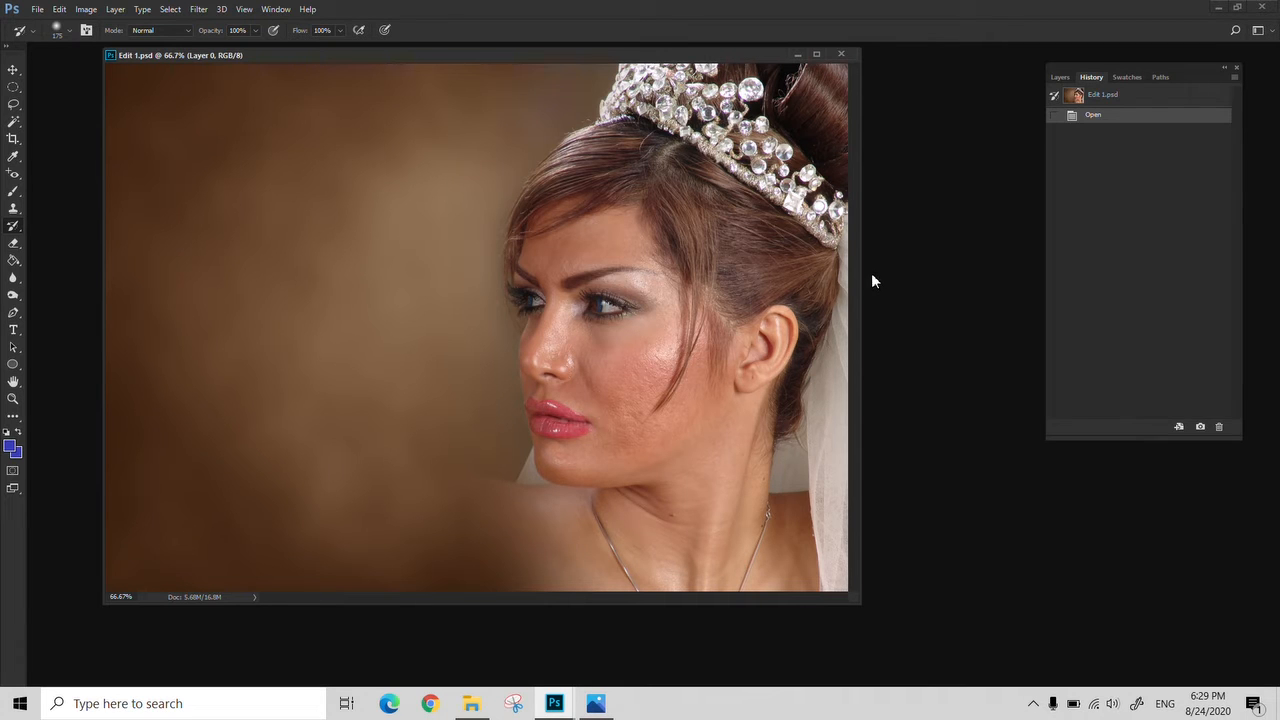
left_click(1058, 77)
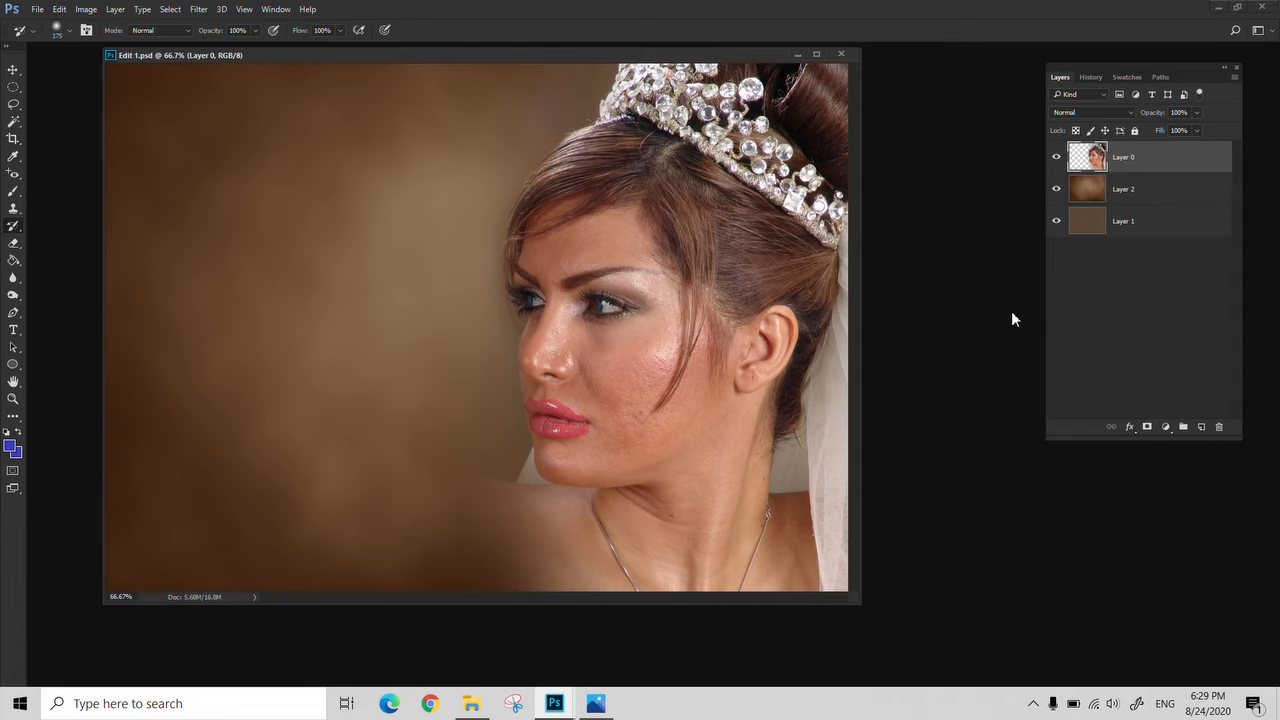
left_click(1092, 77)
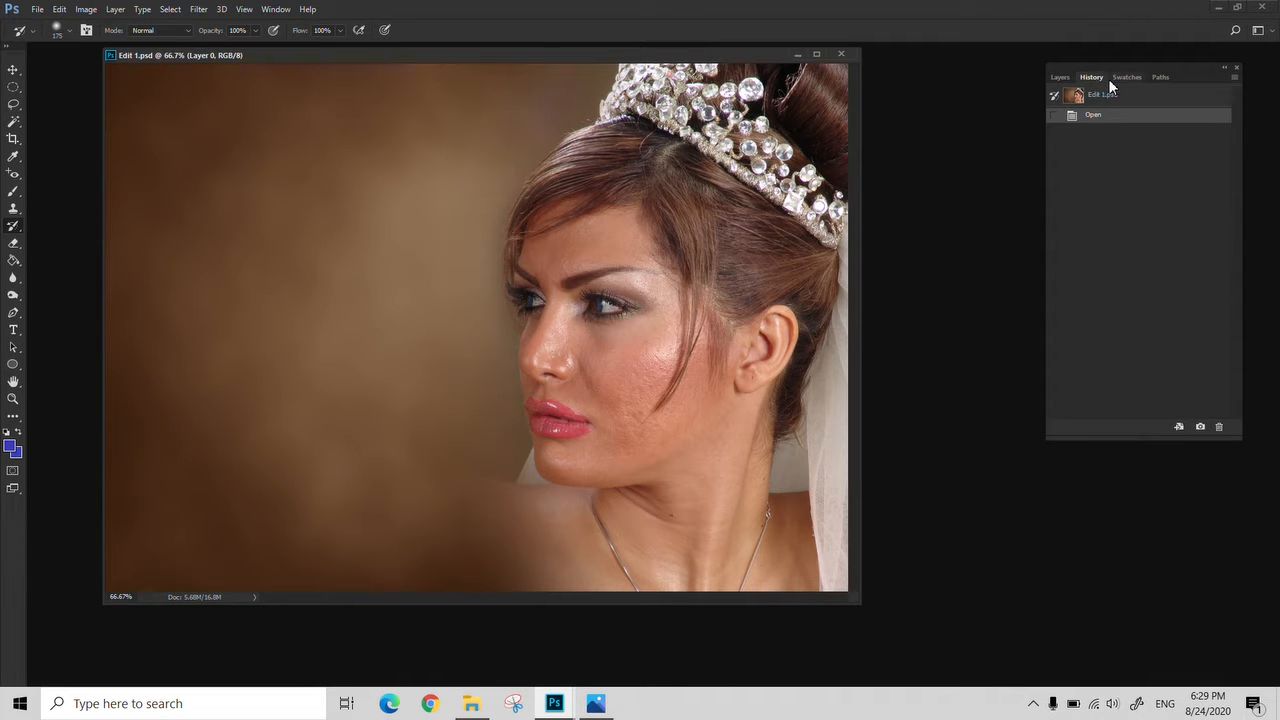
left_click(1062, 77)
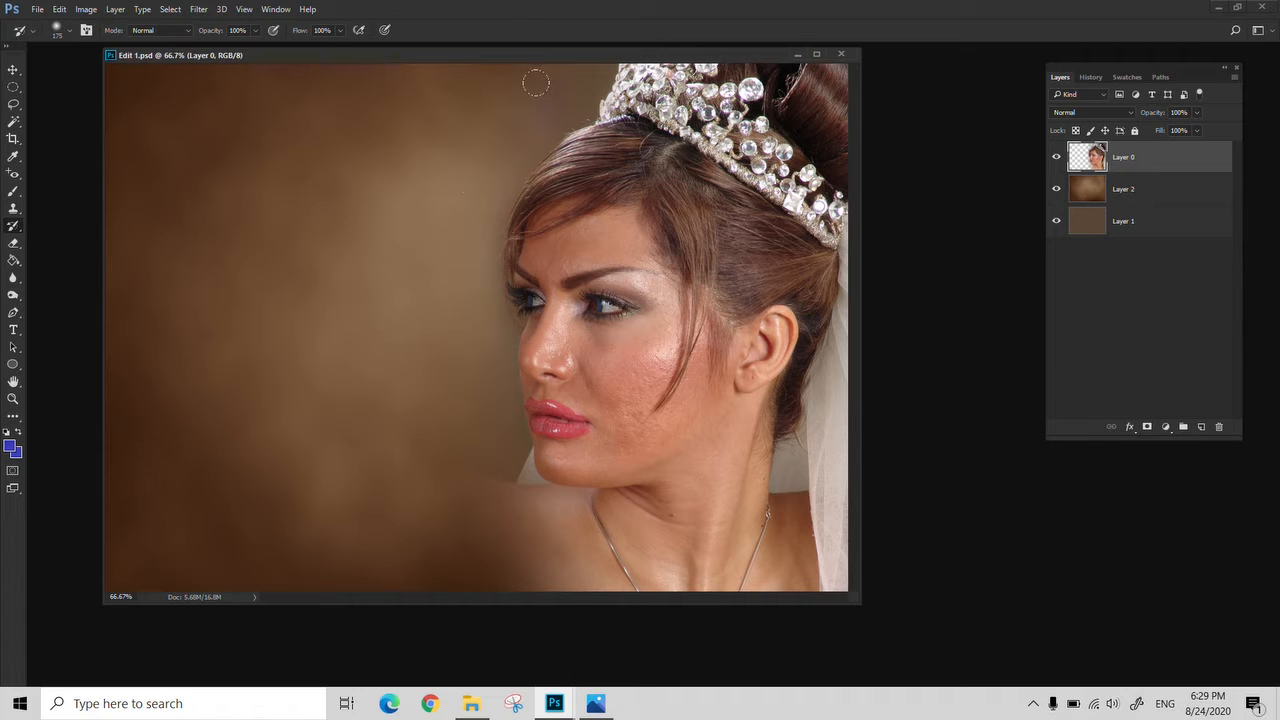
Close Edit 1.psd and open the original Mask.psd from folder 008
left_click(840, 55)
double_click(471, 267)
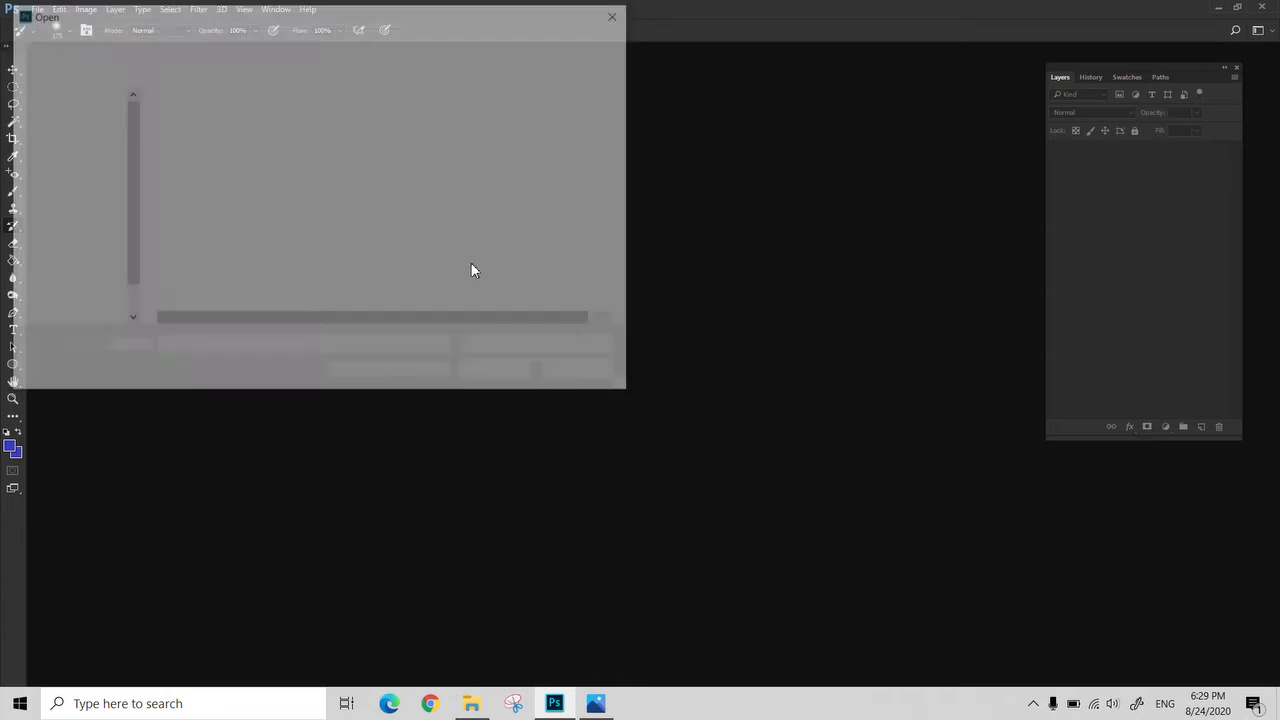
left_click(219, 213)
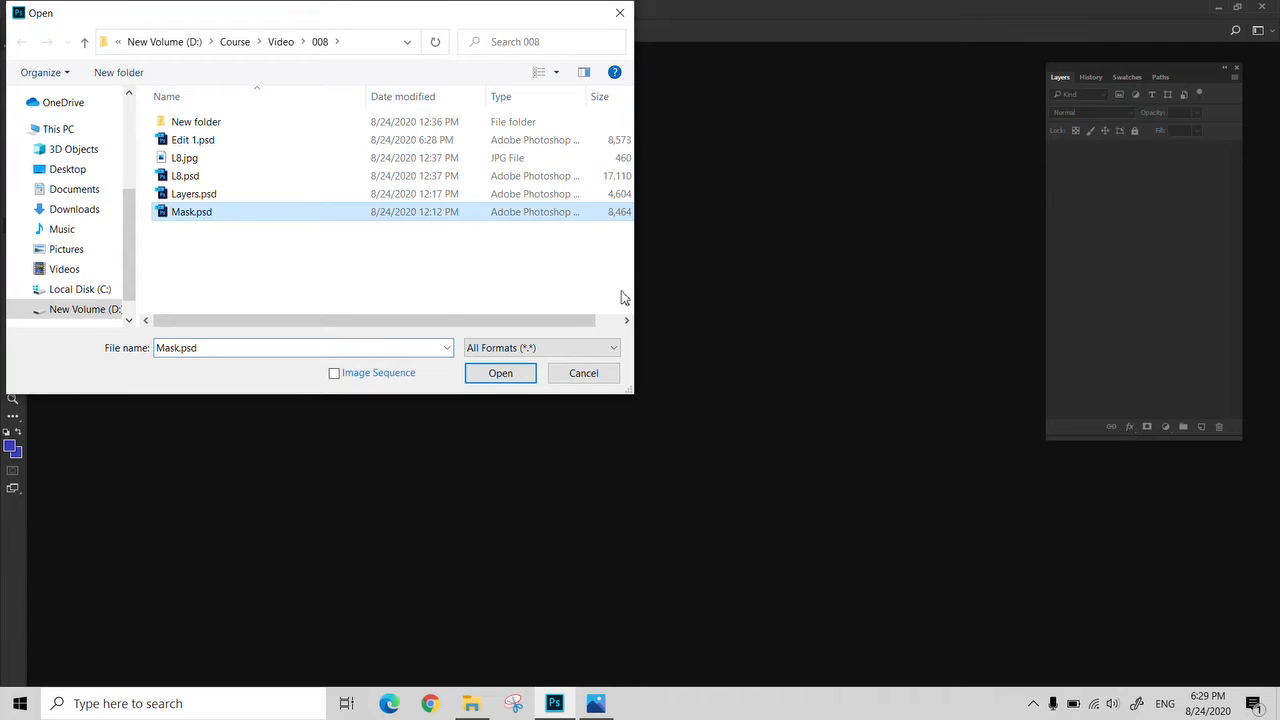
left_click(500, 373)
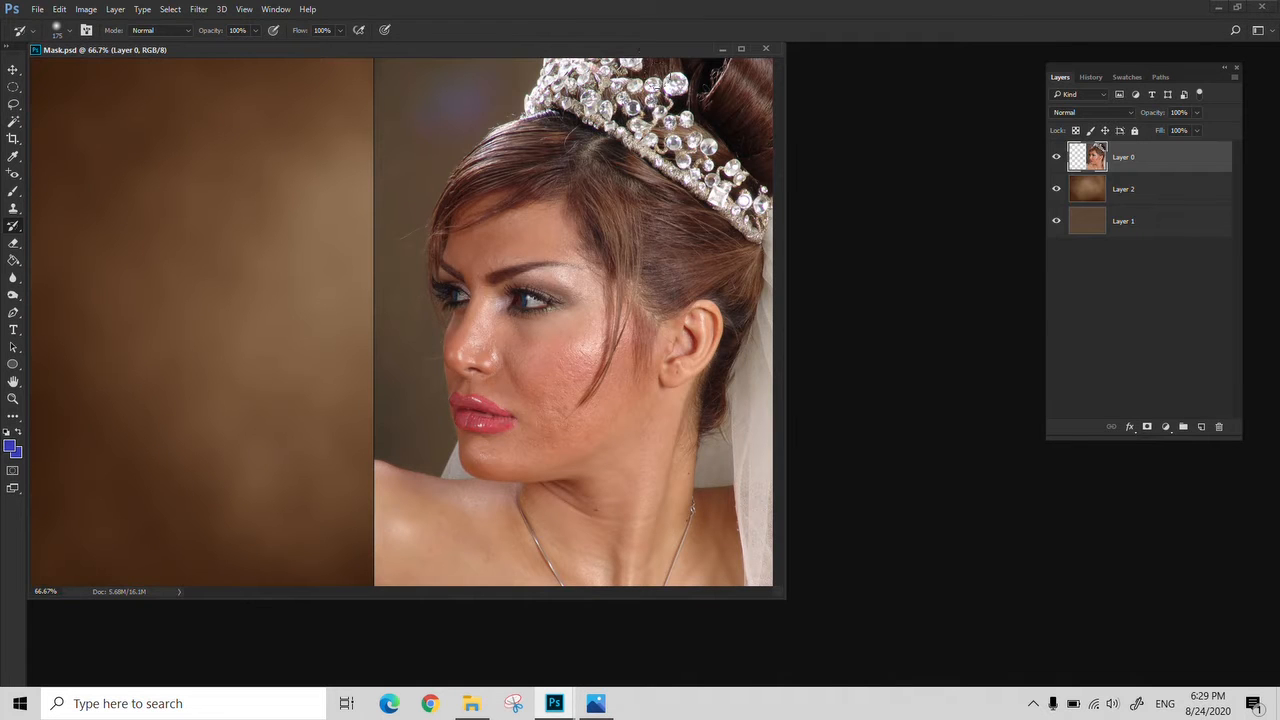
left_click_drag(640, 55, 736, 79)
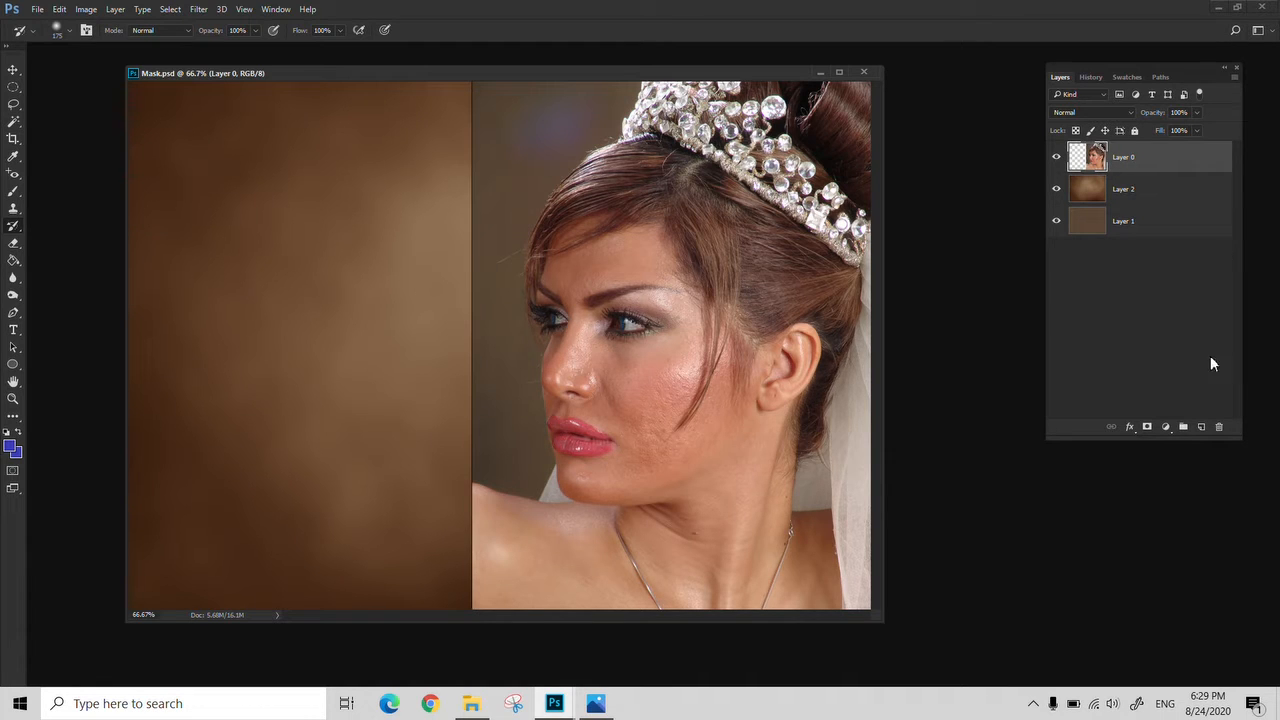
Add a white layer mask to Layer 0 and switch to the Brush tool
left_click(1147, 428)
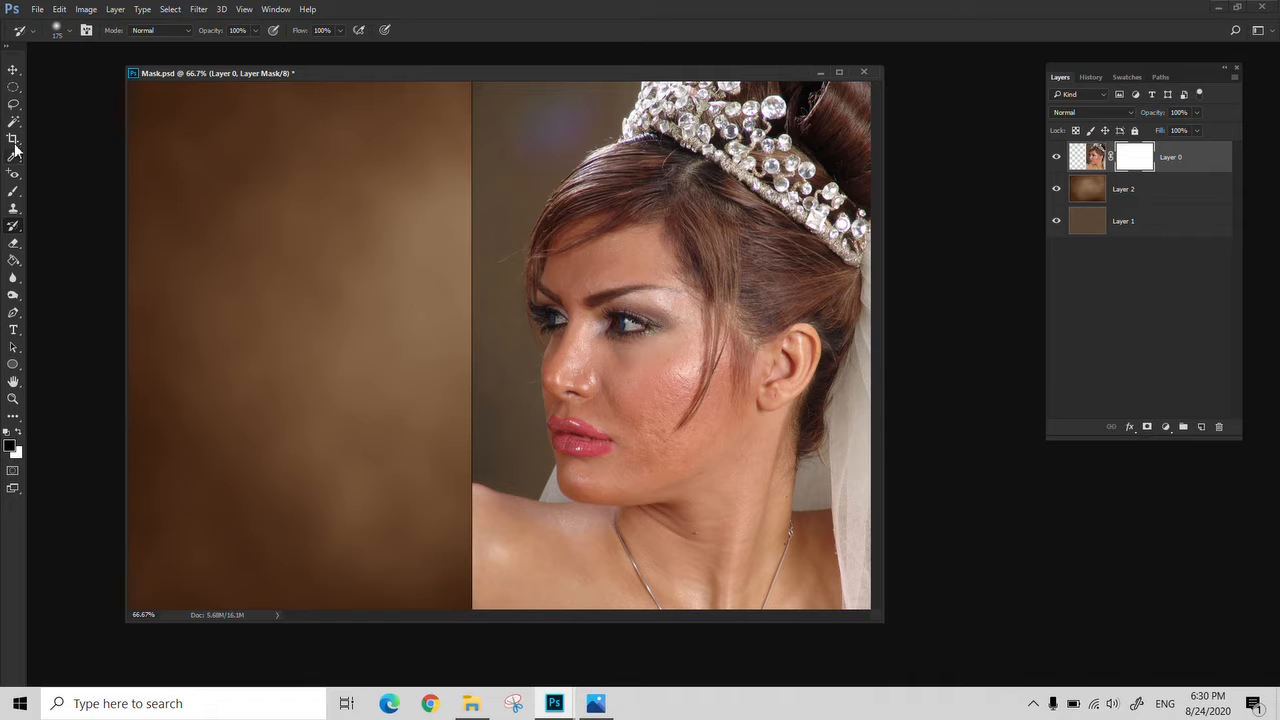
key("b")
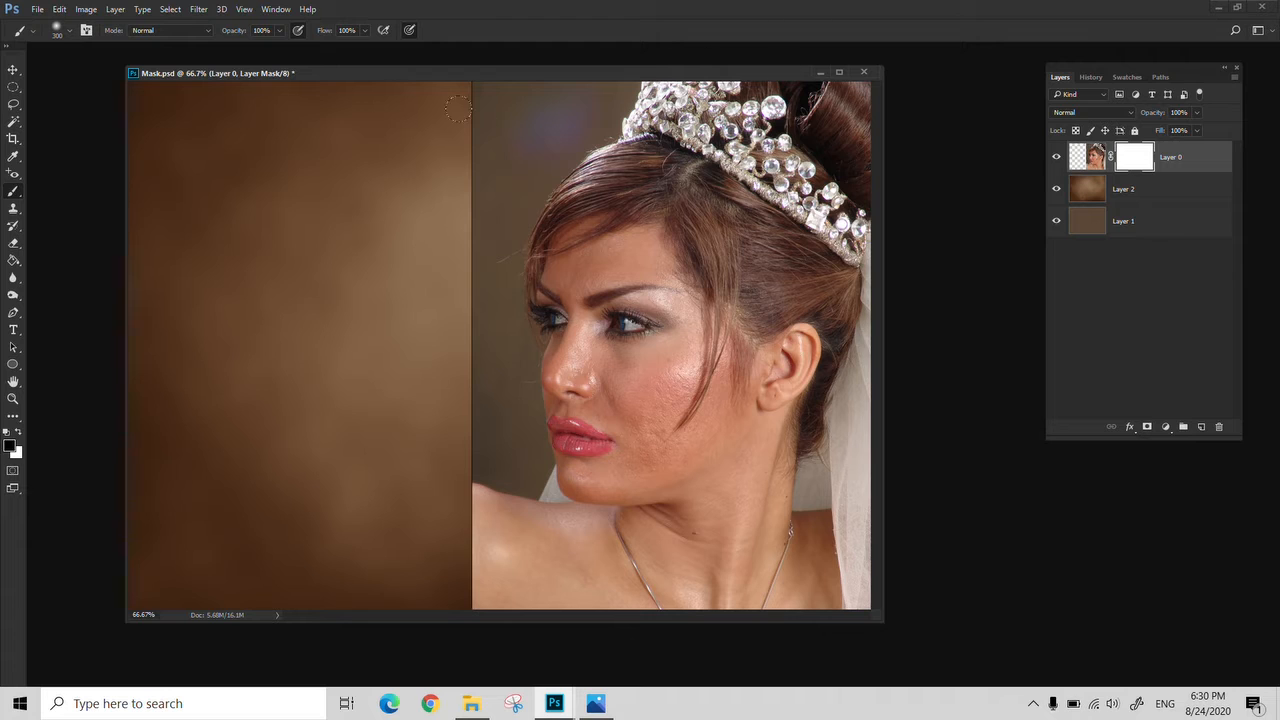
Try a blue brush stroke on Layer 0's image instead of its mask, and undo it
left_click(1087, 168)
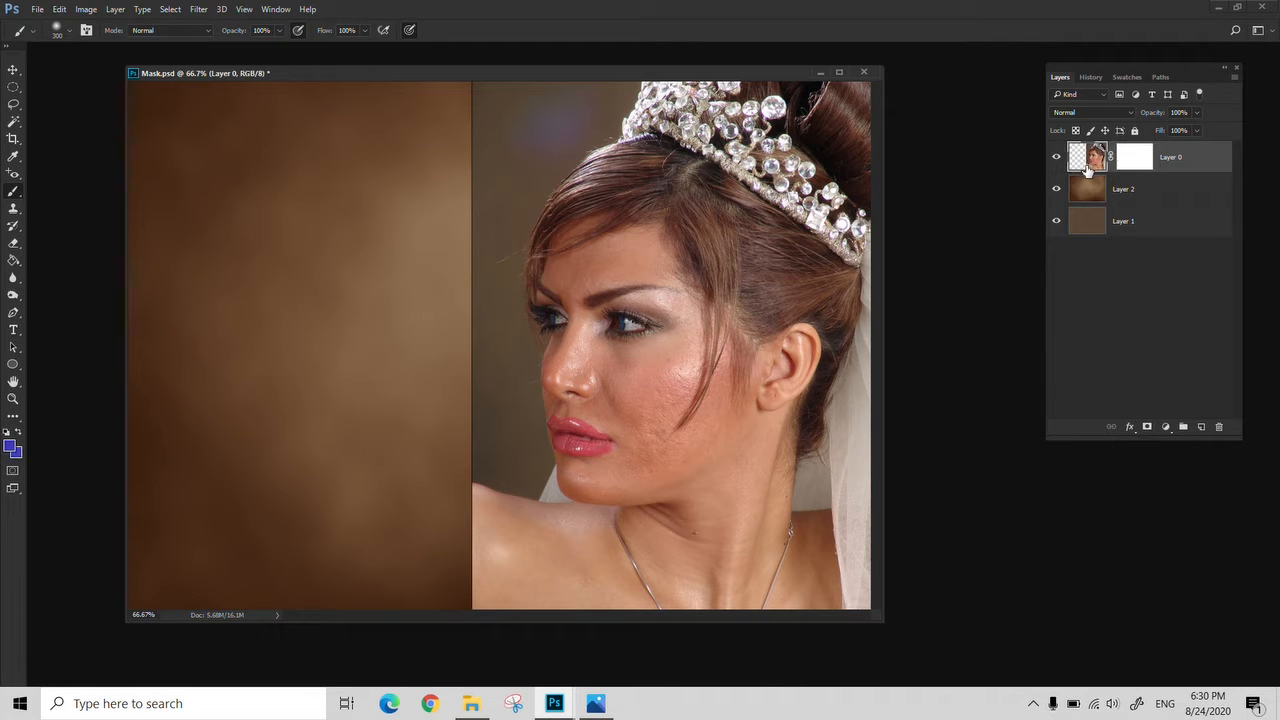
left_click_drag(505, 130, 435, 205)
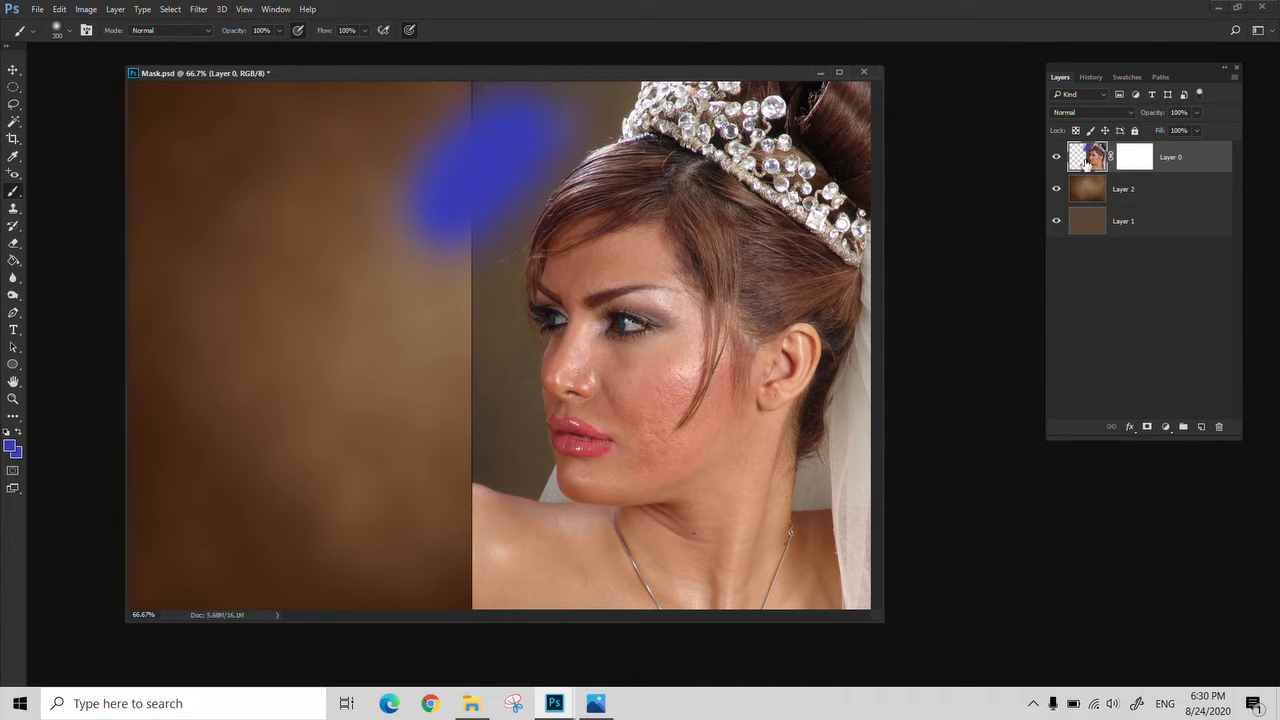
key("ctrl+z")
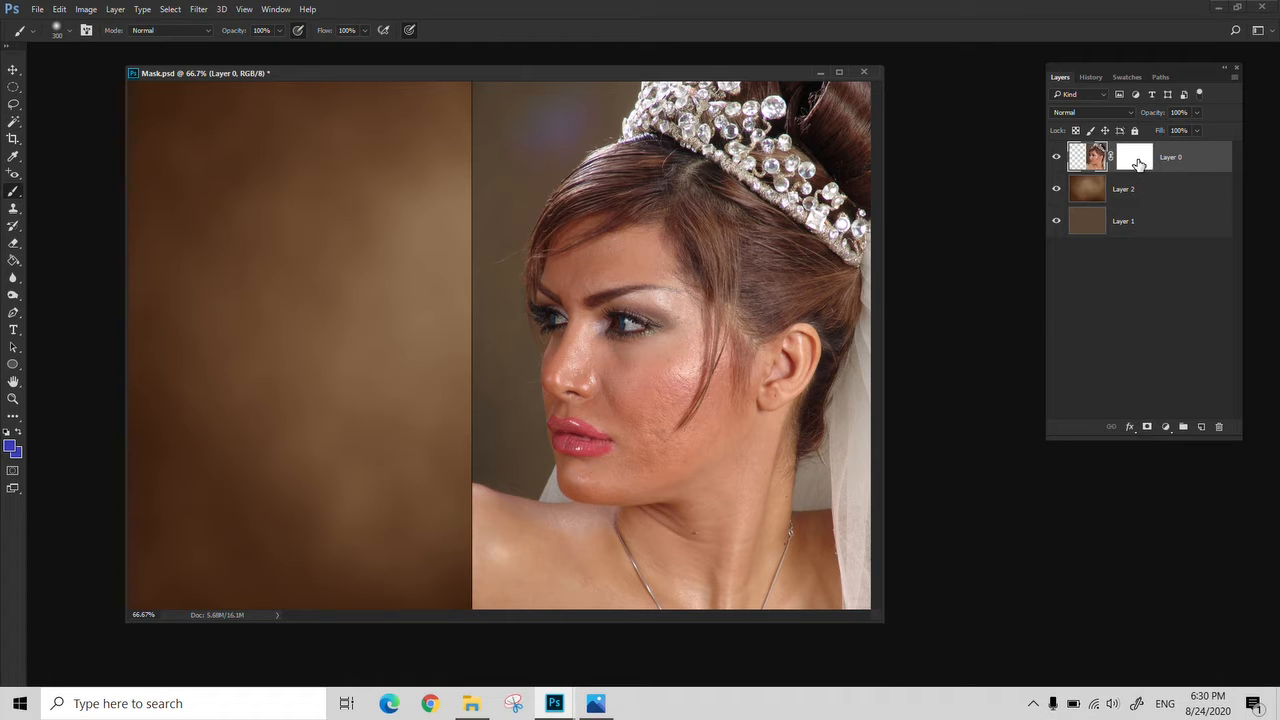
Paint black on Layer 0's mask with the soft 300 px brush to hide the portrait's hard left edge
left_click(1138, 163)
left_click_drag(457, 52, 409, 127)
mouse_move(414, 185)
left_mouse_down()
mouse_move(412, 350)
mouse_move(414, 192)
left_mouse_up()
mouse_move(409, 310)
left_mouse_down()
mouse_move(440, 440)
mouse_move(452, 622)
left_mouse_up()
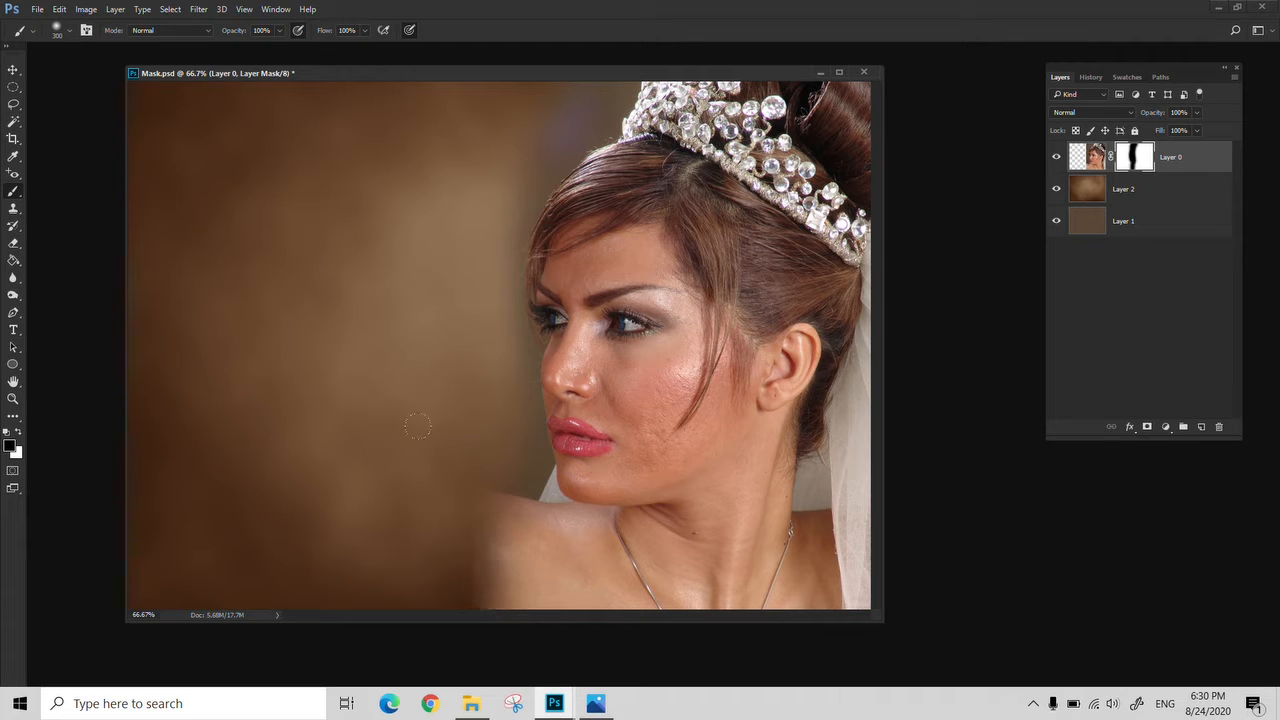
Enlarge the brush to 600 px and paint more black on the mask to soften the blend towards the face and shoulder
key("bracketright")
key("bracketright")
mouse_move(445, 549)
left_mouse_down()
mouse_move(415, 530)
mouse_move(438, 458)
mouse_move(409, 331)
mouse_move(451, 152)
left_mouse_up()
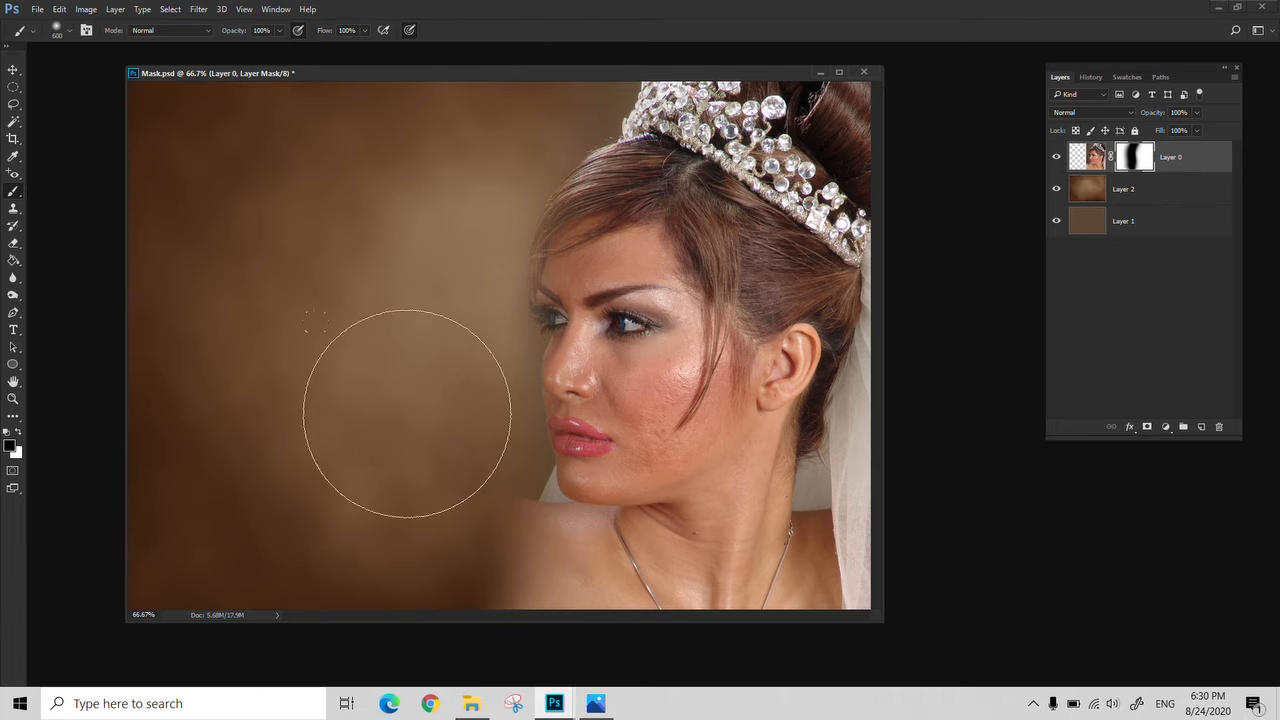
left_click_drag(543, 643, 443, 522)
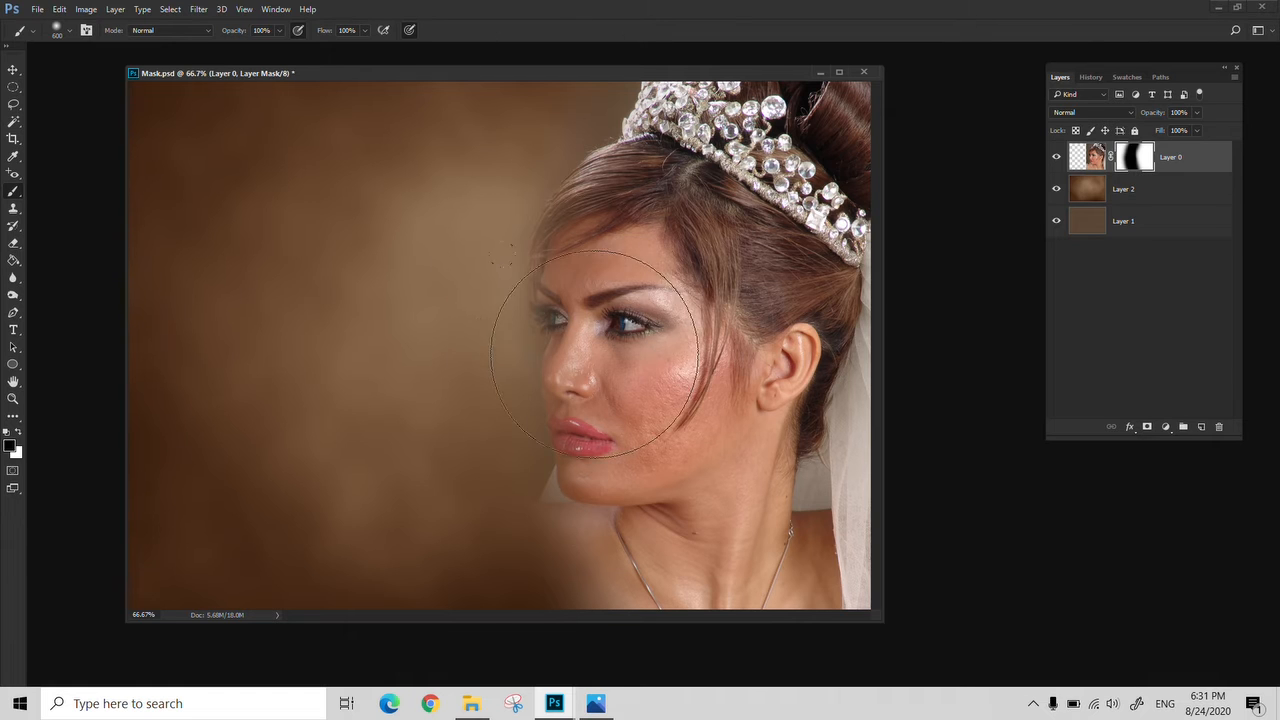
Bring back the hair and eye edge of the face by painting on Layer 0's mask with a smaller soft Eraser
key("[")
key("[")
key("[")
key("[")
key("[")
key("[")
key("[")
key("[")
key("[")
key("[")
key("e")
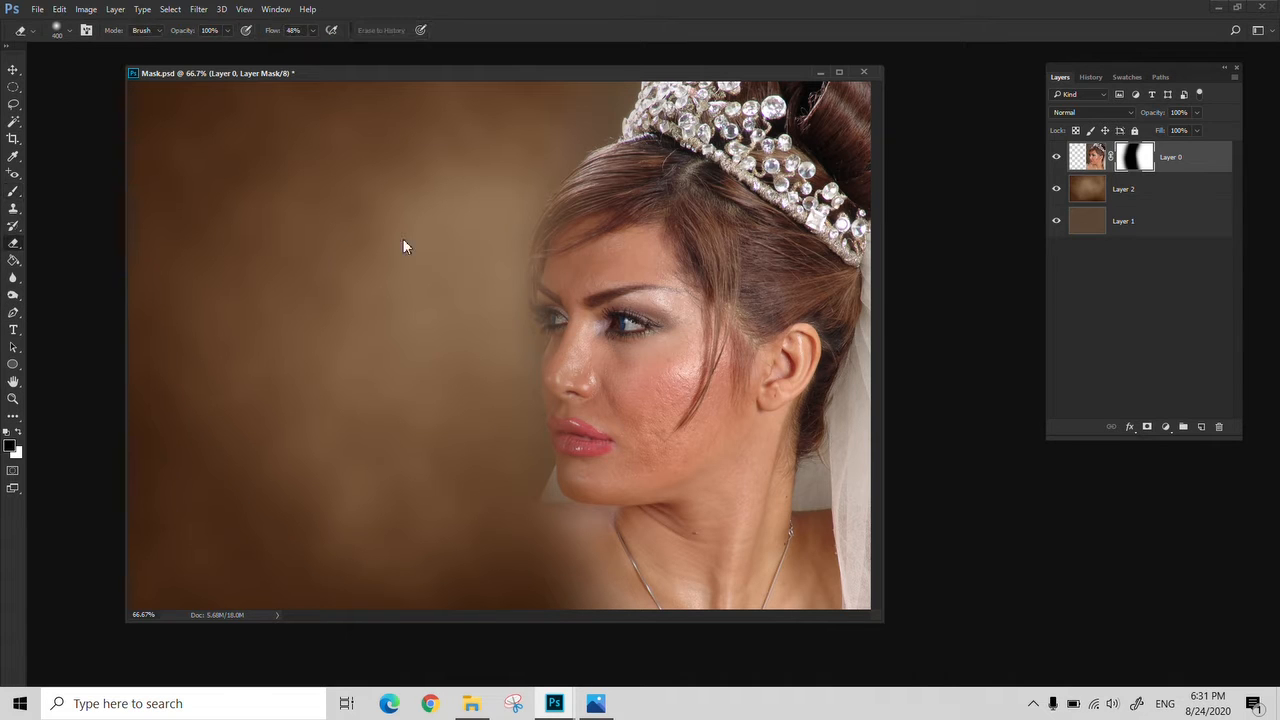
key("bracketleft")
key("bracketleft")
key("bracketleft")
key("bracketleft")
mouse_move(550, 251)
left_mouse_down()
mouse_move(550, 321)
mouse_move(568, 189)
mouse_move(535, 300)
left_mouse_up()
key("bracketleft")
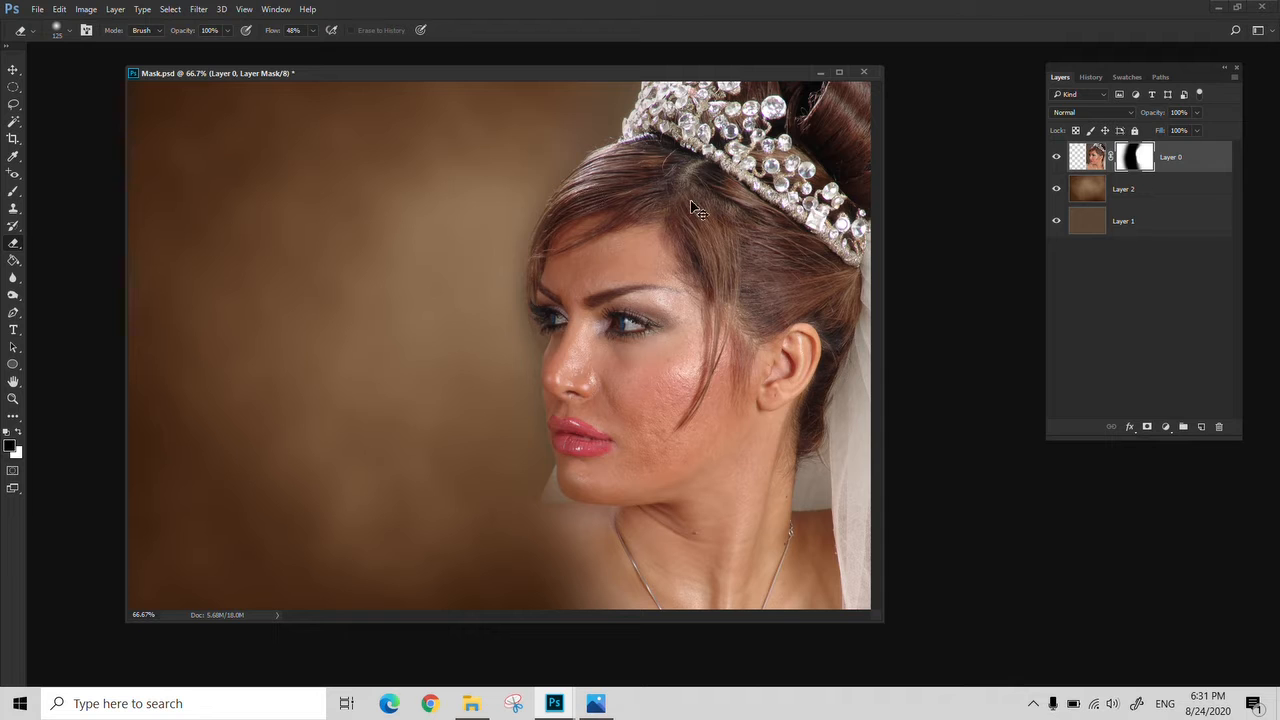
Save the masked document as Edit 2 with maximum compatibility and close it
key("ctrl+shift+s")
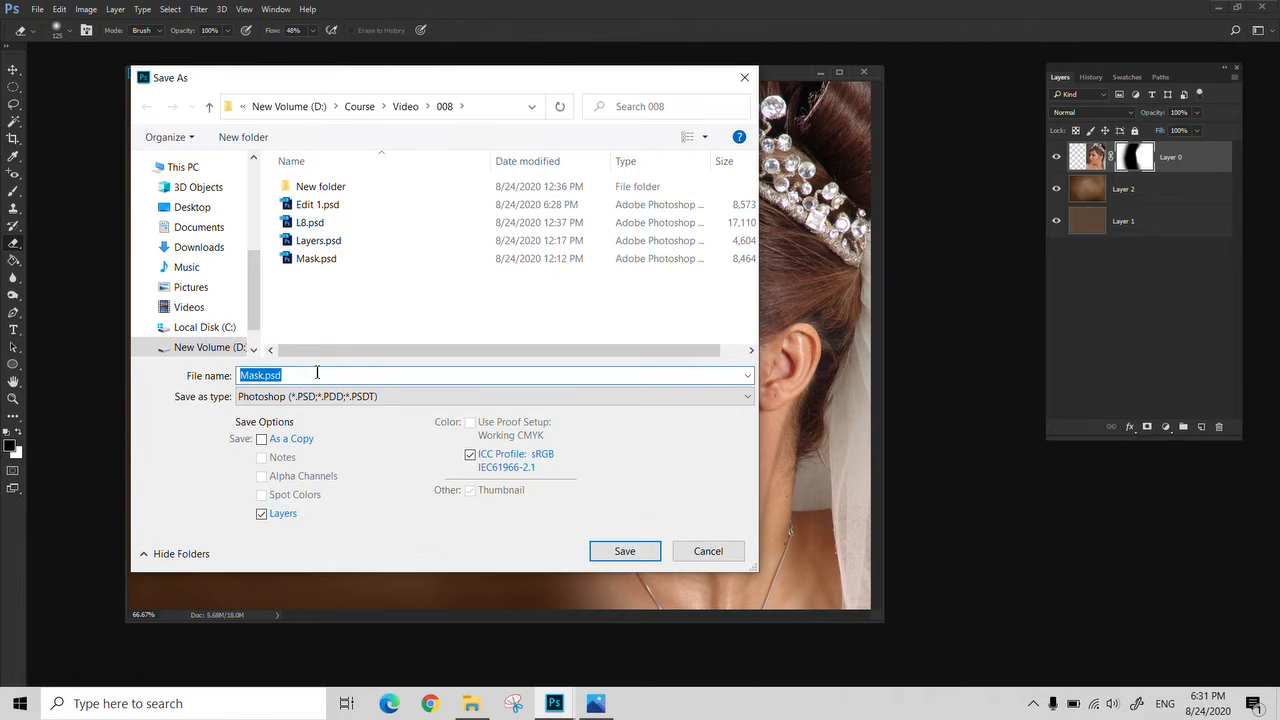
type("Edit 2")
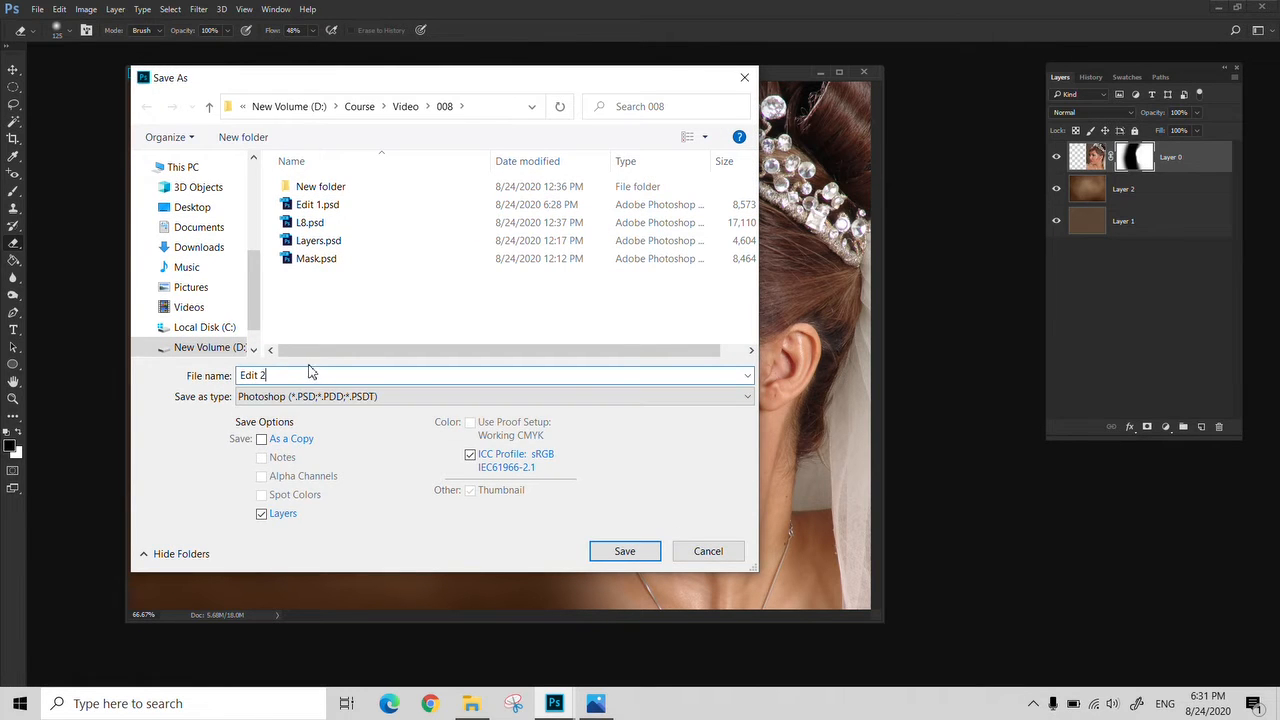
key("Return")
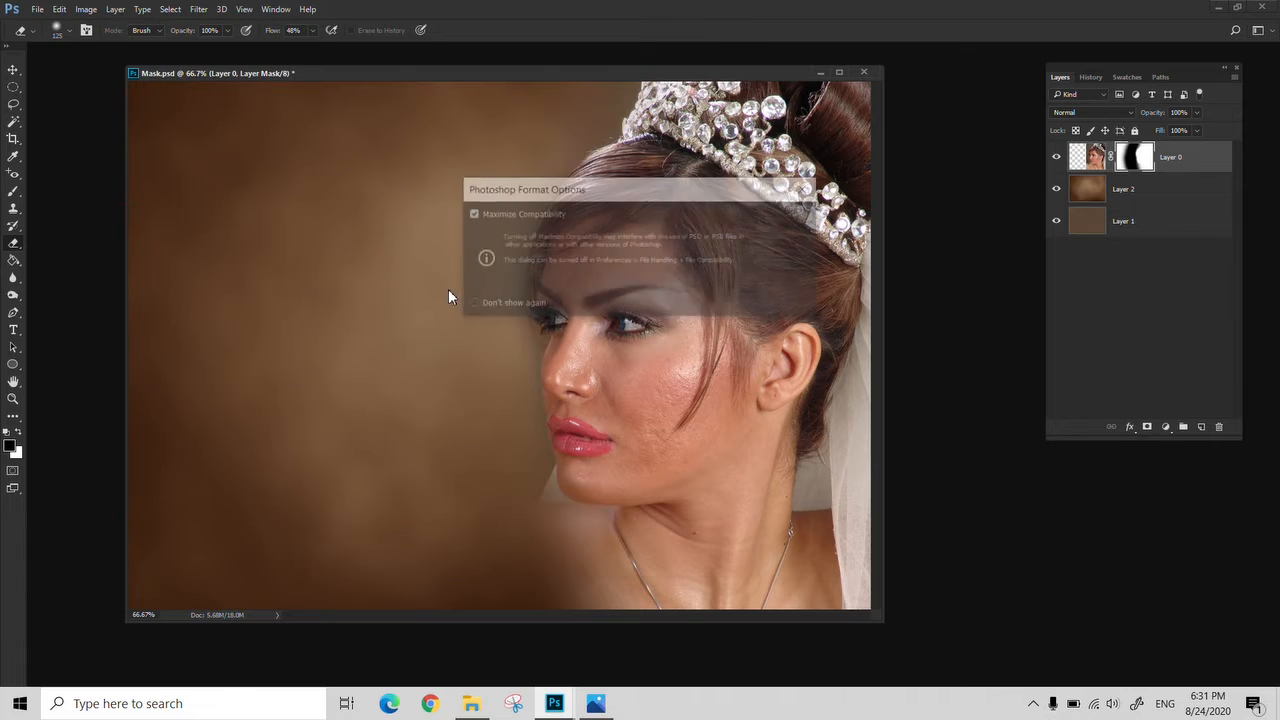
key("Return")
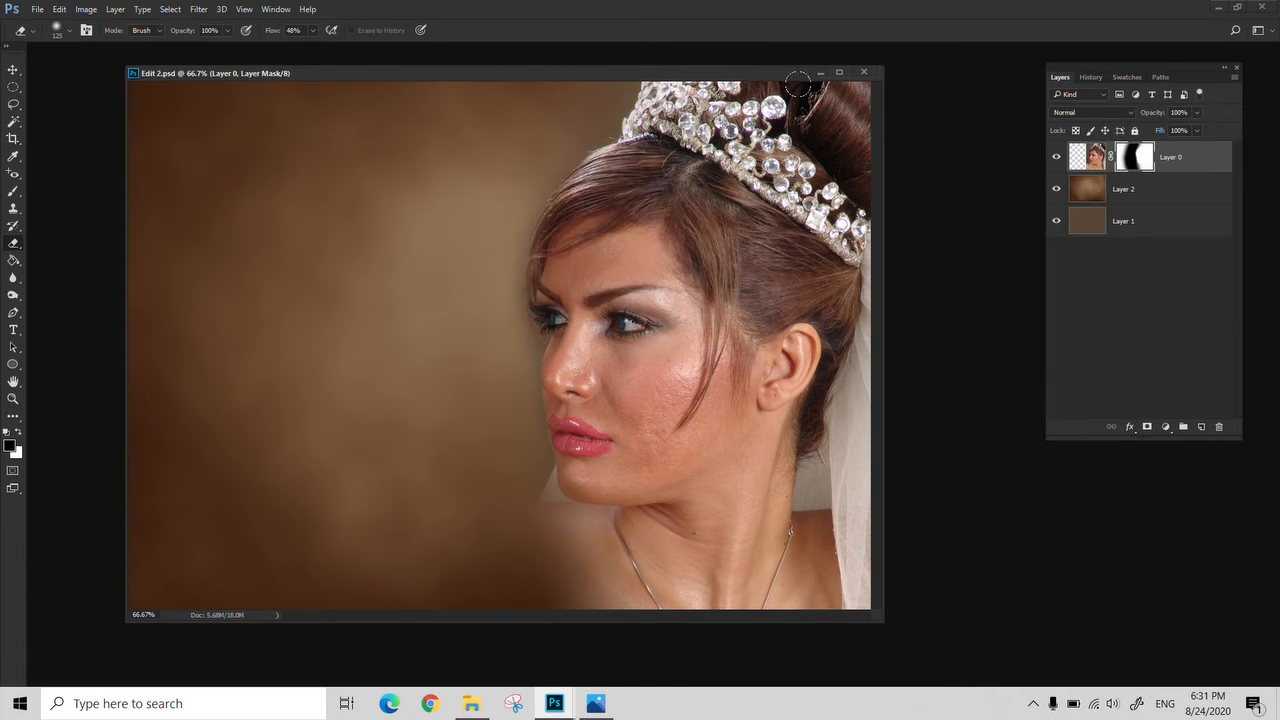
left_click(865, 71)
Reopen Edit 2.psd and erase on Layer 0's mask with a soft 400 px Eraser to bring back the portrait's hard left edge
key("ctrl+o")
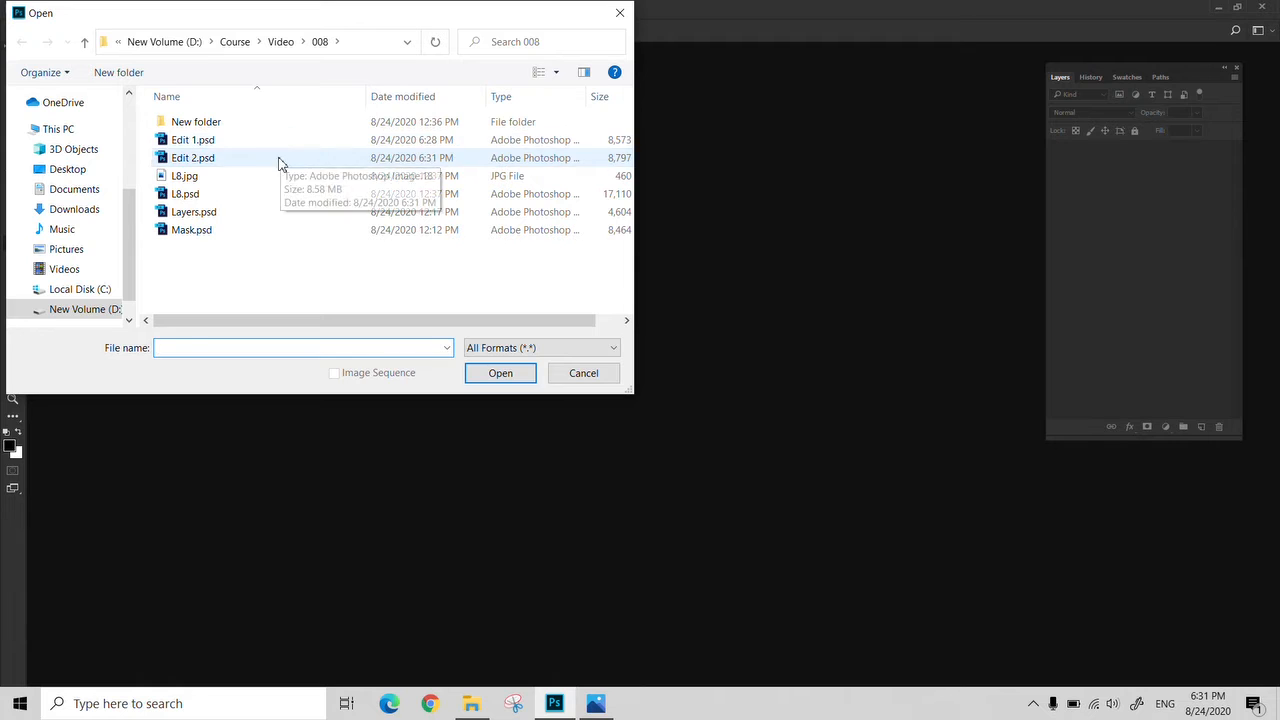
double_click(282, 157)
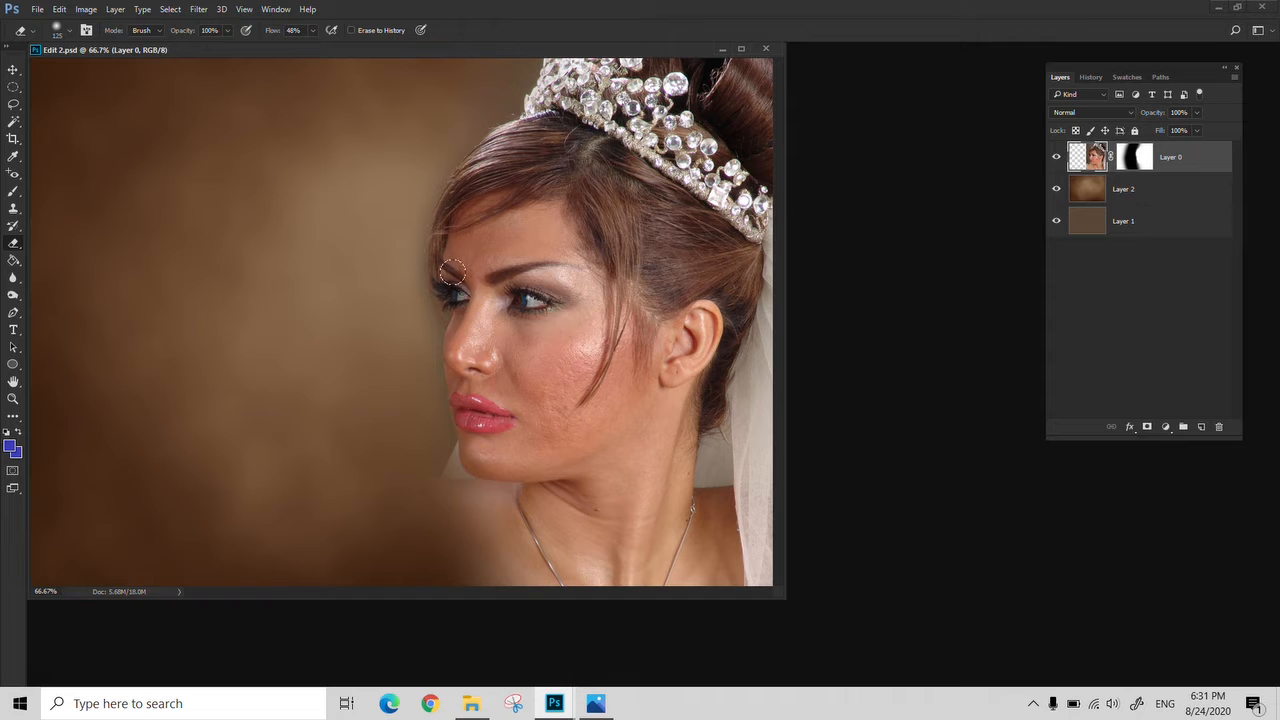
left_click(1143, 163)
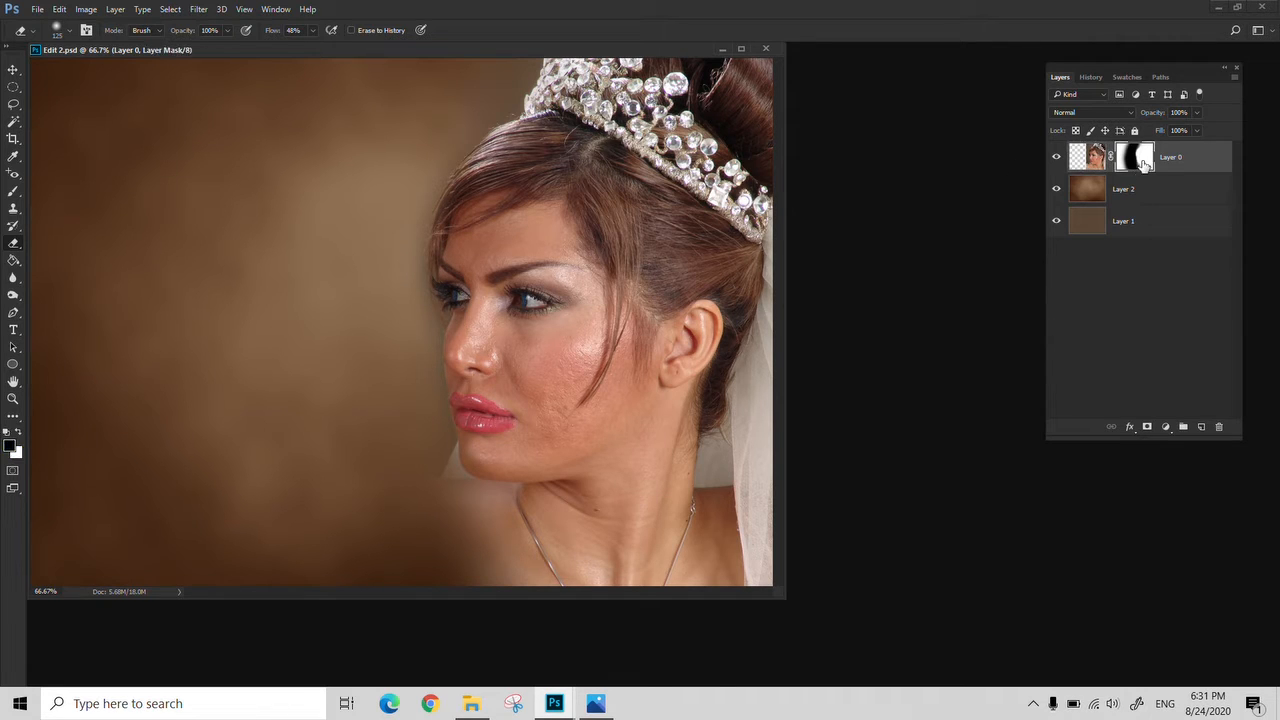
key("bracketright")
mouse_move(434, 70)
left_mouse_down()
mouse_move(384, 168)
mouse_move(405, 366)
mouse_move(391, 423)
mouse_move(351, 48)
left_mouse_up()
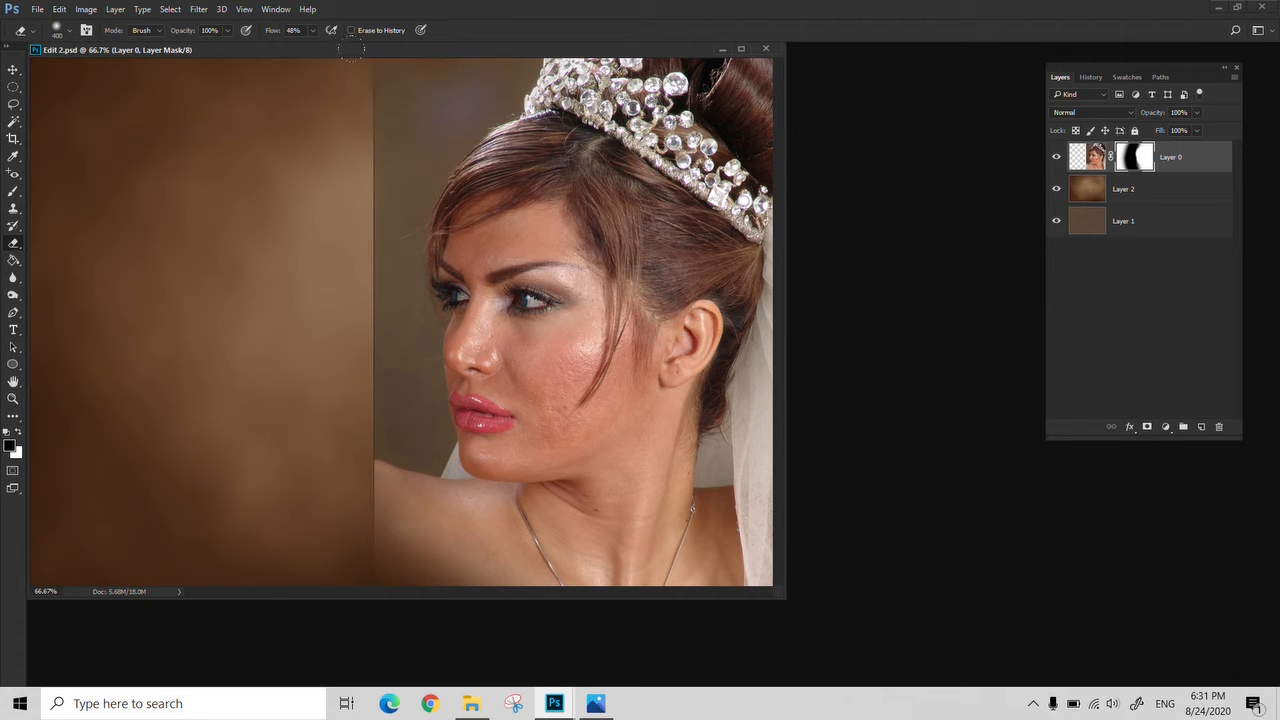
Paint black on Layer 0's mask with a large soft brush to hide the portrait's left edge and the front of the face
key("b")
left_click(354, 203)
mouse_move(354, 203)
left_mouse_down()
mouse_move(329, 353)
mouse_move(377, 493)
mouse_move(438, 577)
mouse_move(404, 569)
mouse_move(309, 165)
mouse_move(367, 0)
mouse_move(268, 363)
mouse_move(304, 503)
left_mouse_up()
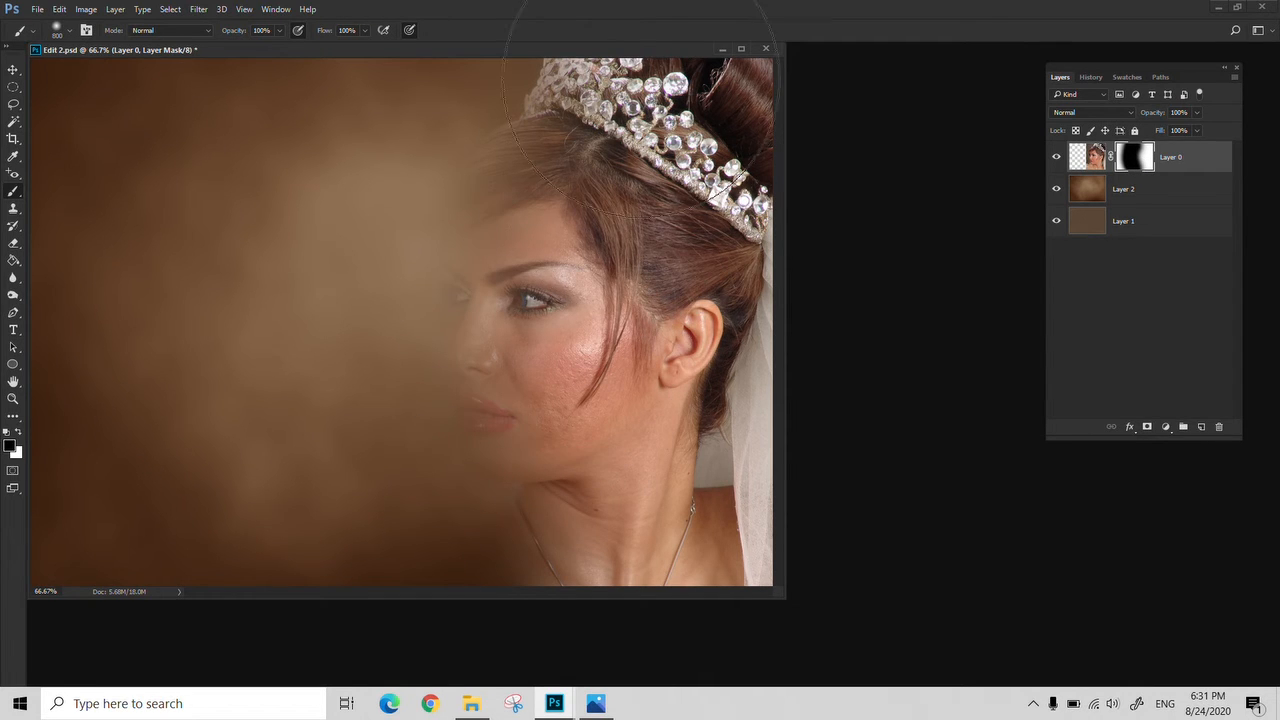
Restore the face on Layer 0's mask with the soft Eraser, and undo the last extra stroke along the hair and face edge
left_click_drag(466, 45, 641, 70)
key("e")
key("bracketright")
mouse_move(716, 320)
left_mouse_down()
mouse_move(726, 262)
mouse_move(762, 500)
mouse_move(756, 360)
mouse_move(756, 454)
mouse_move(726, 194)
mouse_move(689, 338)
left_mouse_up()
key("bracketleft")
key("bracketleft")
key("bracketleft")
left_click_drag(500, 202, 526, 368)
key("ctrl+z")
key("b")
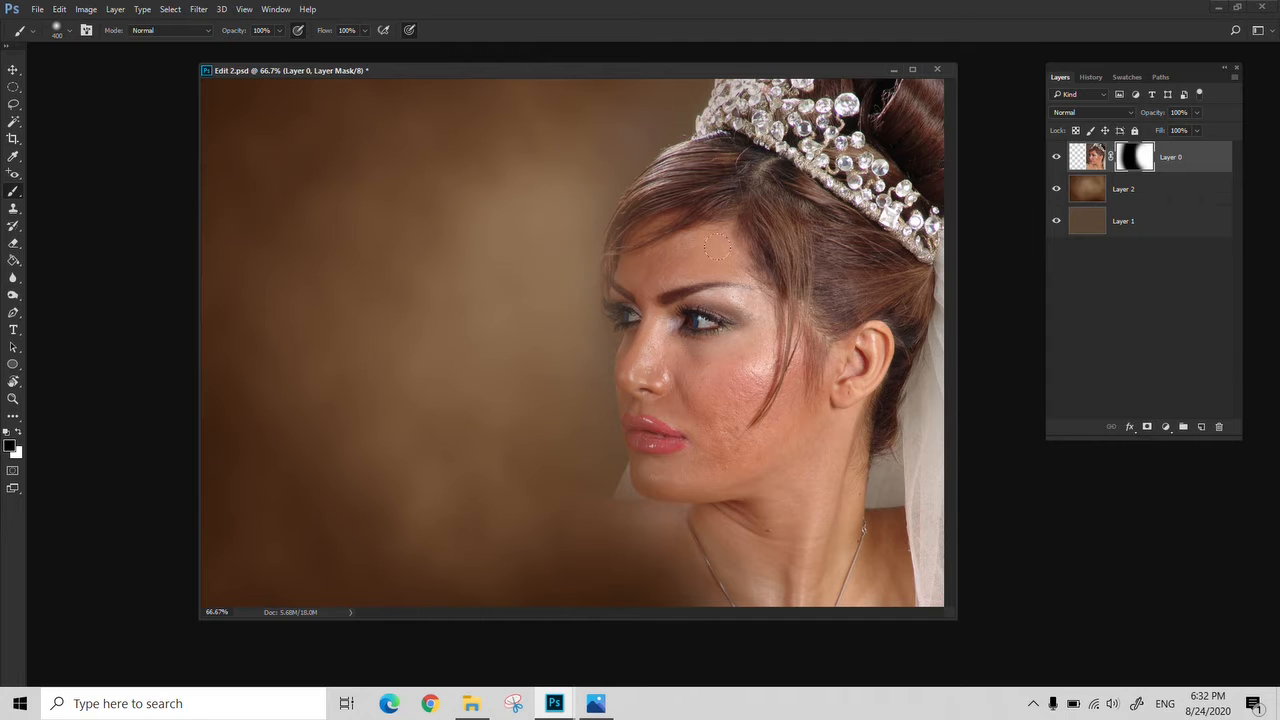
Add a Color Balance adjustment layer above Layer 0 and shift its midtones slightly towards red and blue
left_click(1166, 429)
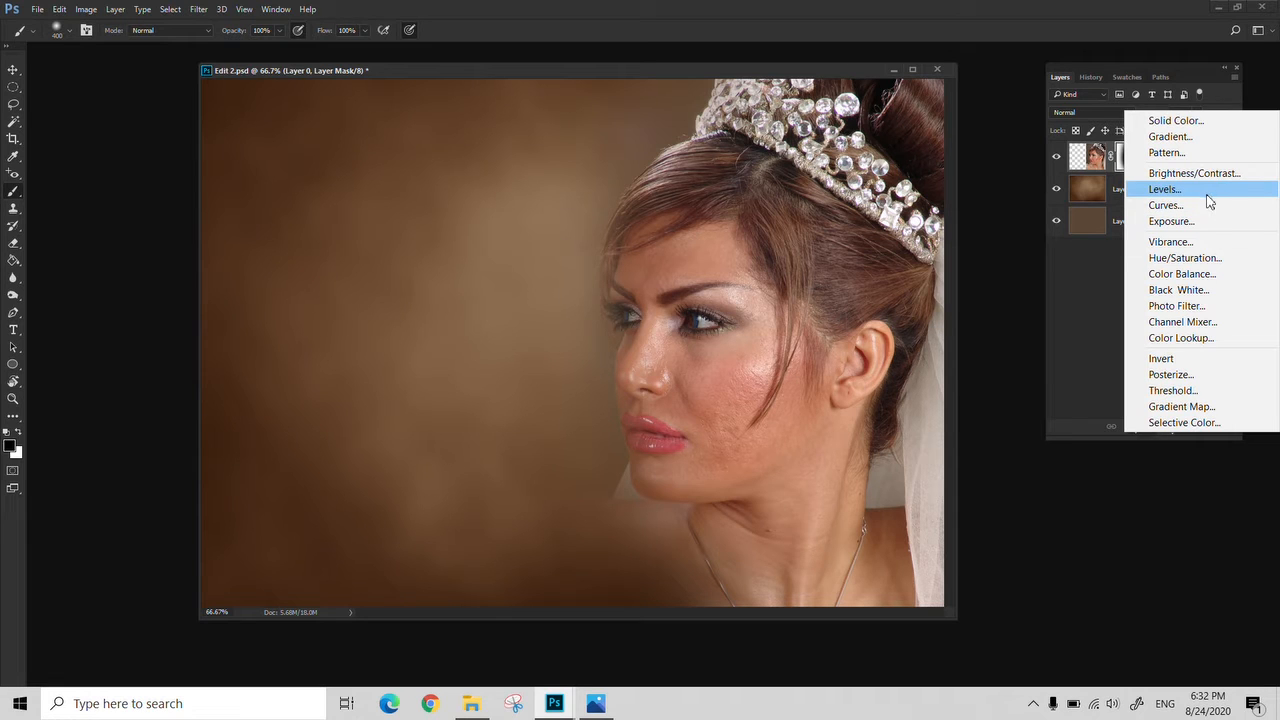
left_click(1200, 274)
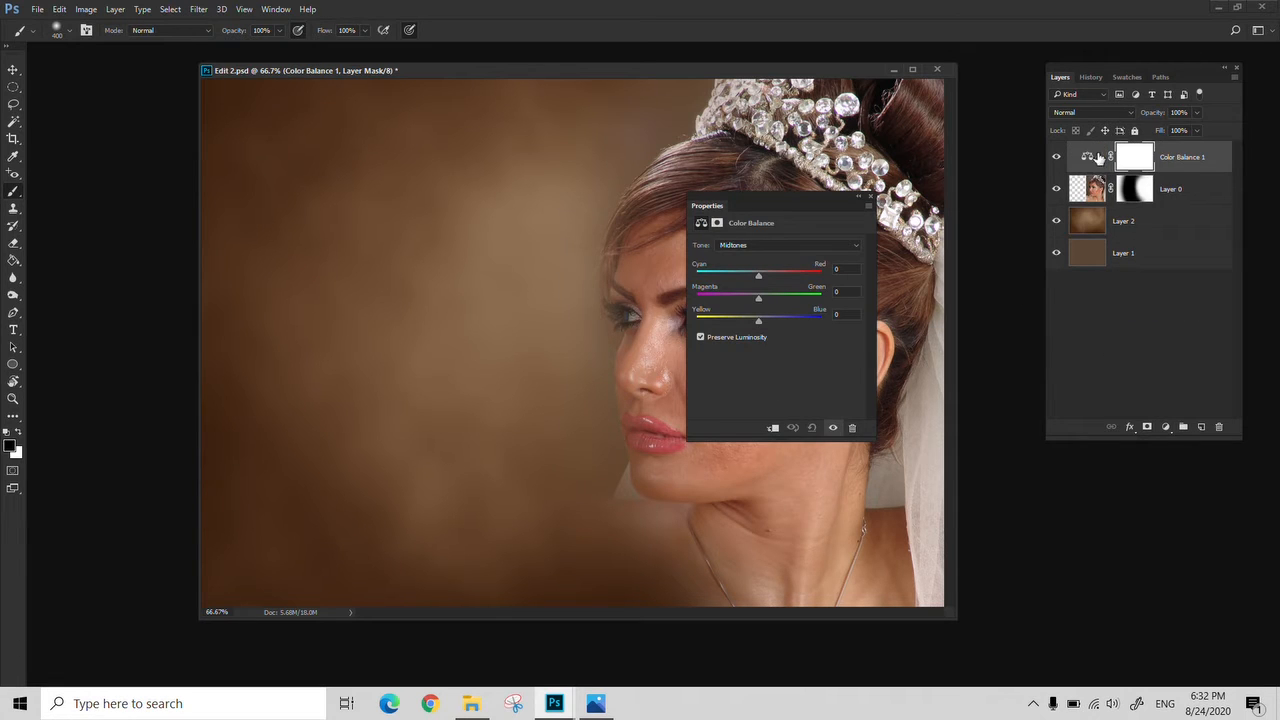
left_click_drag(758, 275, 770, 276)
left_click_drag(759, 321, 770, 322)
left_click(870, 197)
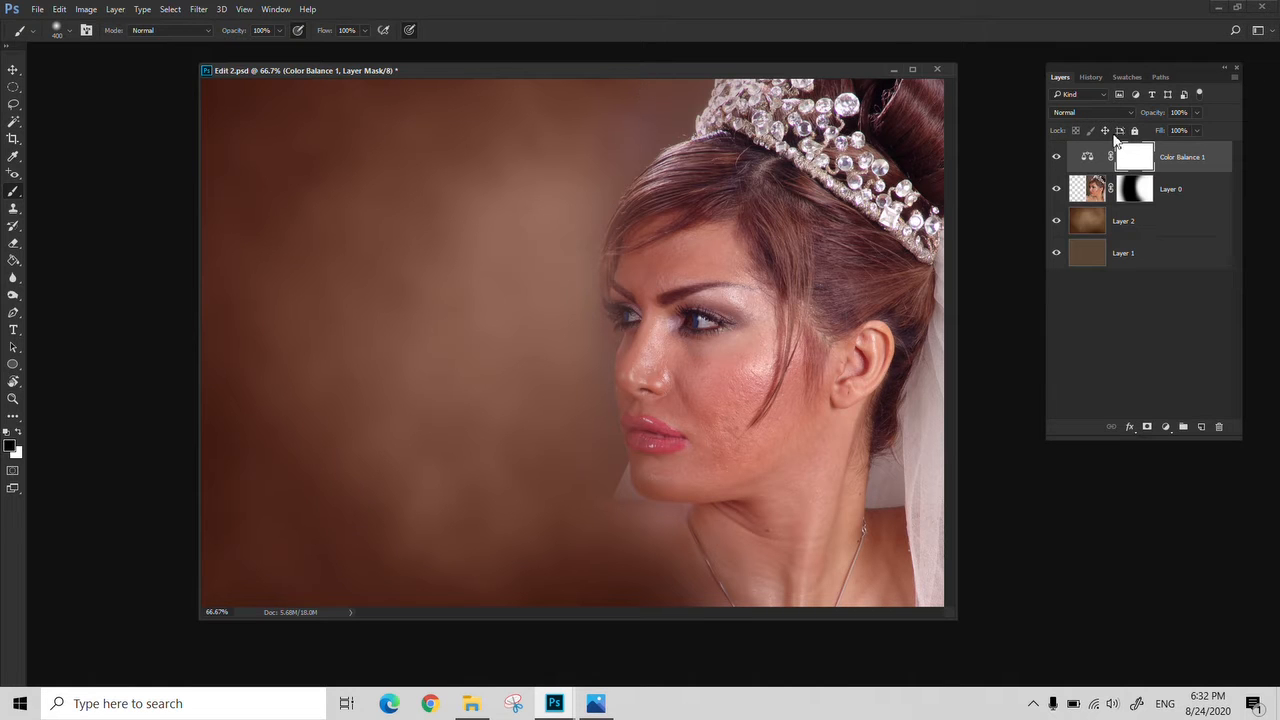
Compare the image with and without the Color Balance layer, and paint black on its mask to remove the tint from the face
left_click(1057, 157)
left_click(1057, 157)
key("bracketleft")
key("bracketleft")
left_click_drag(700, 316, 740, 312)
Check the Color Balance effect once more and bring the tint back on the face by erasing on the adjustment layer's mask
left_click(1057, 158)
left_click(1057, 158)
key("e")
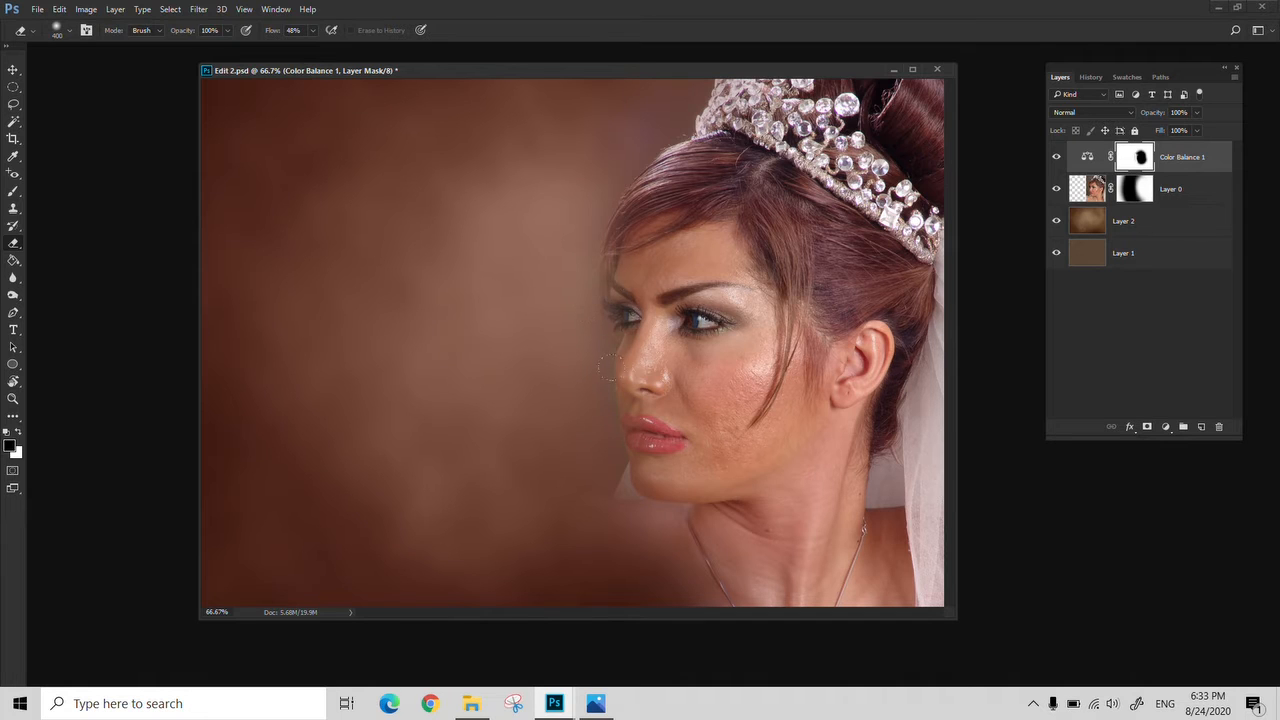
left_click_drag(700, 340, 755, 316)
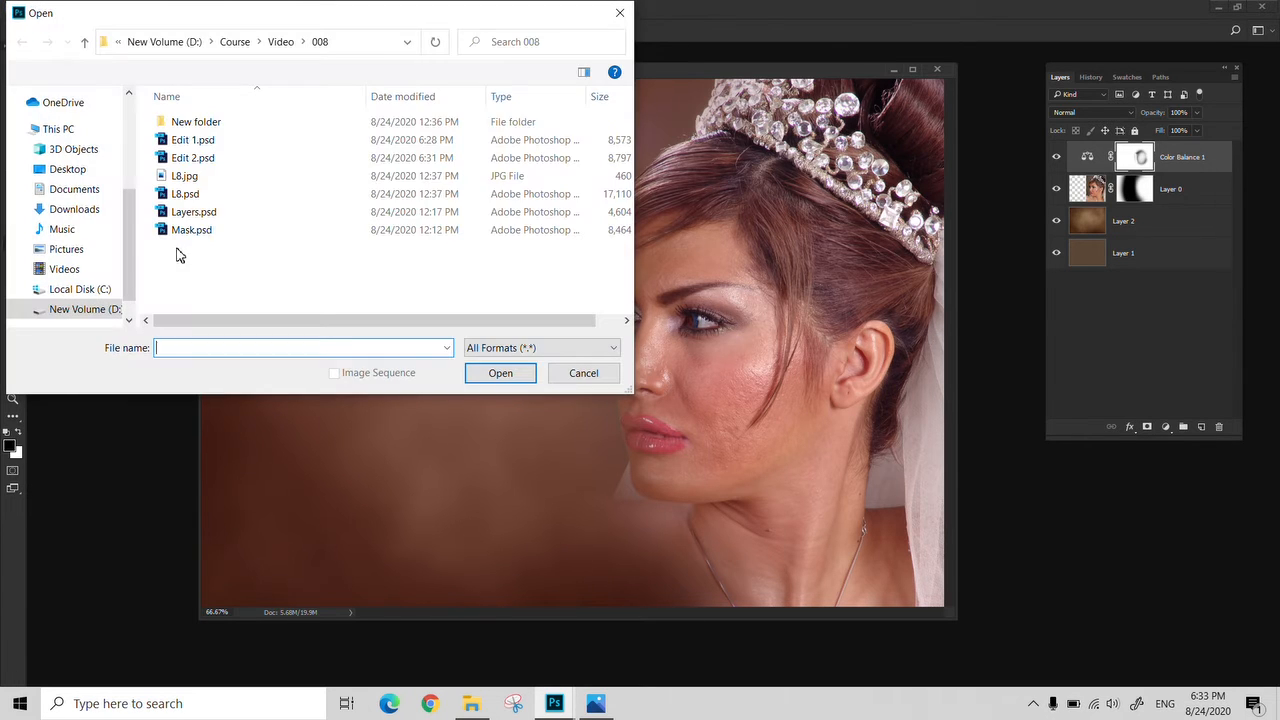
Open Edit 1.psd for comparison and shift its window slightly in front of Edit 2
left_click(202, 145)
double_click(202, 145)
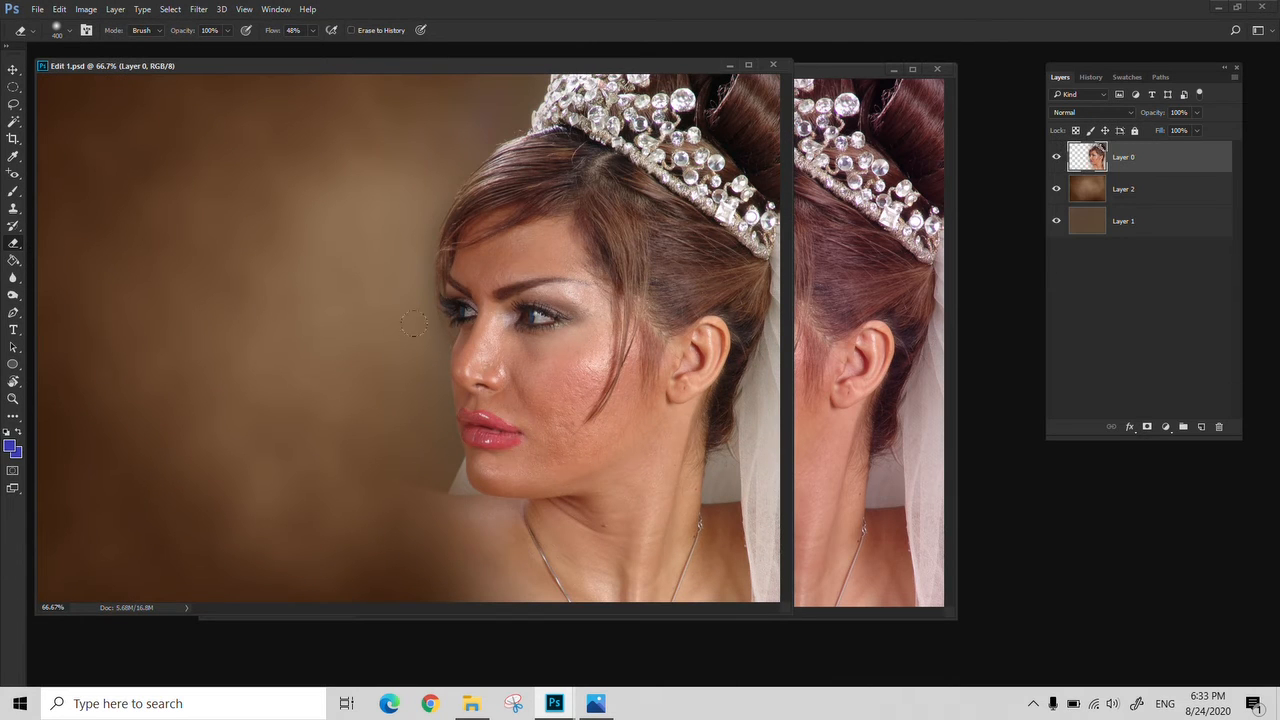
left_click_drag(457, 72, 505, 82)
key("v")
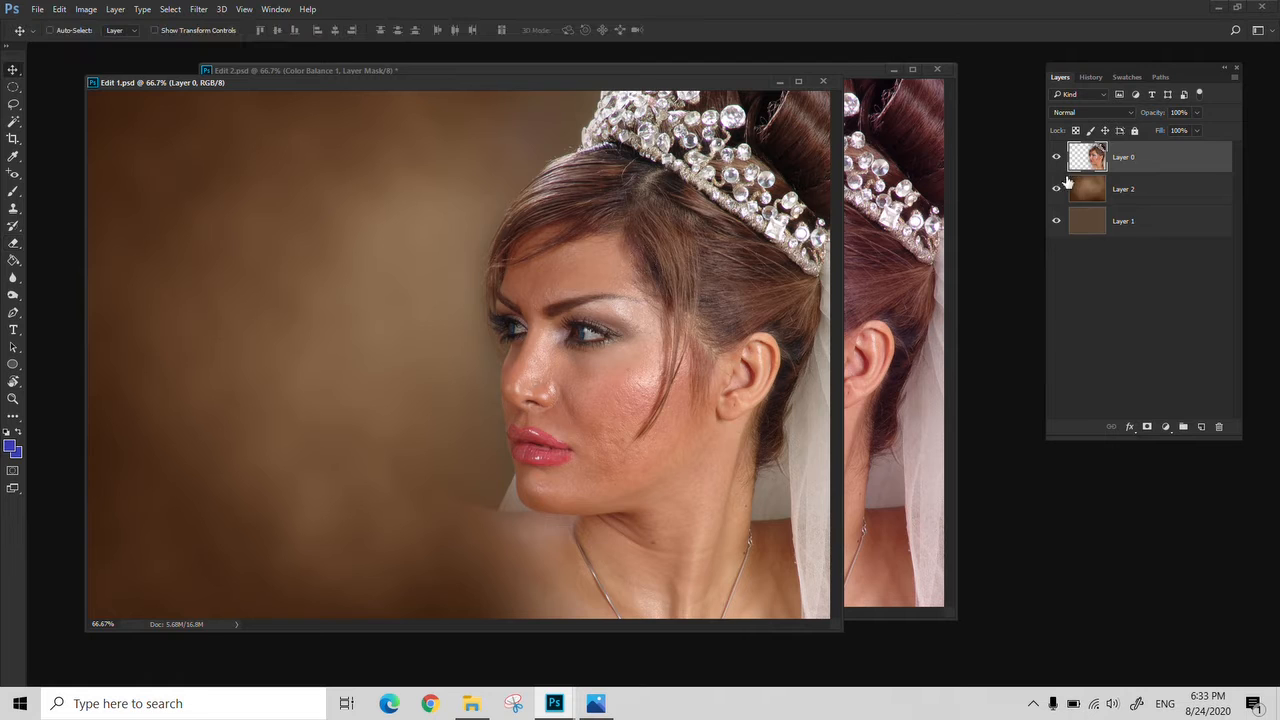
Hide and show Layer 0 in Edit 1 to examine the erased portrait, and close the file without saving
left_click(1056, 157)
left_click(1056, 158)
left_click(824, 81)
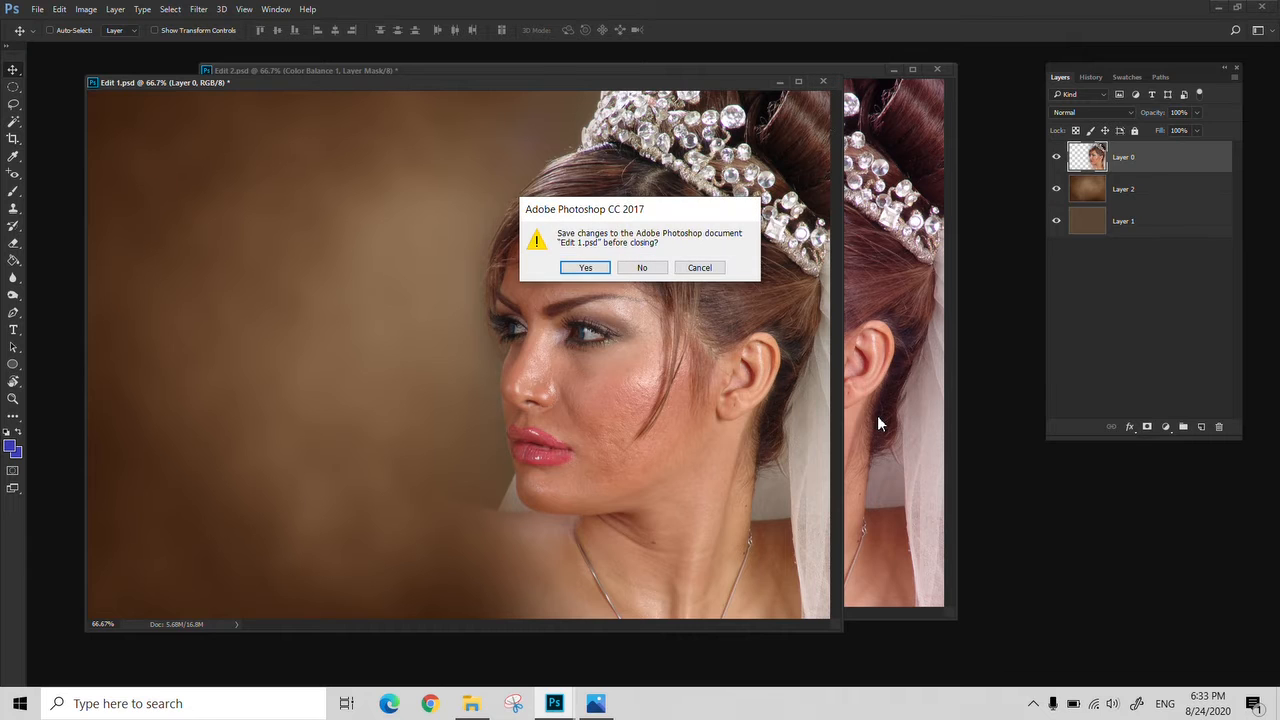
left_click(647, 267)
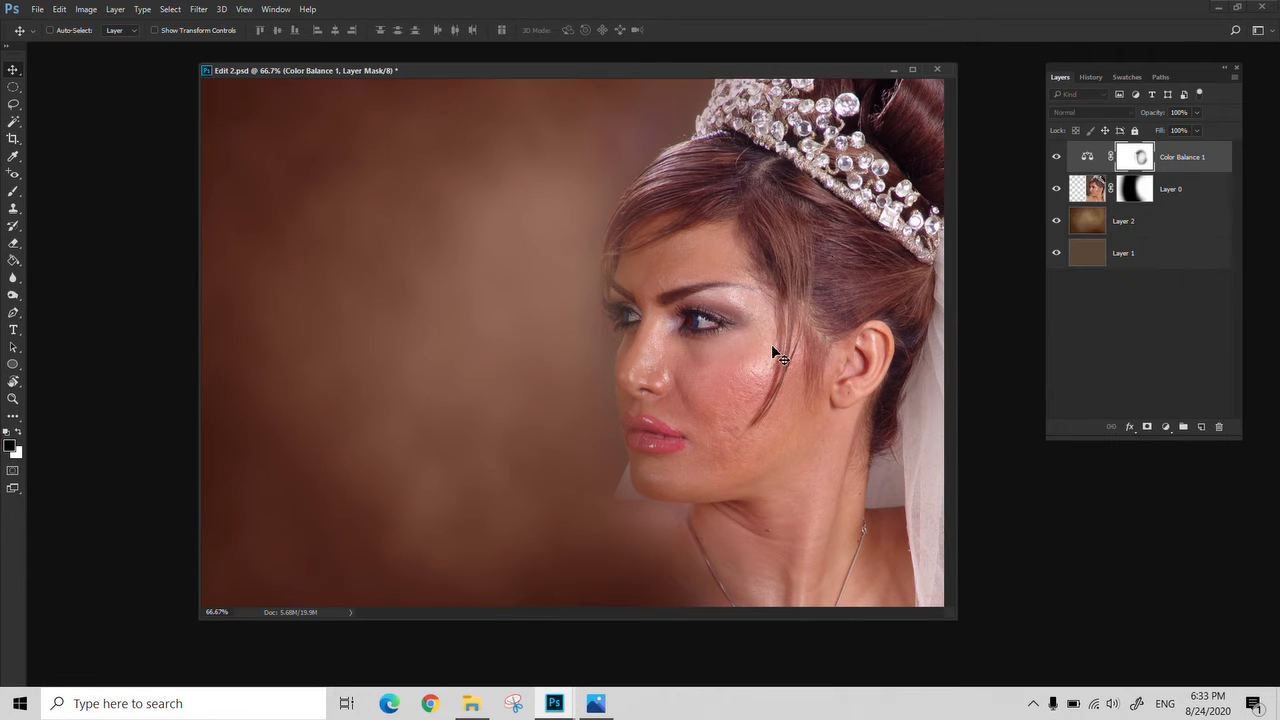
Delete the Color Balance adjustment layer together with its mask from Edit 2
left_click(1219, 427)
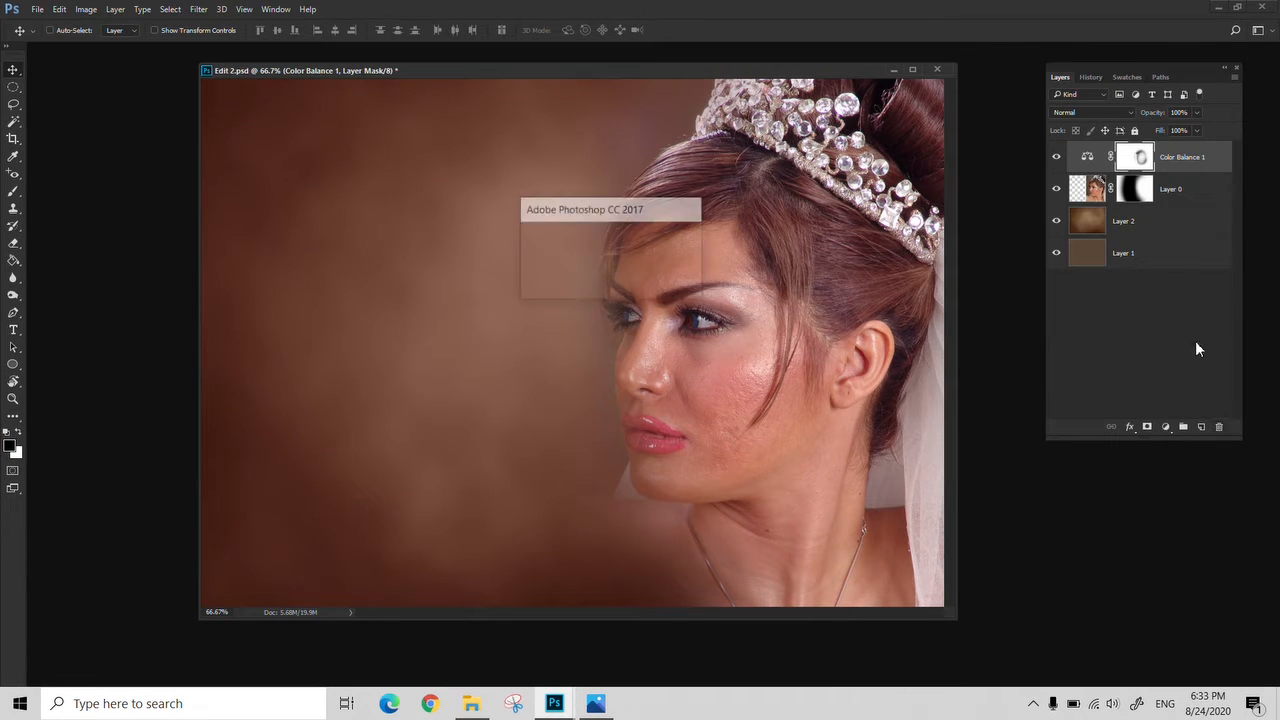
key("Return")
left_click(1220, 425)
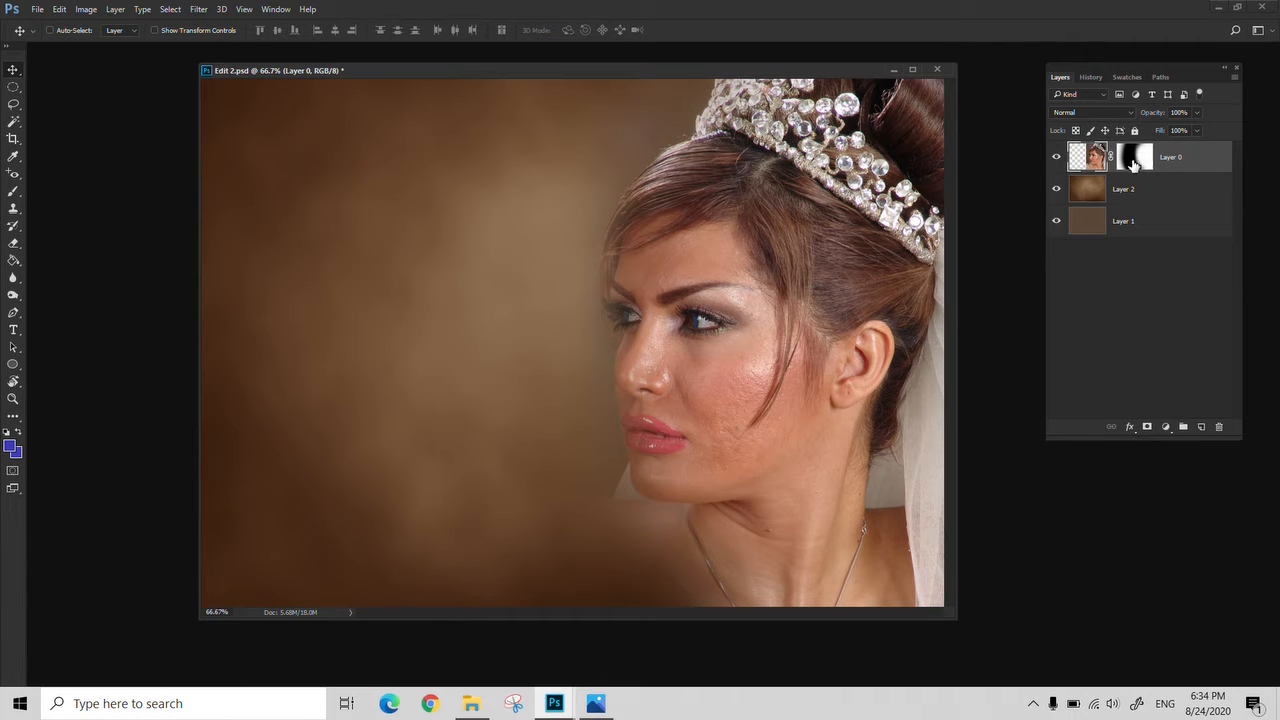
View Layer 0's mask in the Select and Mask workspace and return to the document
left_click(1142, 158)
double_click(1142, 158)
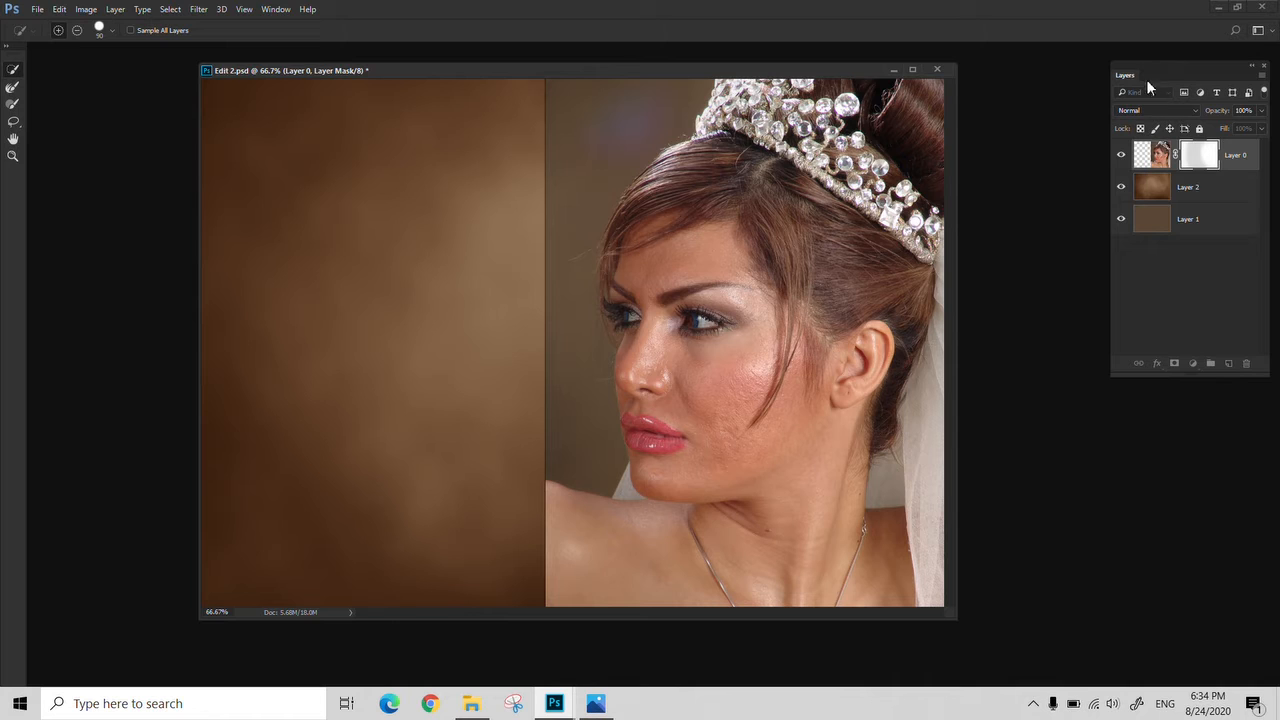
key("Return")
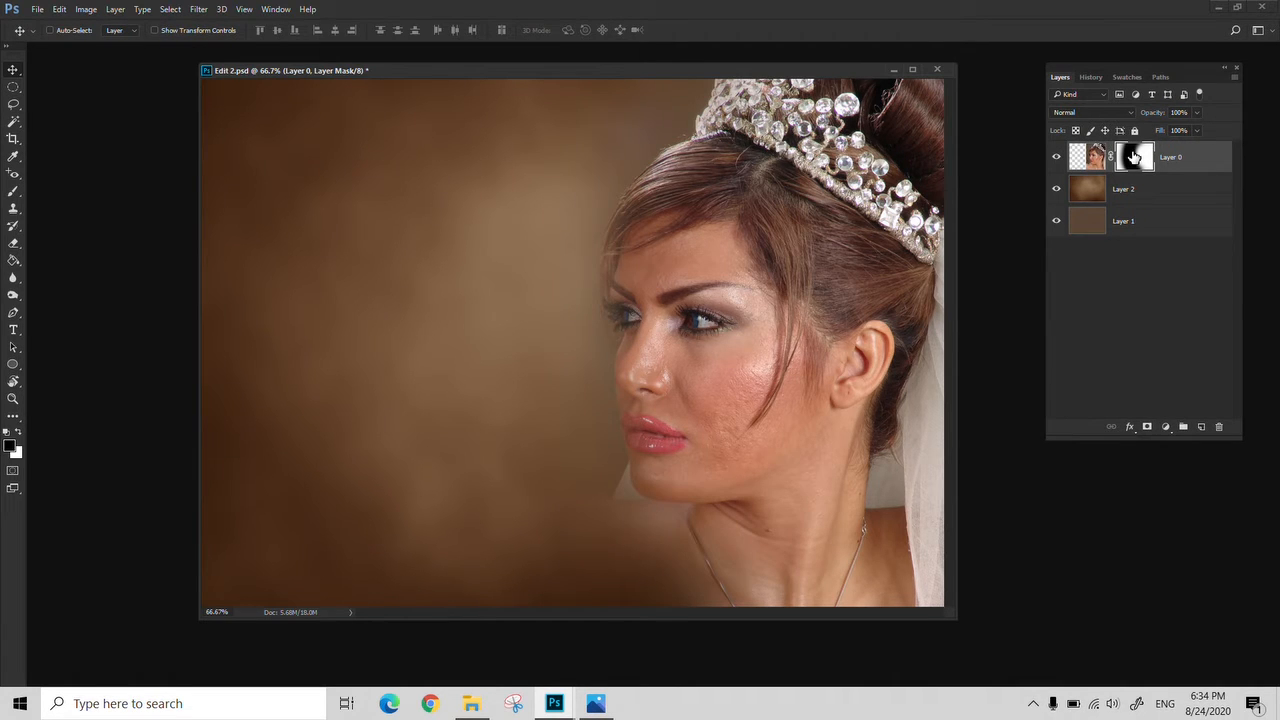
Disable Layer 0's mask to view the unmasked portrait against the background layer, and enable the mask again
right_click(1133, 155)
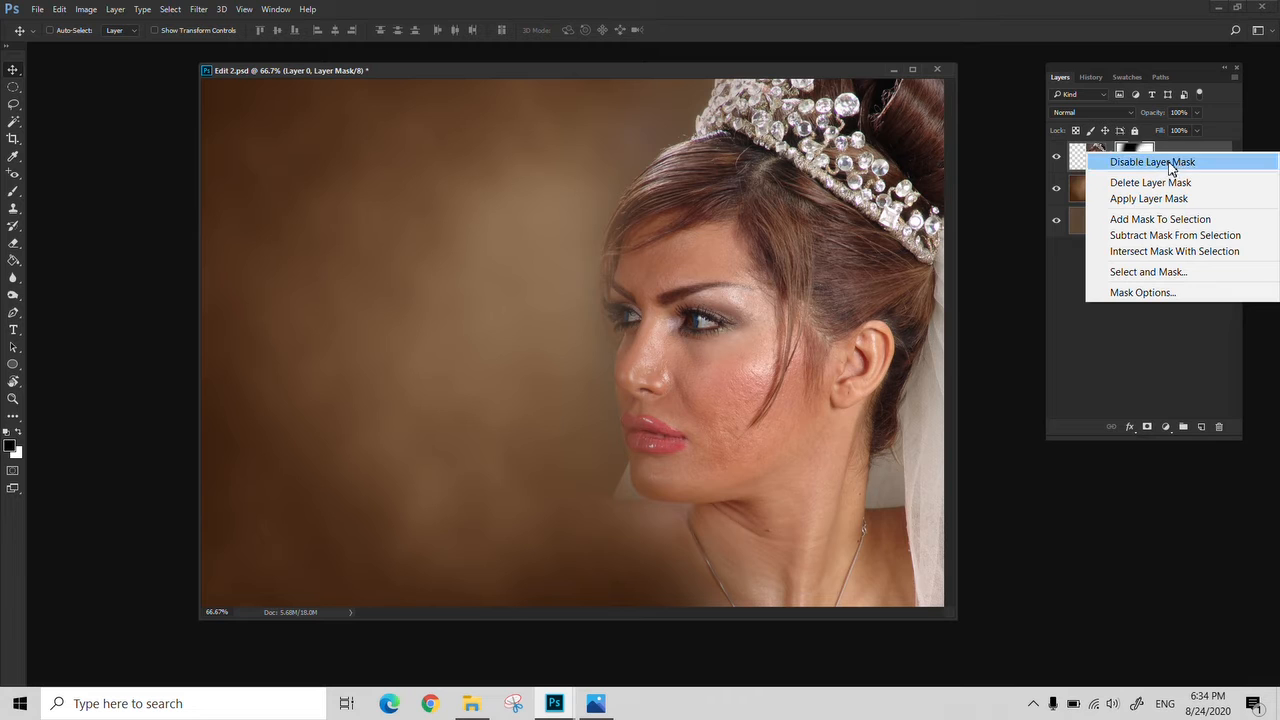
left_click(1116, 165)
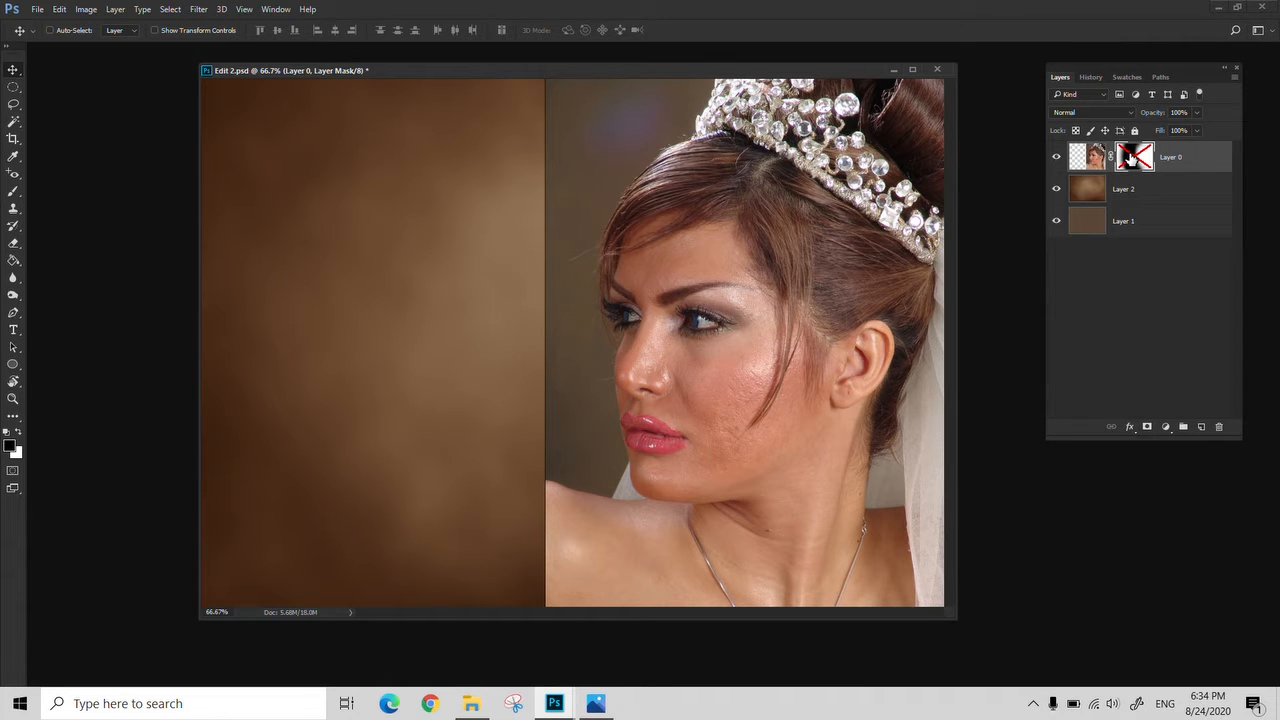
left_click(1058, 197)
left_click(1058, 197)
right_click(1136, 160)
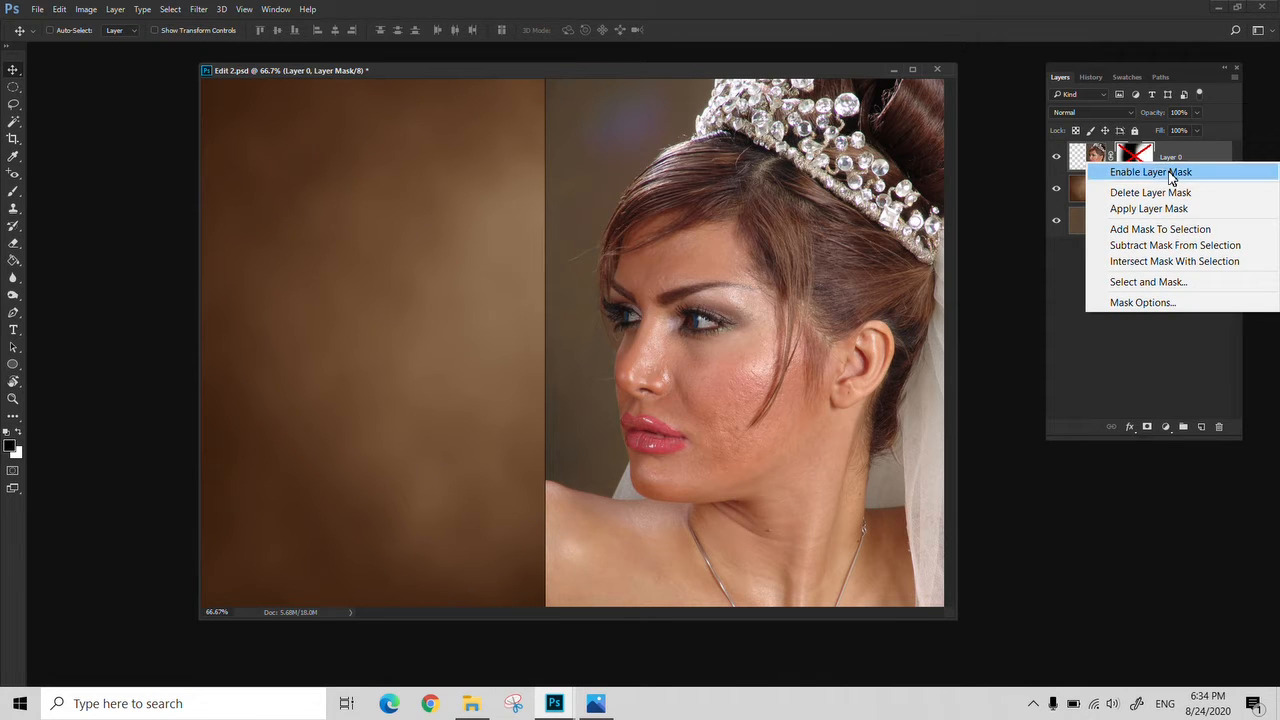
left_click(1153, 175)
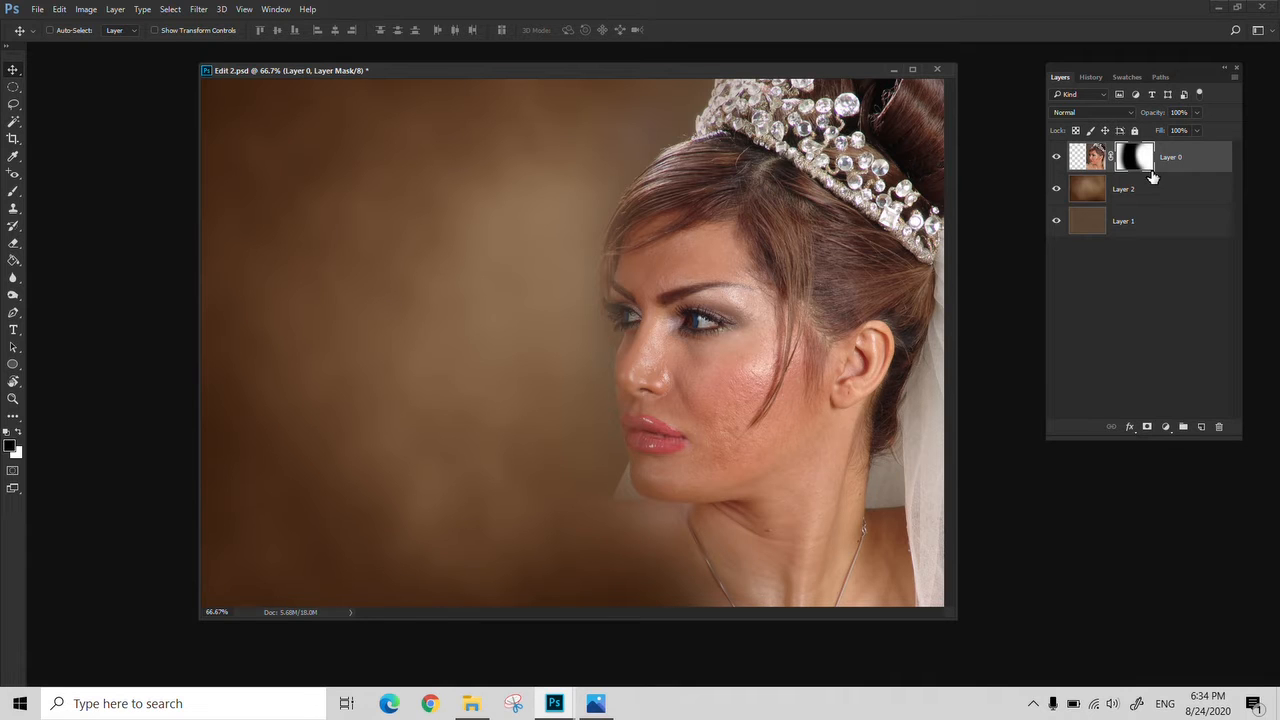
Apply Layer 0's mask permanently to the portrait, try moving the layer, and undo these changes
right_click(1148, 167)
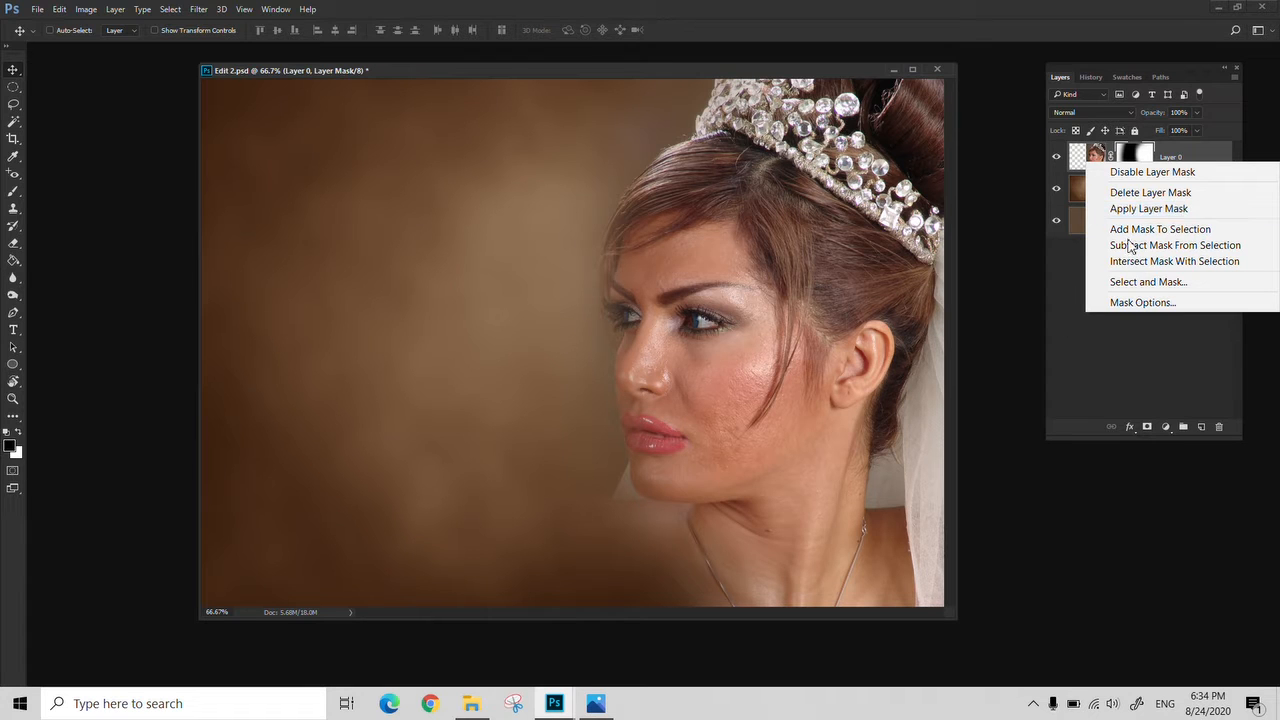
left_click(1143, 212)
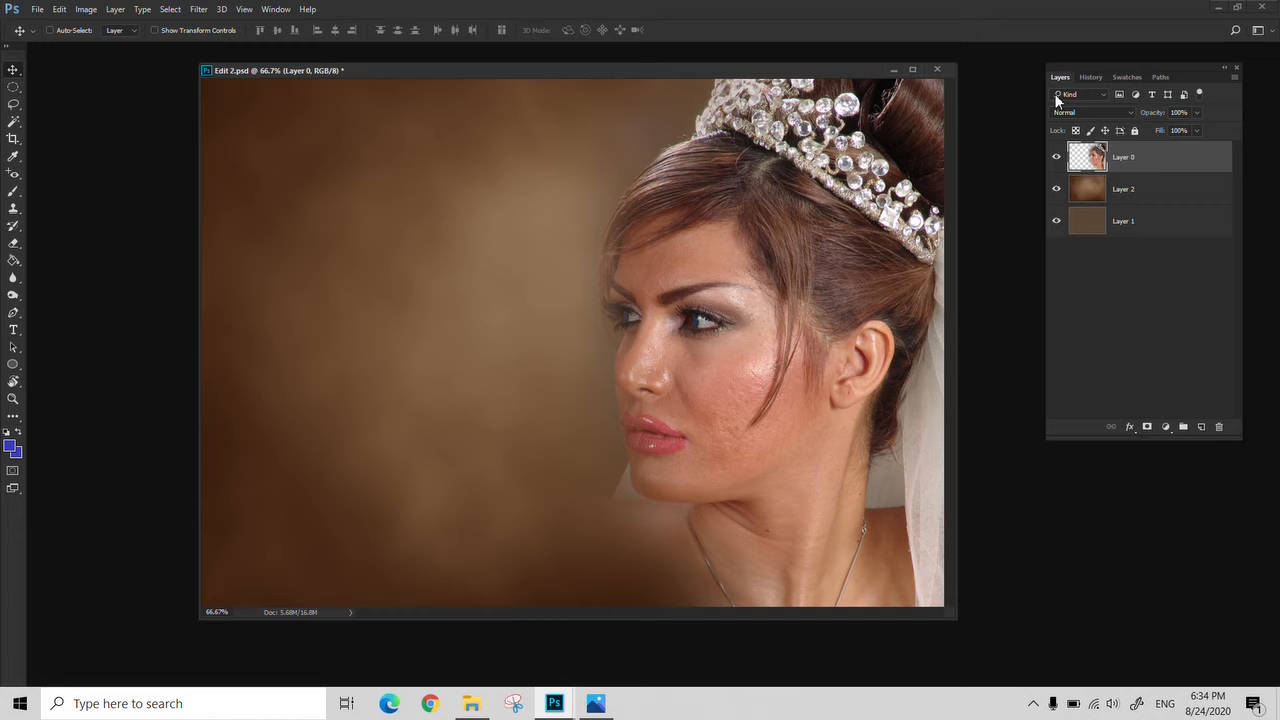
left_click_drag(708, 367, 753, 352)
key("ctrl")
key("ctrl+z")
Load the pixels of Layer 0's portrait as a selection
right_click(1128, 157)
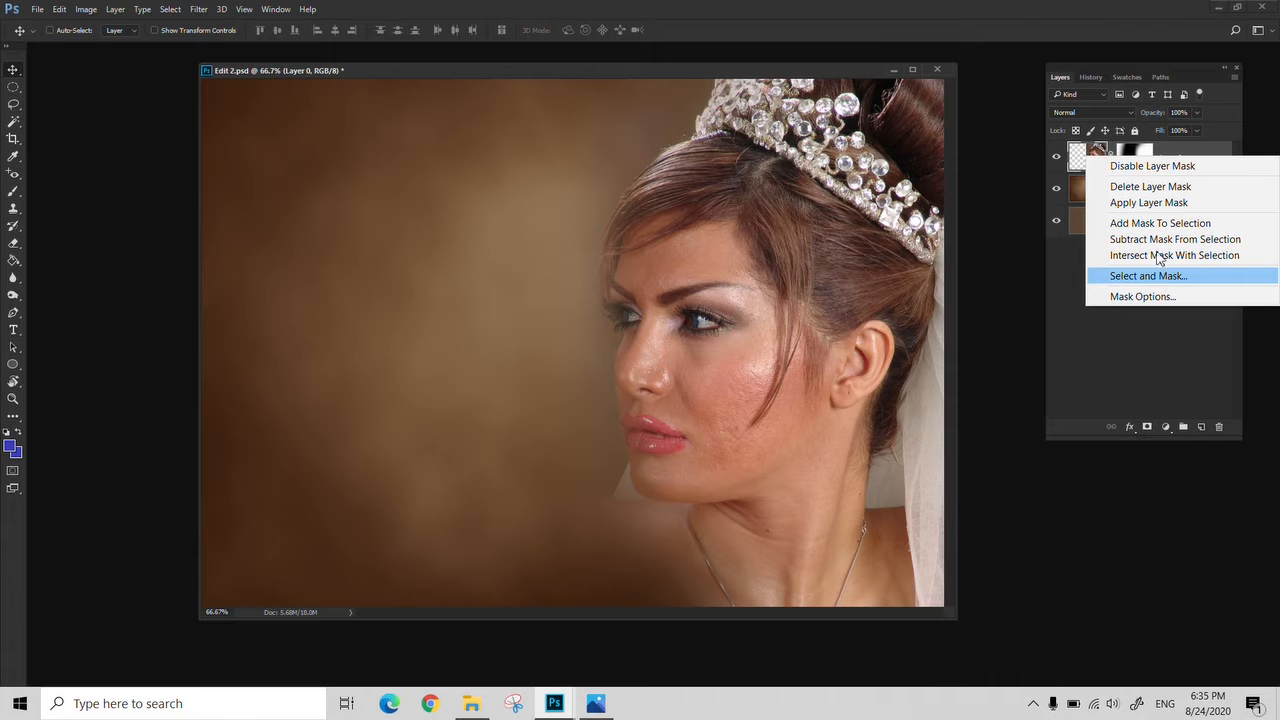
left_click(1051, 293)
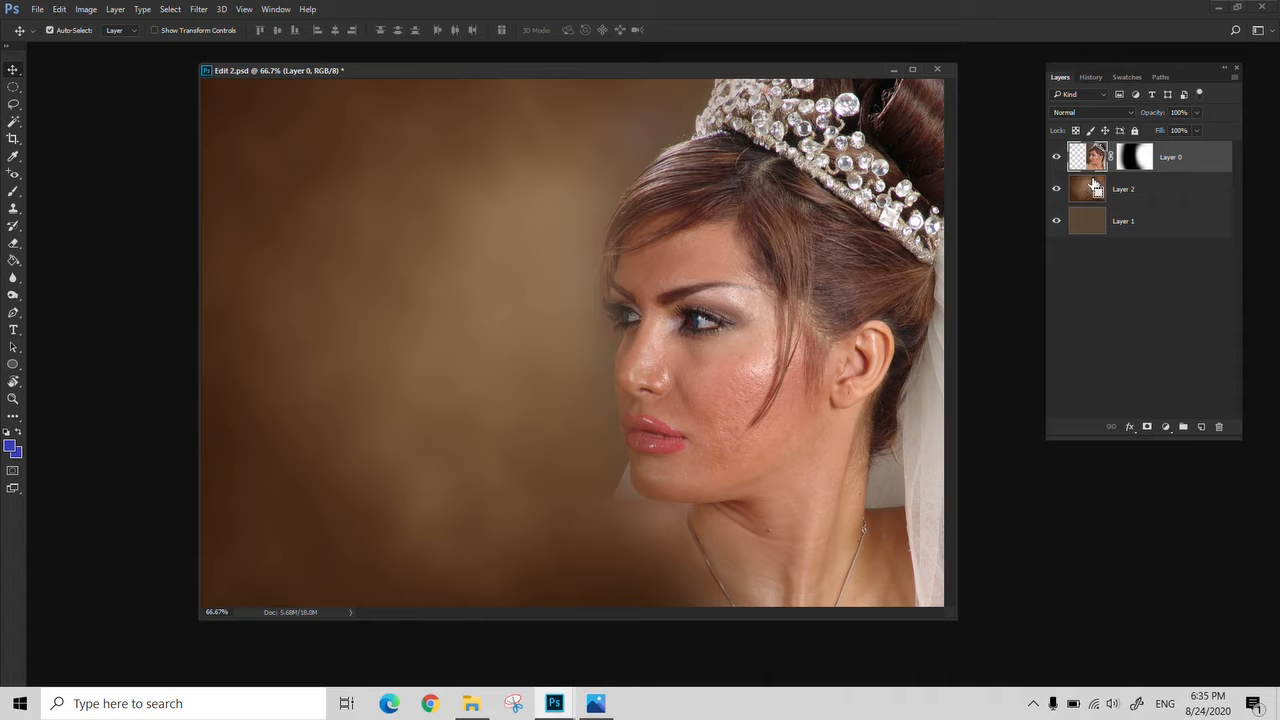
left_click(1096, 165, "ctrl")
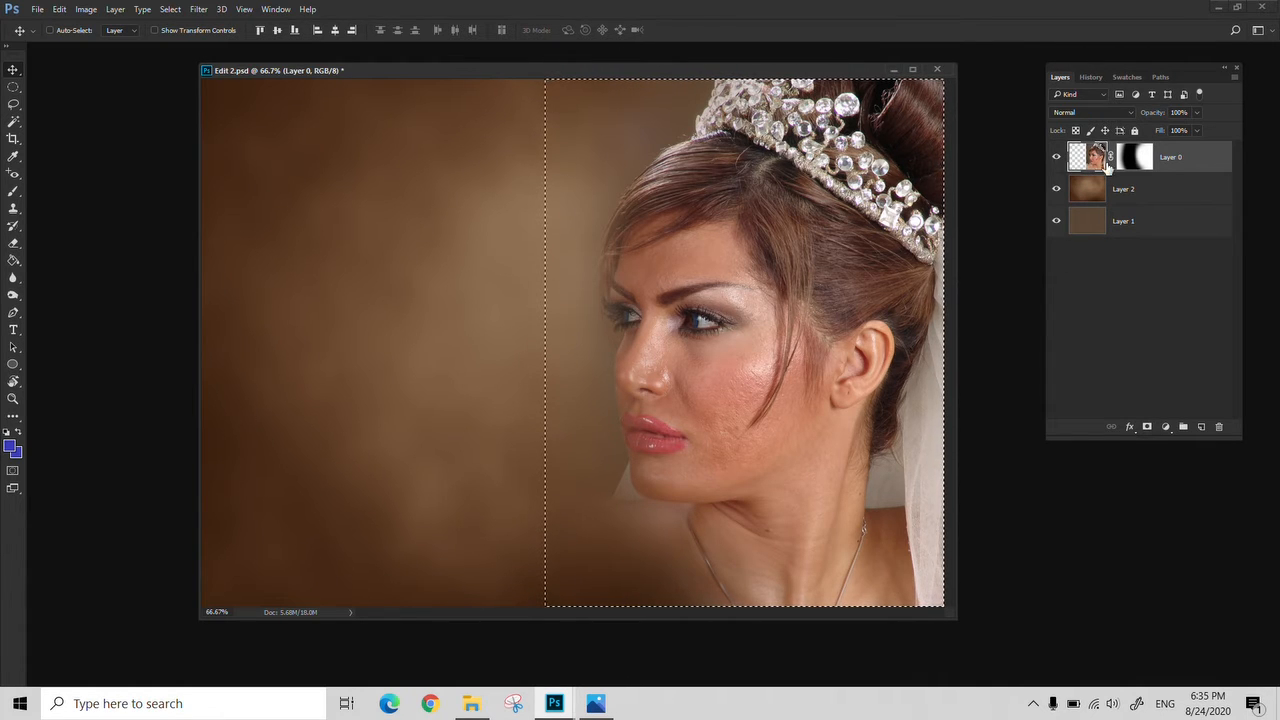
Turn Layer 0's mask off and on again to compare it with the selection of the whole portrait
right_click(1130, 163)
left_click(1140, 168)
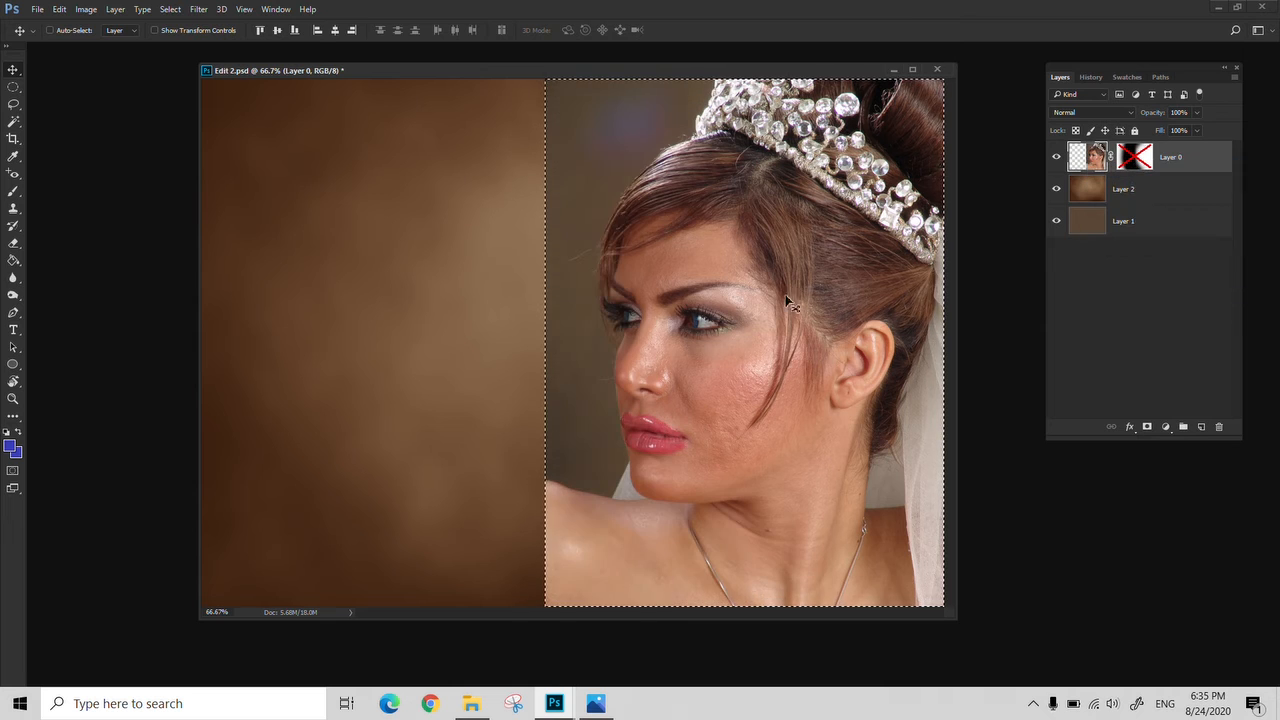
right_click(1133, 158)
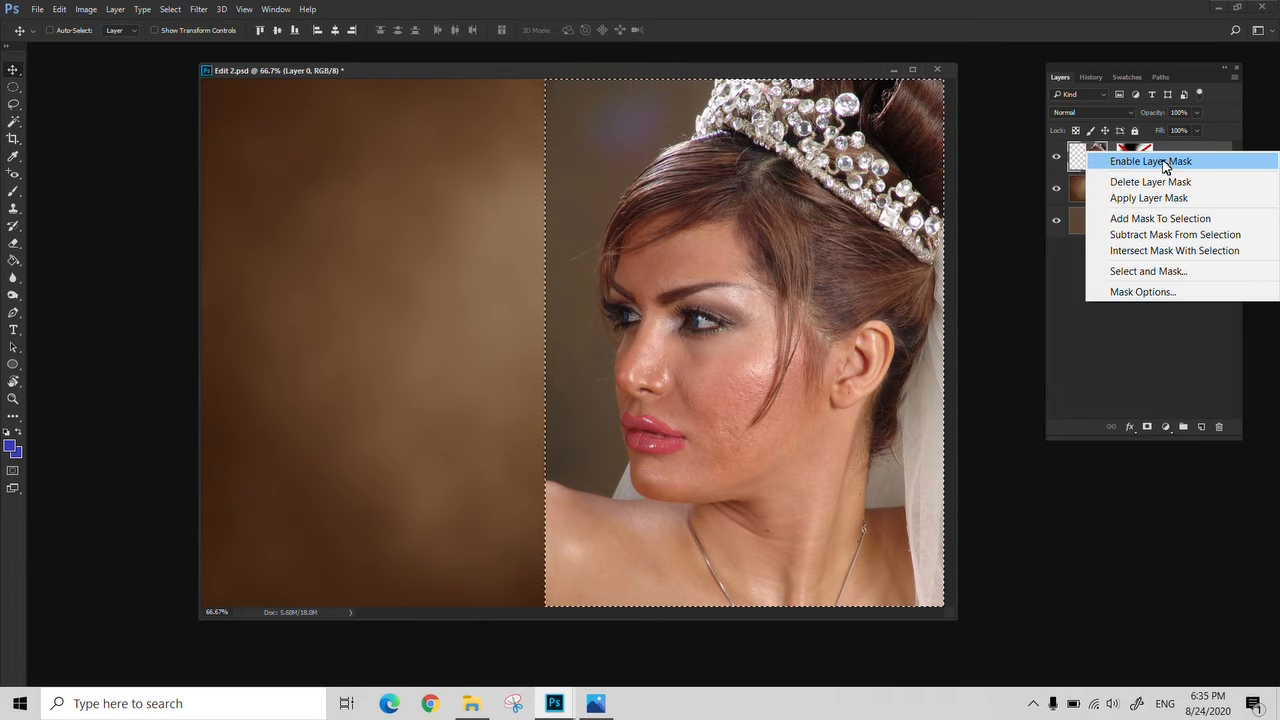
left_click(1140, 166)
Add Layer 0's mask to the current portrait selection, and deselect everything
right_click(1130, 160)
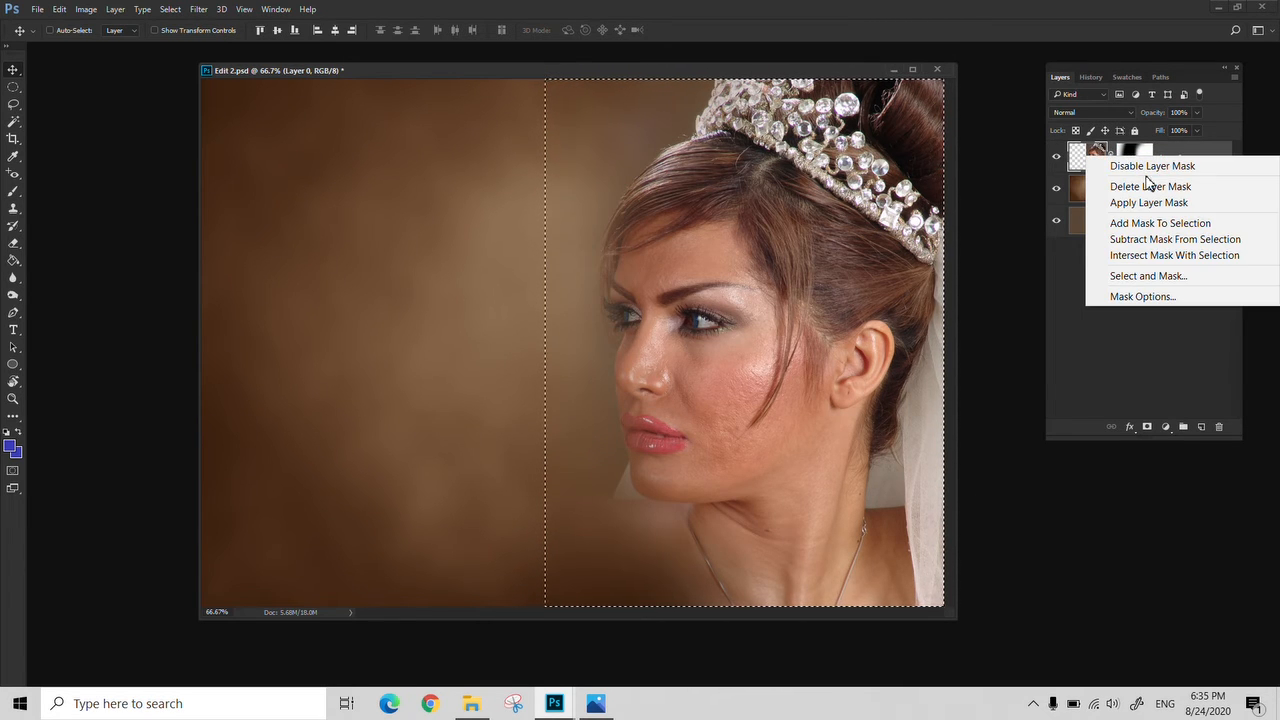
left_click(1153, 226)
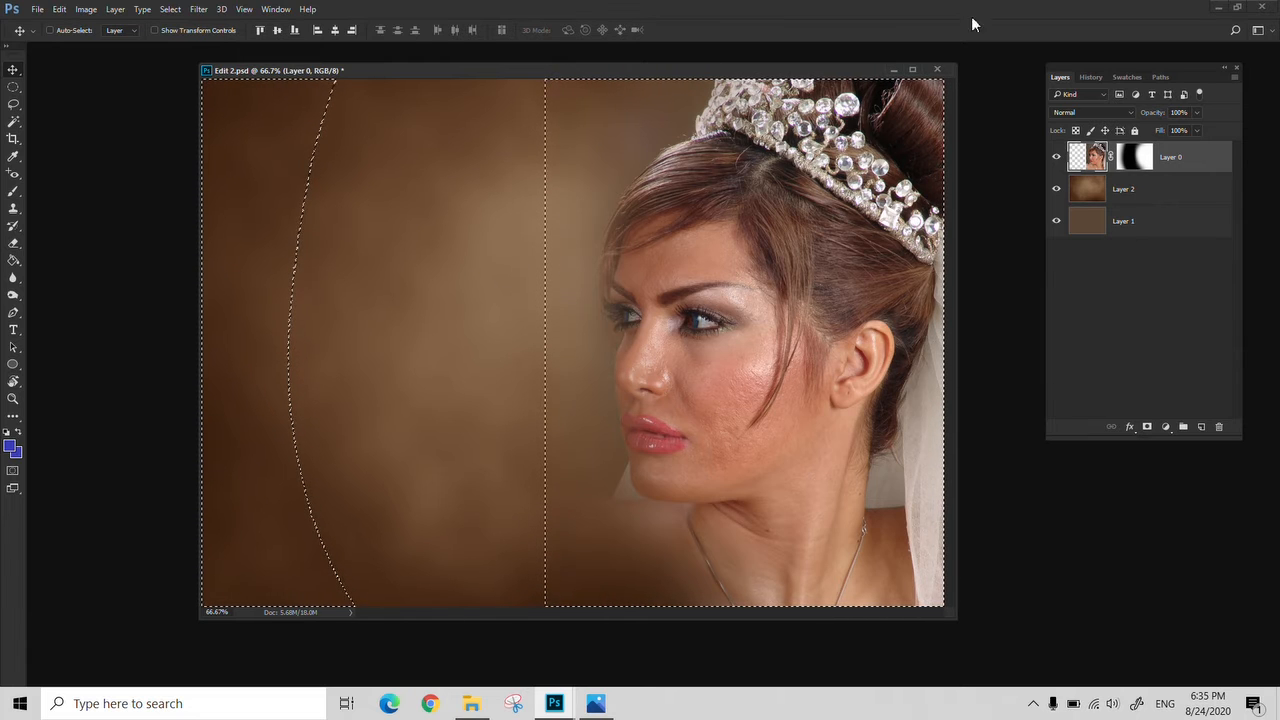
key("m")
left_click(443, 334)
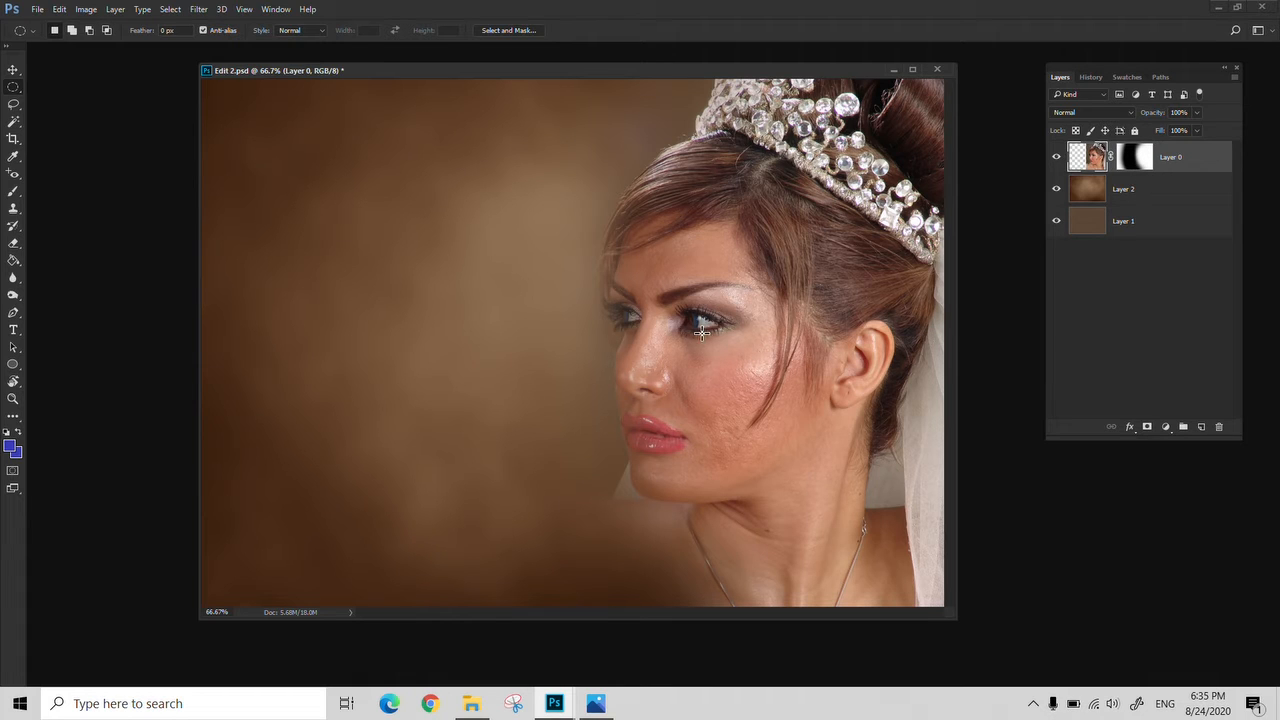
Load Layer 0's mask as a selection, review the available layer mask commands, and deselect
left_click(1136, 167, "ctrl")
right_click(1136, 165)
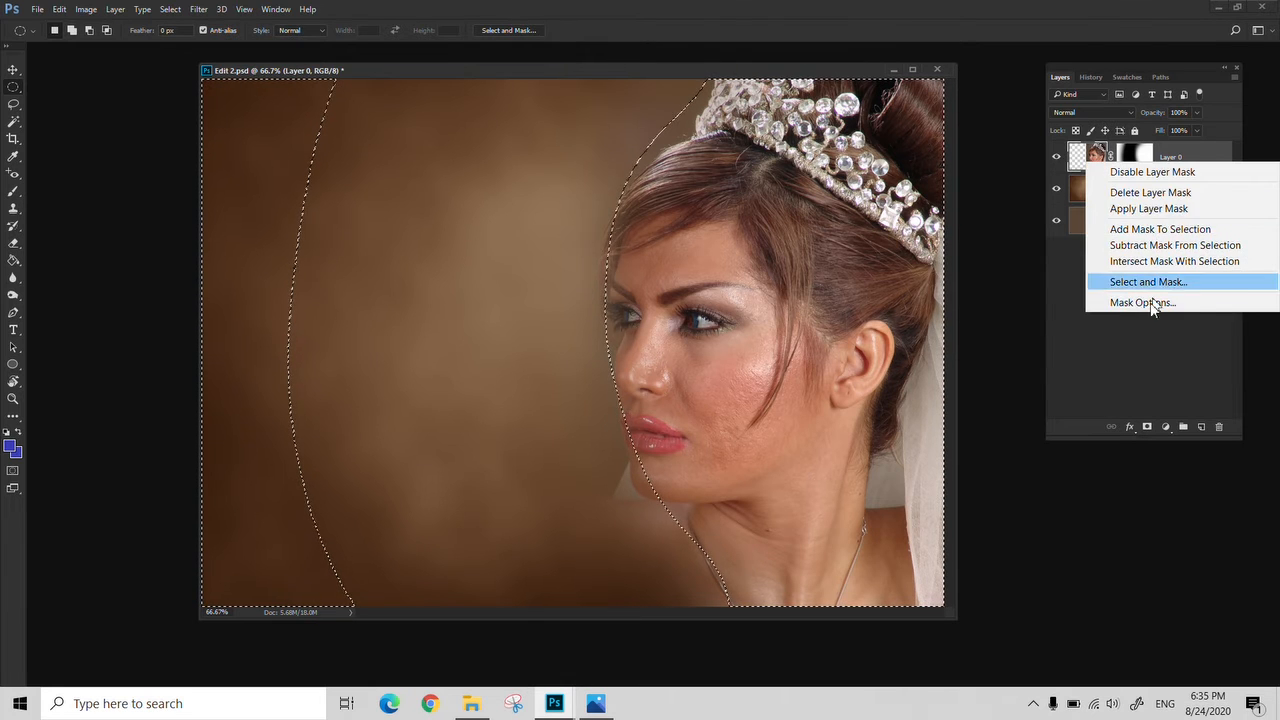
left_click(1128, 357)
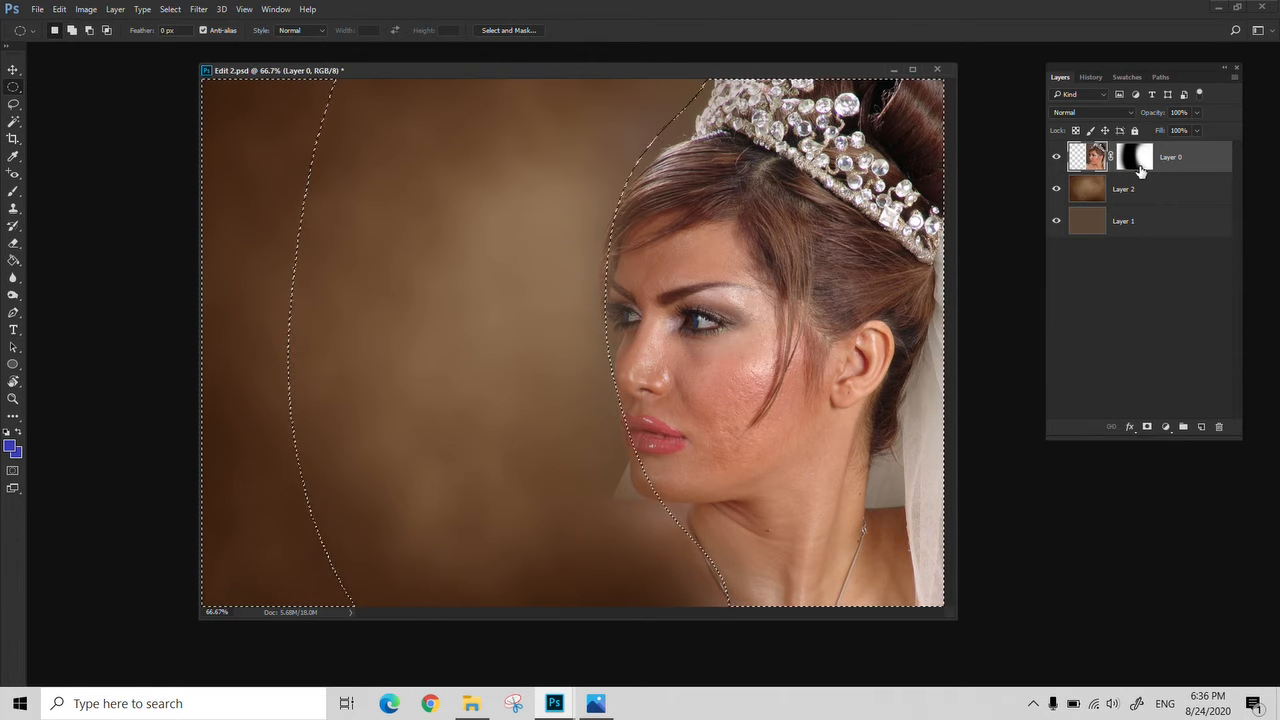
key("ctrl+d")
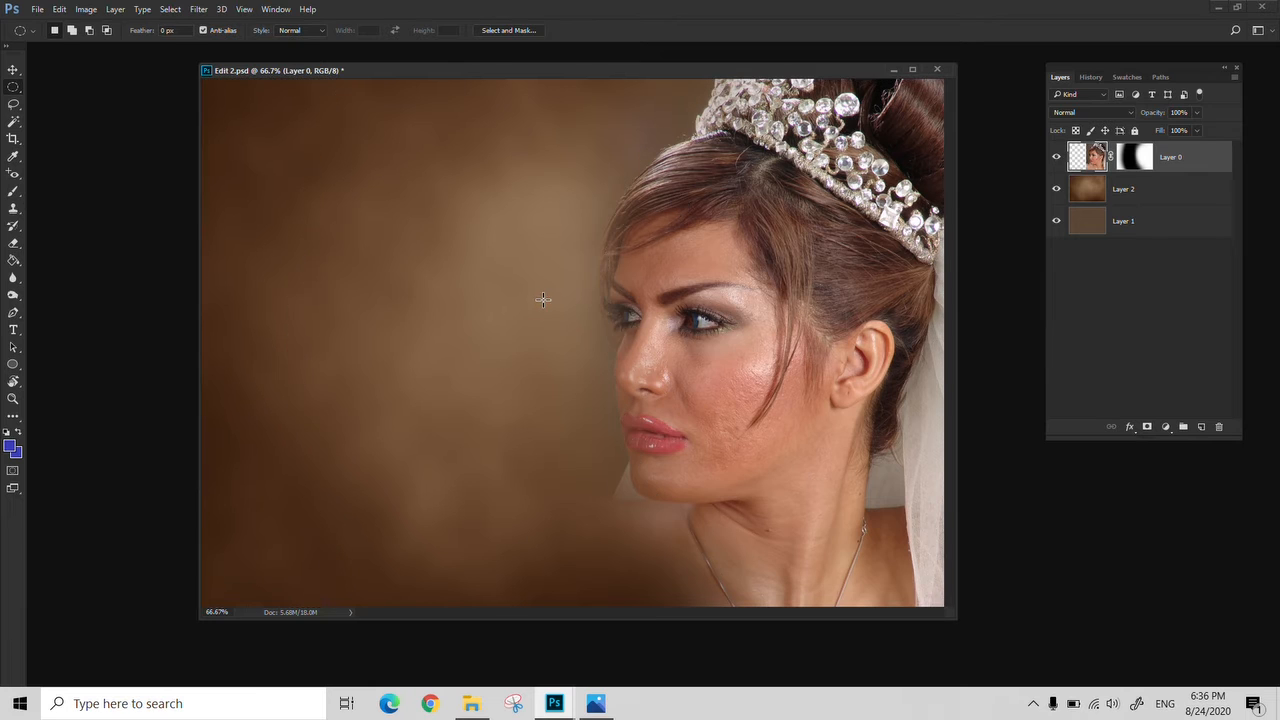
Revert Edit 2.psd to its opening history snapshot and close it without saving
left_click(1092, 77)
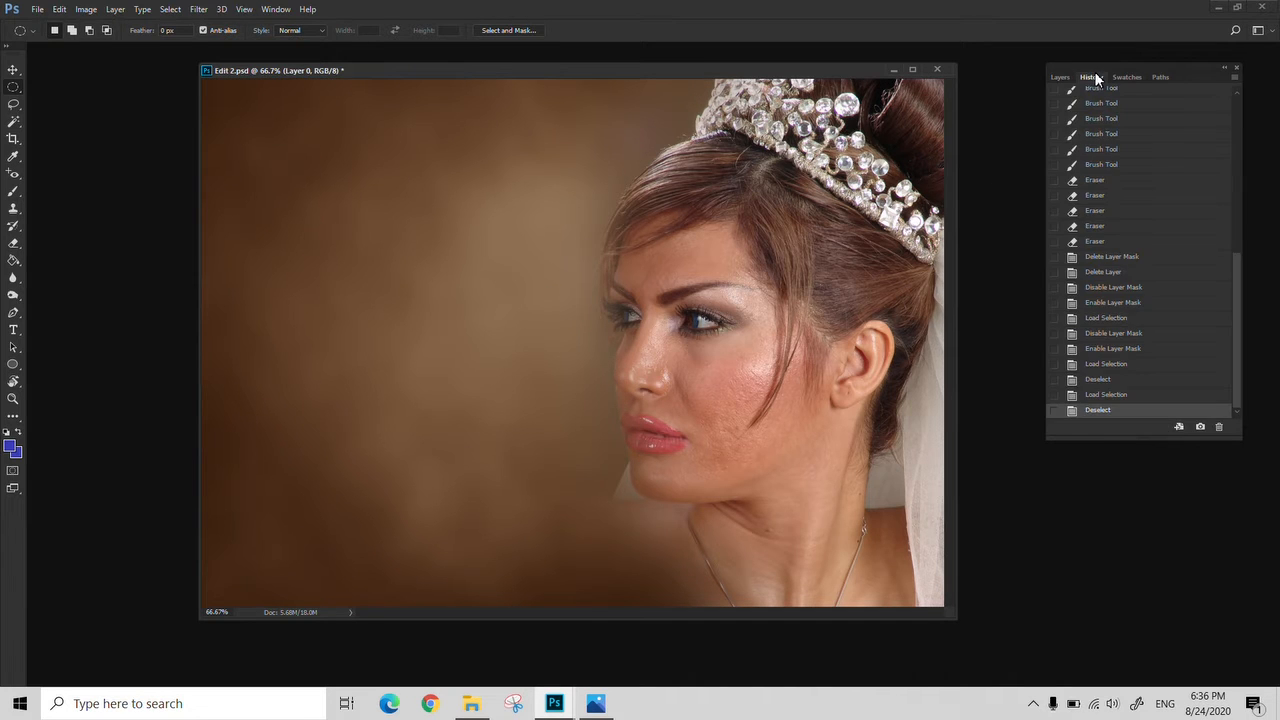
left_click(1063, 77)
left_click(1092, 77)
left_click_drag(1238, 306, 1224, 84)
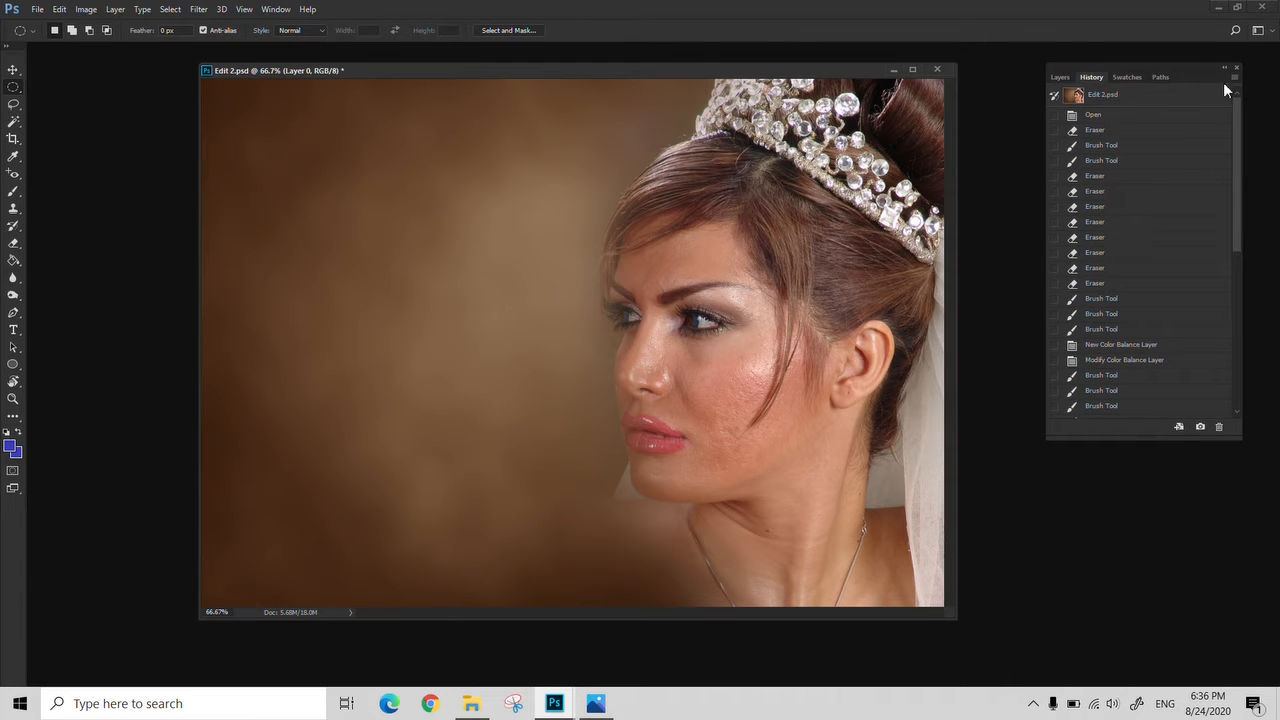
left_click(1140, 100)
left_click(937, 69)
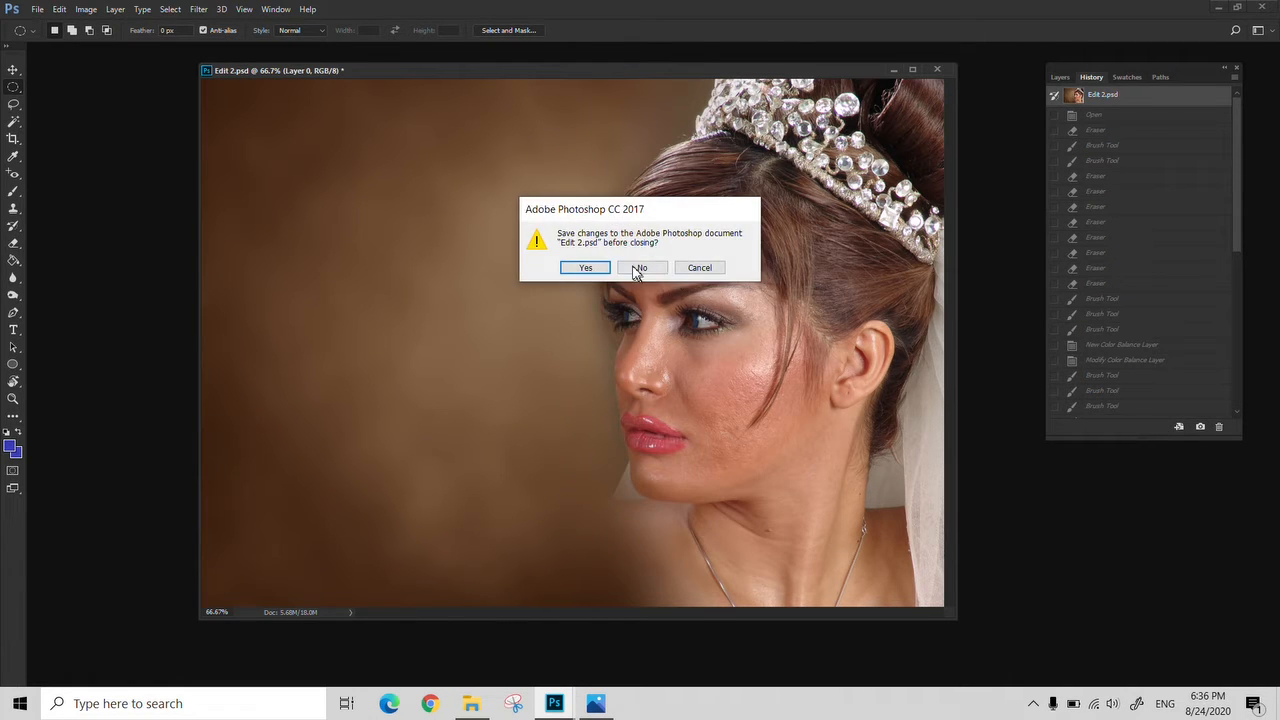
left_click(646, 266)
Open Mask.psd from the 008 folder, place its window in the workspace, and show its layers
key("ctrl+o")
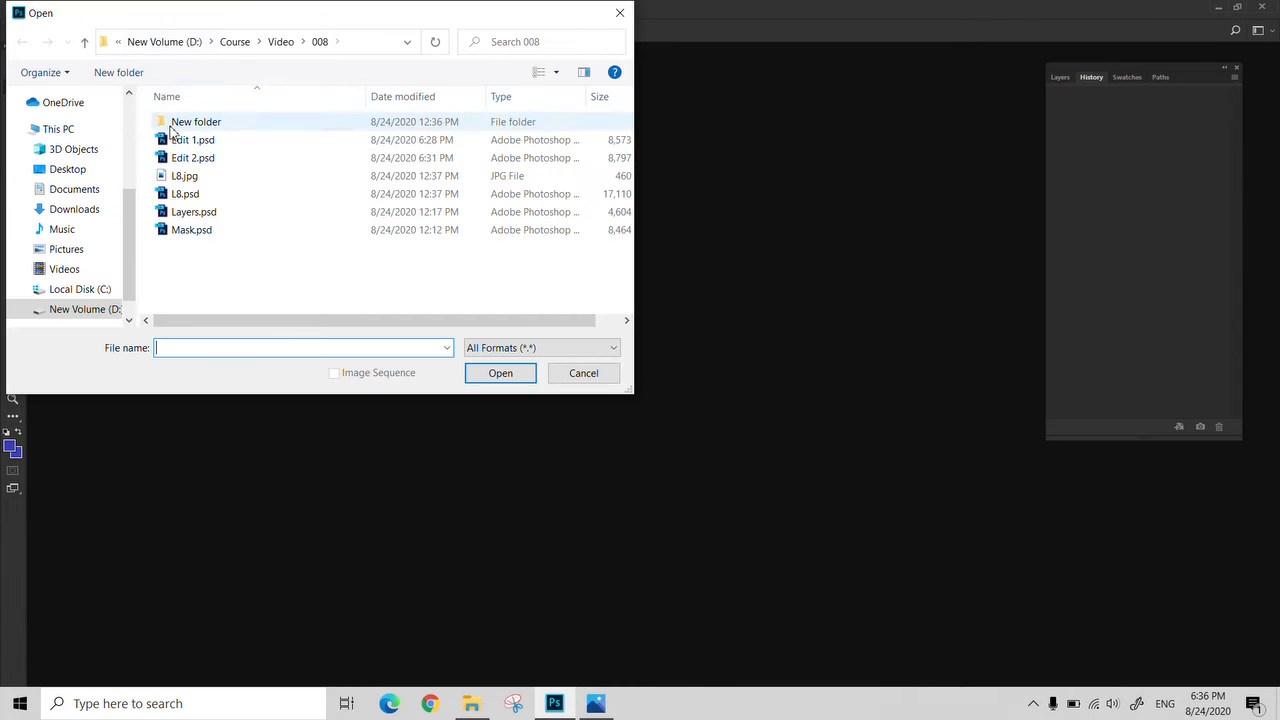
left_click(205, 214)
double_click(192, 230)
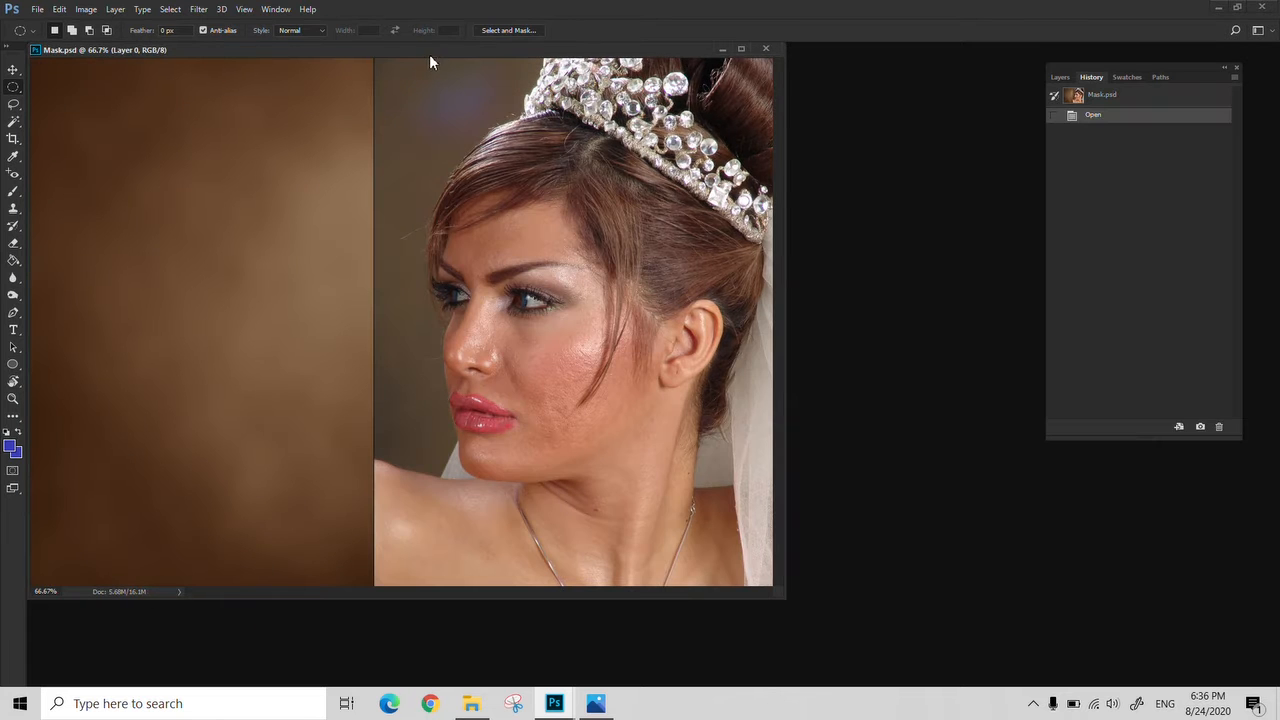
left_click_drag(430, 57, 549, 69)
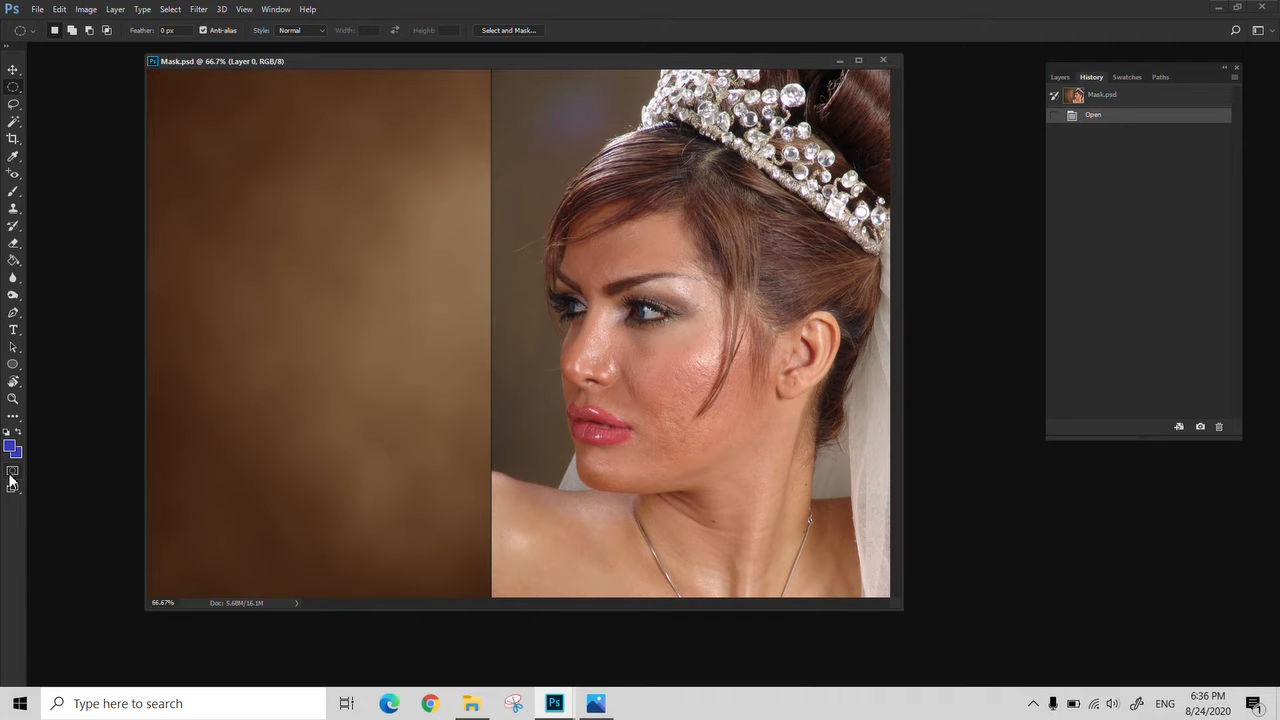
left_click(1059, 77)
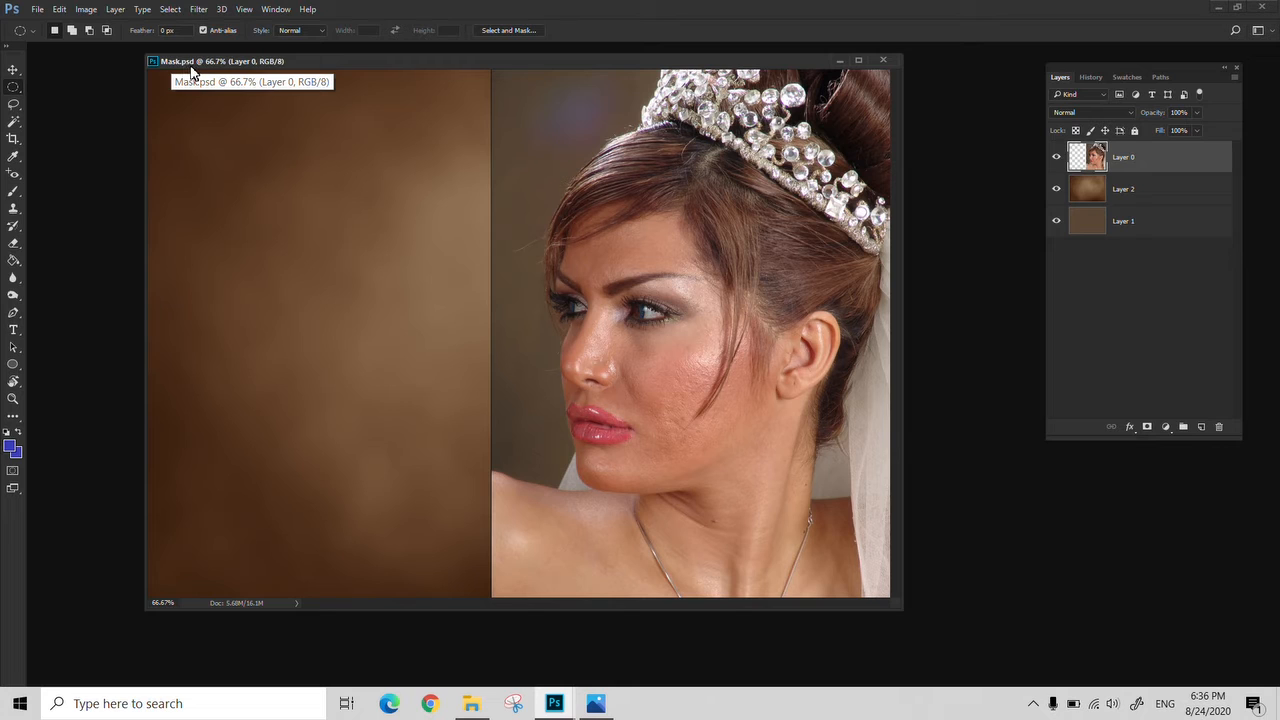
Switch Quick Mask mode on and off to compare the two modes, ending in Quick Mask mode
key("q")
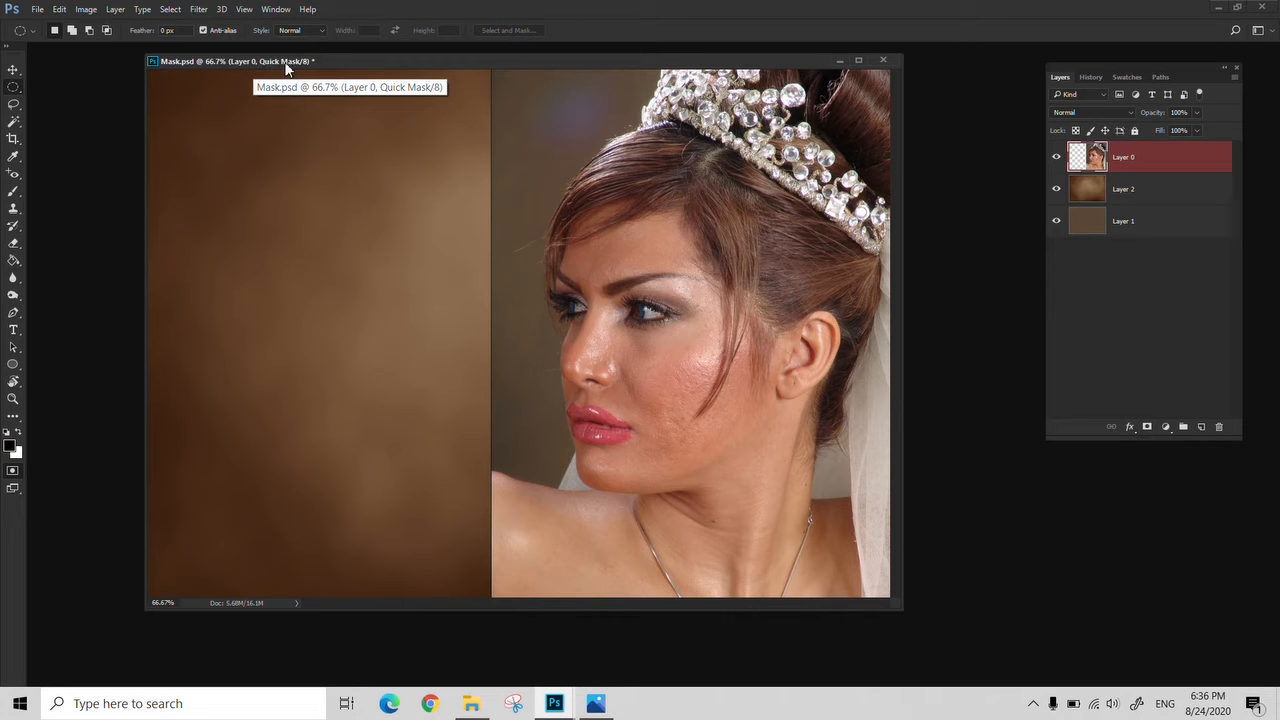
key("q")
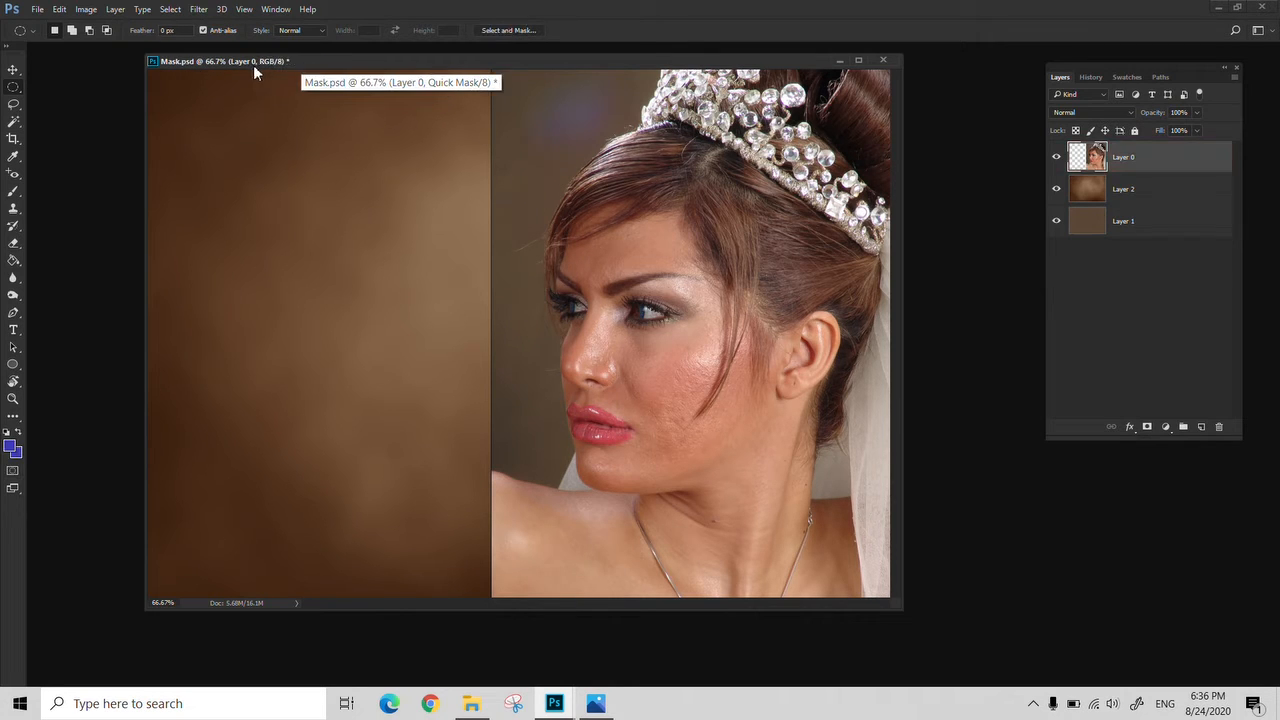
key("q")
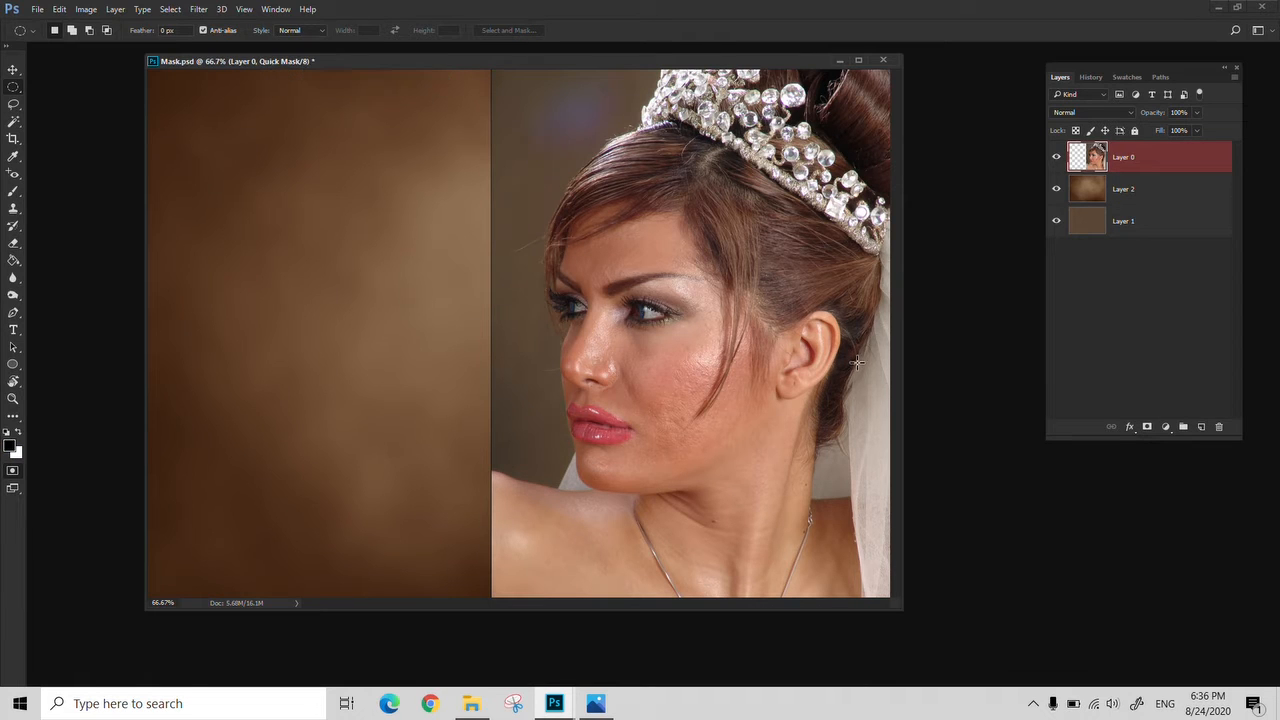
Outline the woman's face with the Lasso in Quick Mask mode, and toggle Quick Mask to test the outline
key("l")
mouse_move(635, 132)
left_mouse_down()
mouse_move(562, 208)
mouse_move(552, 268)
mouse_move(581, 484)
mouse_move(635, 504)
mouse_move(755, 460)
mouse_move(854, 356)
mouse_move(812, 278)
mouse_move(698, 194)
left_mouse_up()
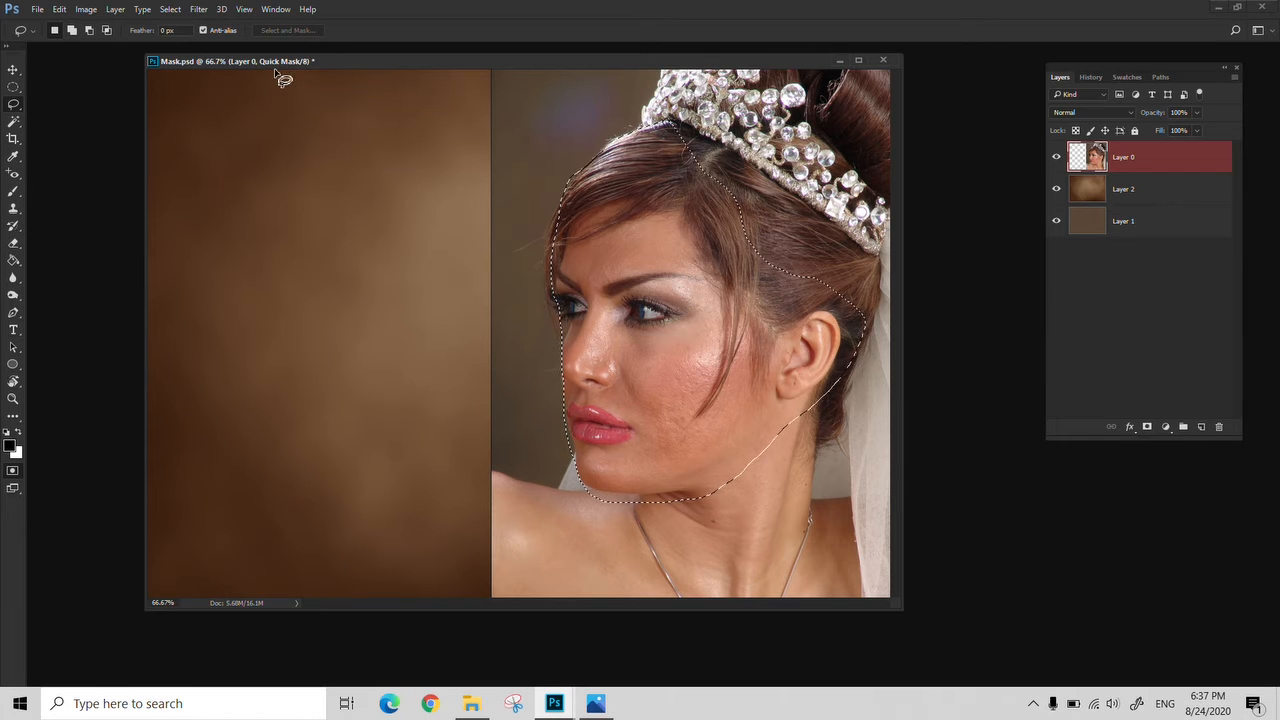
key("q")
key("q")
key("q")
Enter Quick Mask mode and, in its options, compare Masked Areas with Selected Areas, keeping the colour on Selected Areas
key("z")
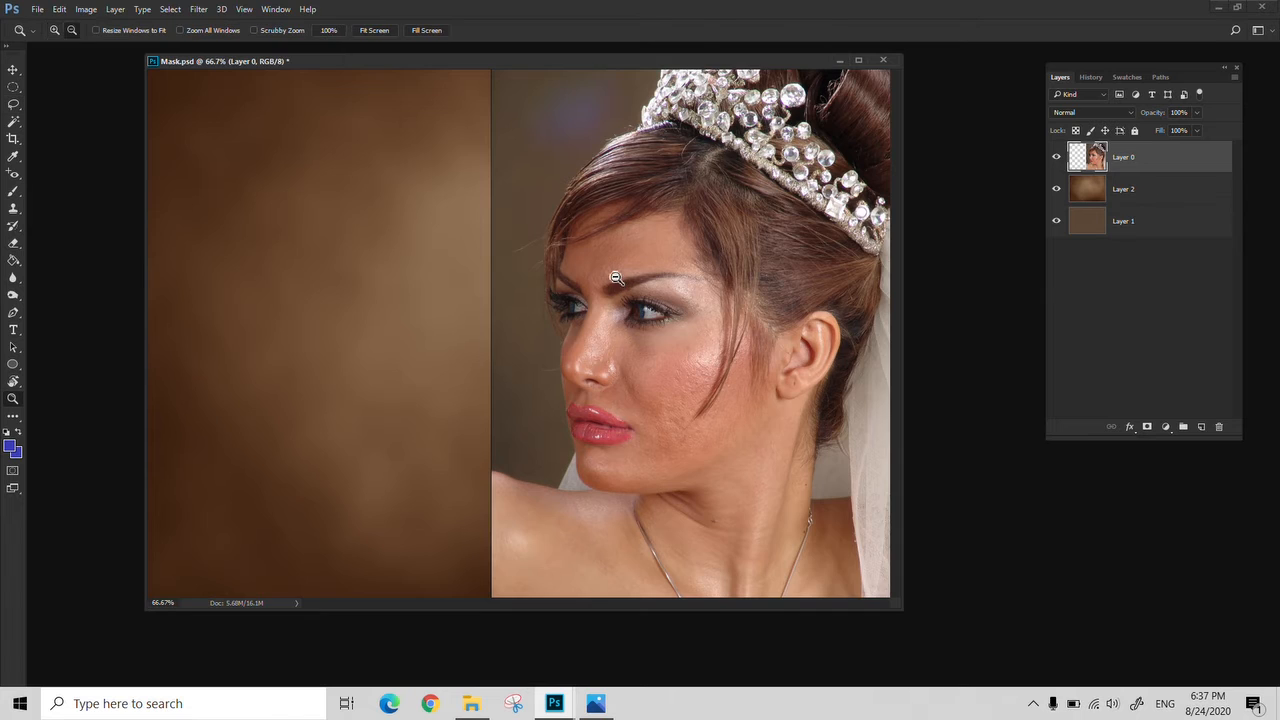
left_click(615, 277, "alt")
key("l")
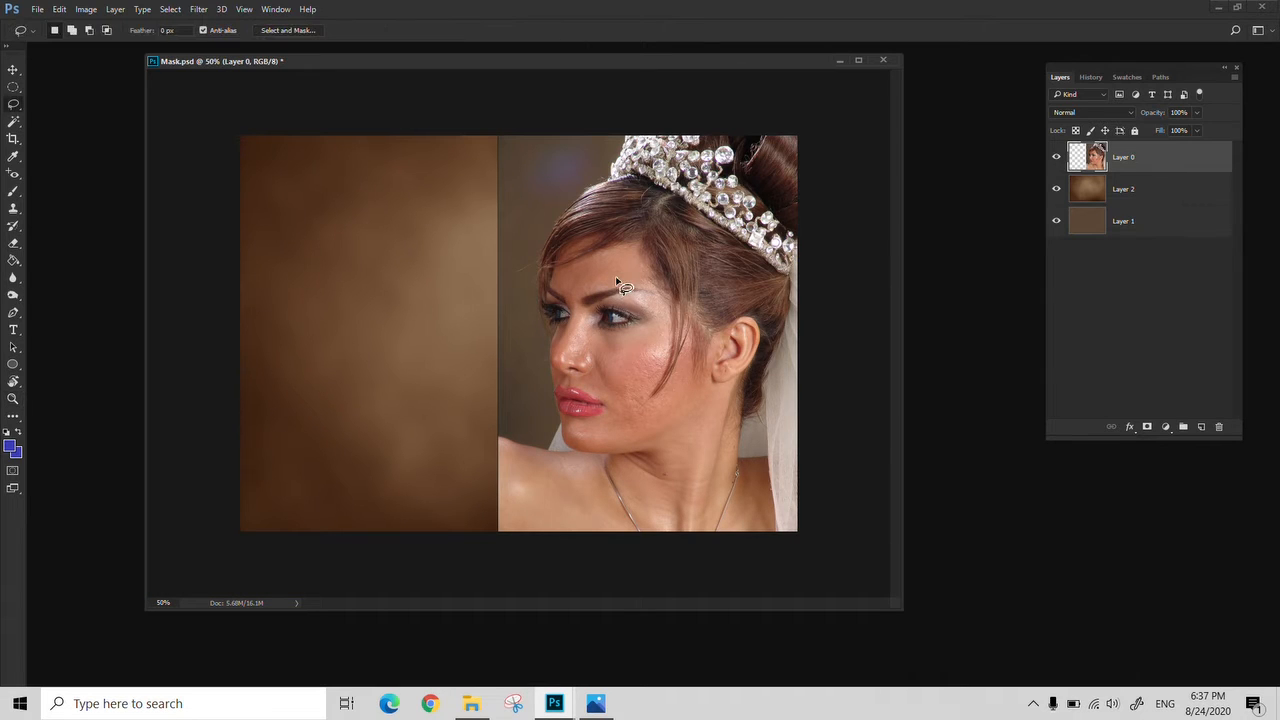
left_click(12, 472)
double_click(12, 474)
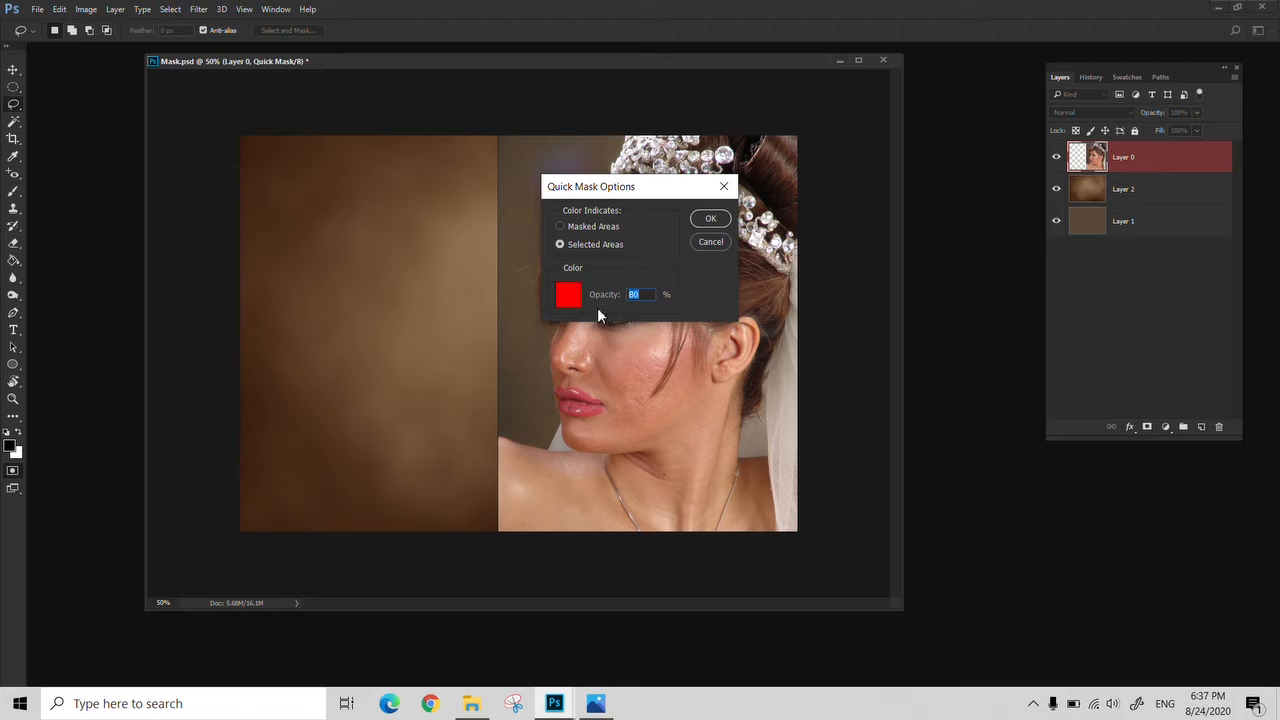
left_click(576, 227)
left_click(559, 244)
left_click(710, 222)
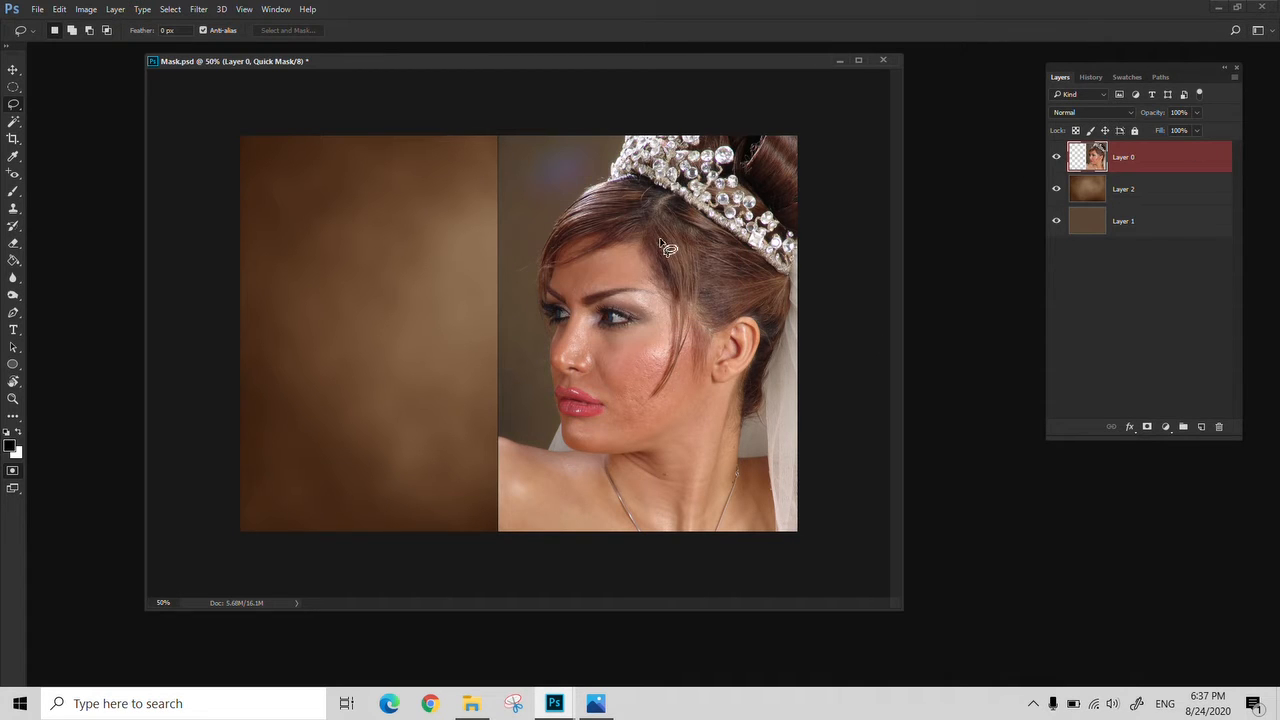
Try drawing lasso outlines on the woman's face in Quick Mask mode, deselecting the first one
mouse_move(632, 234)
left_mouse_down()
mouse_move(566, 336)
mouse_move(700, 466)
mouse_move(658, 240)
left_mouse_up()
key("ctrl+d")
mouse_move(640, 223)
left_mouse_down()
mouse_move(563, 250)
mouse_move(552, 368)
mouse_move(618, 470)
mouse_move(740, 256)
mouse_move(648, 228)
left_mouse_up()
Try the Masked Areas setting in Quick Mask Options and cancel the change
double_click(13, 470)
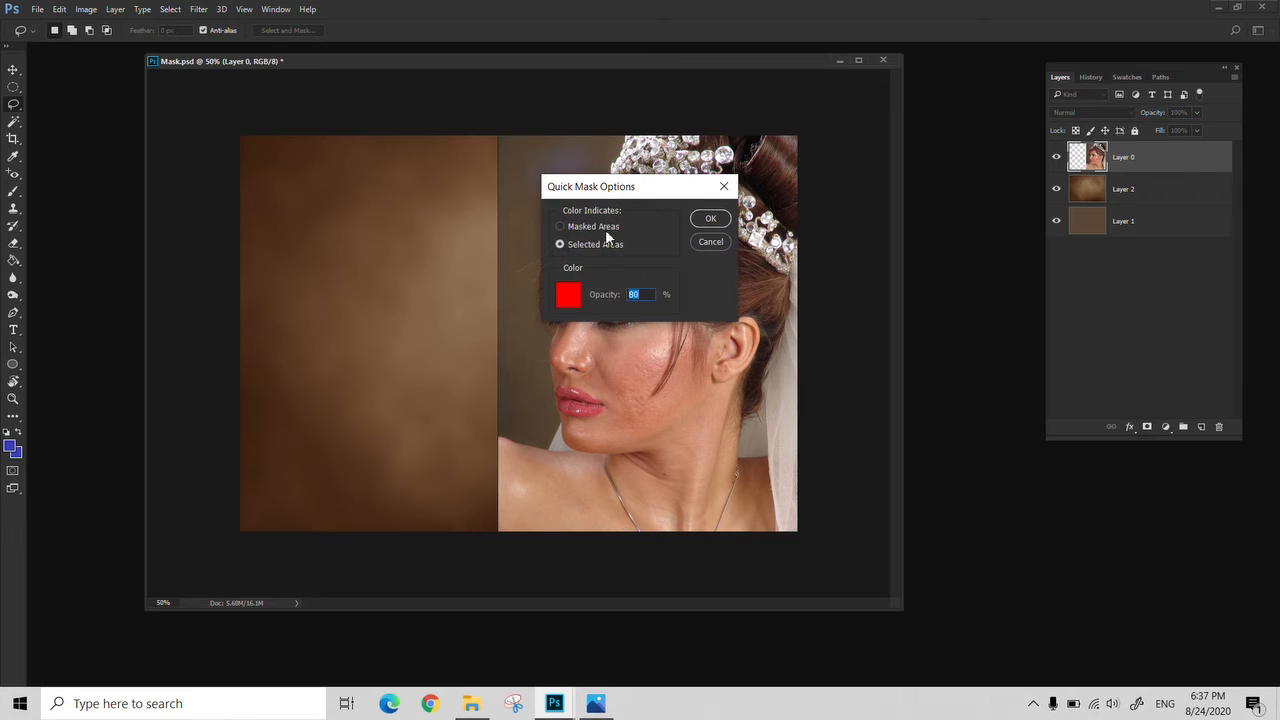
left_click(592, 228)
left_click(706, 243)
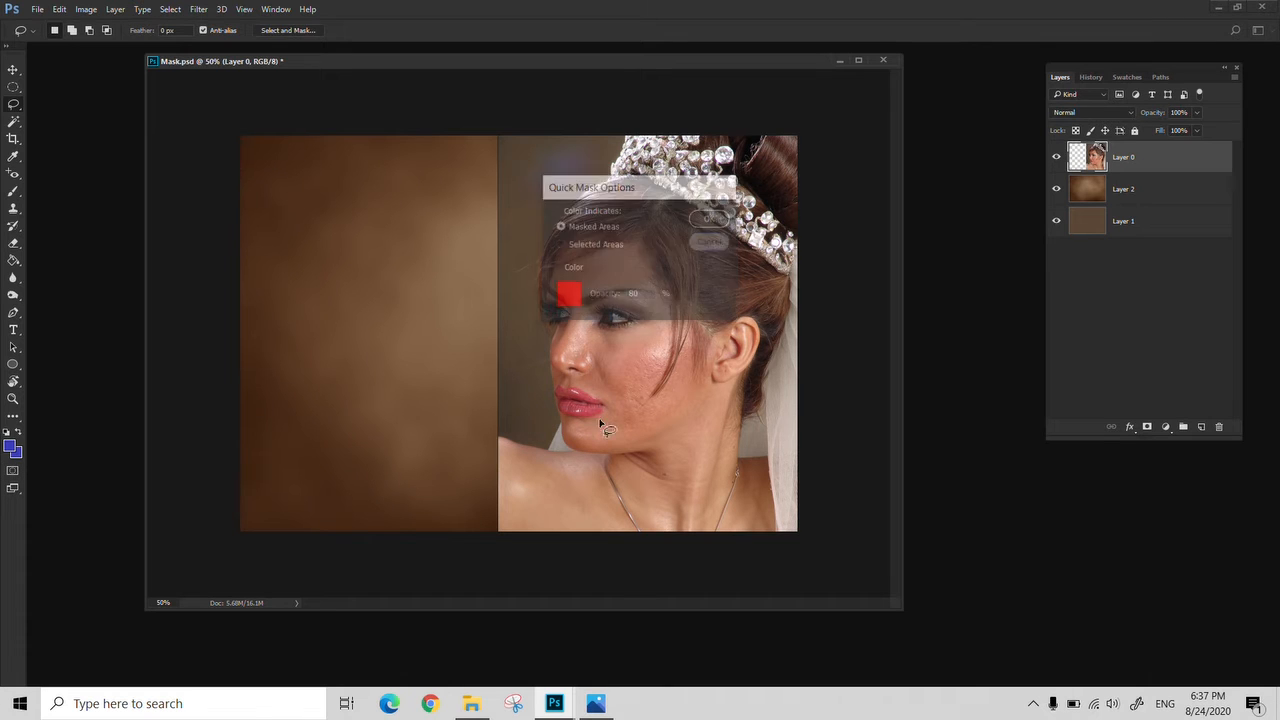
Draw a lasso selection around the woman's face in Quick Mask mode, test toggling the mode, and return to normal editing
key("q")
mouse_move(632, 242)
left_mouse_down()
mouse_move(577, 246)
mouse_move(550, 268)
mouse_move(558, 345)
left_mouse_up()
left_click_drag(706, 366, 643, 224)
key("q")
key("q")
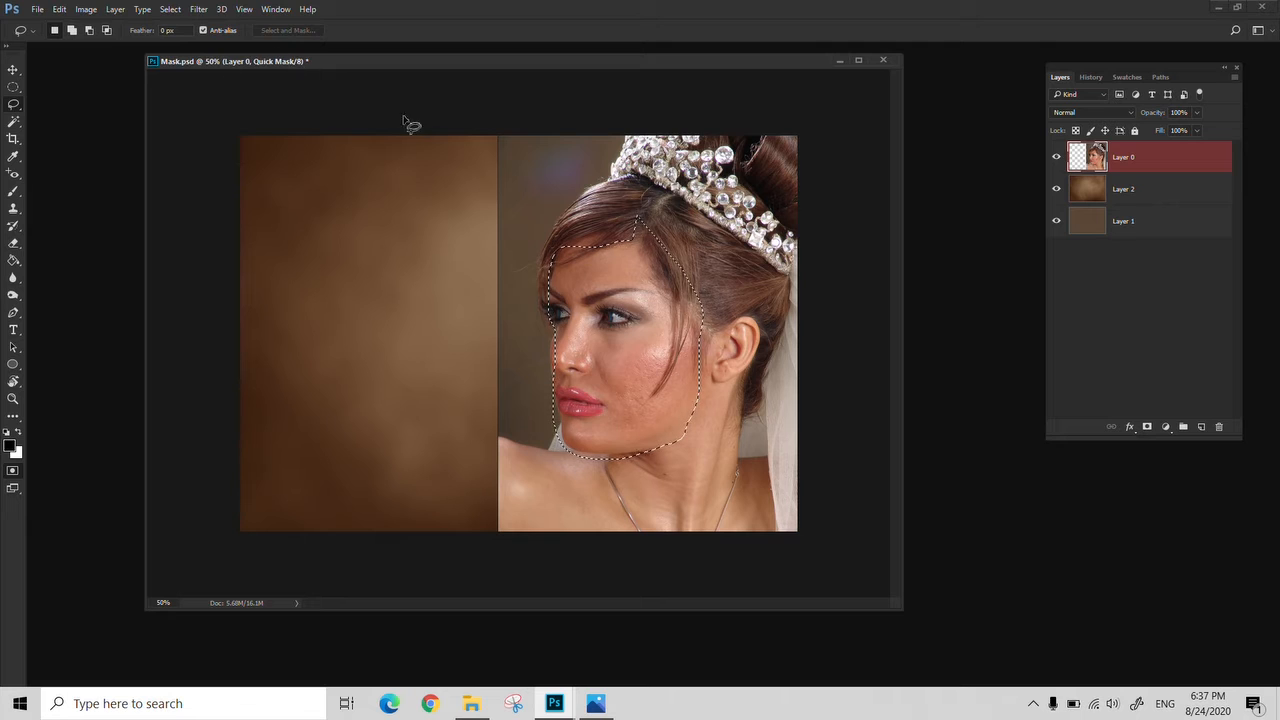
key("b")
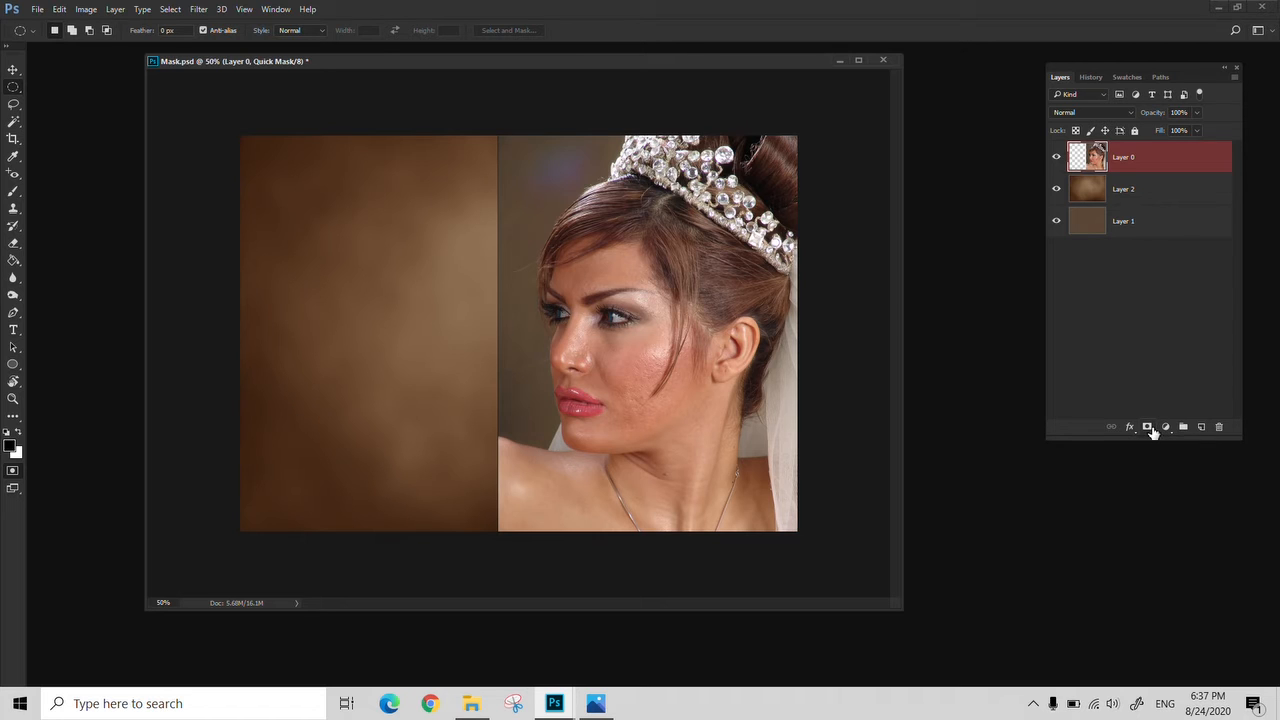
key("q")
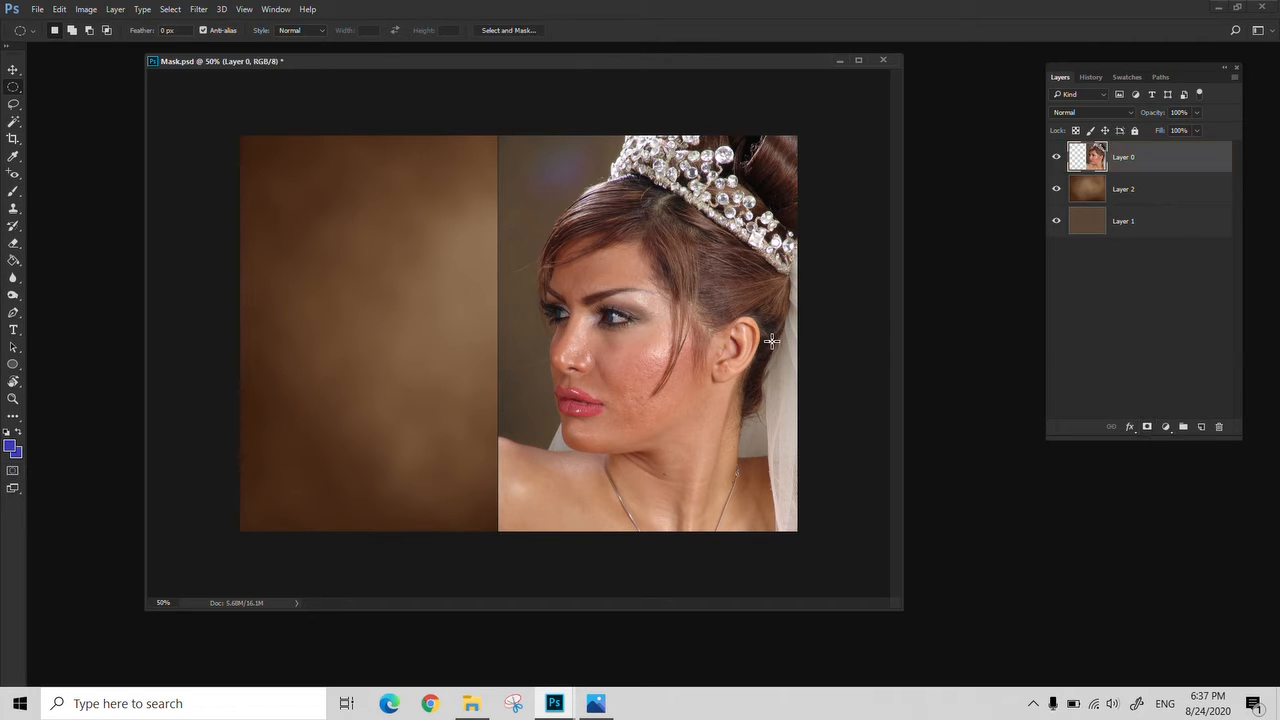
Add a blank layer mask to Layer 0 and delete that mask again
left_click(1147, 427)
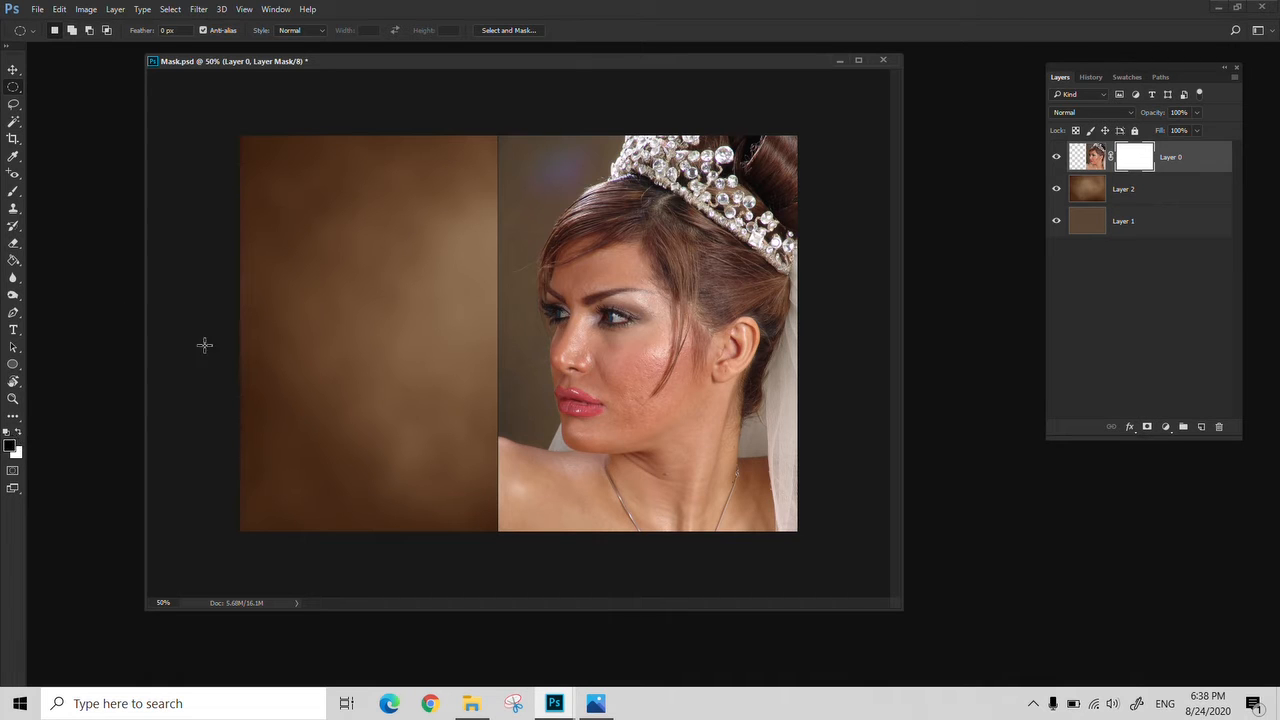
left_click(1219, 430)
left_click(724, 265)
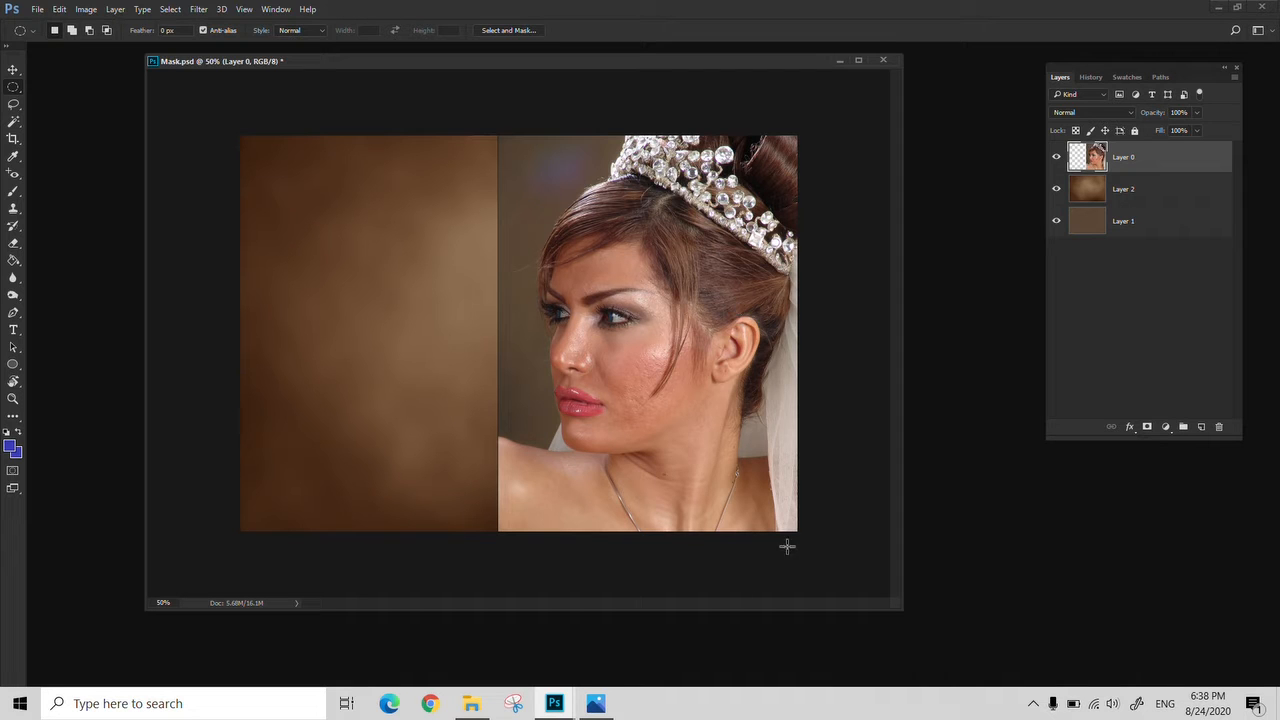
Switch to Photos to view the Lesson 8 topic list, and return to Mask.psd in Photoshop
left_click(610, 707)
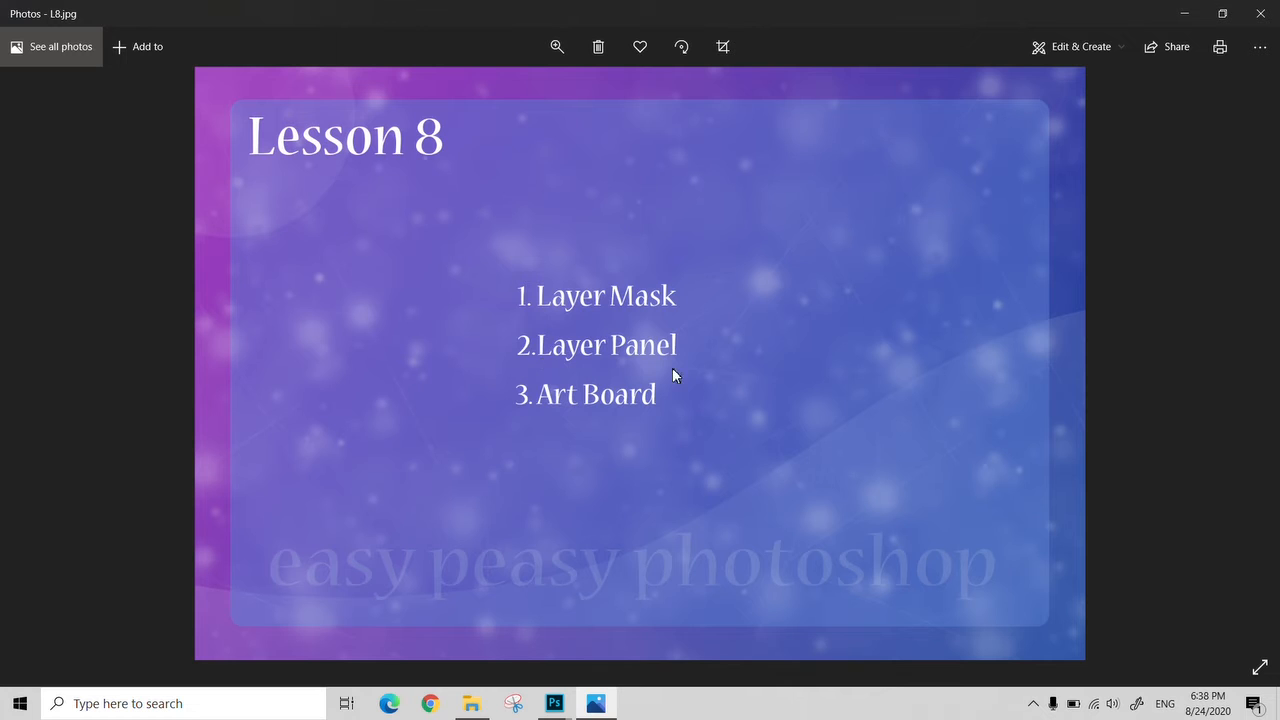
mouse_move(554, 703)
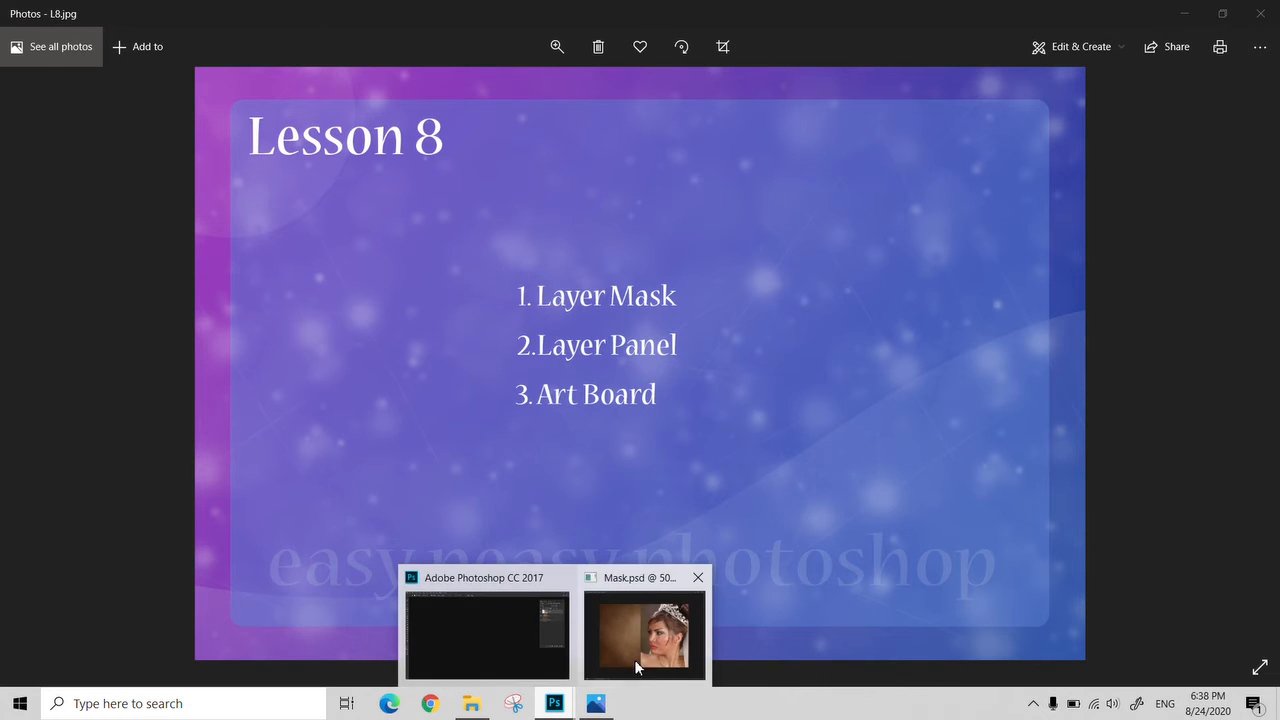
left_click(634, 659)
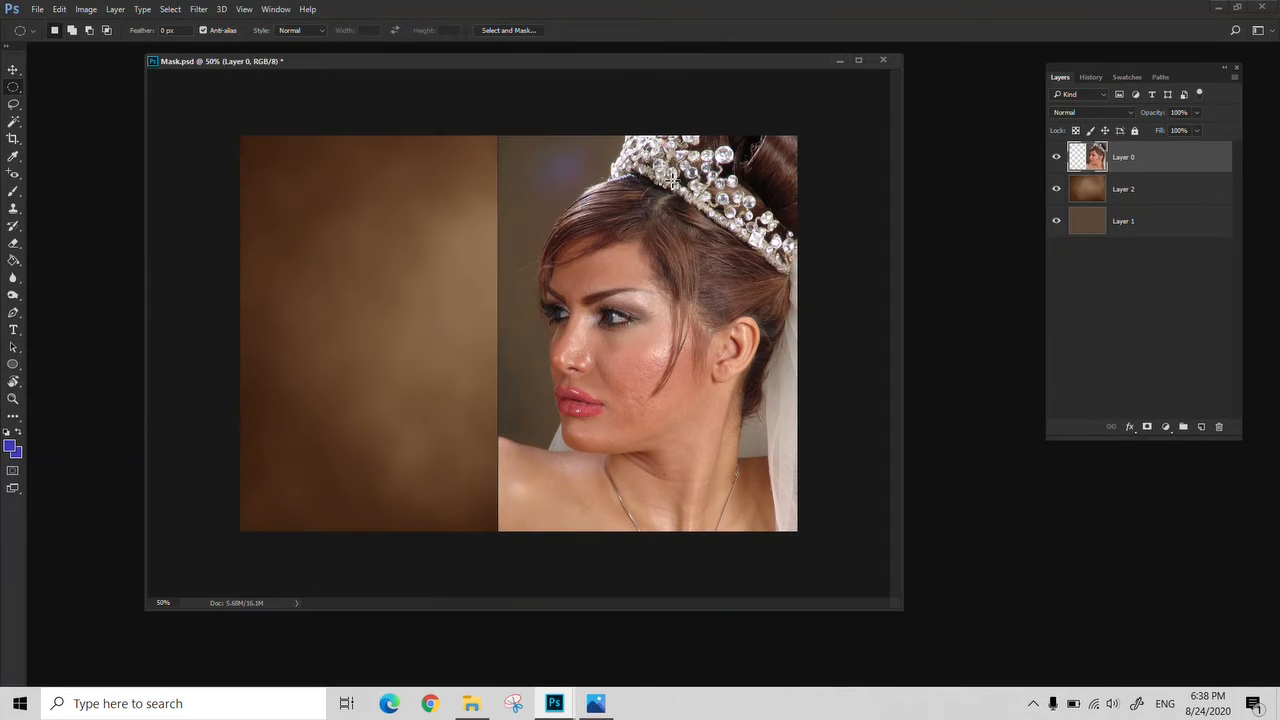
Close Mask.psd without saving and open Layers.psd, placing its window in the workspace
left_click(883, 60)
left_click(642, 267)
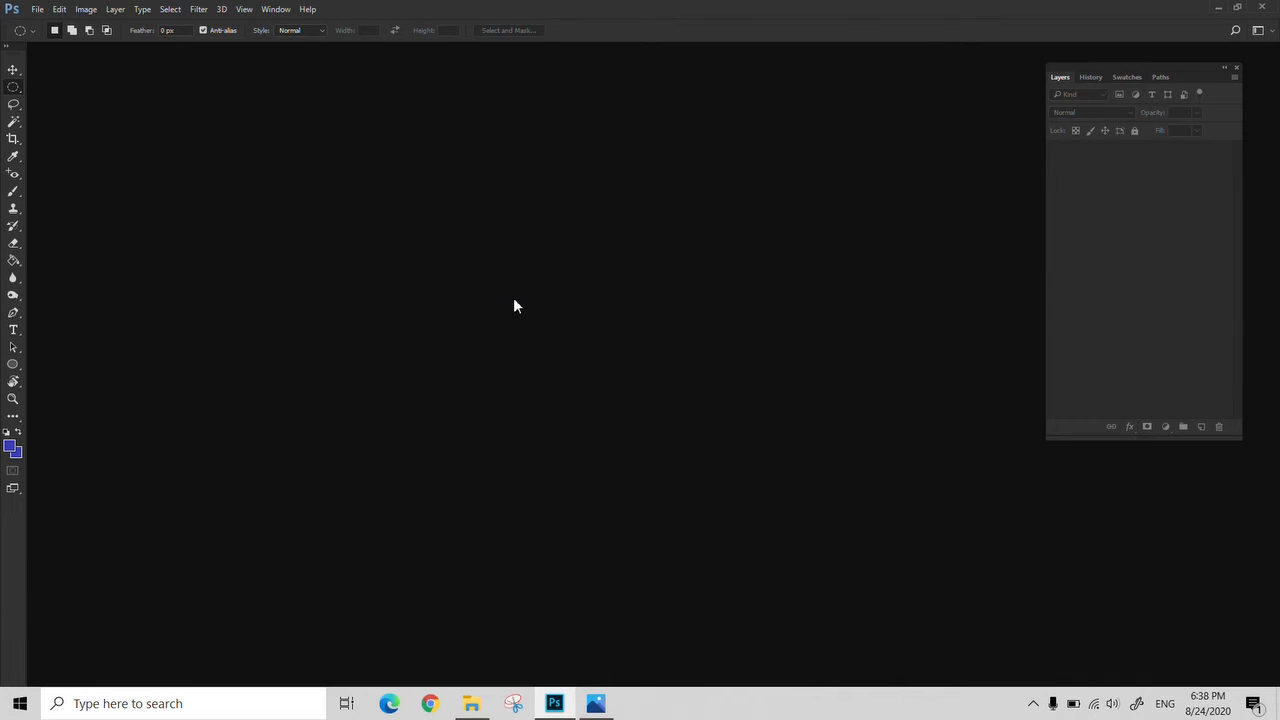
key("ctrl+o")
left_click(220, 218)
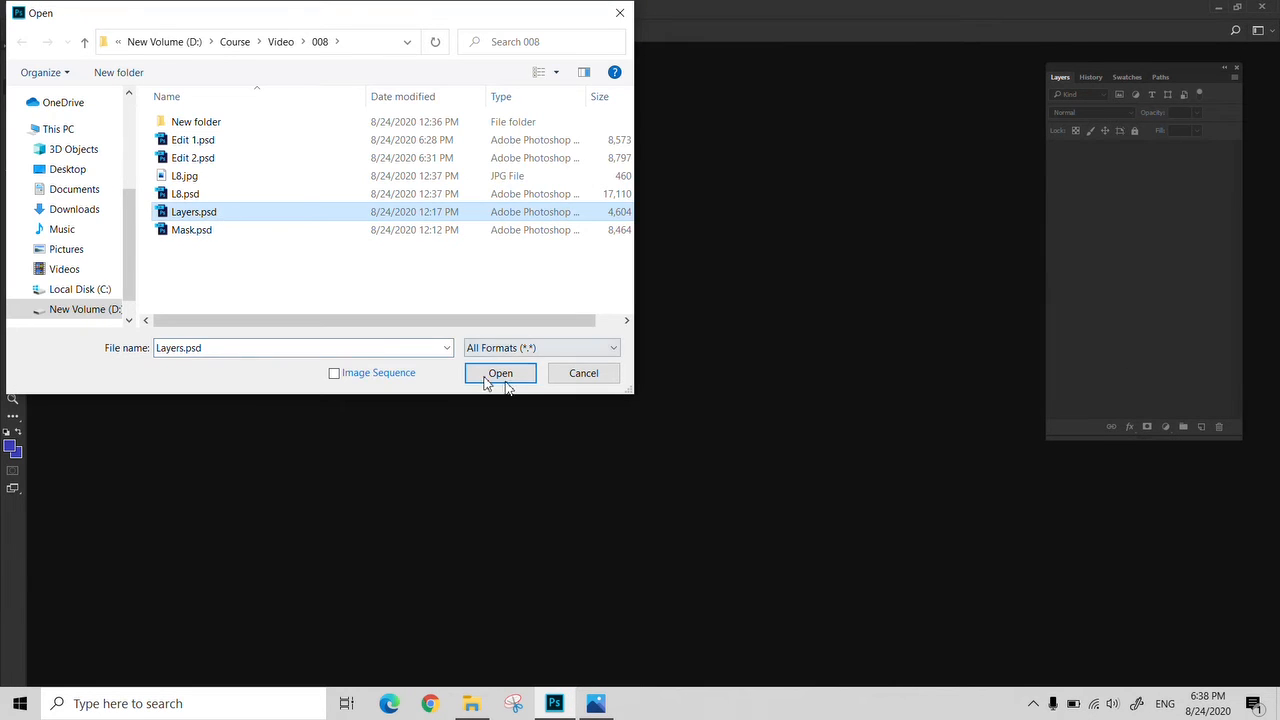
left_click(499, 374)
left_click_drag(400, 54, 536, 108)
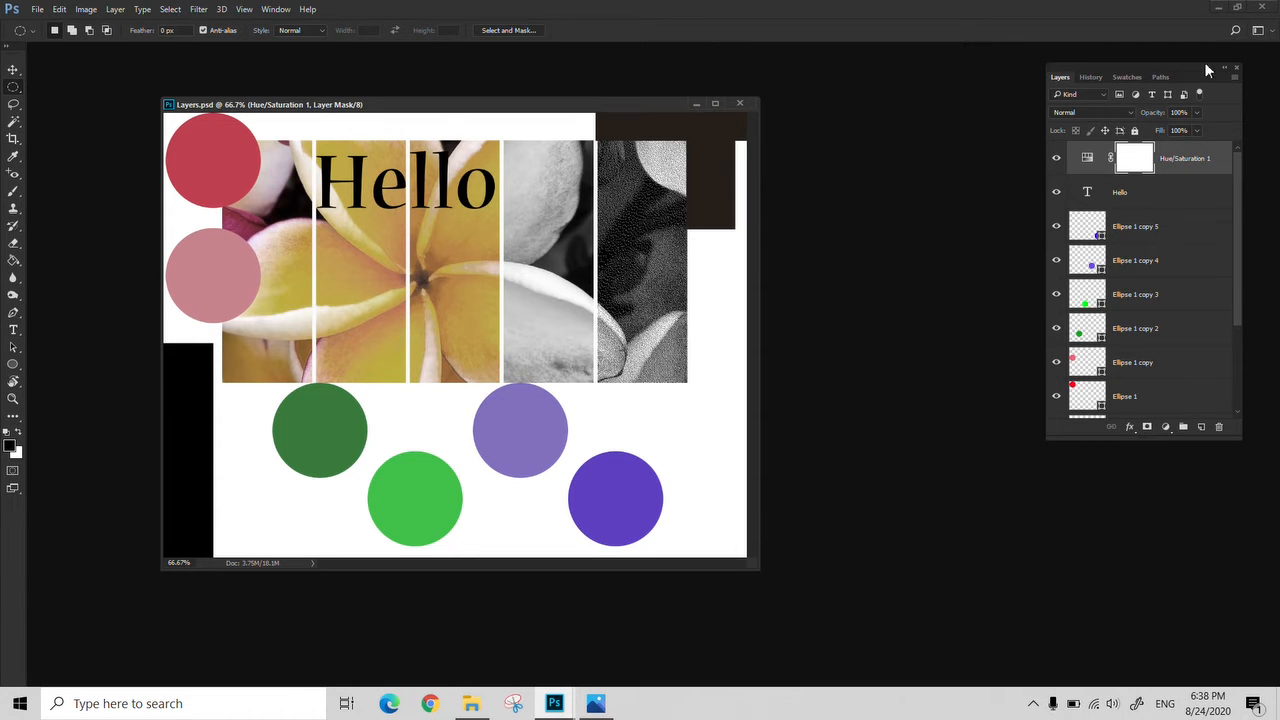
Detach the Layers panel as its own floating panel, and collapse and move the History, Swatches and Paths group aside
left_click_drag(1060, 77, 906, 153)
left_click_drag(1182, 63, 1208, 60)
left_click(1250, 71)
left_click_drag(1084, 72, 1215, 60)
left_click_drag(992, 147, 1057, 90)
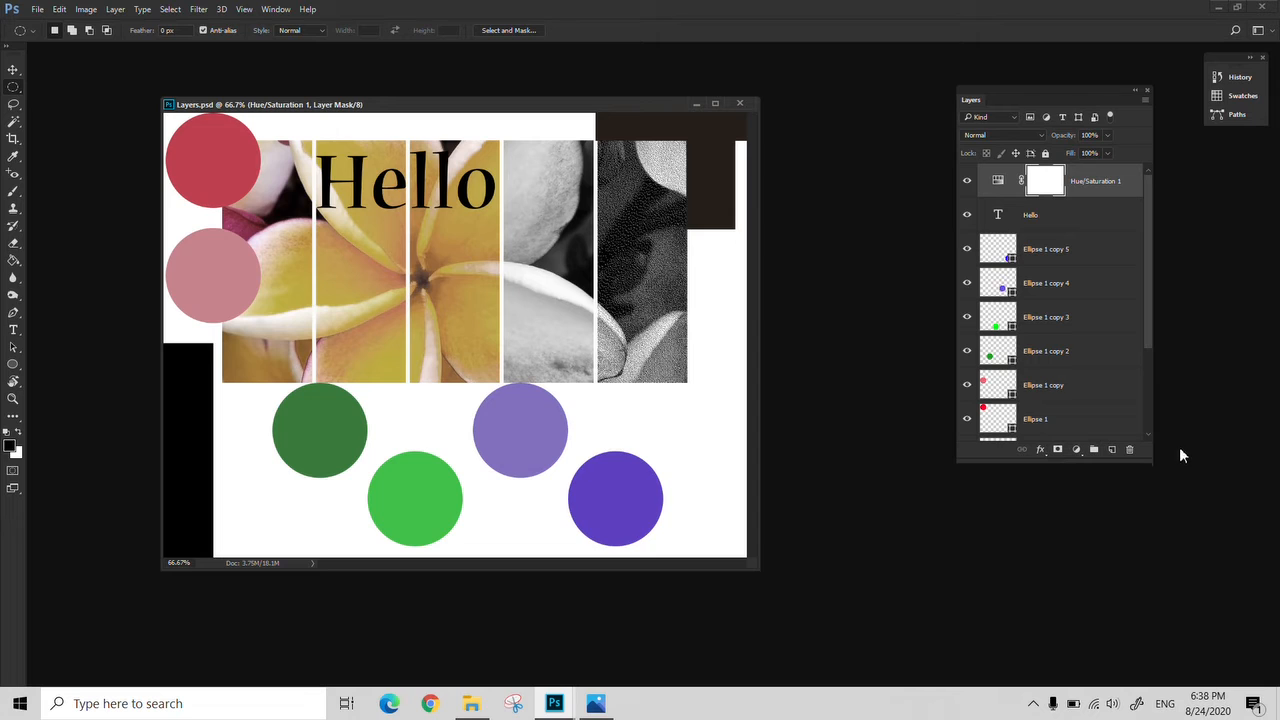
Enlarge the floating Layers panel and look through the whole layer stack from Hue/Saturation 1 to Layer 0
left_click_drag(1149, 457, 1180, 540)
scroll(1080, 329, "down", 2)
scroll(1077, 449, "up", 2)
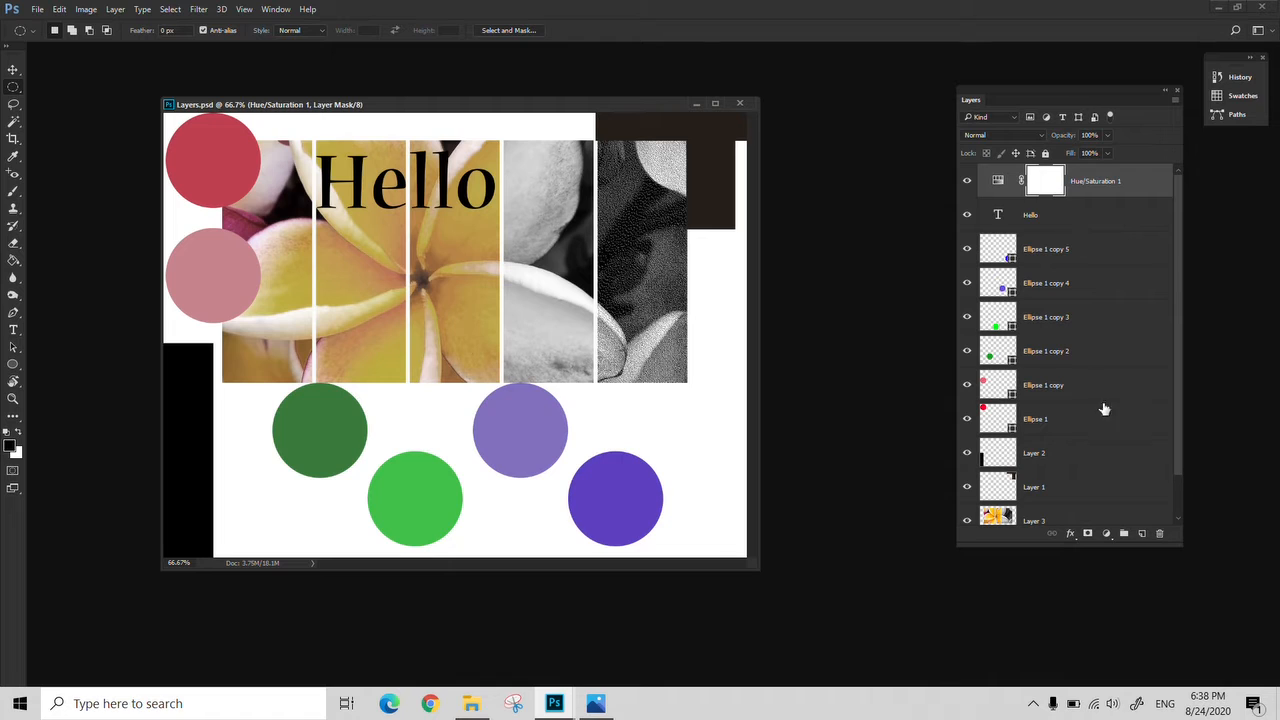
scroll(1096, 510, "down", 2)
scroll(1096, 508, "up", 2)
scroll(1100, 234, "down", 1)
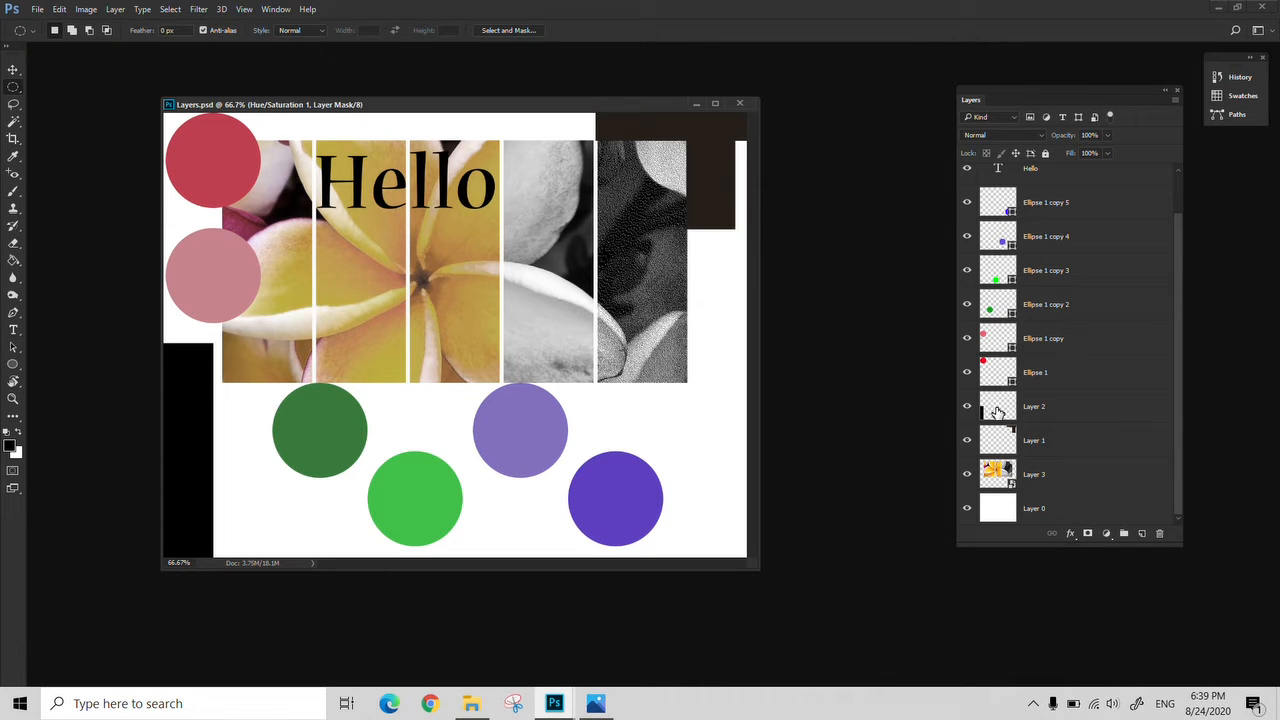
Select Layer 3, the Hello text layer and Hue/Saturation 1 in turn, and hide and show the Hue/Saturation adjustment
left_click(1012, 494)
scroll(1012, 494, "up", 1)
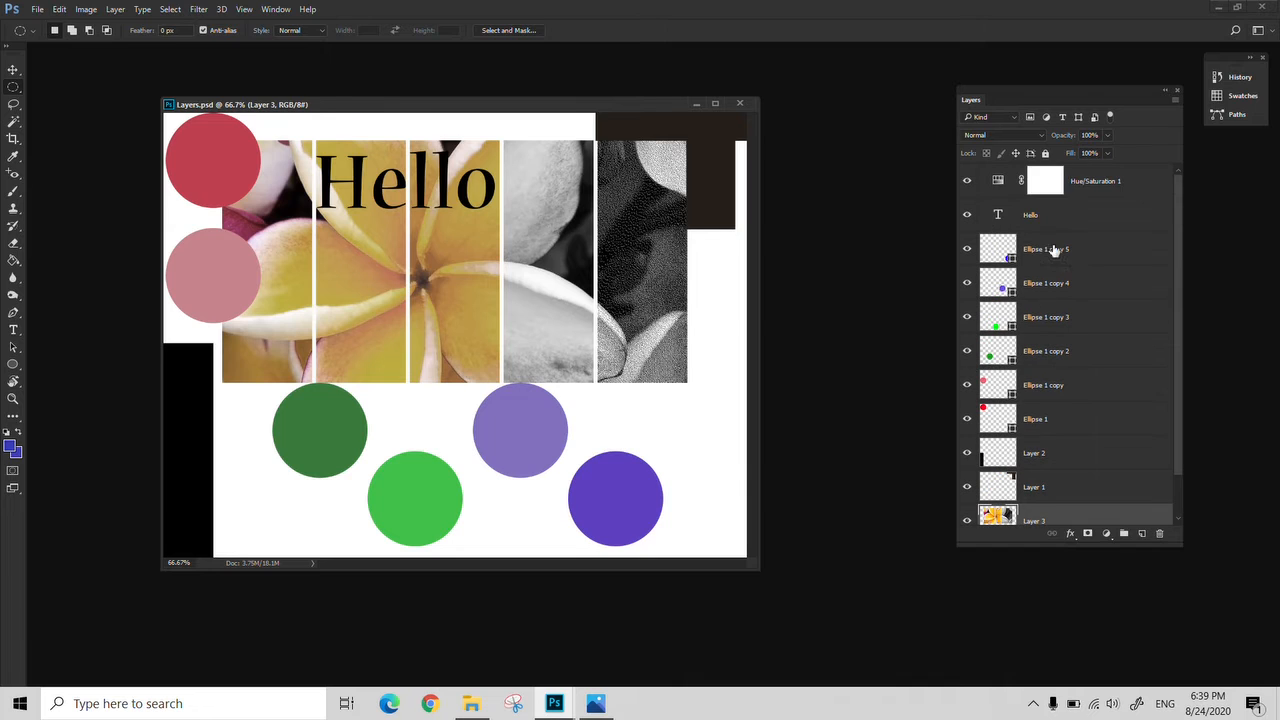
left_click(1050, 229)
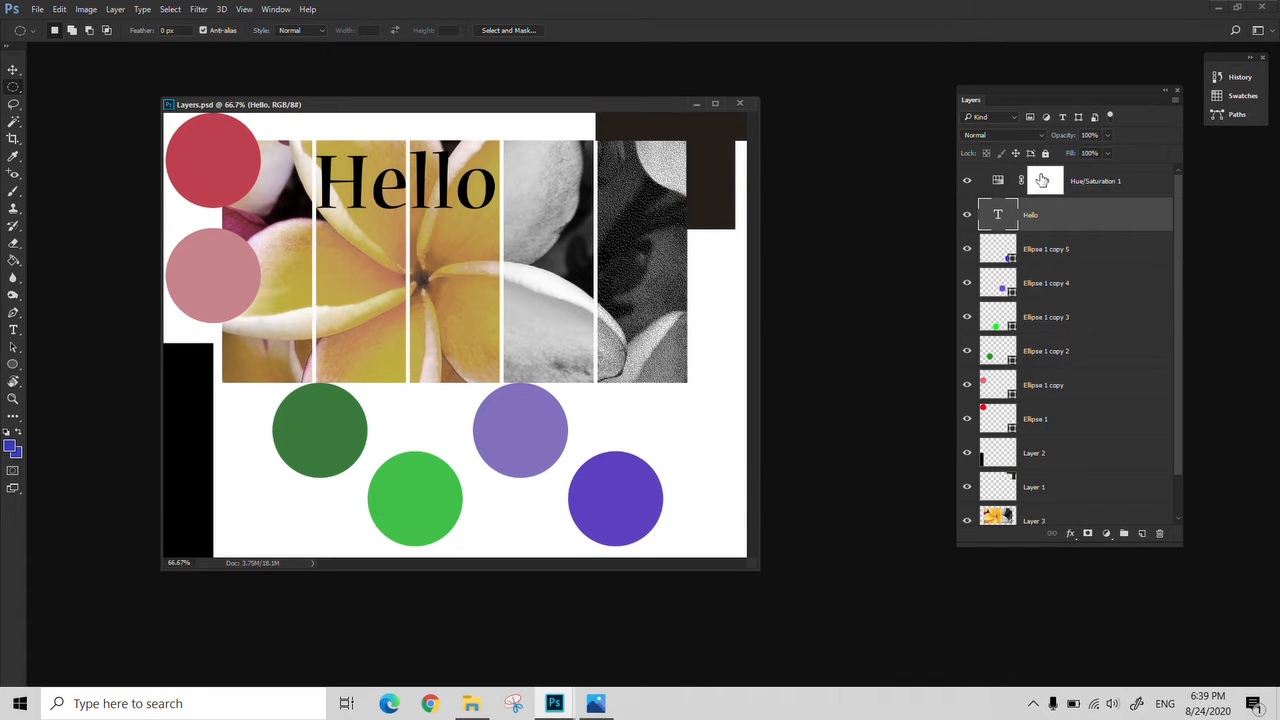
left_click(1082, 182)
left_click(967, 183)
left_click(967, 183)
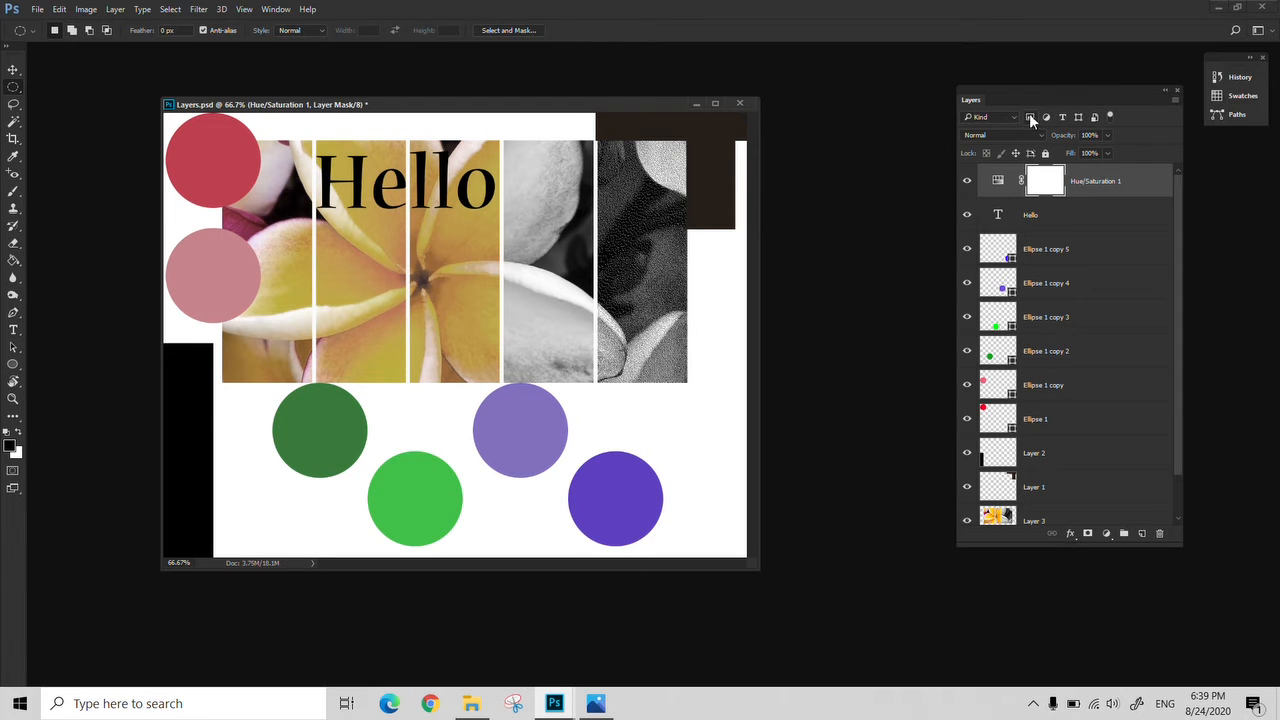
Filter the layer list for pixel layers, combine it with adjustment layers, show only adjustment layers, and clear the filters
left_click(1029, 118)
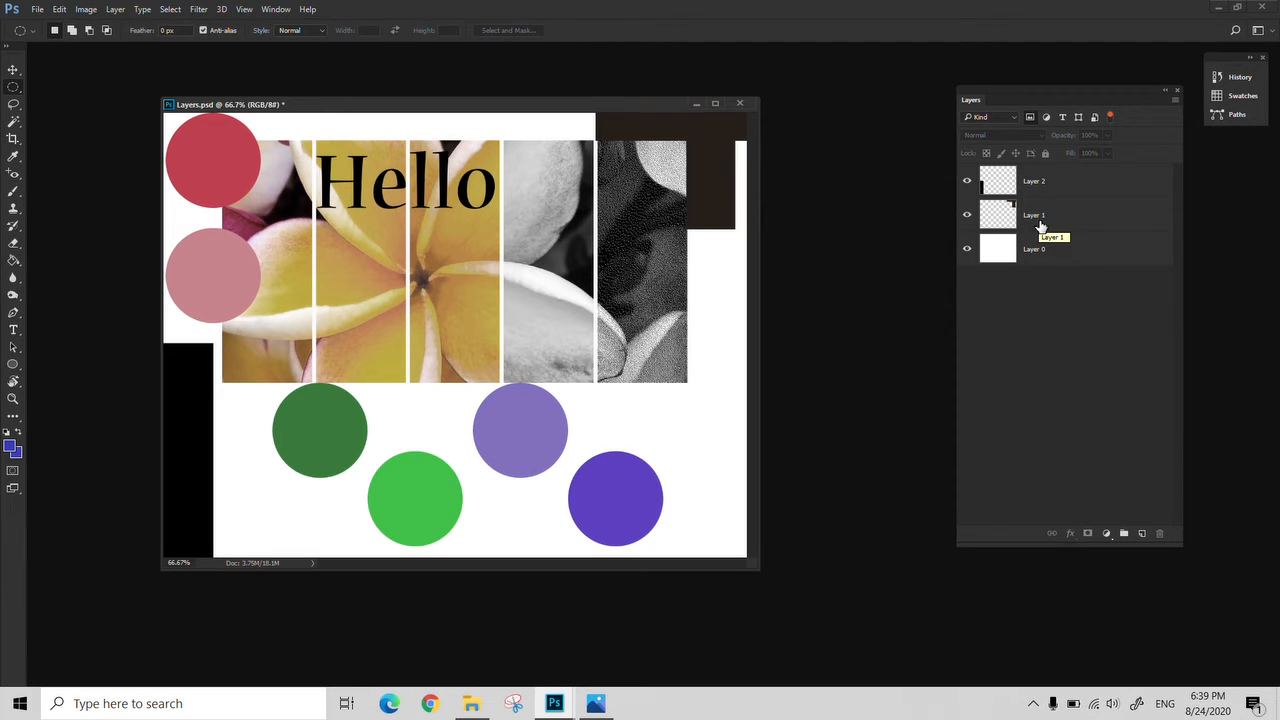
left_click(1048, 118)
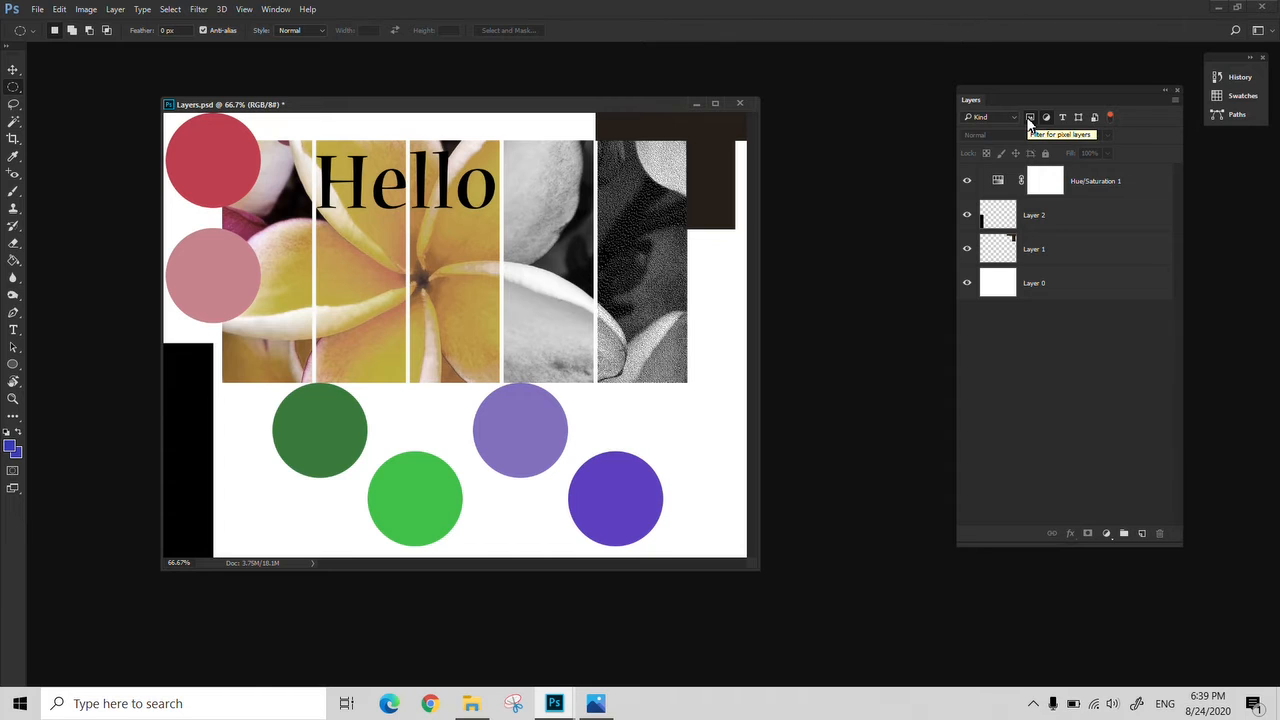
left_click(1029, 118)
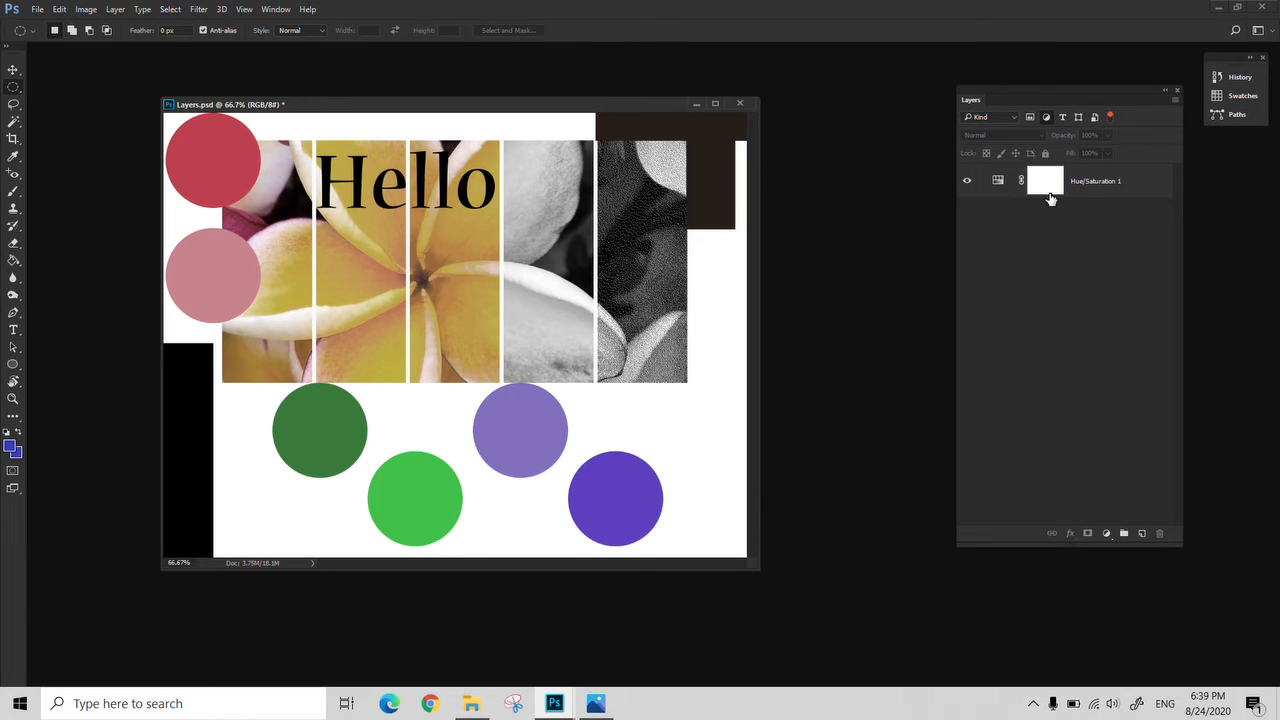
left_click(1047, 118)
scroll(1066, 360, "down", 3)
scroll(1066, 300, "up", 3)
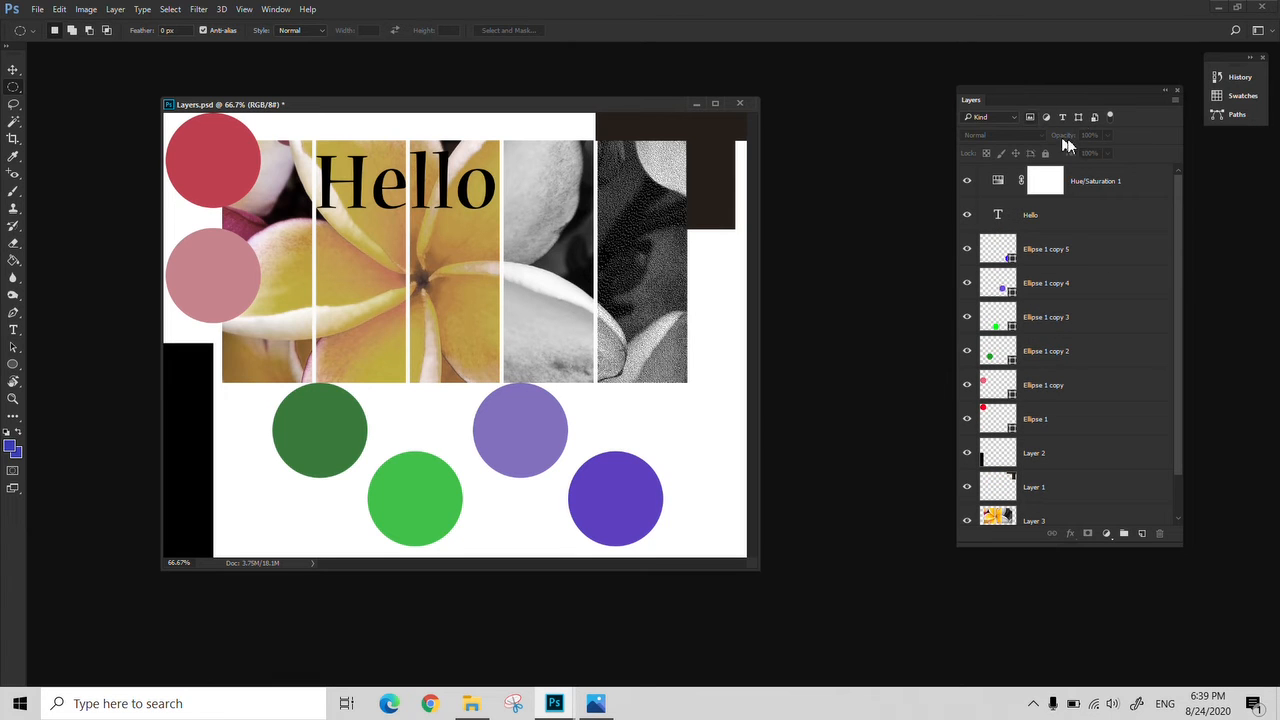
Filter the layer list for type layers, shape layers and smart objects one at a time, clearing each filter
left_click(1062, 117)
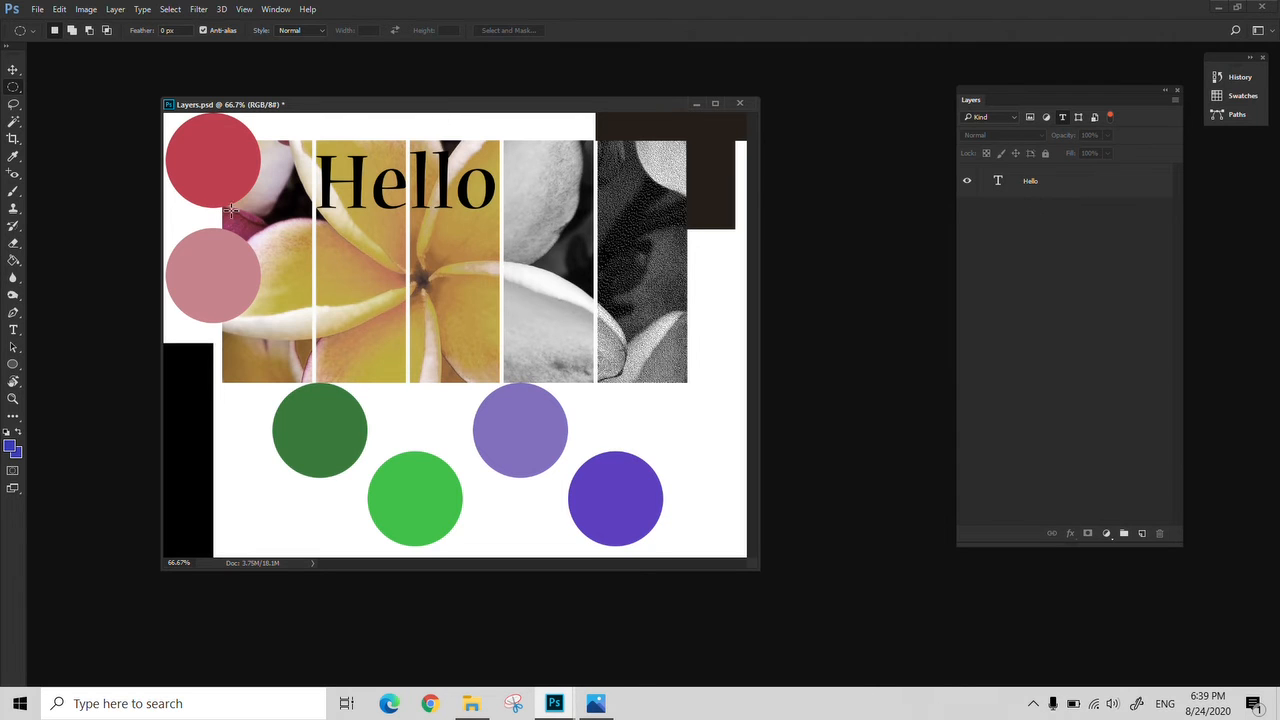
left_click(1062, 117)
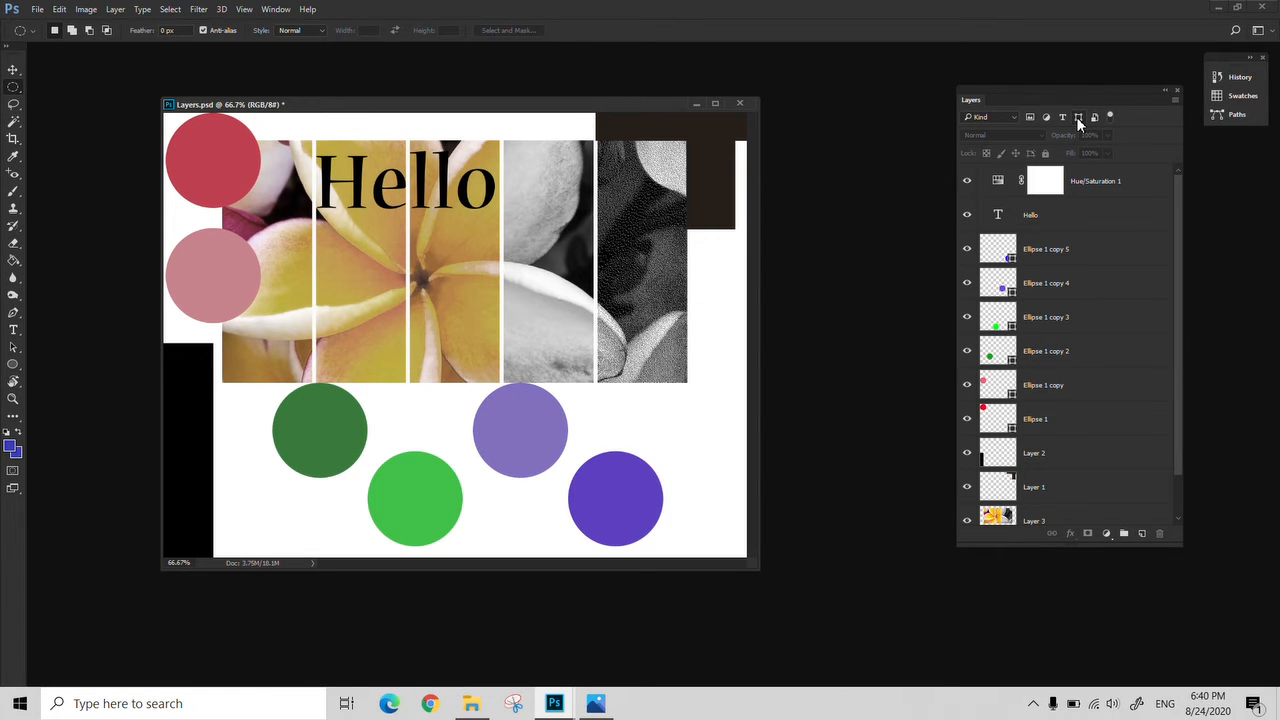
left_click(1078, 118)
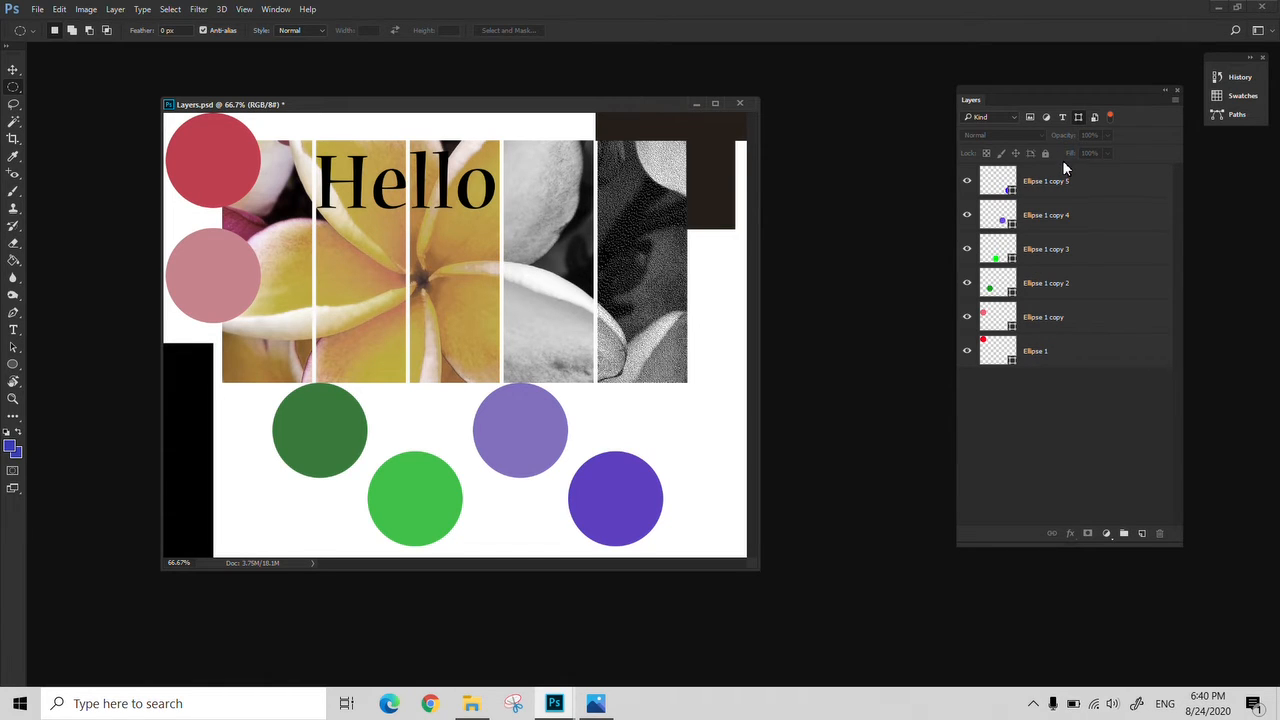
left_click(1078, 118)
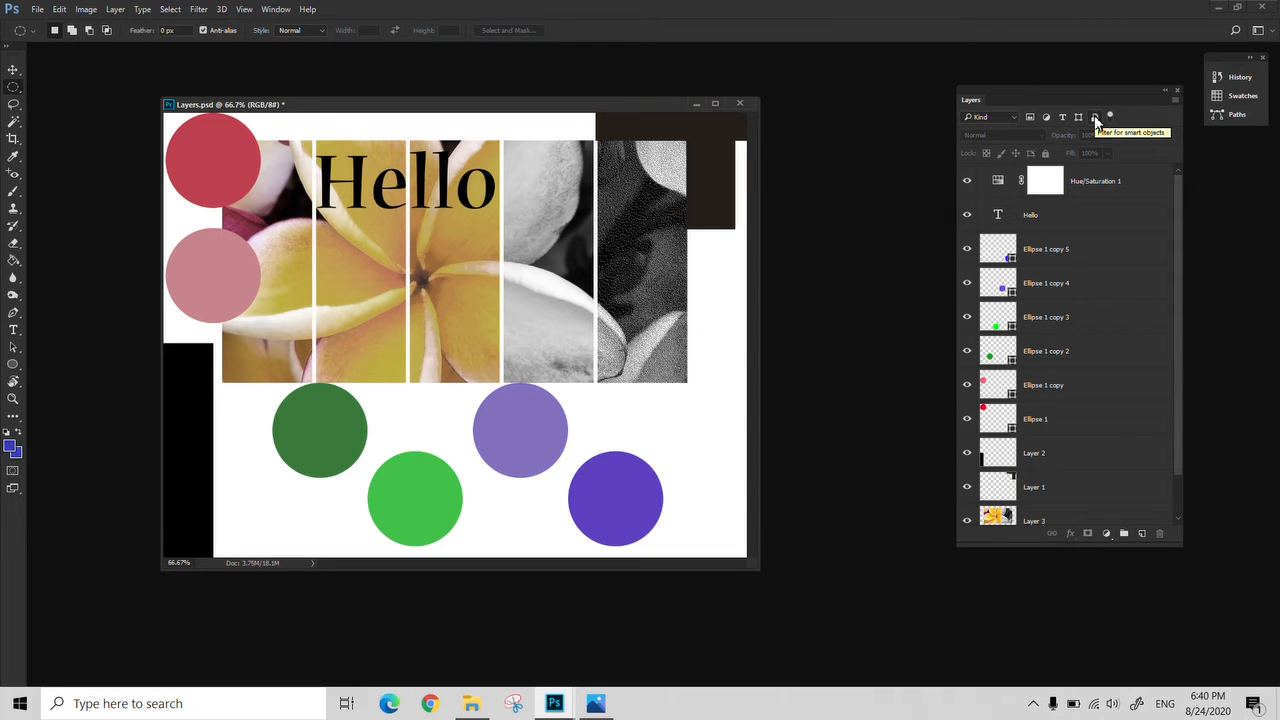
left_click(1096, 118)
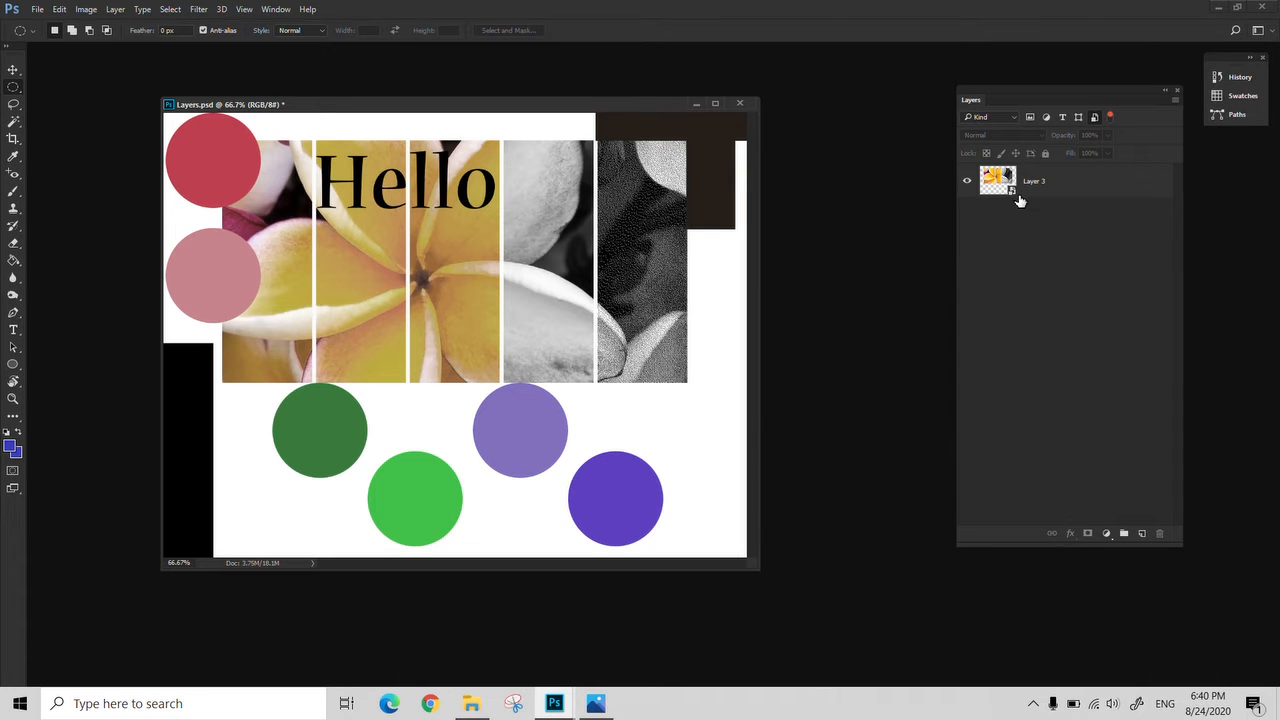
left_click(1095, 118)
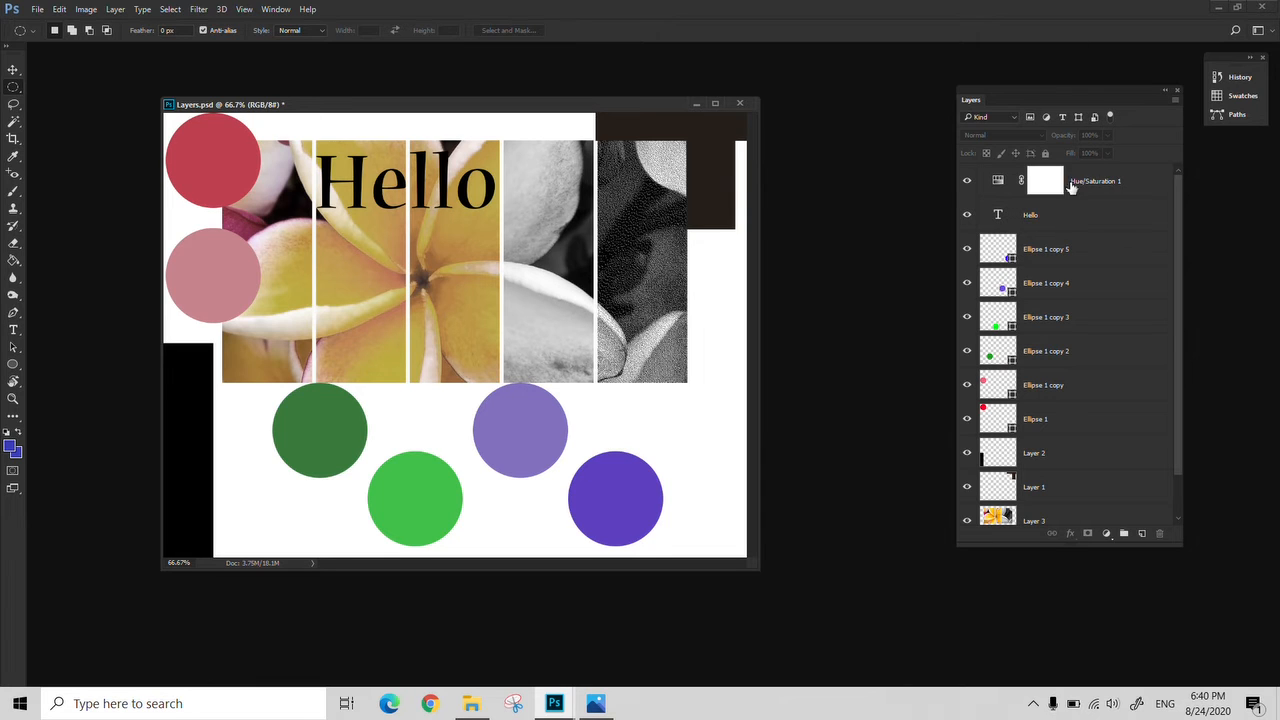
Change the layer filter criterion to Effect and Smart Object, and set it back to Kind
left_click(1014, 116)
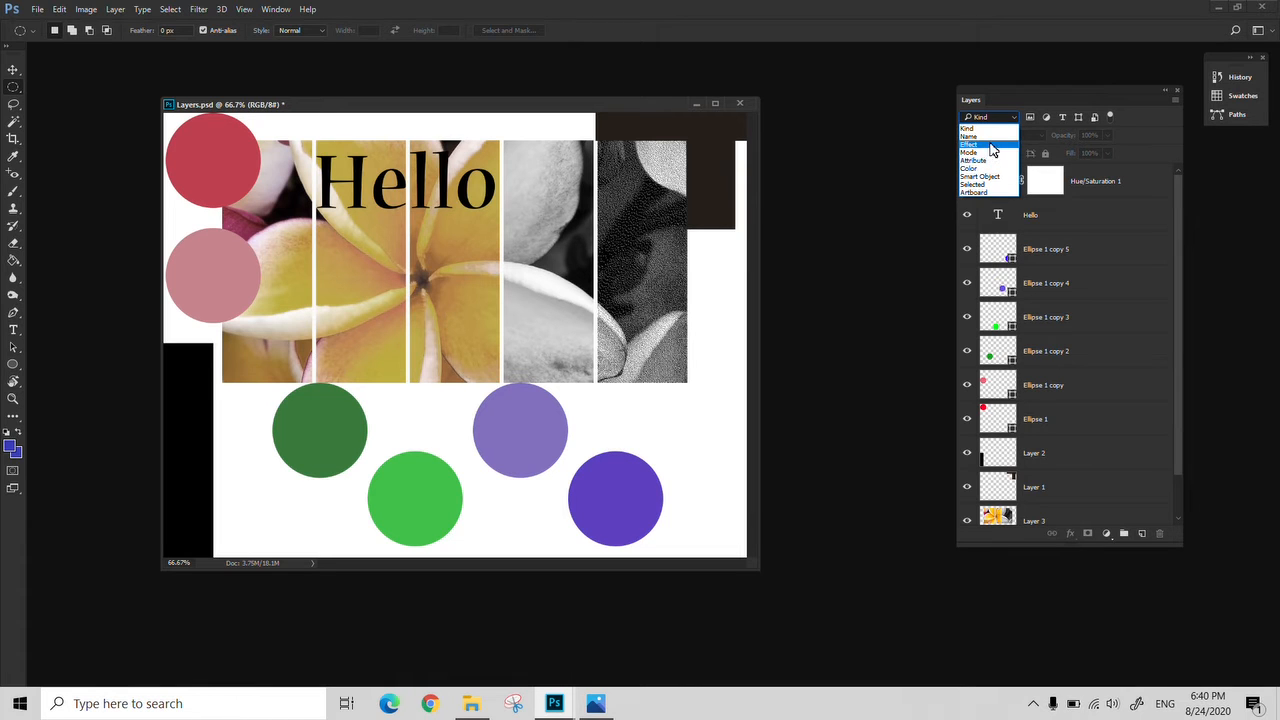
left_click(990, 145)
left_click(1010, 120)
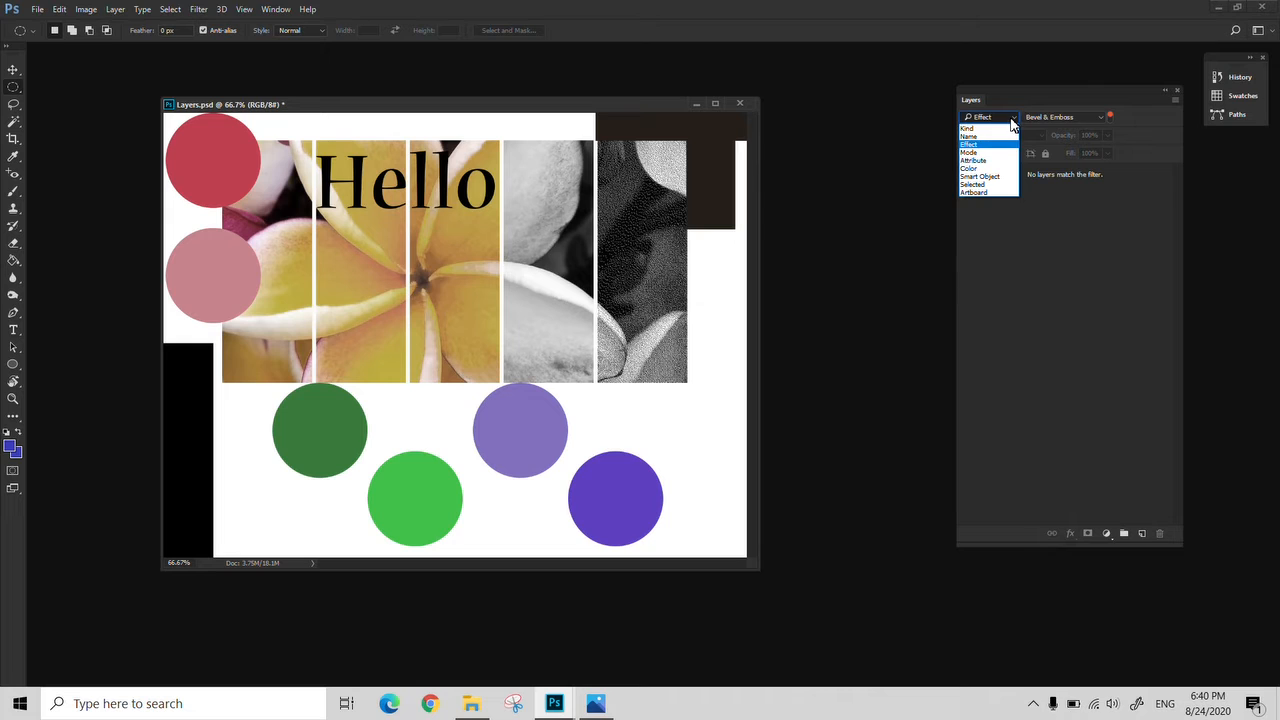
left_click(1005, 177)
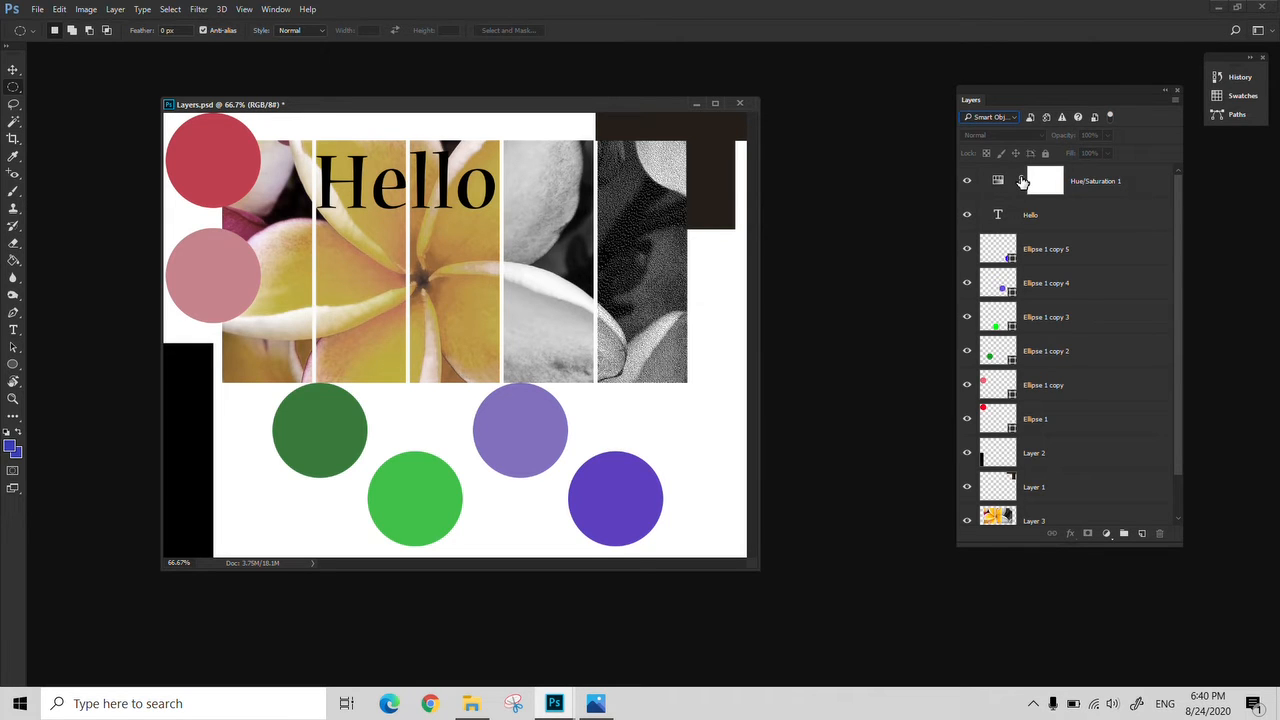
left_click(1000, 118)
left_click(982, 120)
left_click(987, 116)
left_click(982, 128)
Add a Drop Shadow to the Ellipse 1 copy 5 layer with 30% opacity, 70 px distance and 48 px size
left_click(1117, 183)
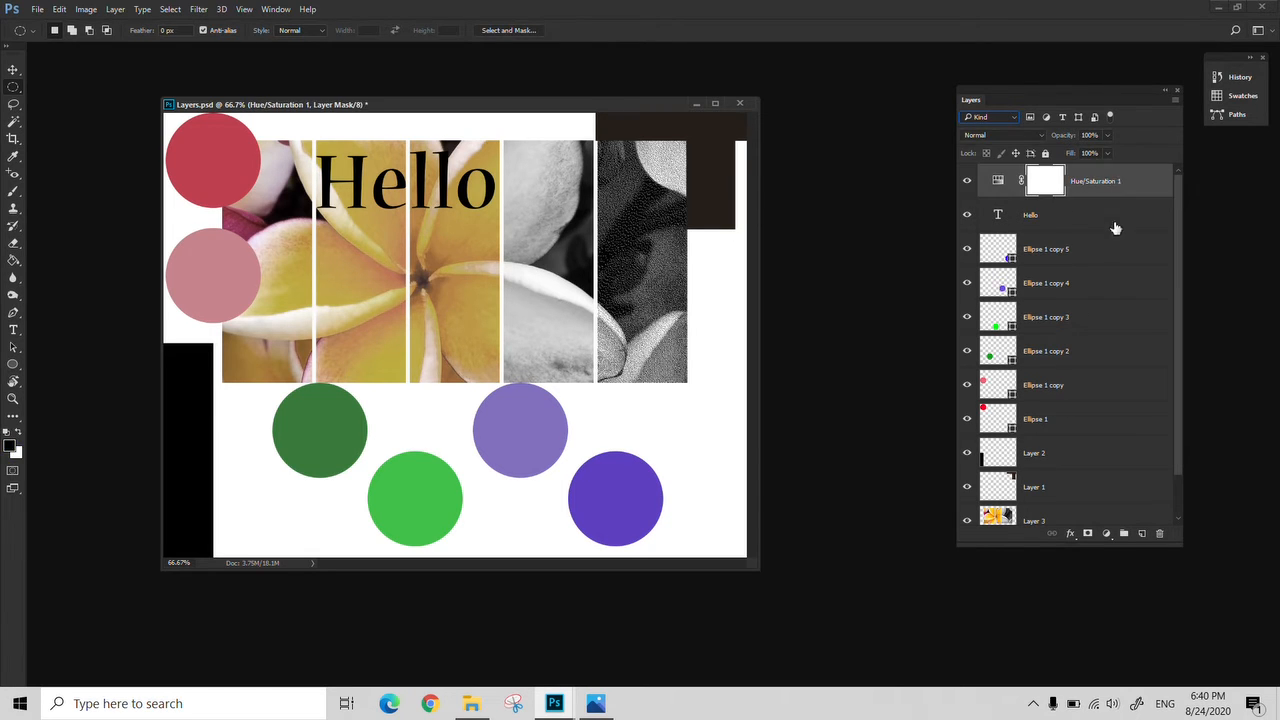
left_click(1097, 239)
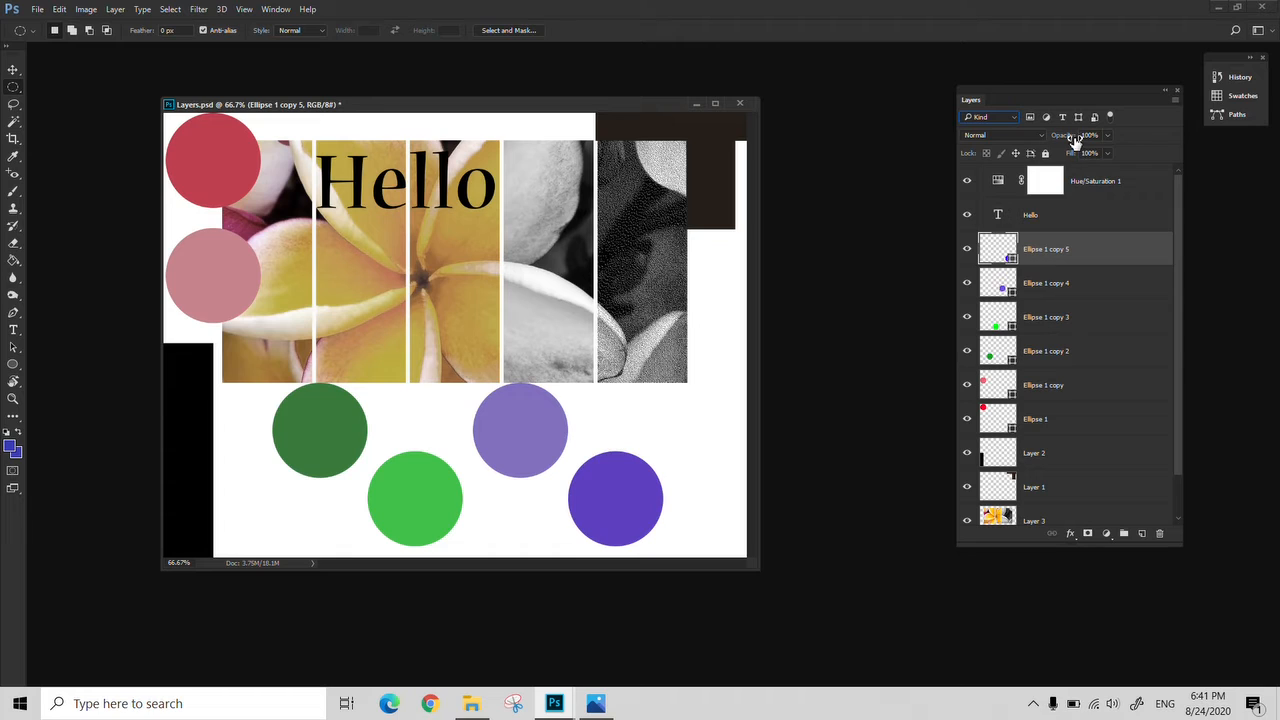
left_click(1108, 137)
left_click_drag(1074, 155, 1149, 153)
left_click(1071, 538)
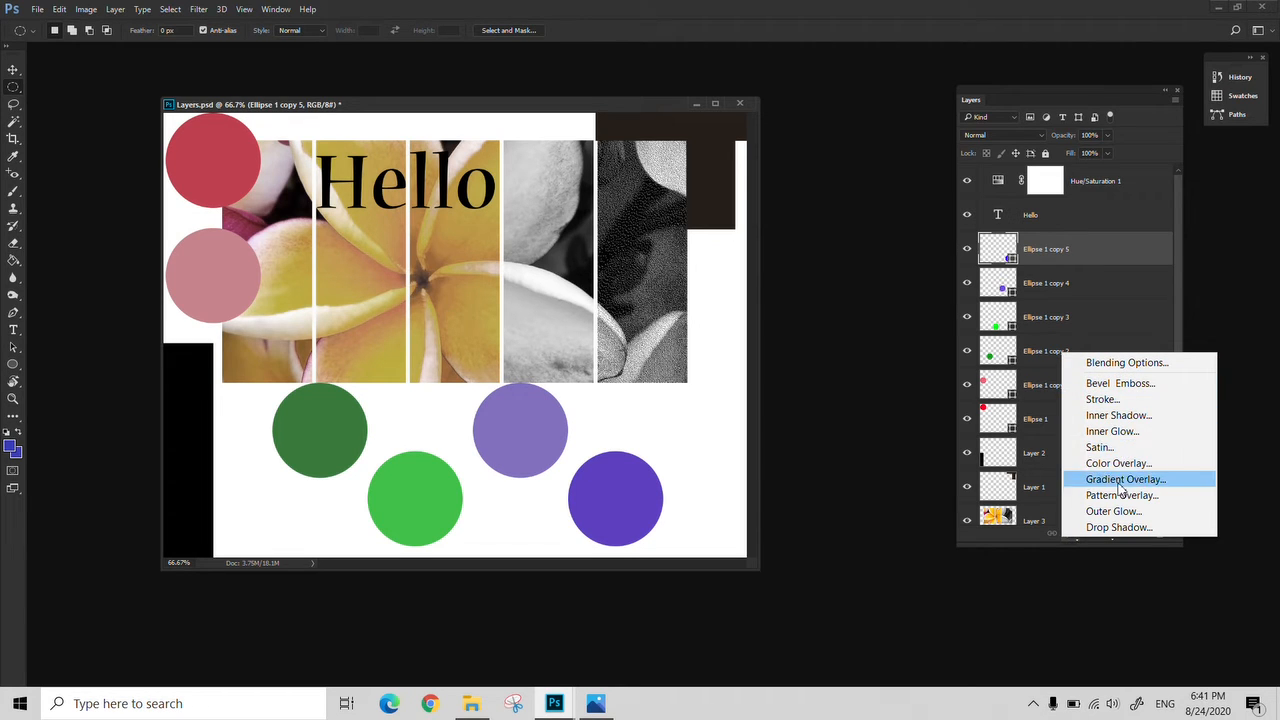
left_click(1106, 530)
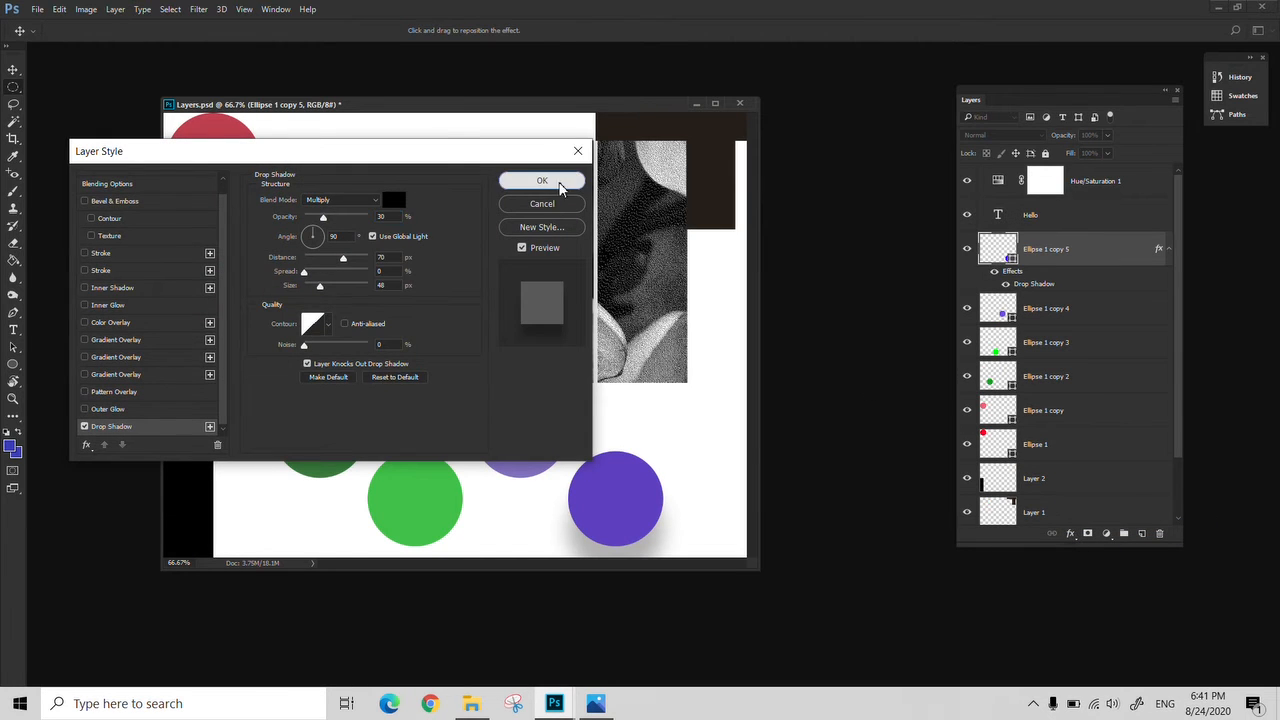
left_click(557, 185)
Lower the fill of Ellipse 1 copy 5 to 0% and restore it to 100%
left_click_drag(1106, 153, 606, 572)
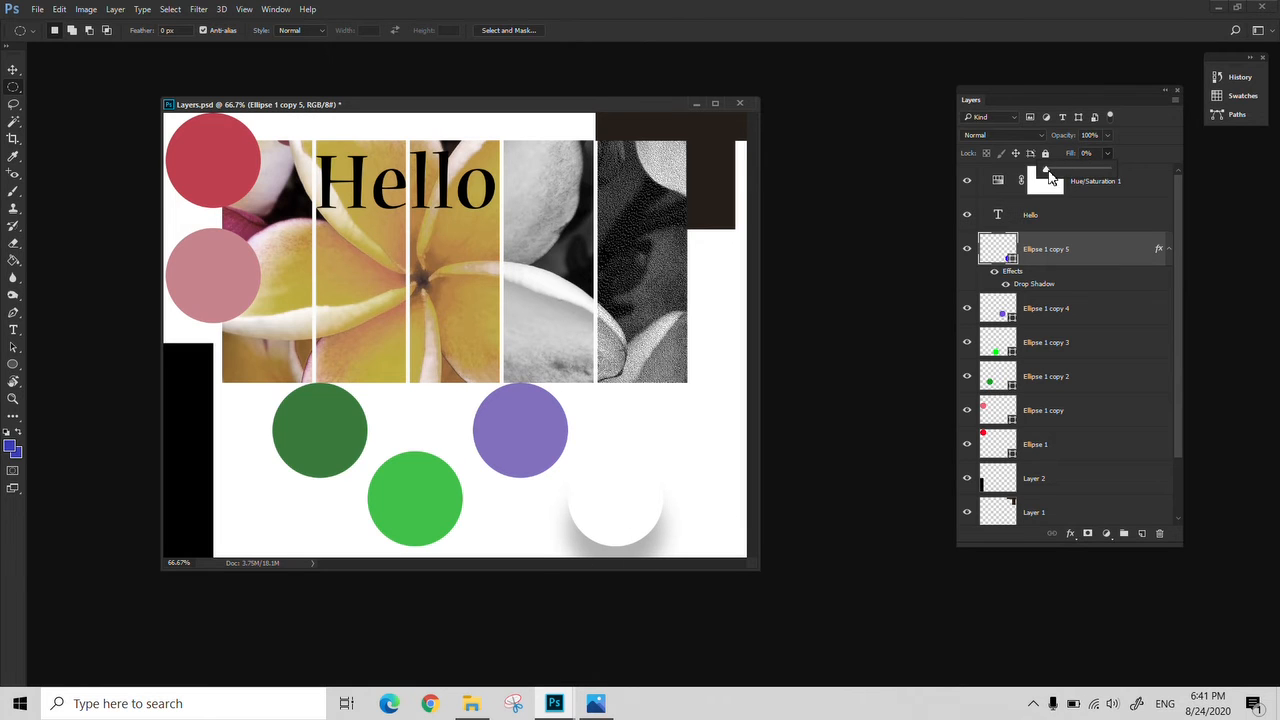
left_click_drag(1050, 178, 1175, 195)
left_click(1149, 156)
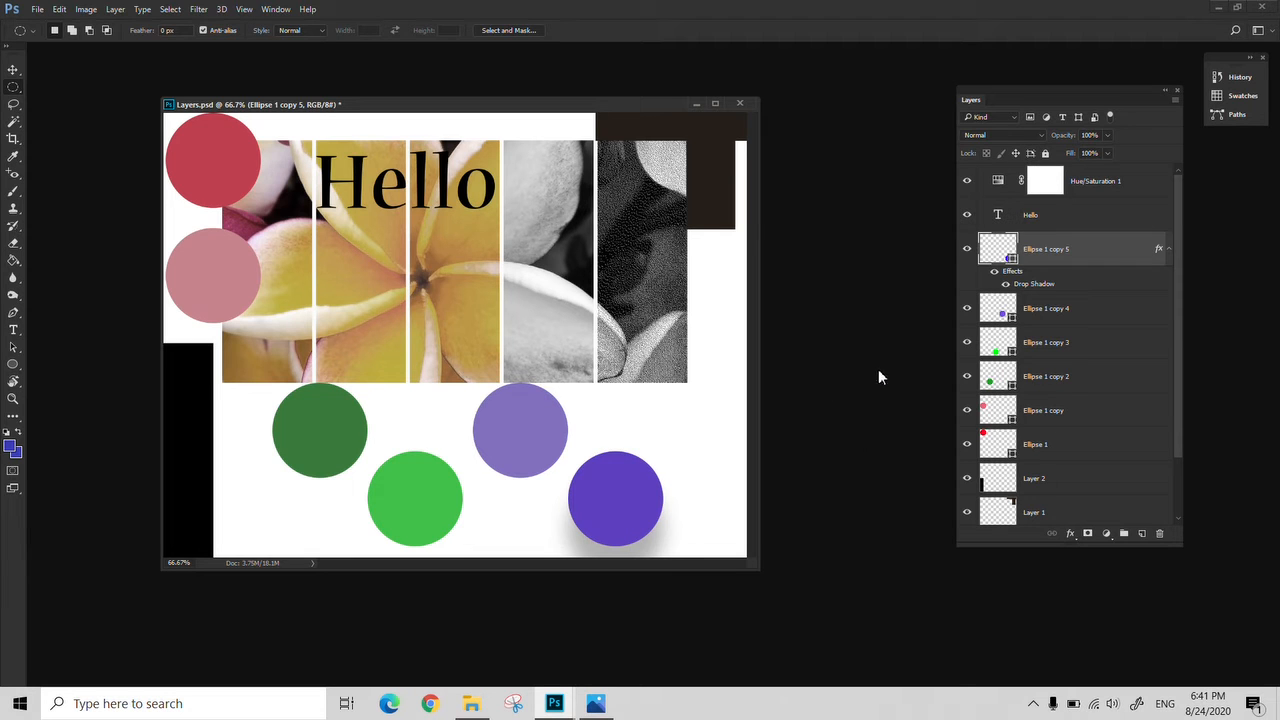
Move the dark purple circle with the drop shadow slightly up and to the right using the Move tool
key("v")
mouse_move(641, 482)
left_mouse_down()
mouse_move(666, 441)
mouse_move(655, 501)
mouse_move(654, 479)
left_mouse_up()
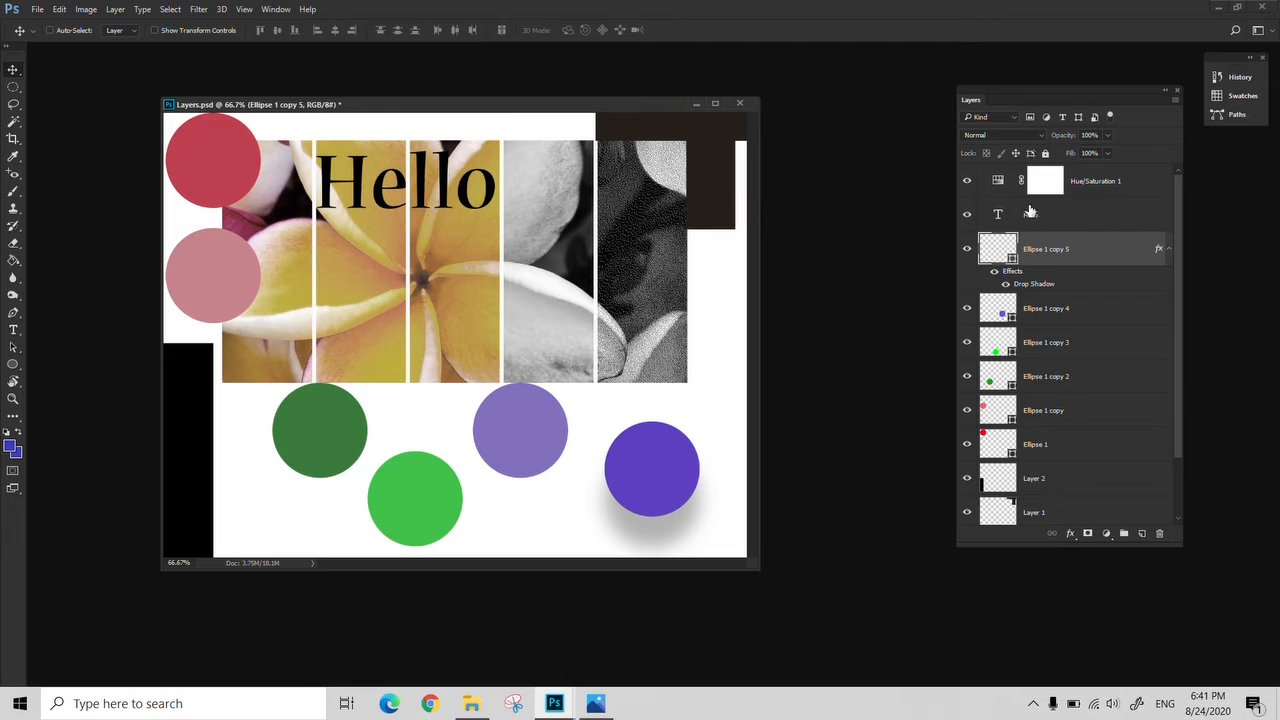
Lock the position of Ellipse 1 copy 5, try to move the circle, and remove the position lock
left_click(1015, 153)
left_click(635, 466)
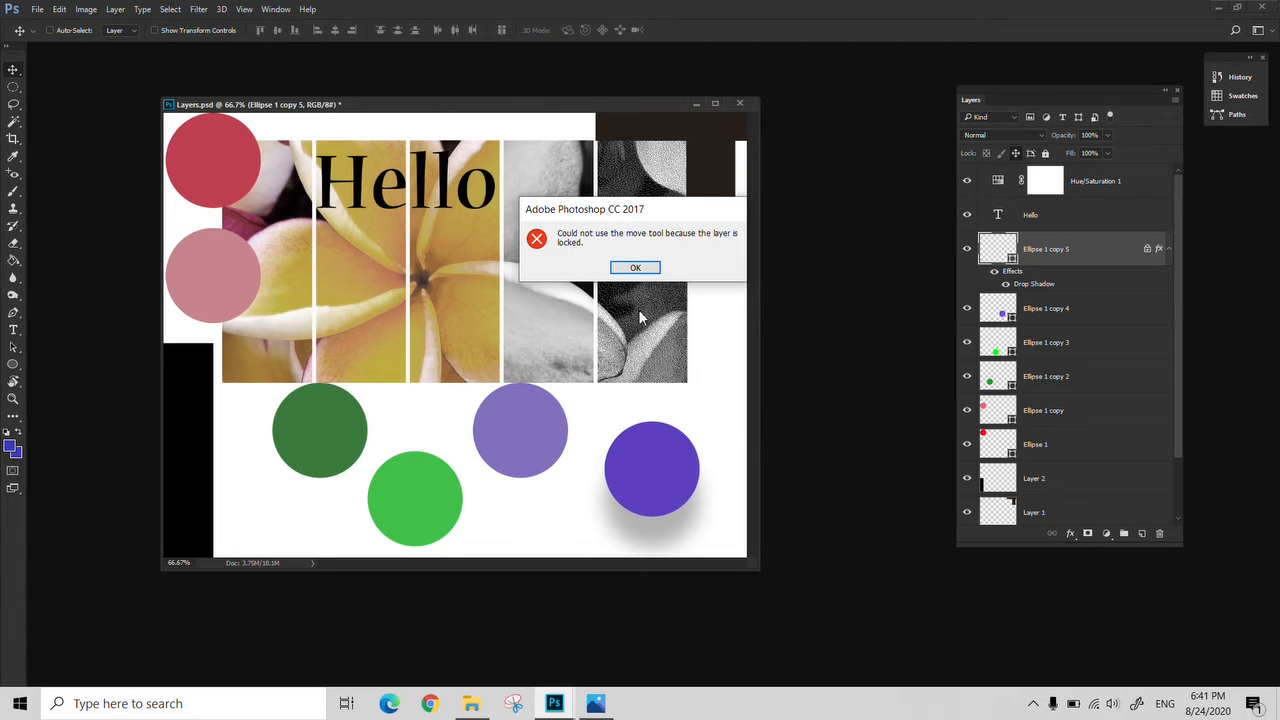
left_click(645, 271)
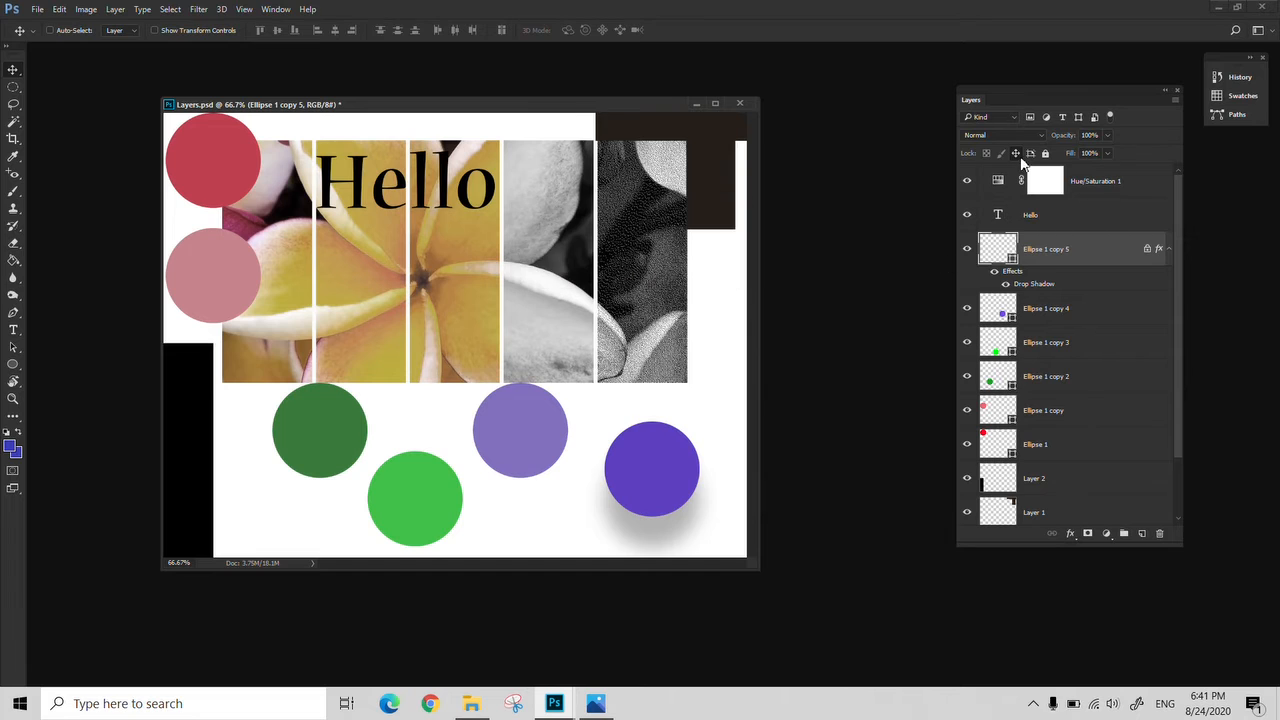
left_click(1014, 153)
left_click(1016, 153)
left_click(1014, 153)
Lock everything on Ellipse 1 copy 5, try to paint on it with the Brush tool, and unlock the layer
left_click(1046, 153)
key("b")
left_click(699, 503)
left_click(632, 267)
left_click(1045, 153)
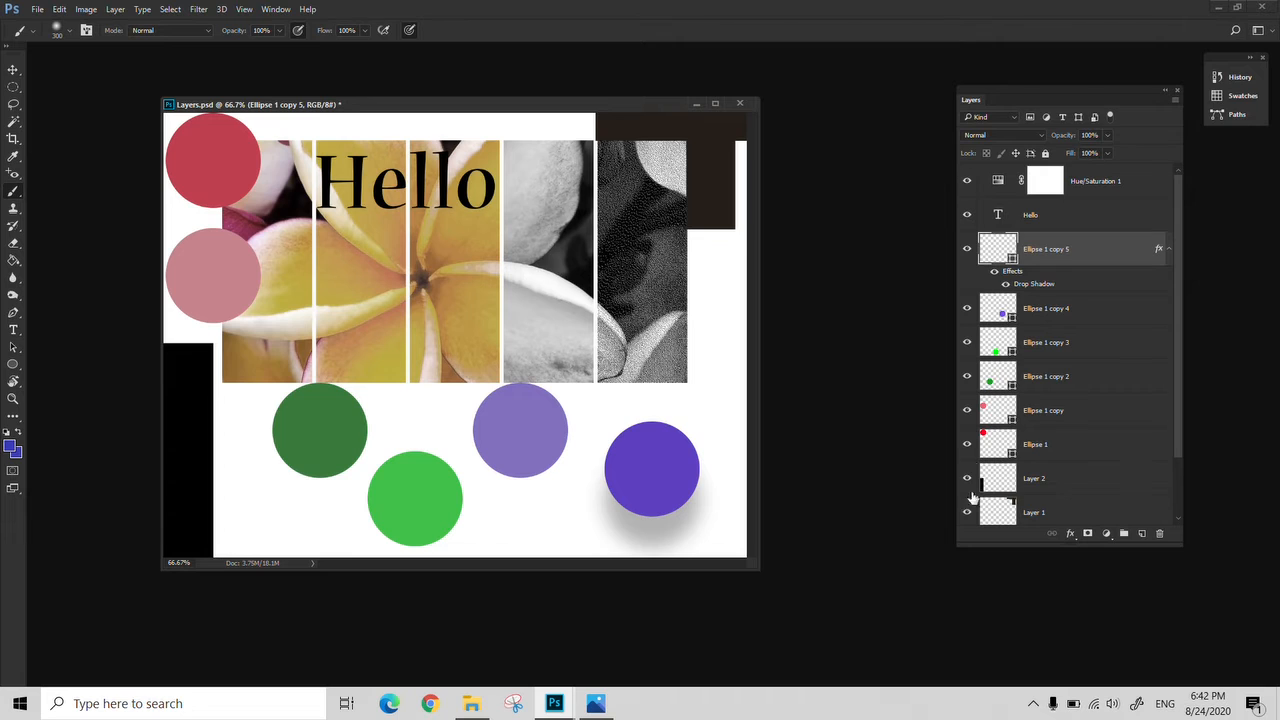
Label the Ellipse 1 copy 4 layer with the Yellow color
mouse_move(1180, 293)
left_mouse_down()
mouse_move(1186, 361)
mouse_move(1188, 279)
left_mouse_up()
left_click(1058, 314)
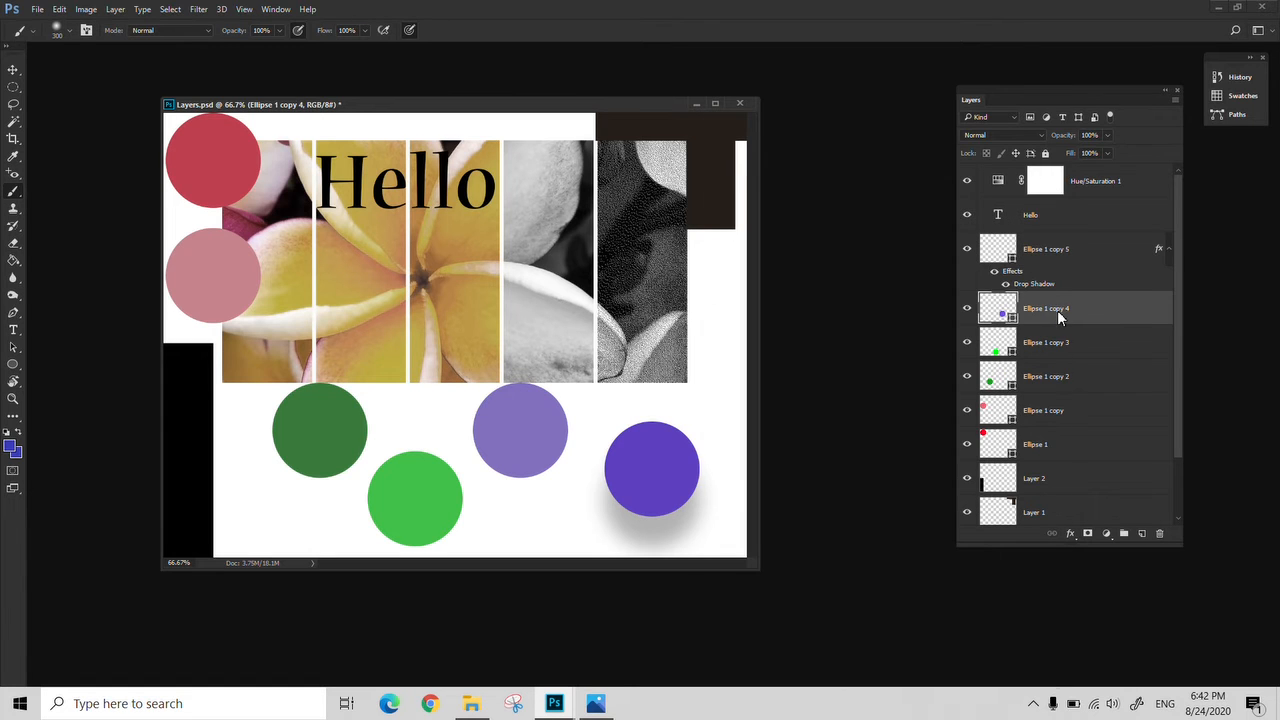
right_click(1057, 310)
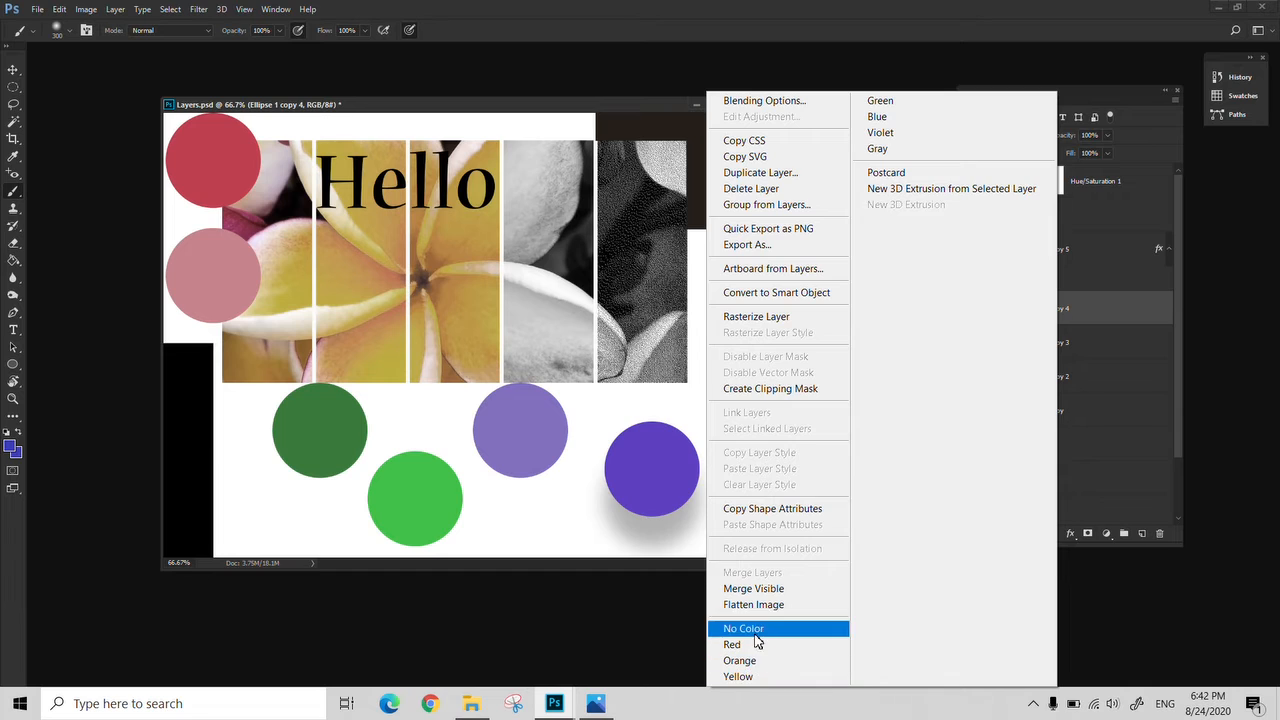
left_click(740, 677)
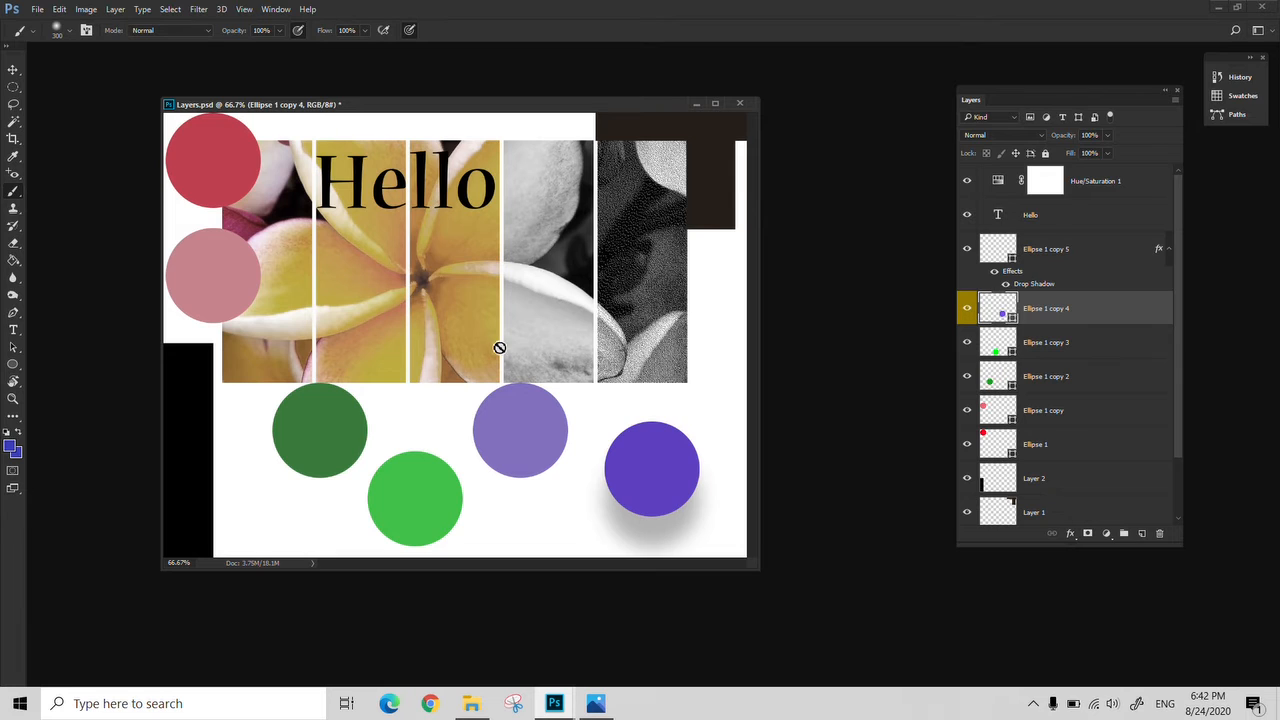
Label the Layer 3 smart object with the Red color
left_click(1071, 352)
scroll(1050, 380, "down", 2)
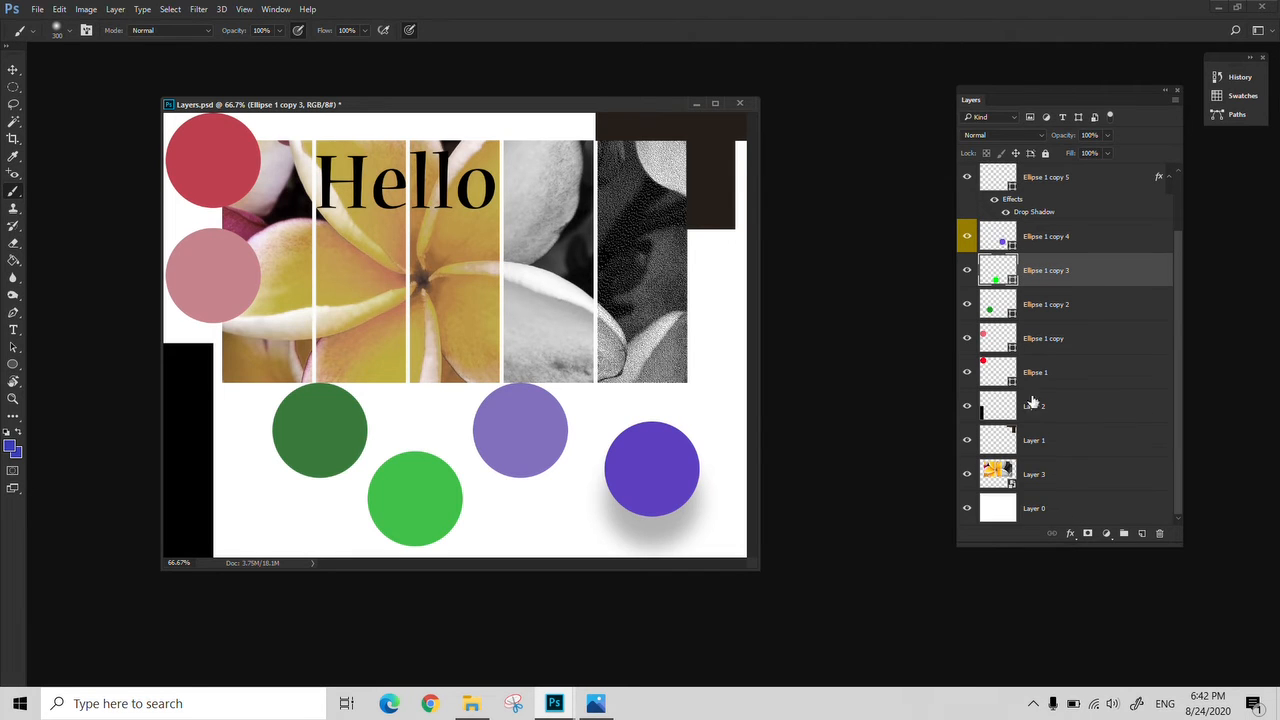
left_click(1046, 485)
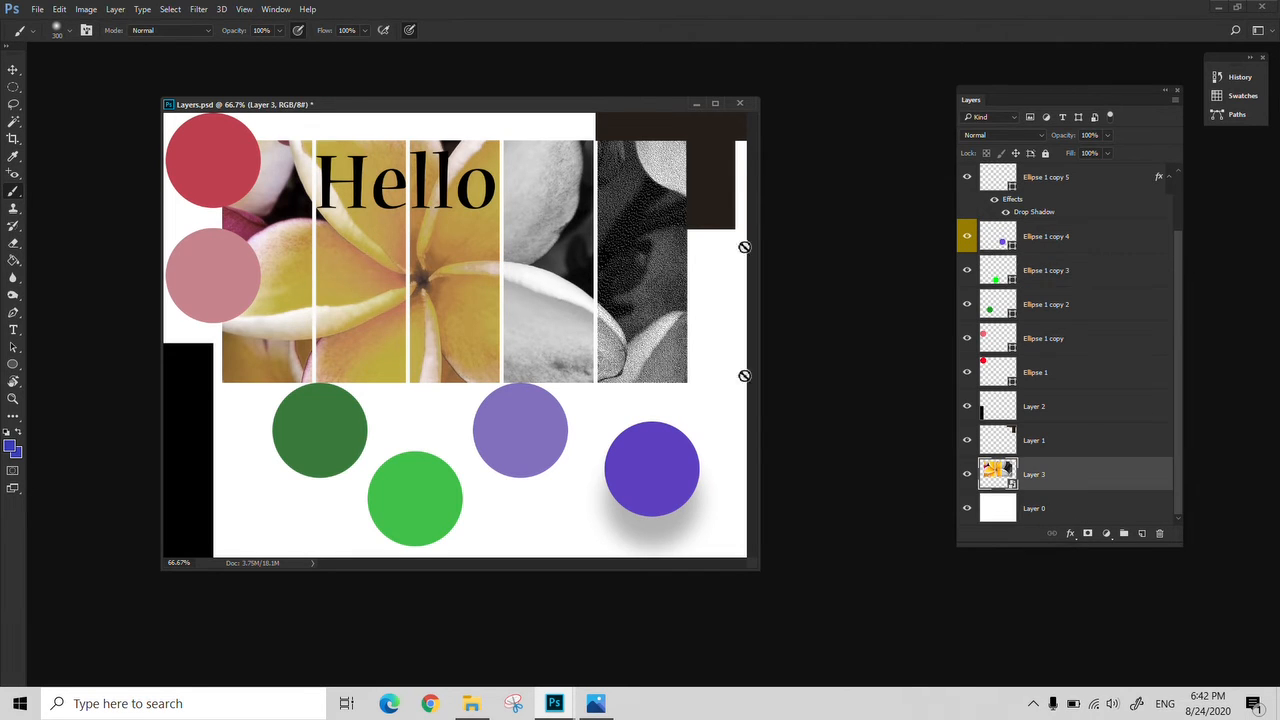
right_click(1037, 479)
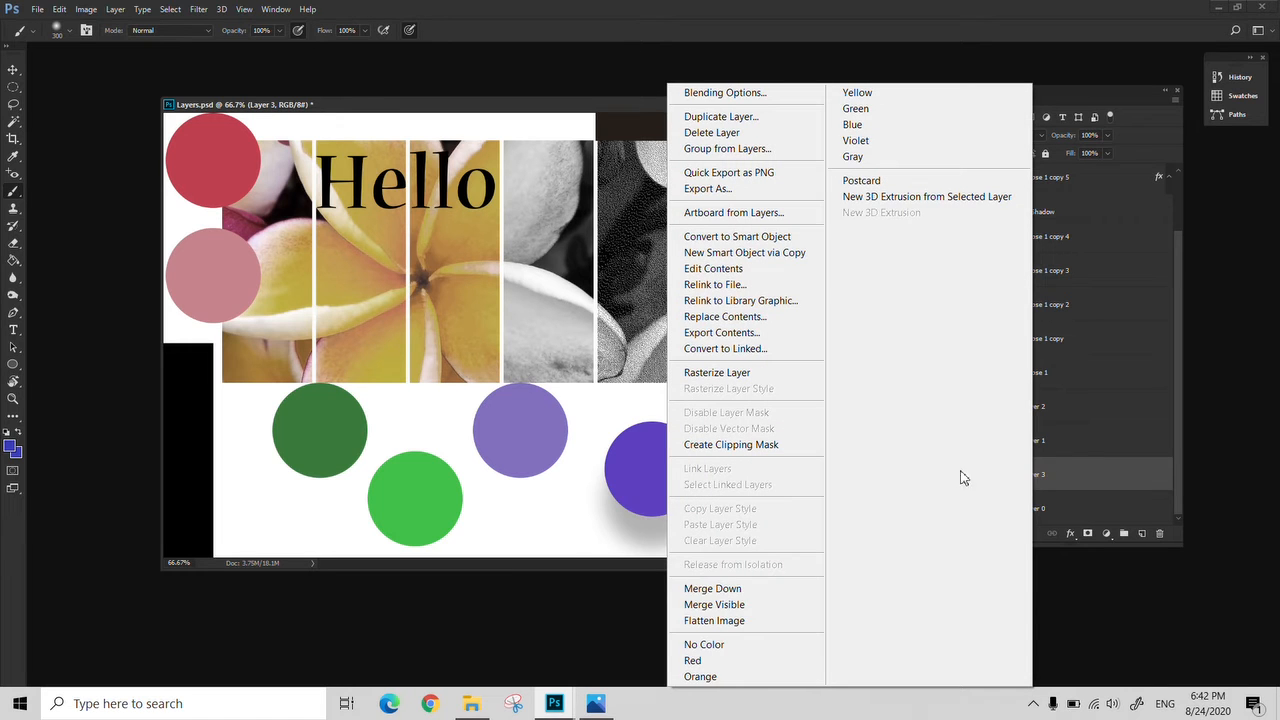
left_click(714, 661)
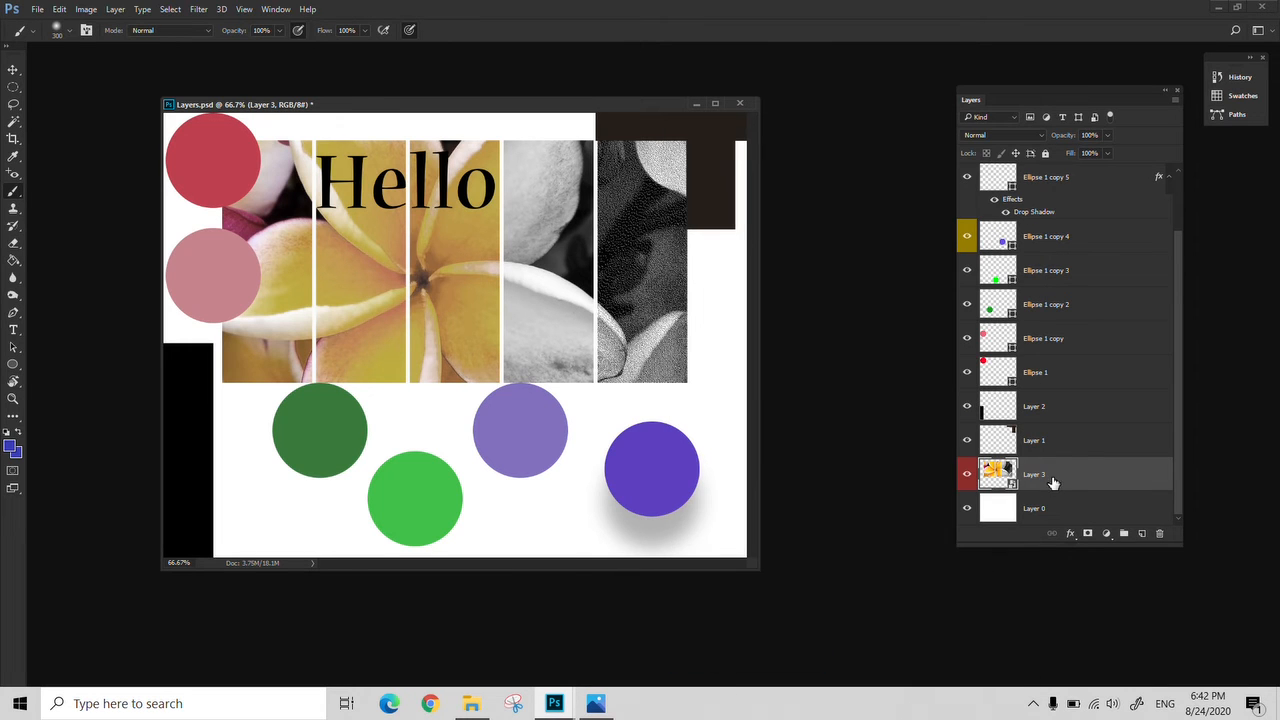
Select all six layers from Ellipse 1 copy 5 down to Ellipse 1 and label them with the Yellow color
left_click(1052, 250)
scroll(1030, 240, "up", 2)
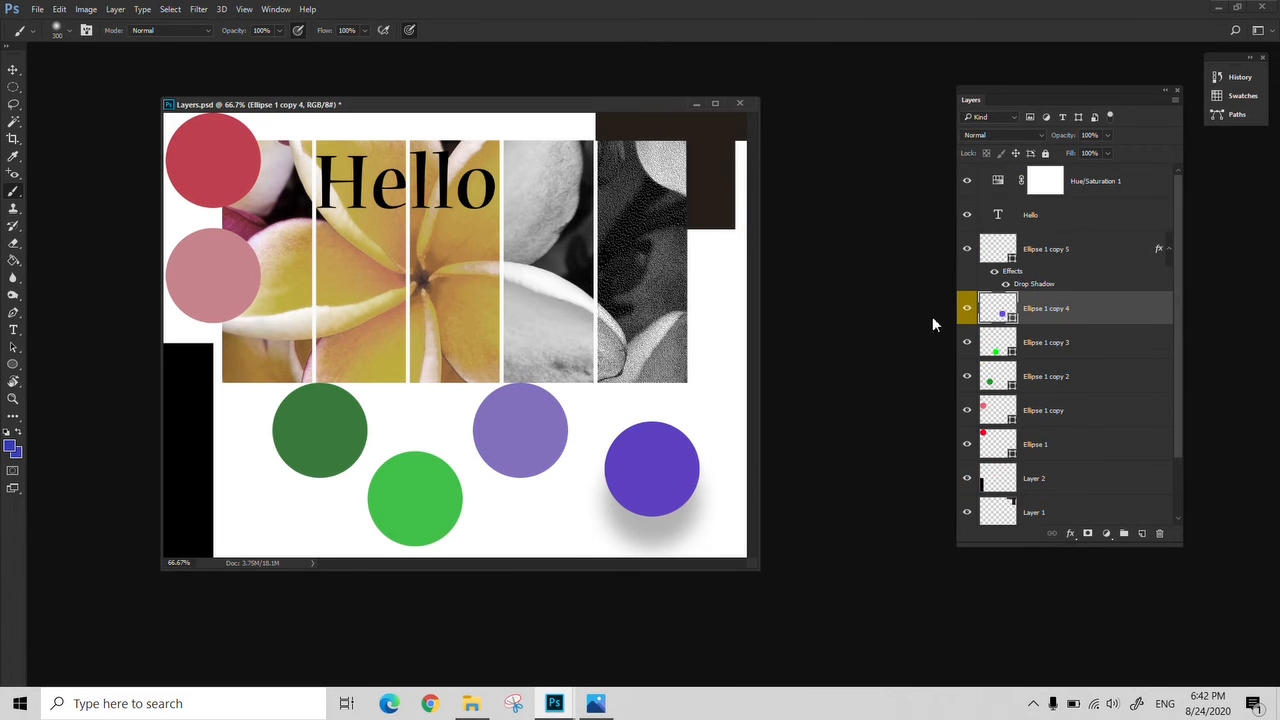
scroll(1035, 341, "down", 2)
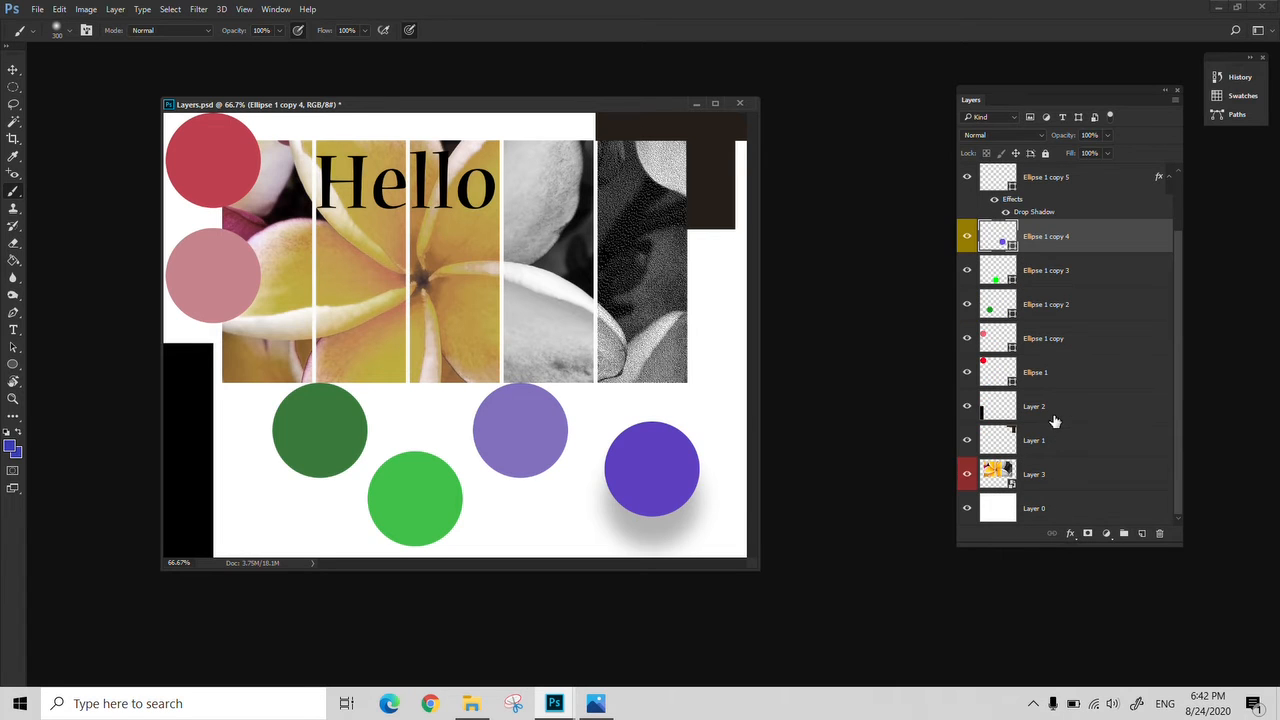
scroll(1054, 421, "up", 1)
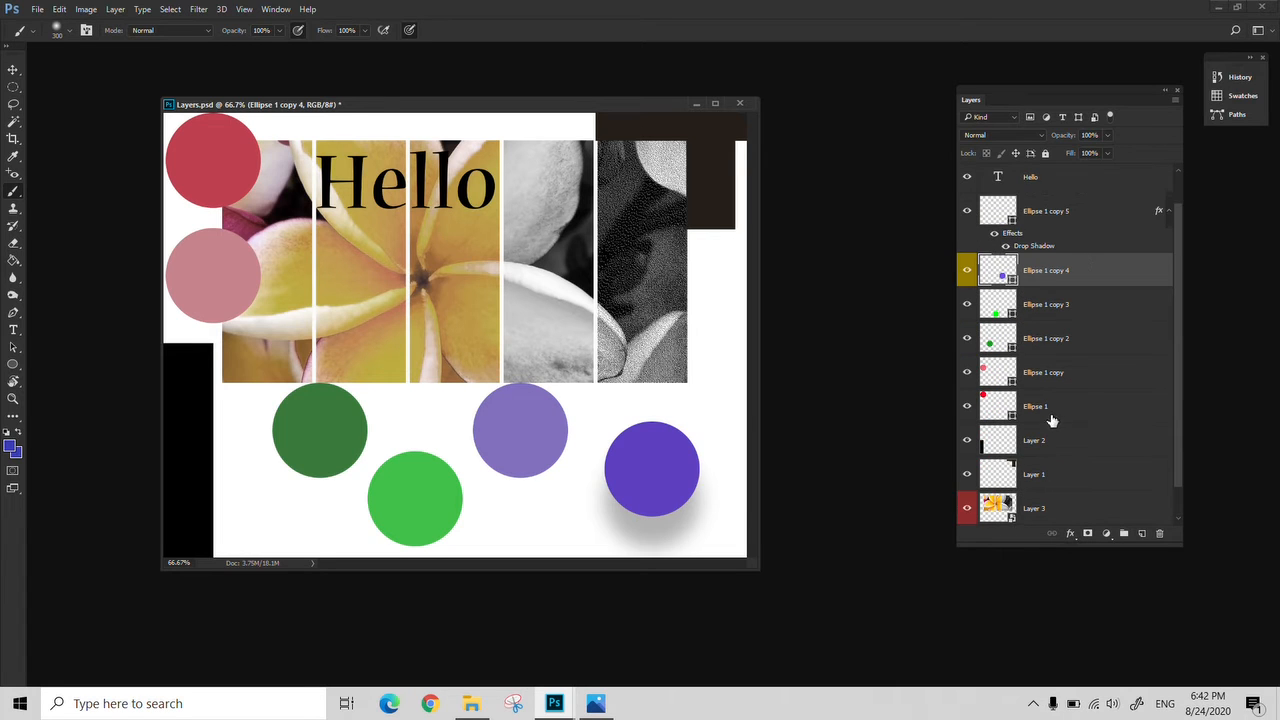
left_click(1052, 219)
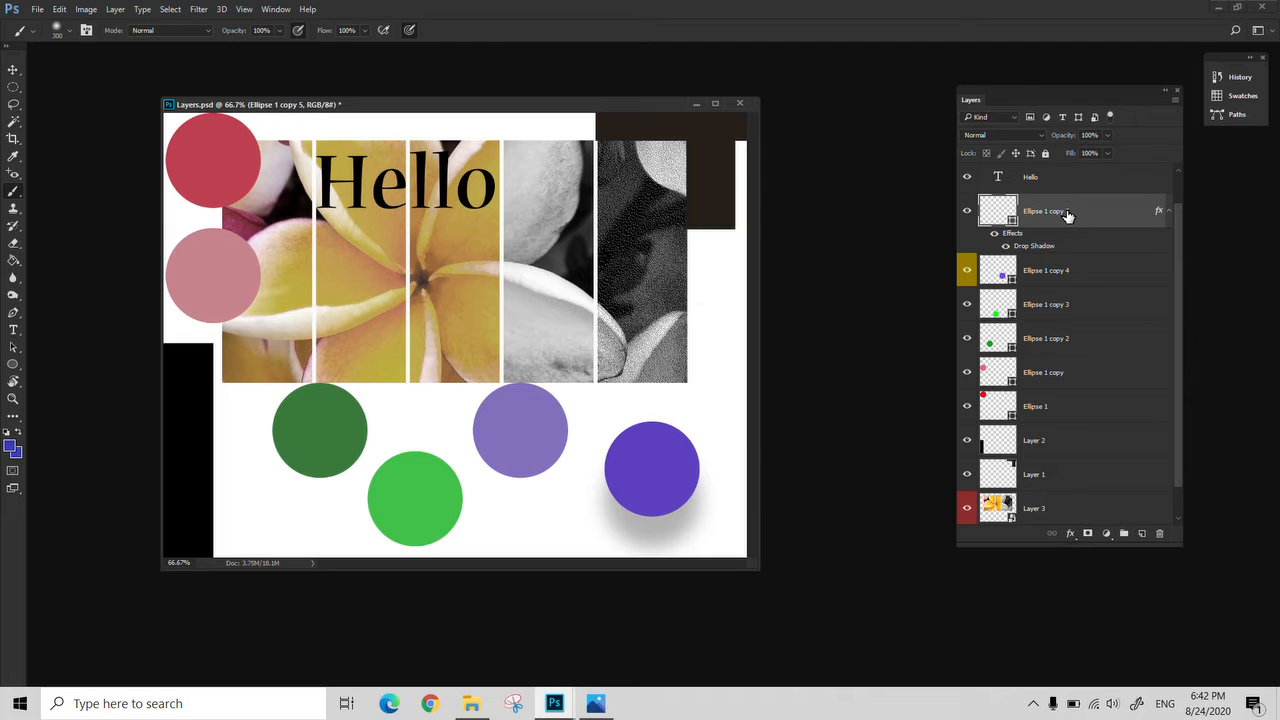
left_click(1070, 284, "shift")
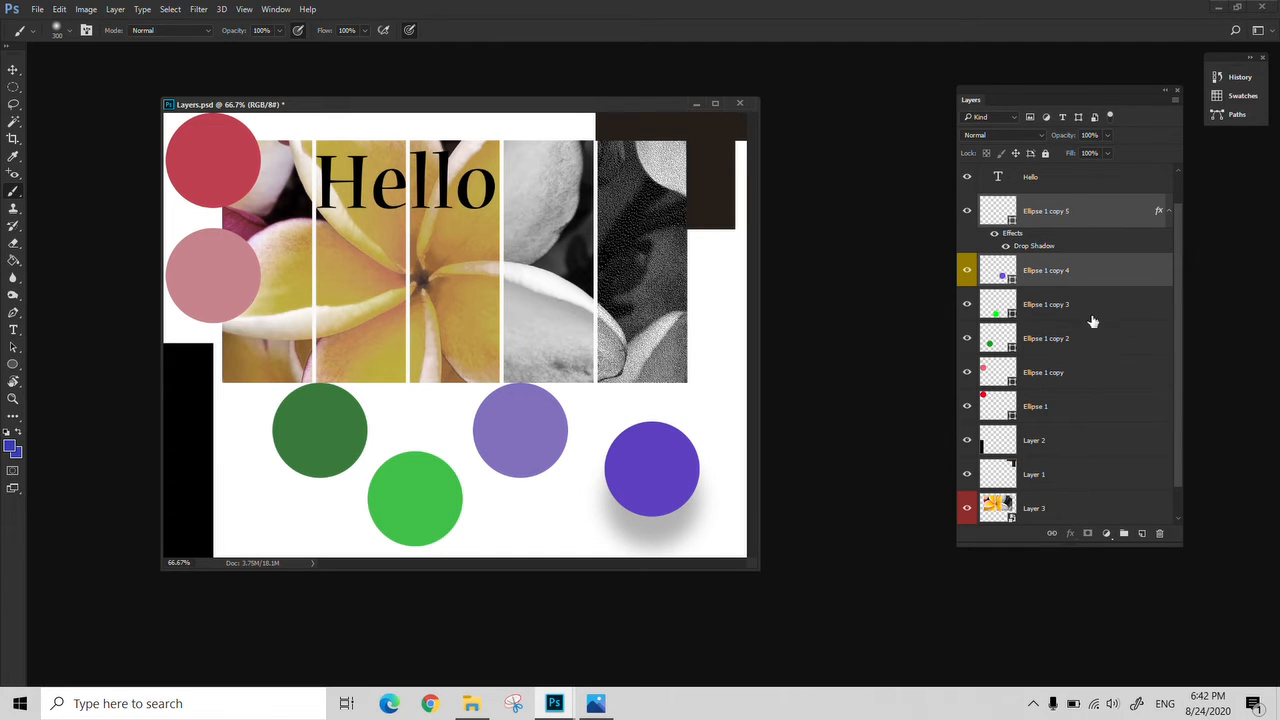
left_click(1092, 316, "shift")
left_click(1088, 345, "shift")
left_click(1086, 380, "shift")
left_click(1080, 412, "shift")
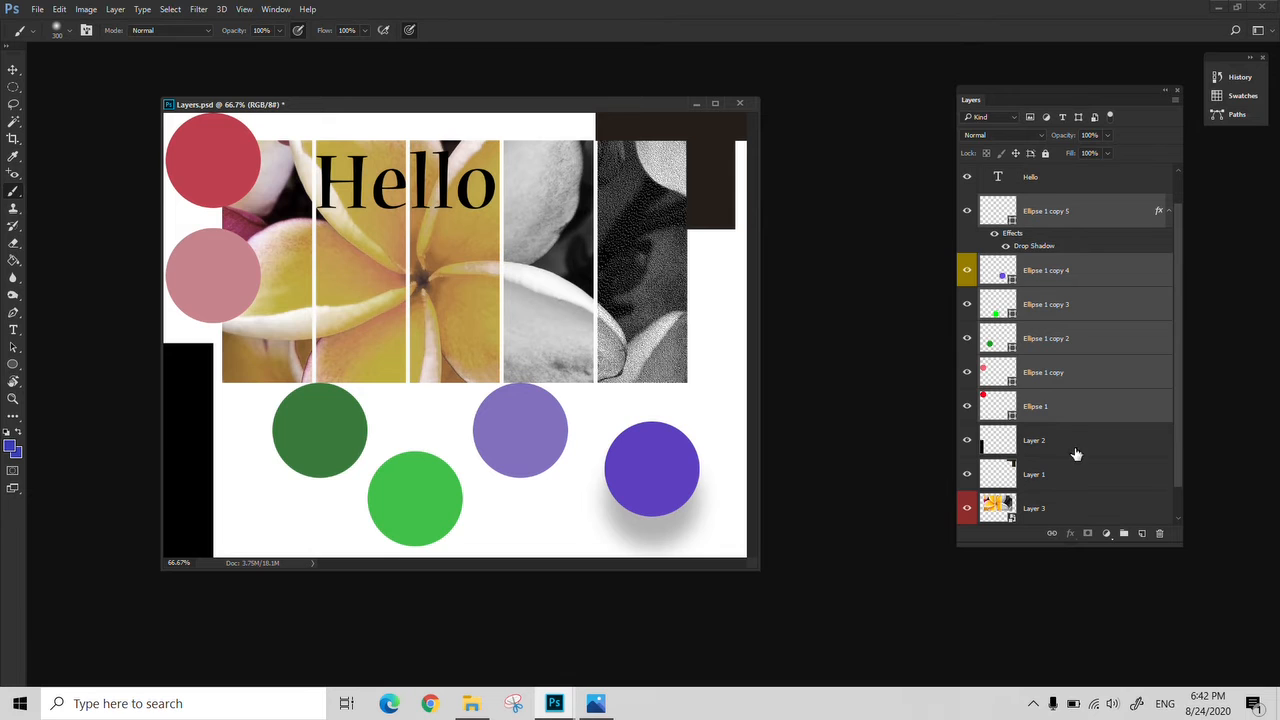
right_click(1050, 418)
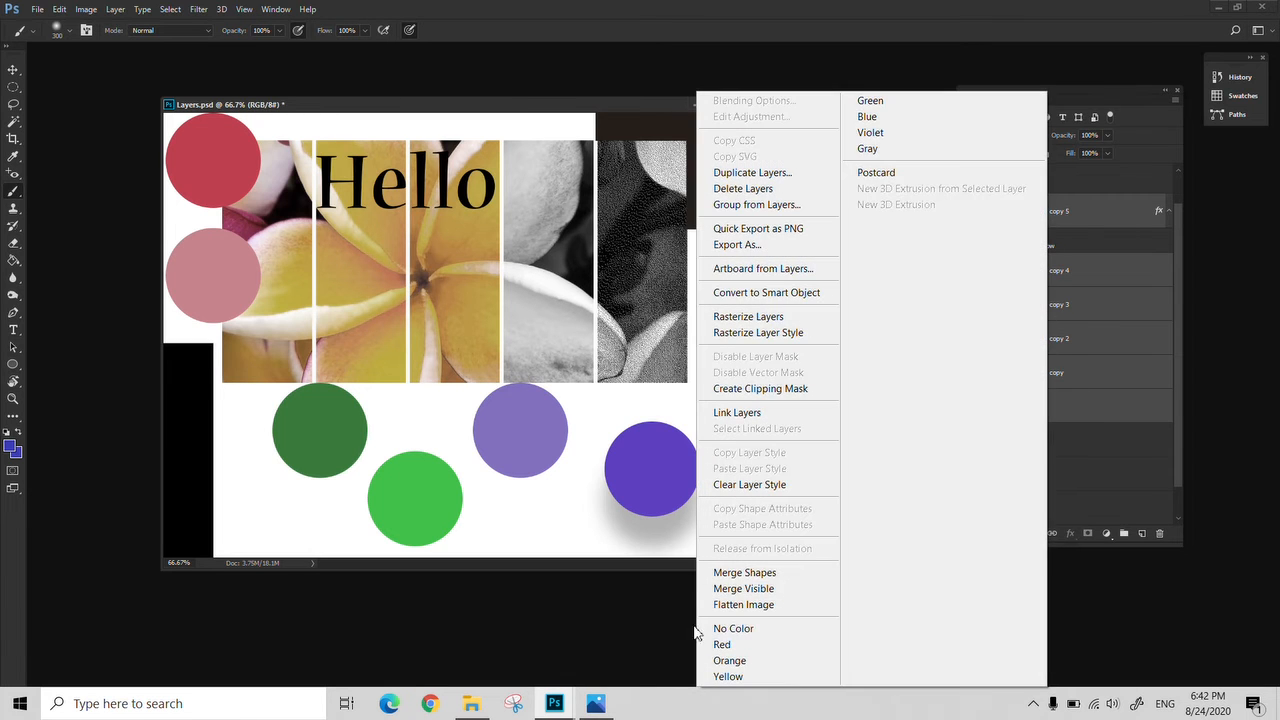
left_click(728, 676)
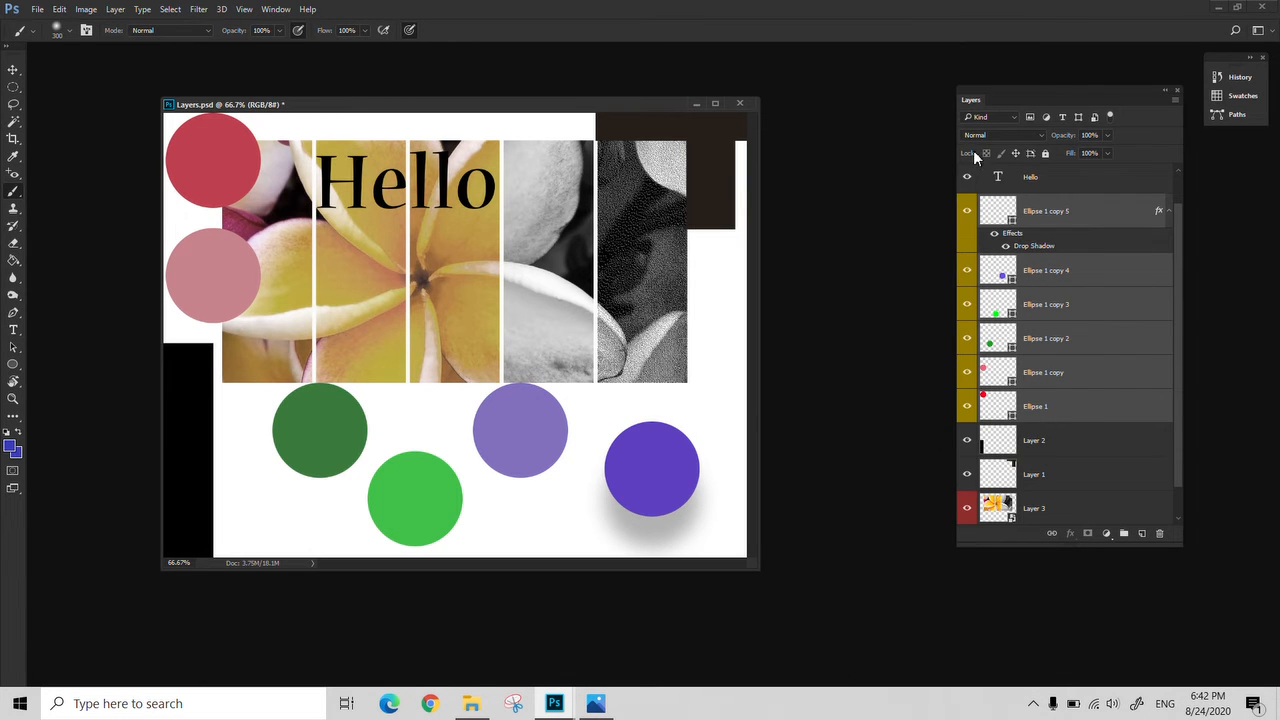
scroll(1065, 350, "up", 1)
scroll(1074, 471, "down", 2)
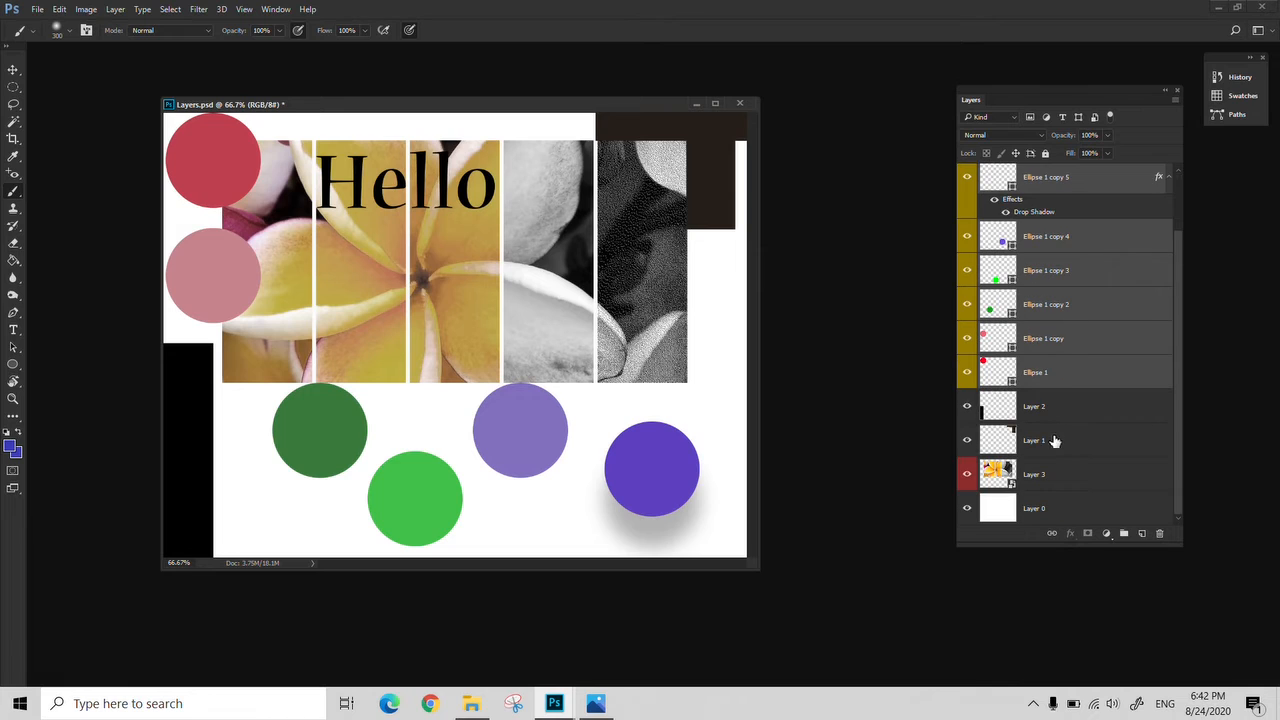
Select Layer 2, and hide and show the Ellipse 1 copy 3 layer
left_click(1136, 418)
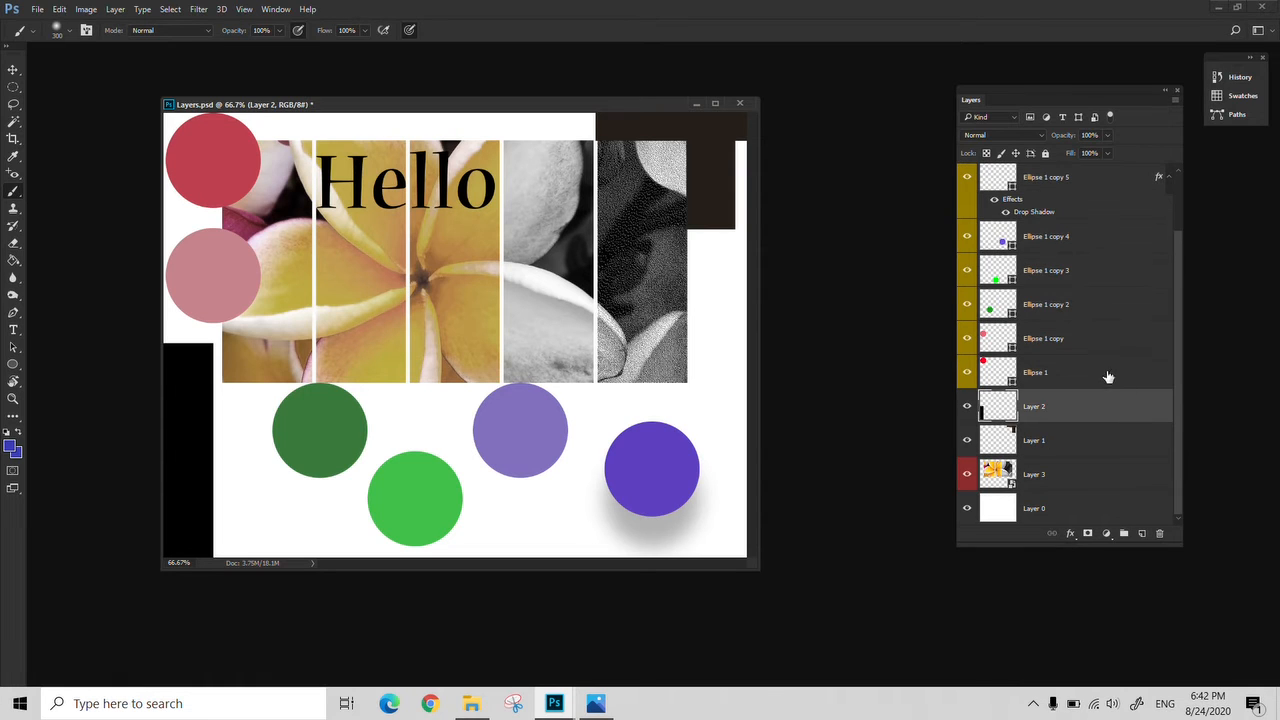
left_click(967, 270)
left_click(967, 270)
Activate the Move tool and select the Ellipse 1 copy 2 layer from the layers listed under the dark green circle
left_click(1102, 303)
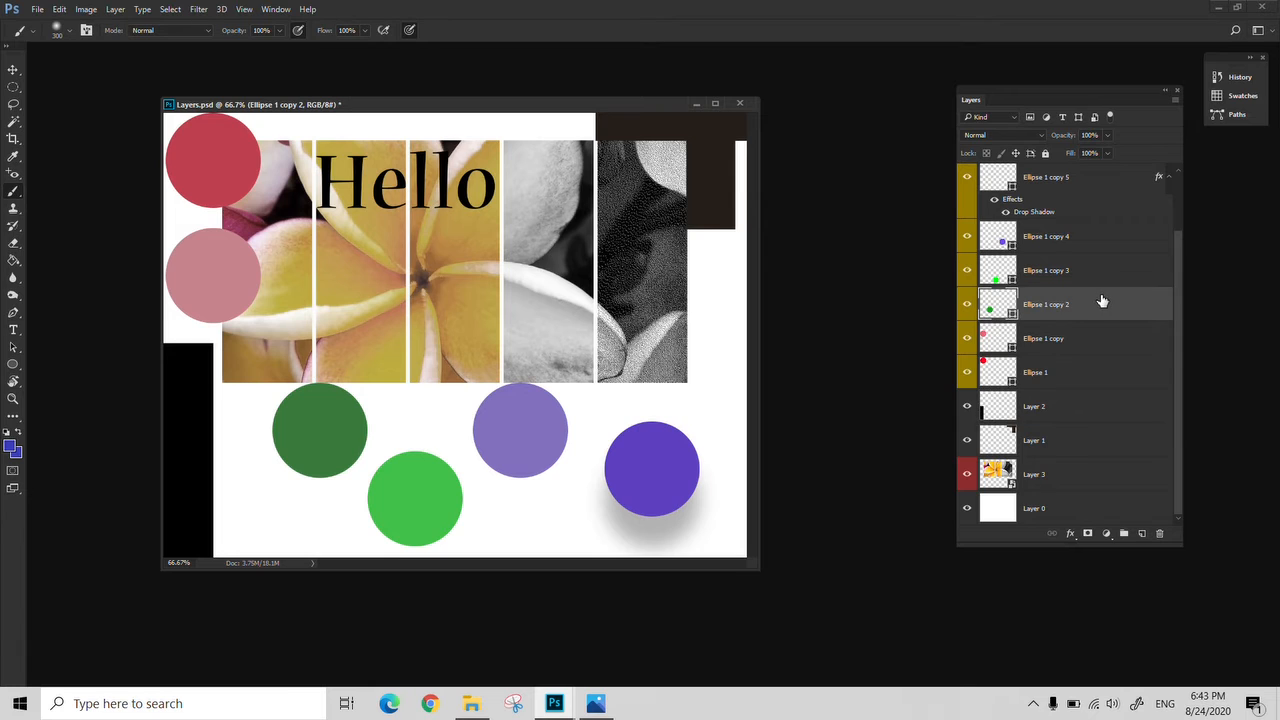
scroll(1102, 302, "up", 2)
scroll(1102, 302, "down", 2)
key("v")
right_click(340, 441)
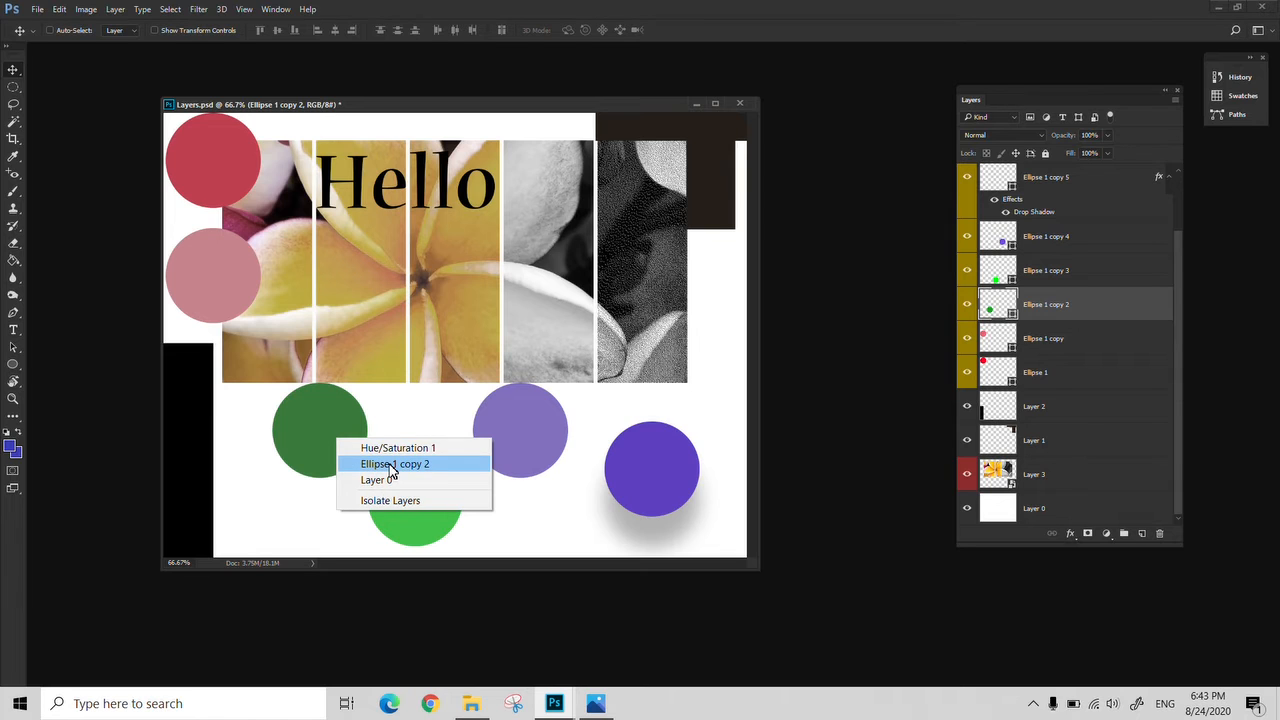
left_click(400, 465)
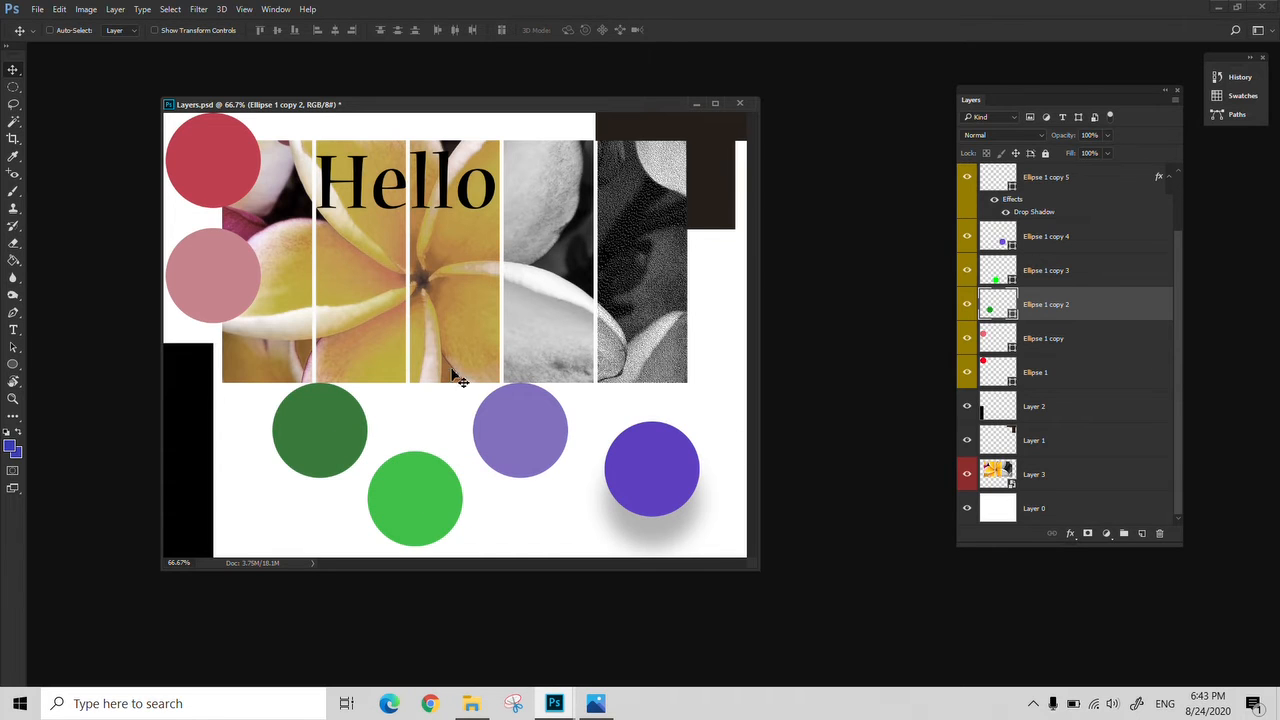
Shift the dark green circle on Ellipse 1 copy 2 and the bright green circle on Ellipse 1 copy 3 individually to the left
mouse_move(303, 434)
left_mouse_down()
mouse_move(256, 428)
mouse_move(318, 428)
left_mouse_up()
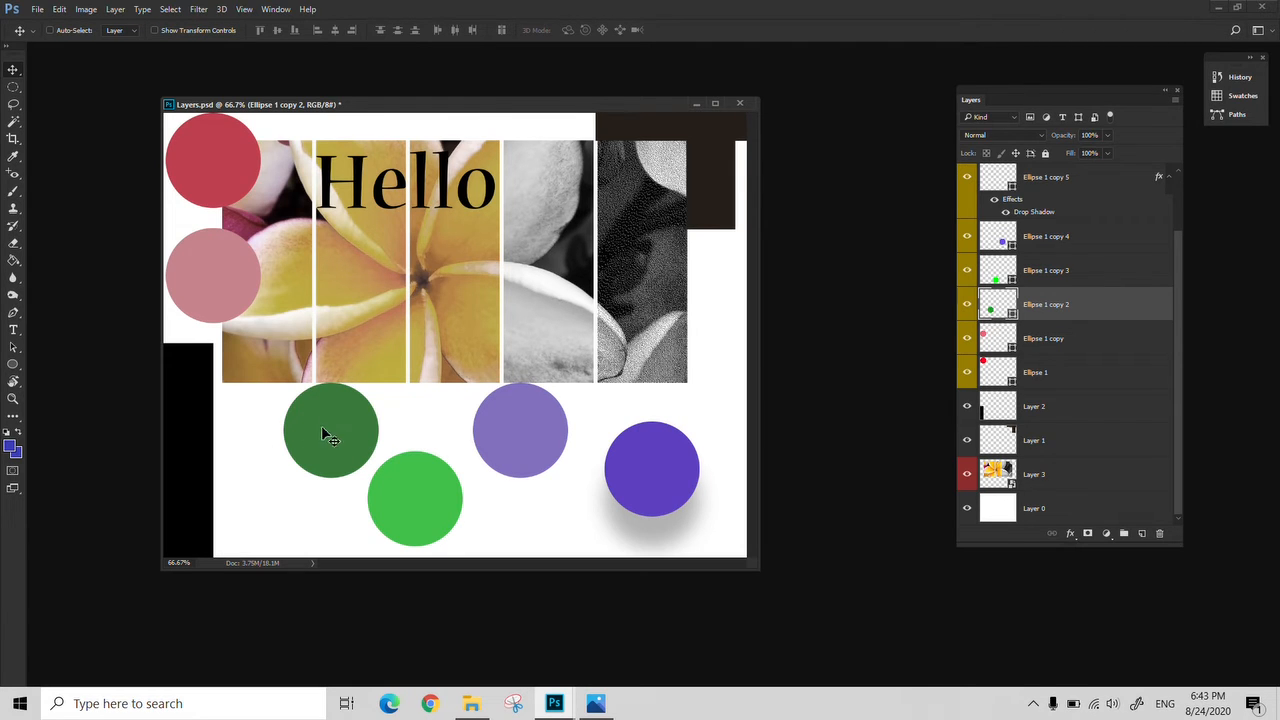
left_click_drag(328, 428, 279, 427)
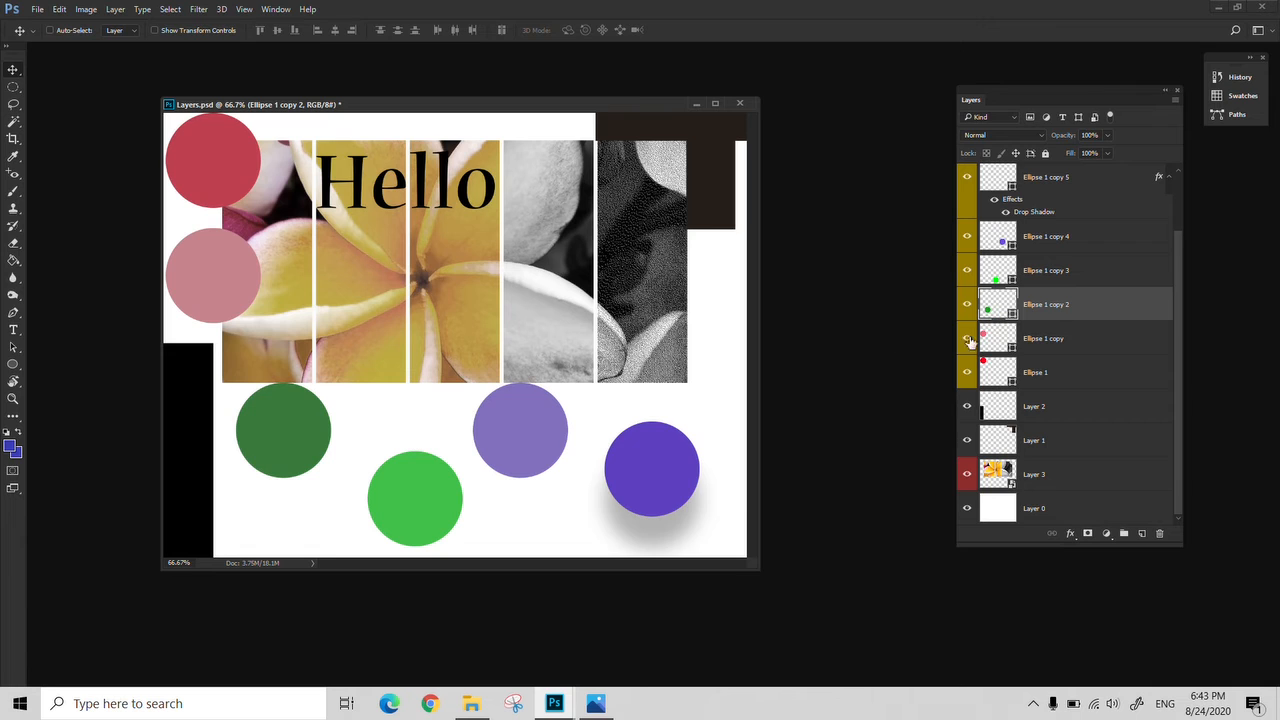
left_click(1053, 281)
left_click_drag(436, 513, 397, 512)
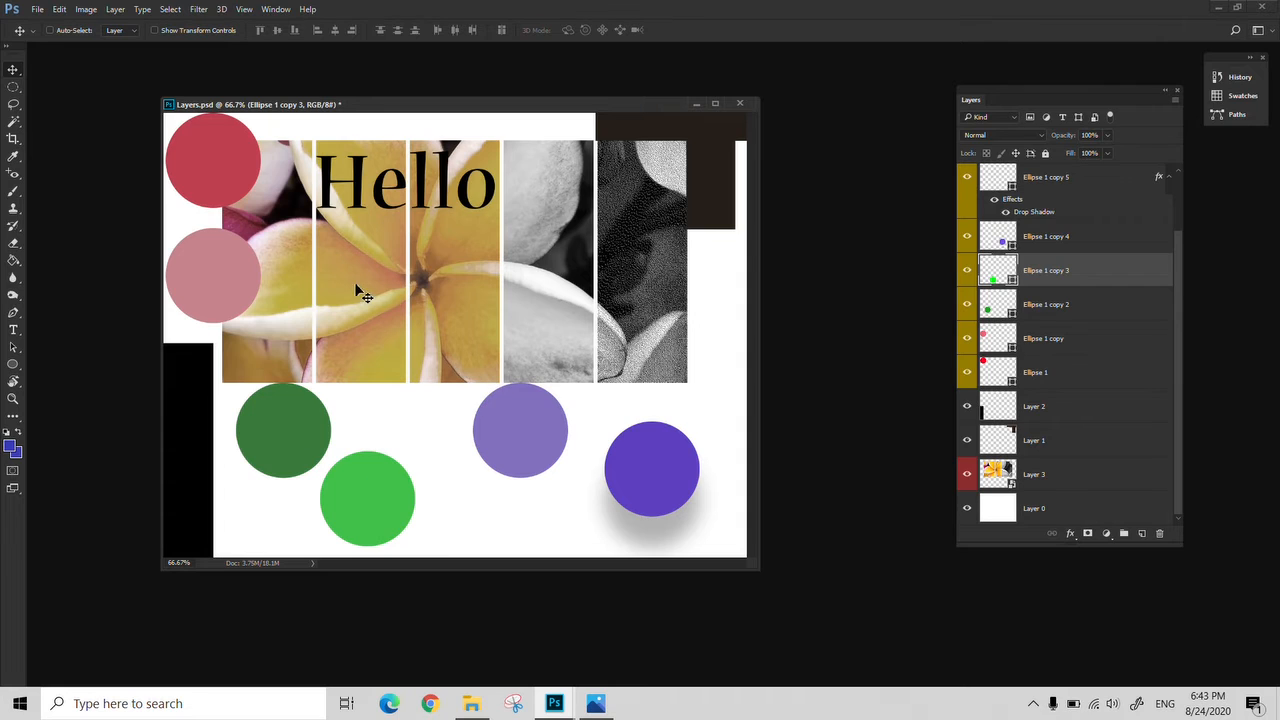
Link the Ellipse 1 copy 3 and Ellipse 1 copy 2 layers, leaving only Ellipse 1 copy 2 selected
left_click(1082, 305, "shift")
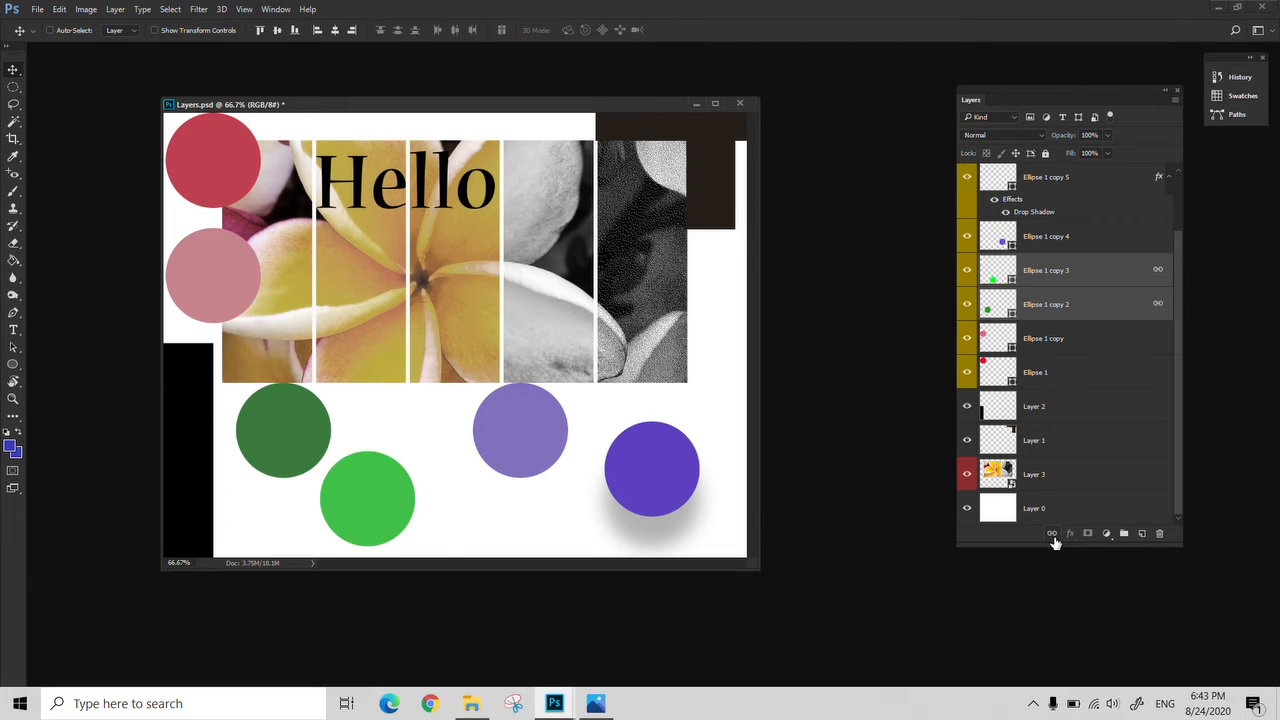
left_click(1118, 350)
left_click(1081, 316)
key("b")
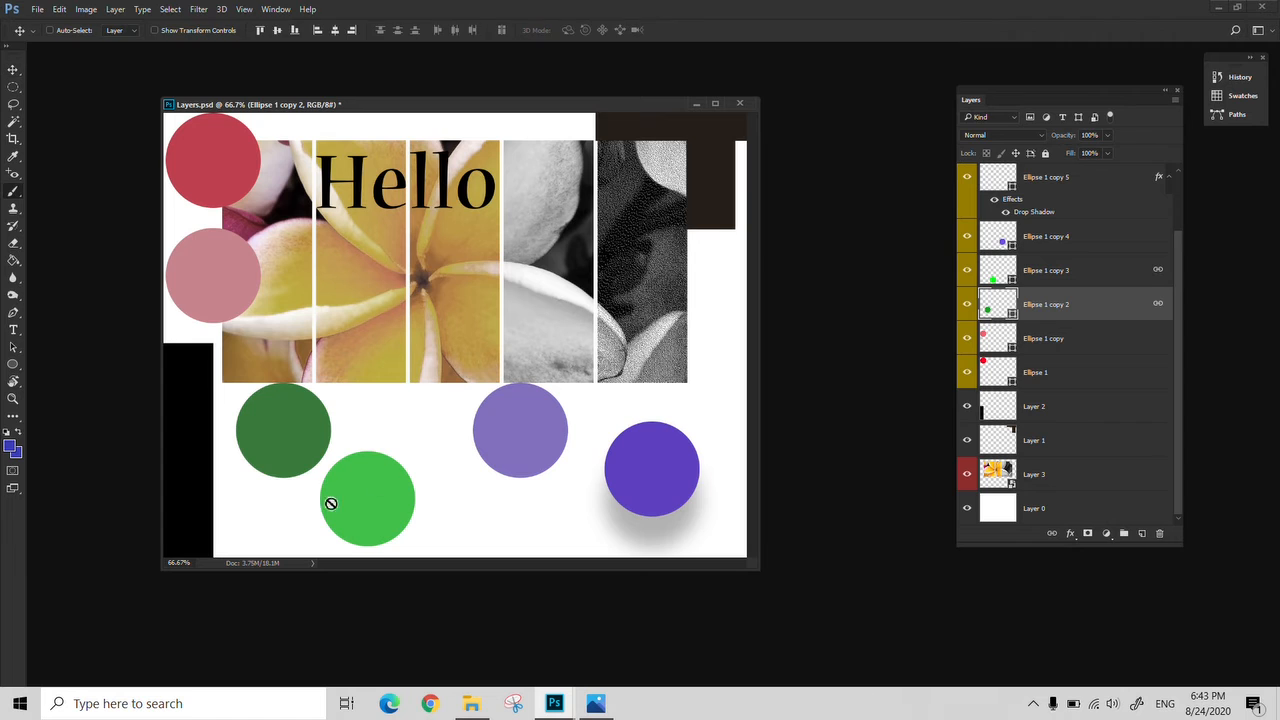
Move the two linked green circles together, using Ellipse 1 copy 2 and again Ellipse 1 copy 3, placing them slightly higher
key("v")
mouse_move(371, 494)
left_mouse_down()
mouse_move(418, 405)
mouse_move(380, 488)
mouse_move(372, 472)
mouse_move(409, 423)
mouse_move(353, 507)
left_mouse_up()
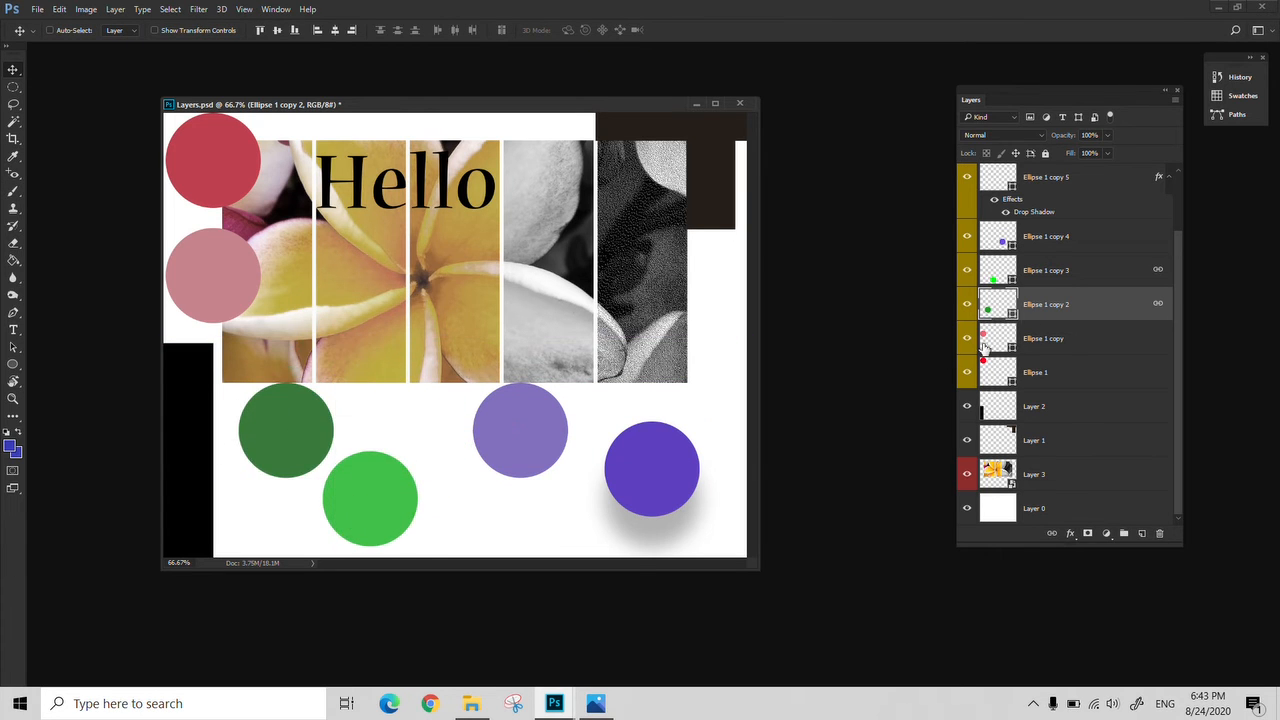
mouse_move(345, 503)
left_mouse_down()
mouse_move(358, 503)
mouse_move(440, 310)
mouse_move(440, 470)
mouse_move(436, 400)
mouse_move(370, 505)
left_mouse_up()
left_click(1066, 270)
left_click_drag(389, 401, 280, 428)
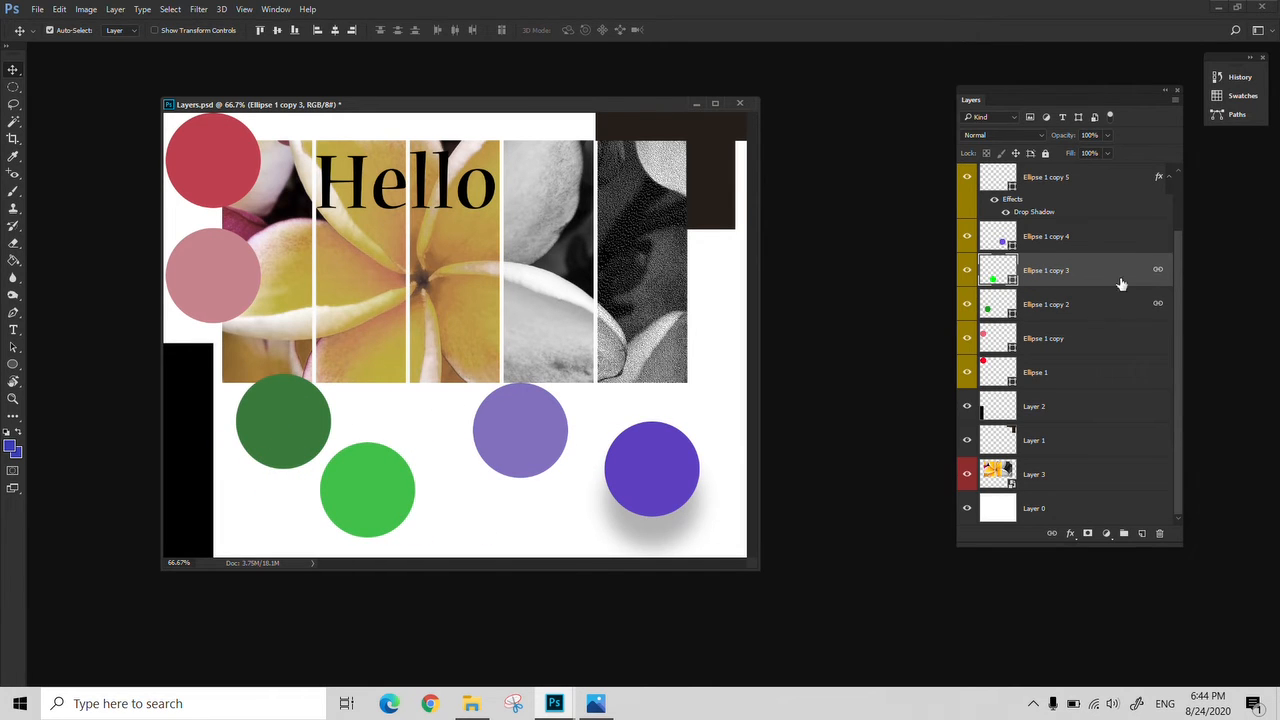
Unlink the Ellipse 1 copy 3 and Ellipse 1 copy 2 layers and select only Ellipse 1 copy 2
left_click(1132, 311, "ctrl")
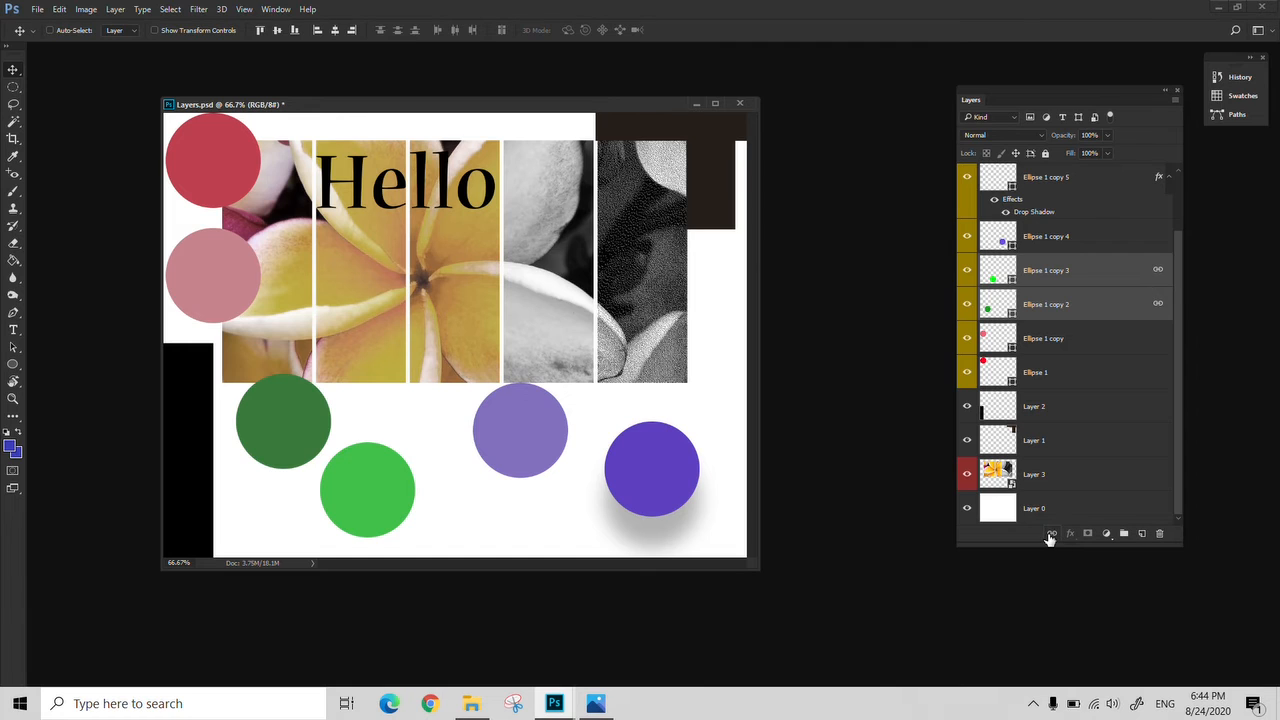
left_click(1087, 348)
left_click(1072, 314)
key("b")
left_click(420, 457)
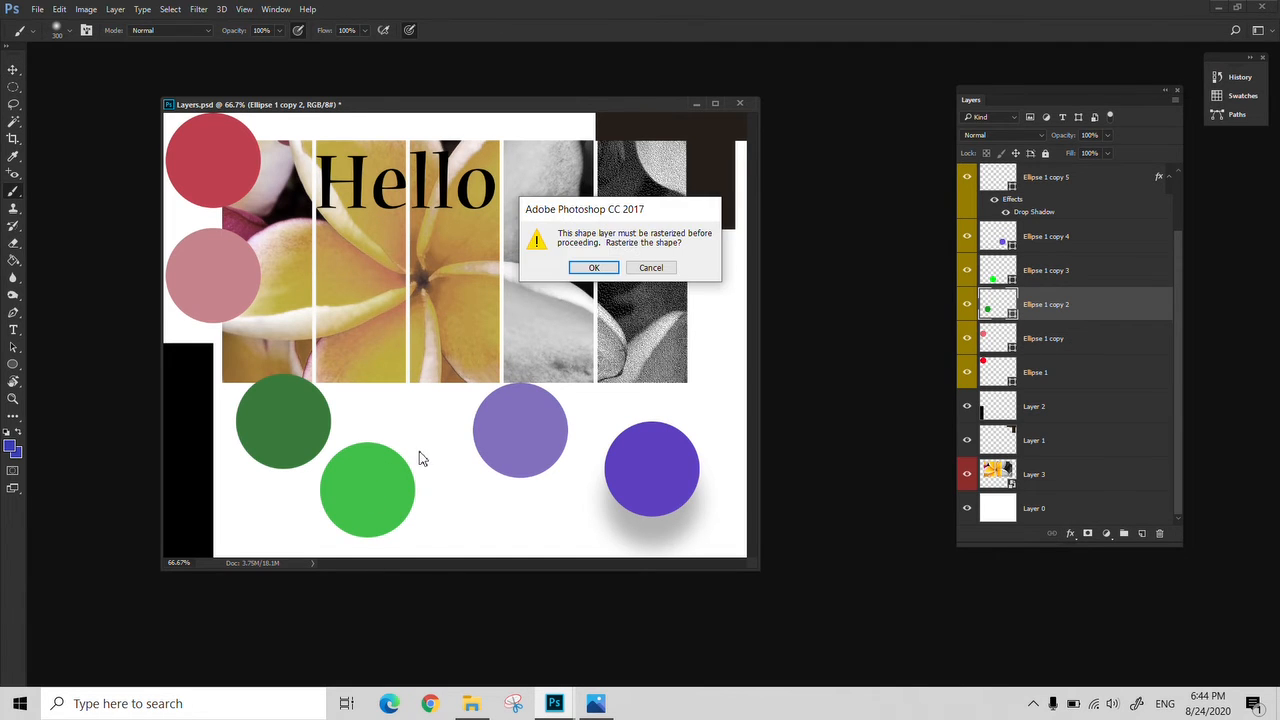
left_click(651, 275)
Move the dark green circle on its own and undo the move
key("v")
mouse_move(243, 453)
left_mouse_down()
mouse_move(420, 428)
mouse_move(293, 376)
mouse_move(293, 396)
left_mouse_up()
key("ctrl+z")
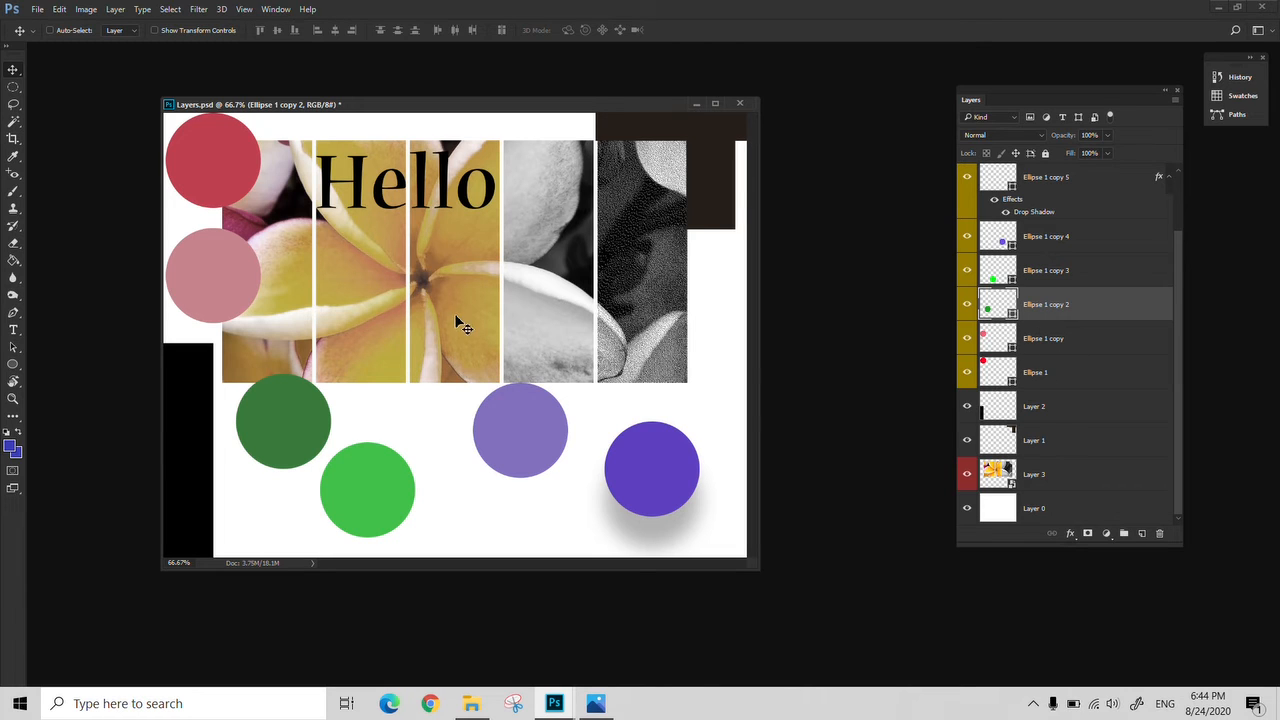
Hide and show Layer 2 and Layer 1 in turn to identify the dark shapes they contain
left_click(1069, 406)
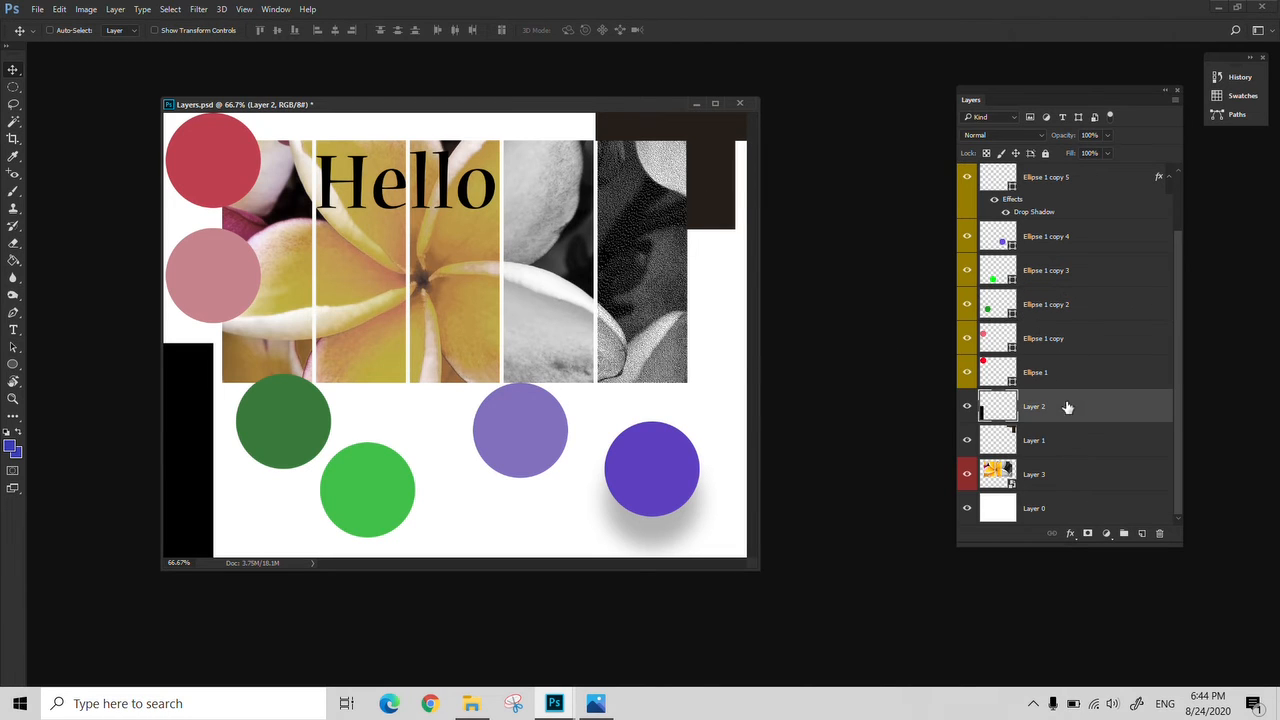
left_click(975, 416)
left_click(975, 414)
left_click(990, 447)
left_click(966, 445)
left_click(966, 445)
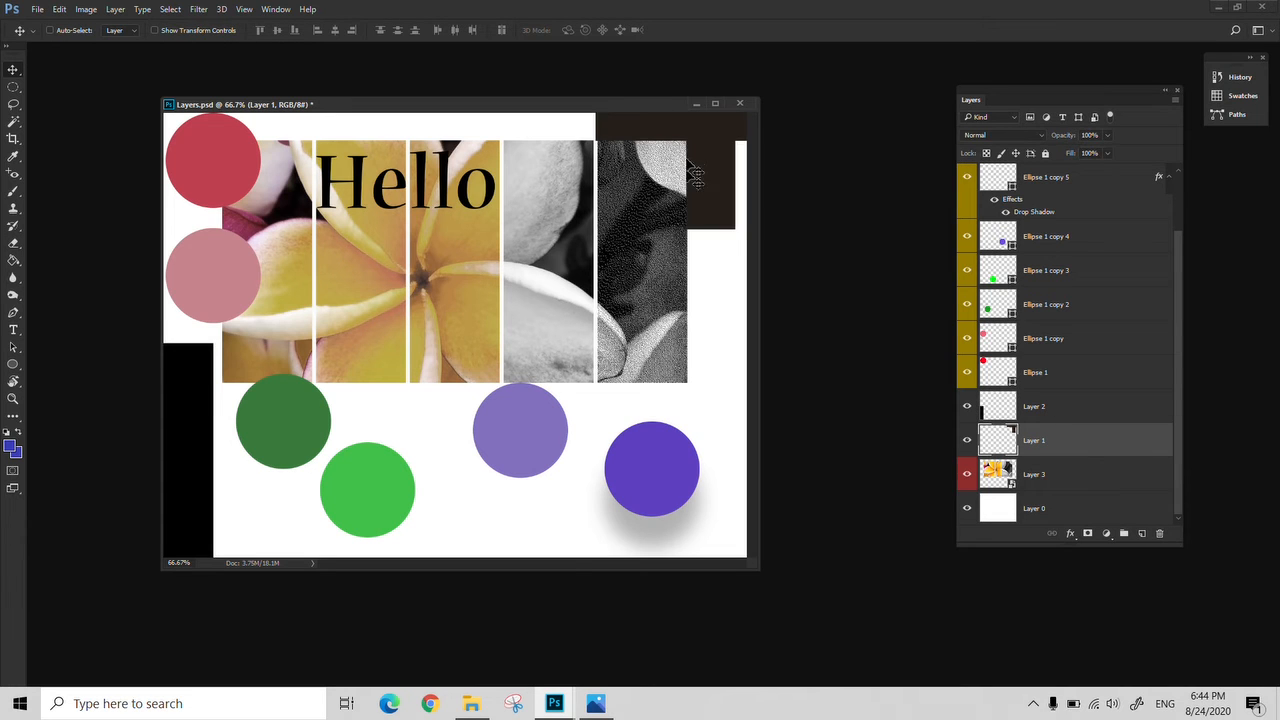
Link Layer 2 and Layer 1 and move their dark shapes together, returning them close to the canvas edges
left_click(1063, 419, "ctrl")
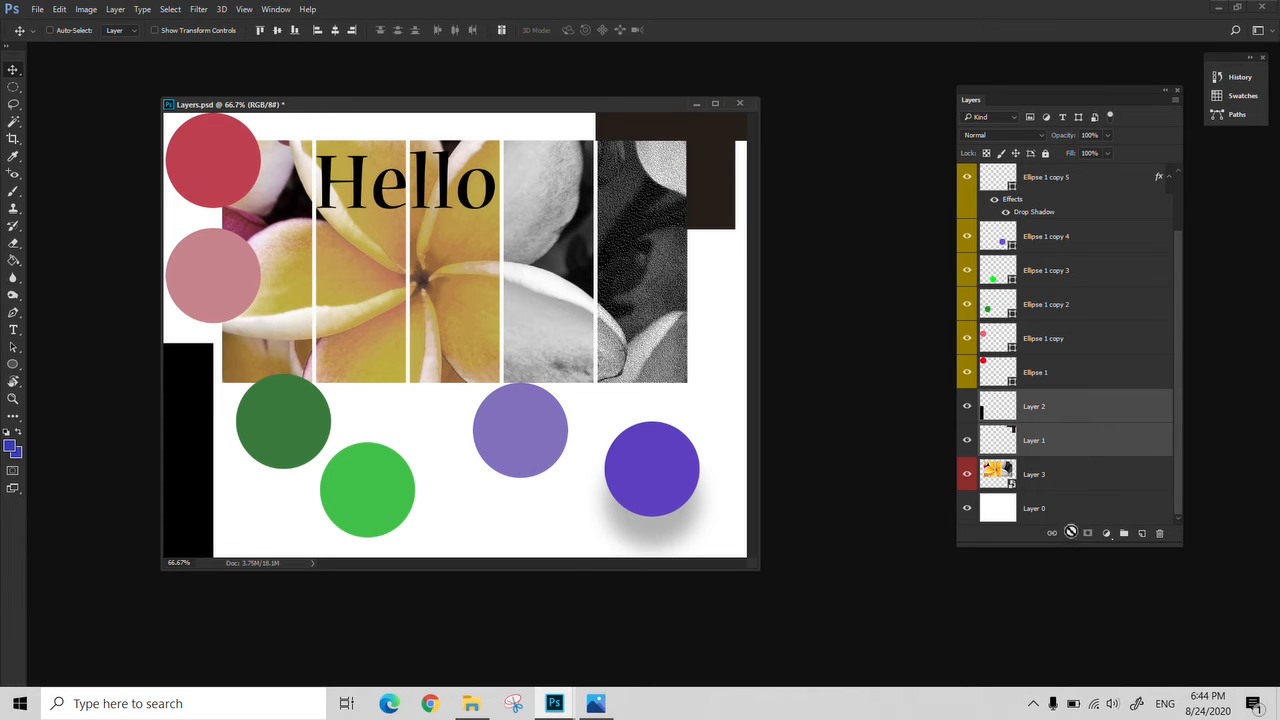
left_click(1052, 533)
left_click_drag(711, 206, 673, 262)
left_click_drag(700, 222, 726, 205)
Merge Layer 2 and Layer 1 into one layer twice, undoing the merge each time
key("ctrl+e")
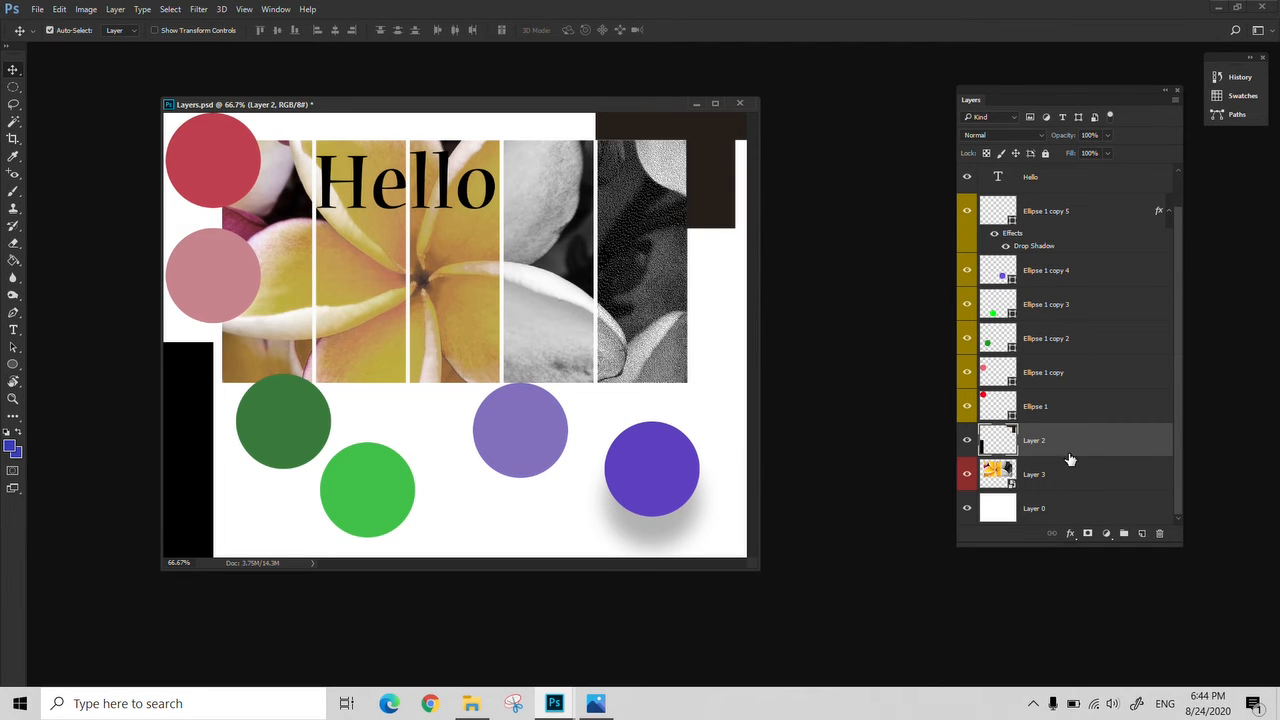
key("ctrl+z")
scroll(1067, 412, "down", 1)
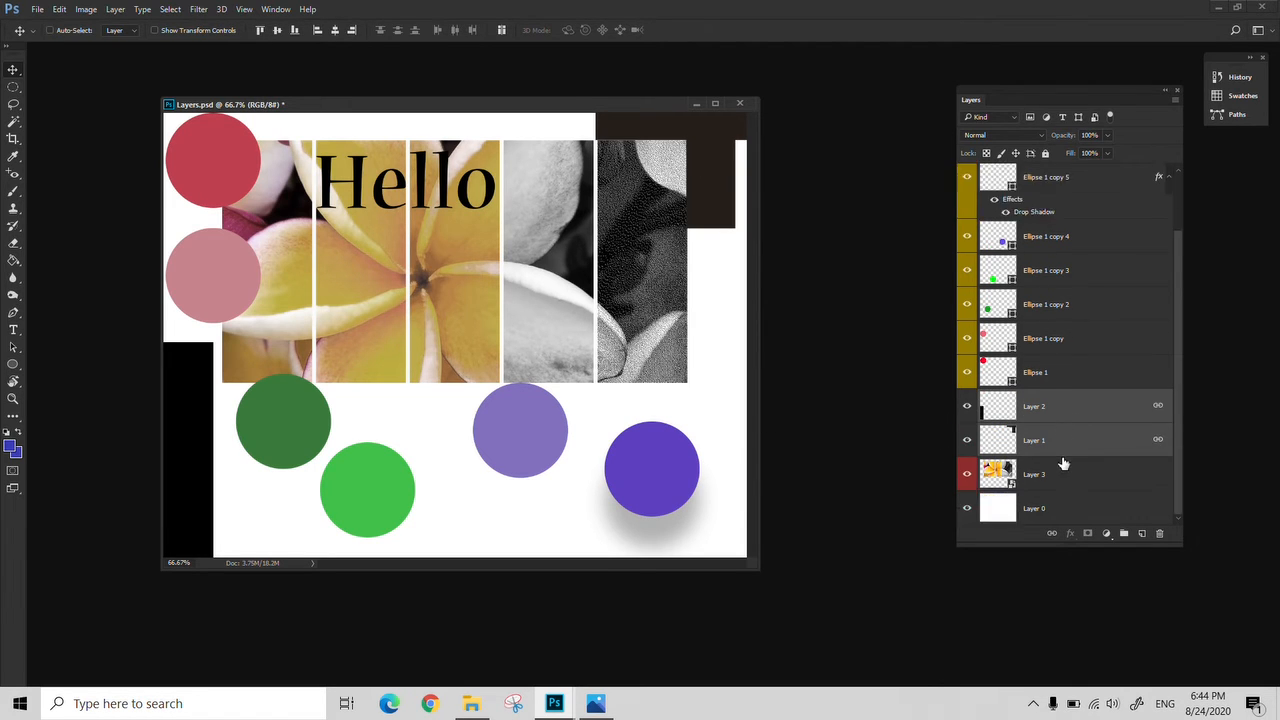
right_click(1044, 411)
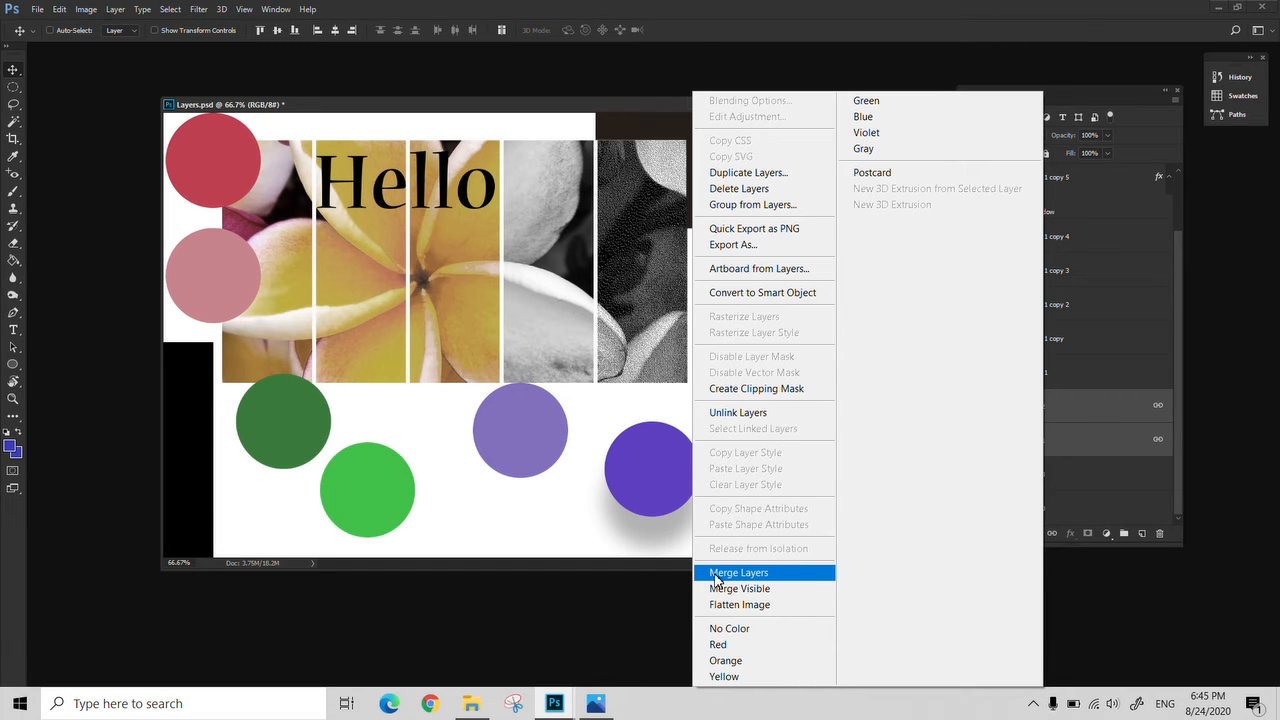
left_click(757, 574)
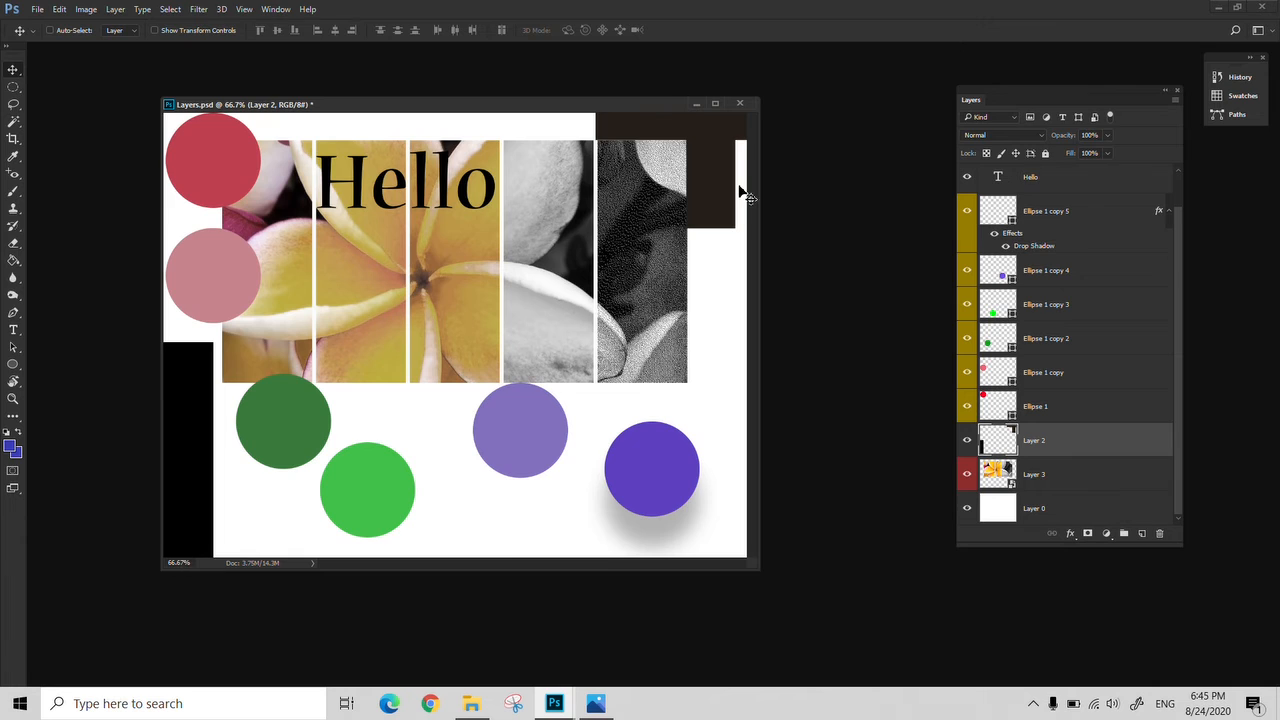
key("ctrl+z")
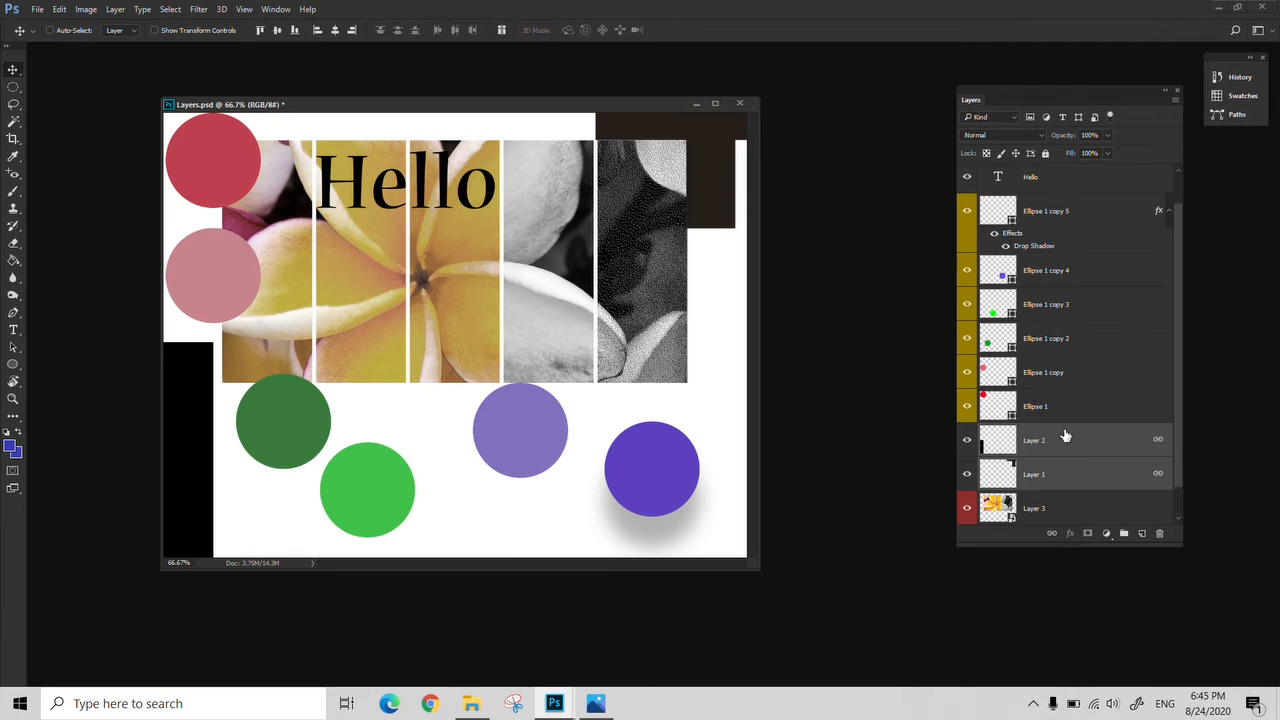
Select only Layer 2 and look through the layer stack
left_click(1031, 437)
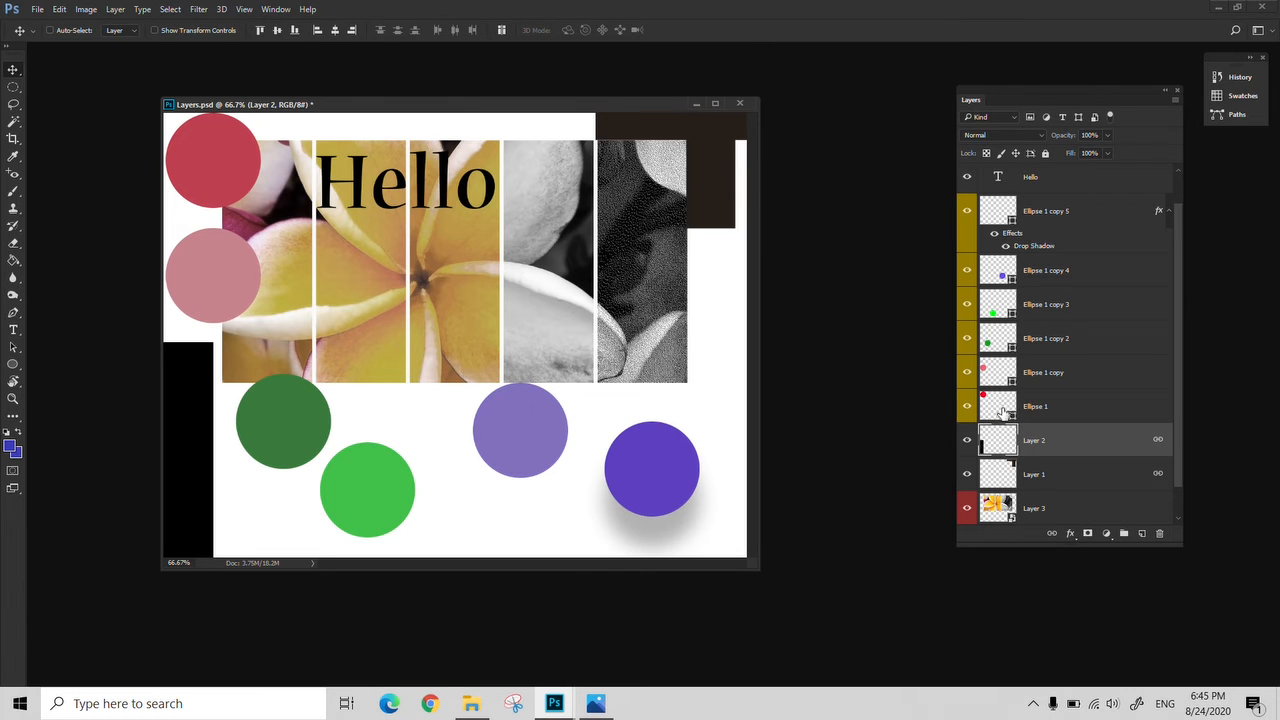
scroll(1004, 410, "up", 1)
scroll(1015, 400, "down", 2)
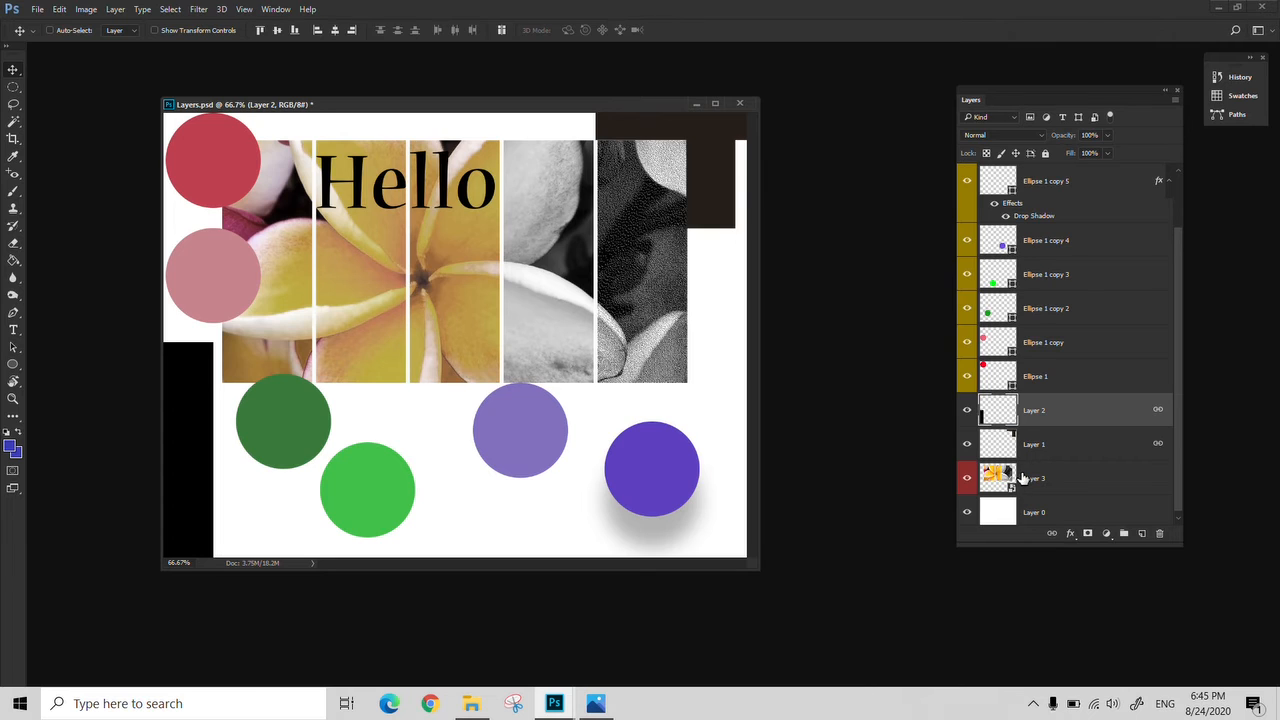
scroll(1022, 478, "up", 2)
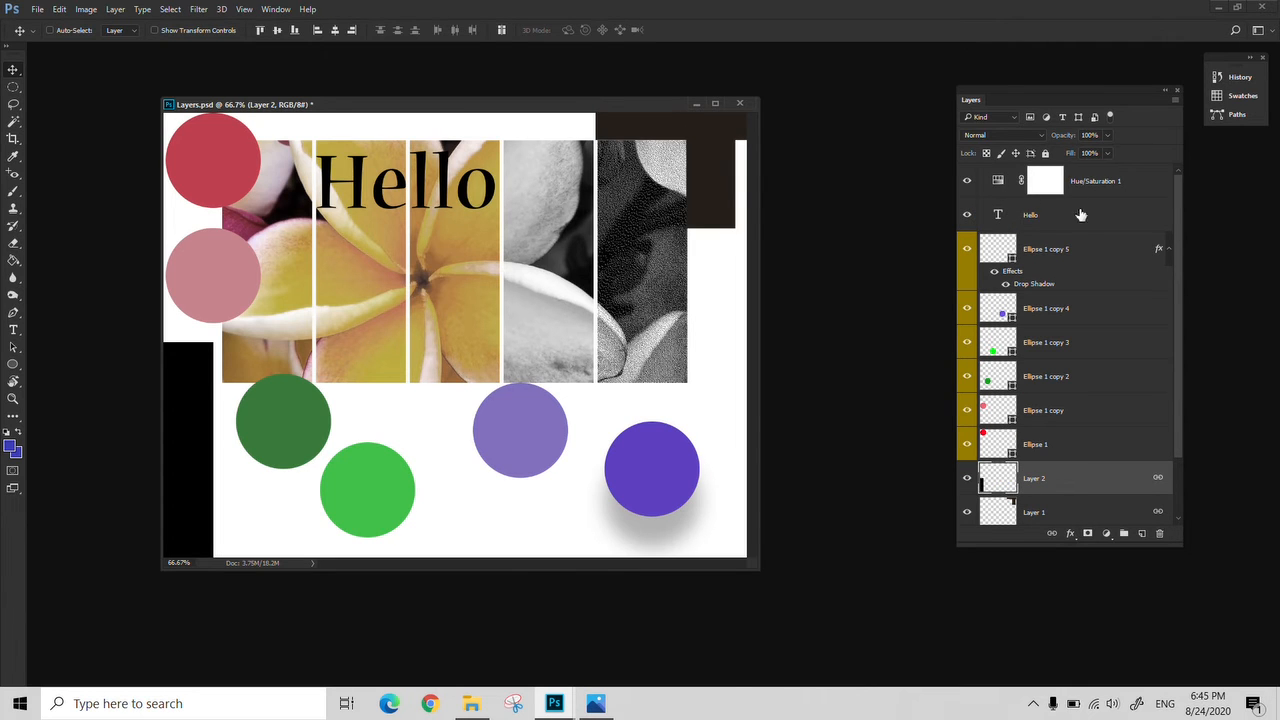
scroll(1123, 311, "down", 2)
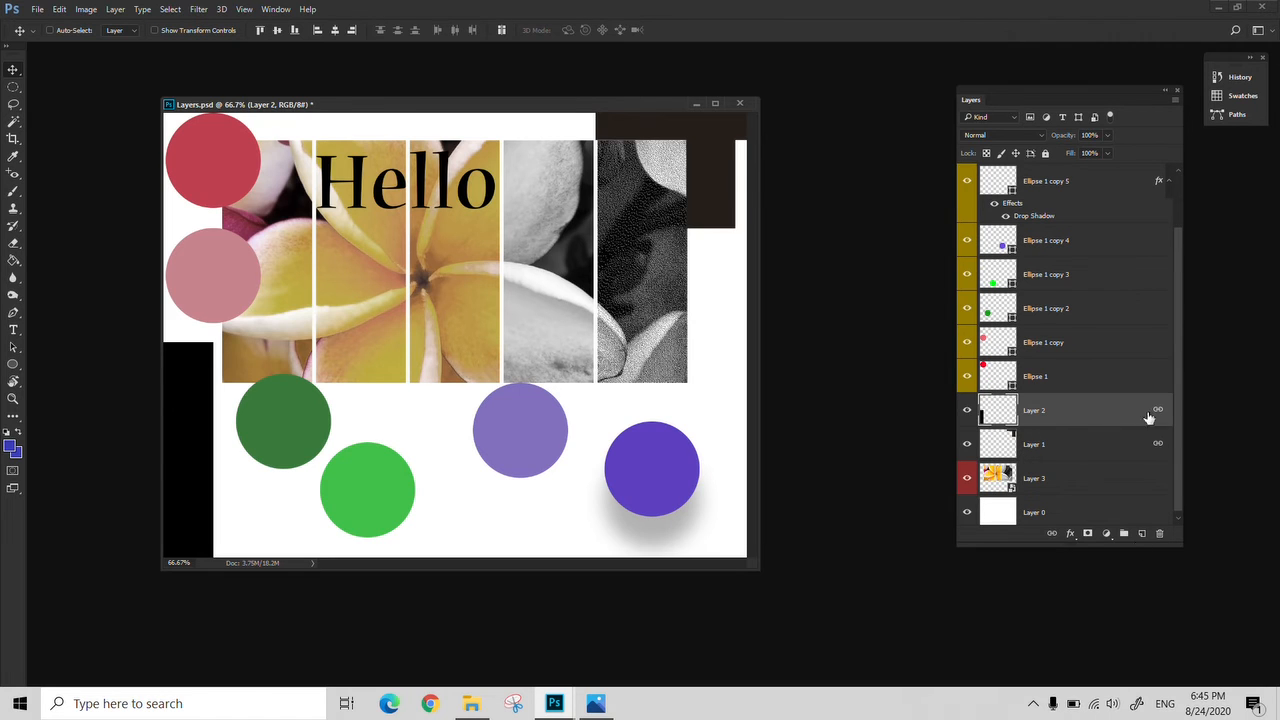
Hide and show Layer 2 and Ellipse 1 in turn, and merge the two layers into one
left_click(967, 413)
left_click(967, 413)
left_click(968, 377)
left_click(968, 377)
left_click(1054, 381, "shift")
key("ctrl+e")
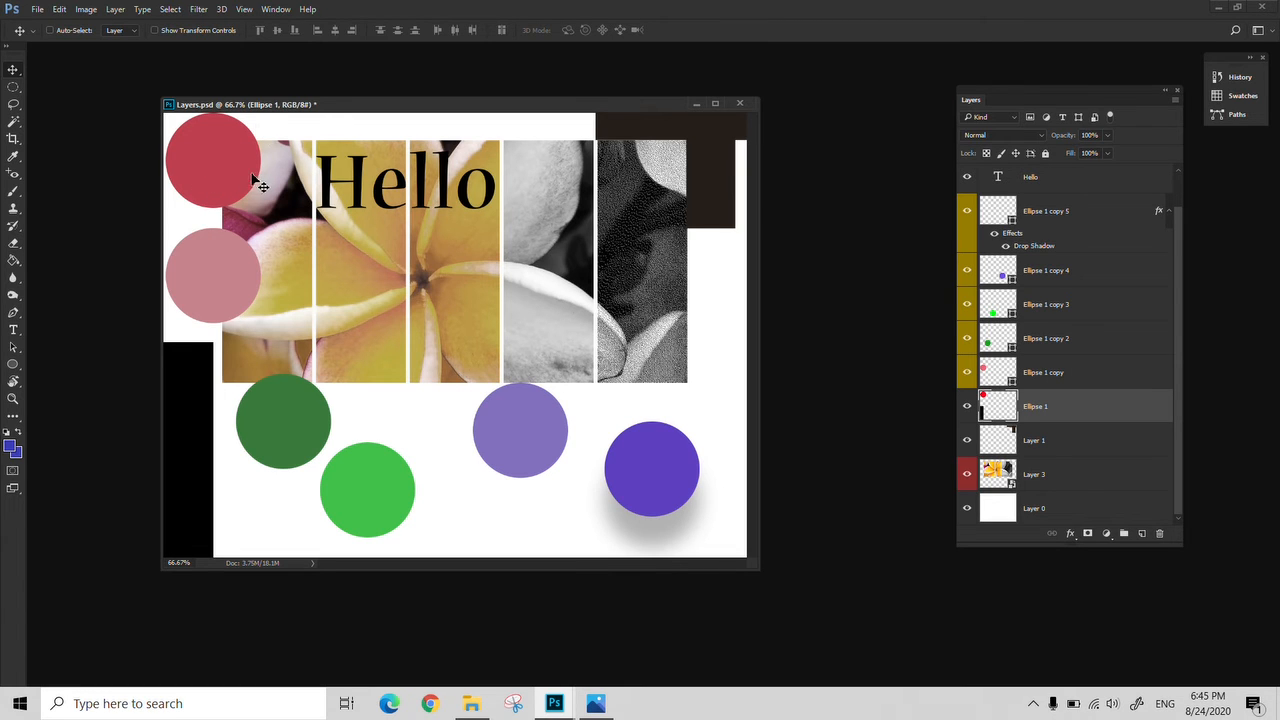
Examine the merged red circle's edge up close, and undo the merge of Ellipse 1 with Layer 2
key("z")
left_click(180, 177)
left_click(180, 177)
left_click(180, 177)
left_click_drag(384, 217, 443, 228)
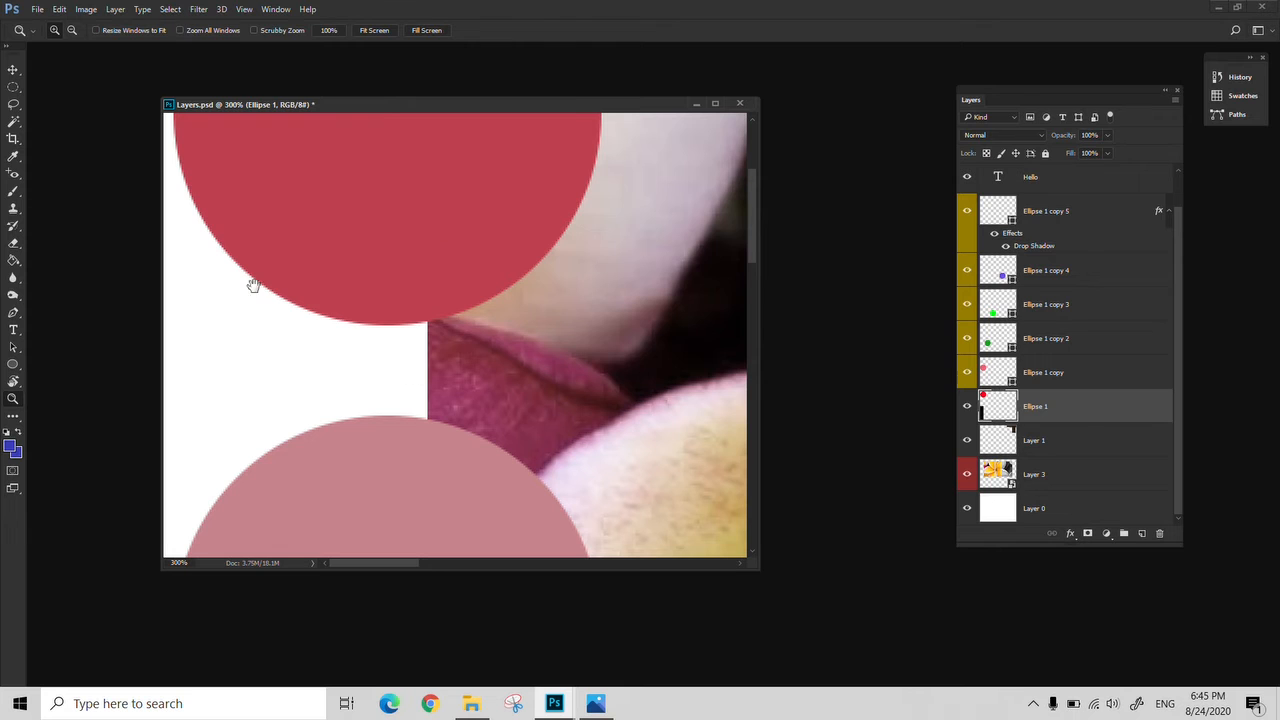
right_click(459, 296)
left_click(485, 305)
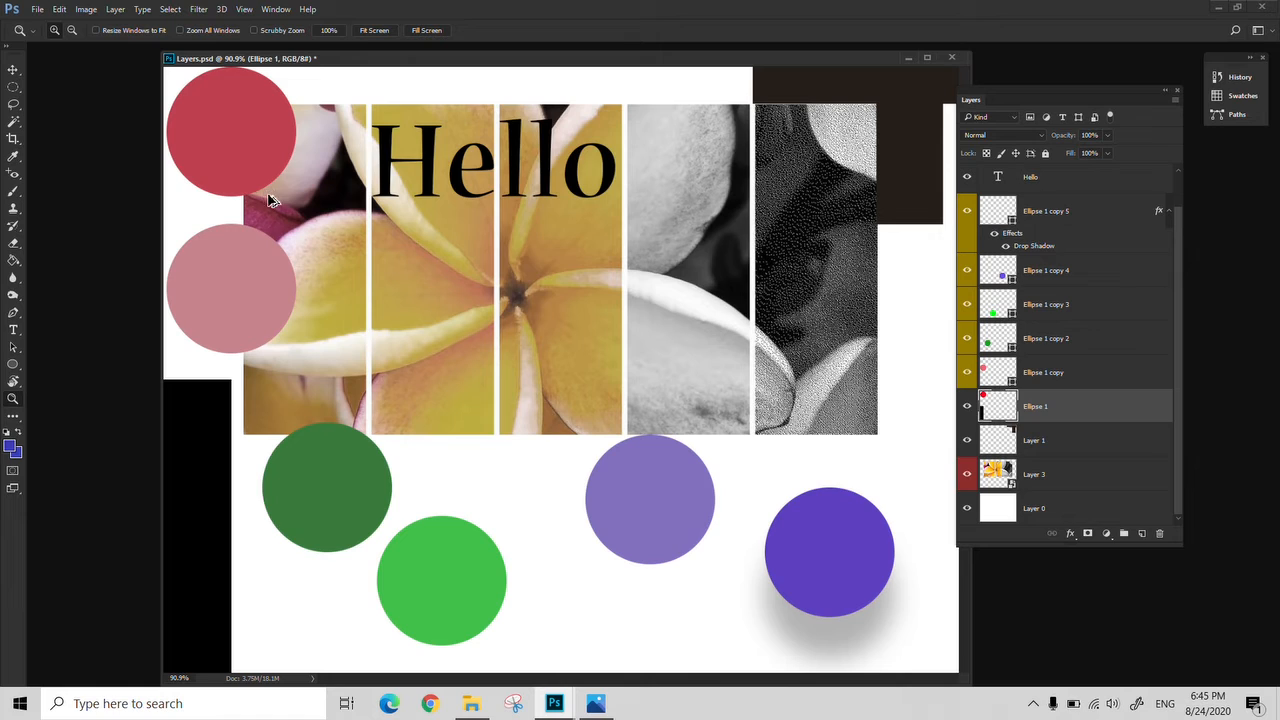
key("ctrl+z")
Merge Layer 1 with the flower image on Layer 3, and undo the merge
scroll(1041, 463, "down", 1)
left_click(1055, 445)
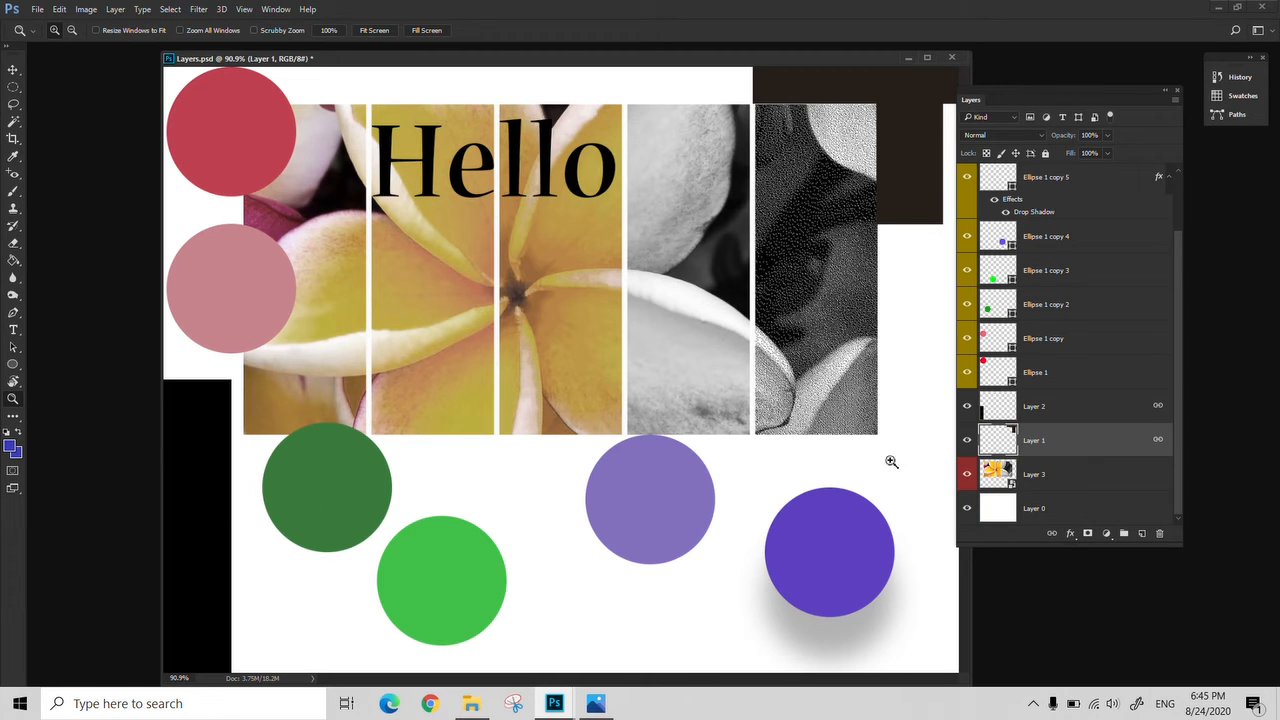
left_click(1090, 486, "shift")
key("ctrl+e")
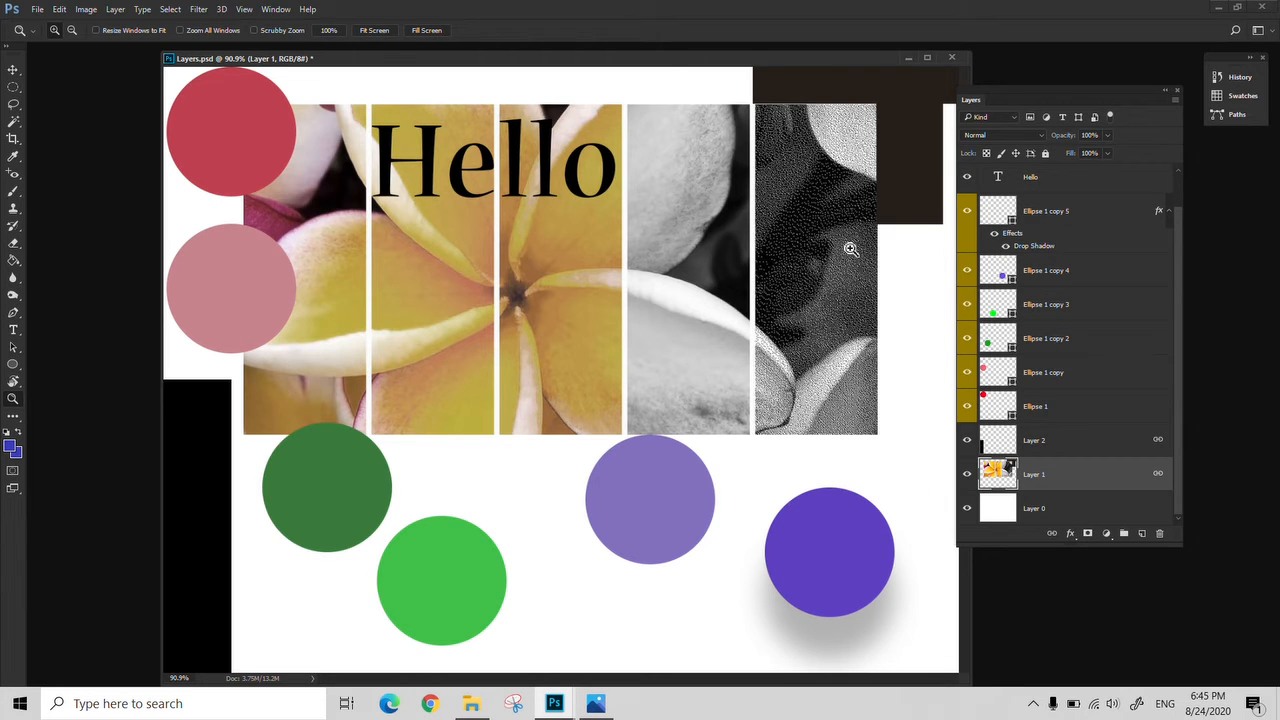
key("ctrl+z")
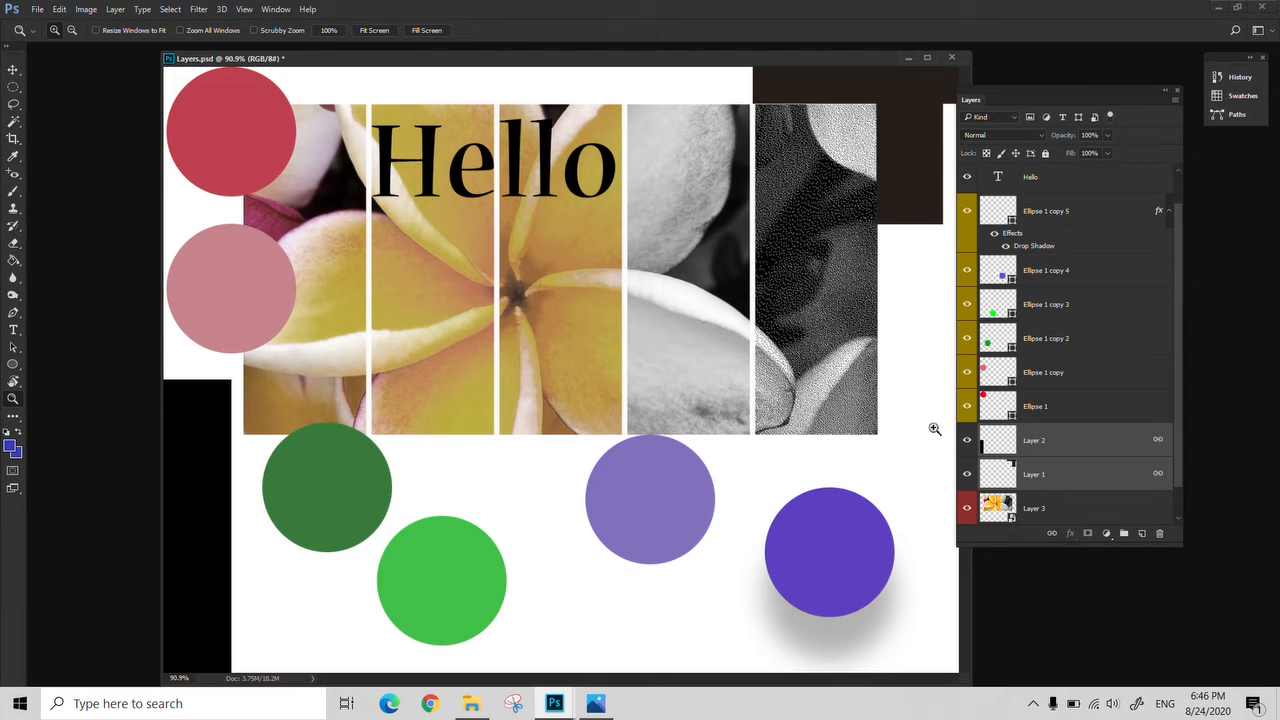
Select Layer 3, look through the layer stack, and view the Save As options for Layers.psd without saving
left_click(1013, 522)
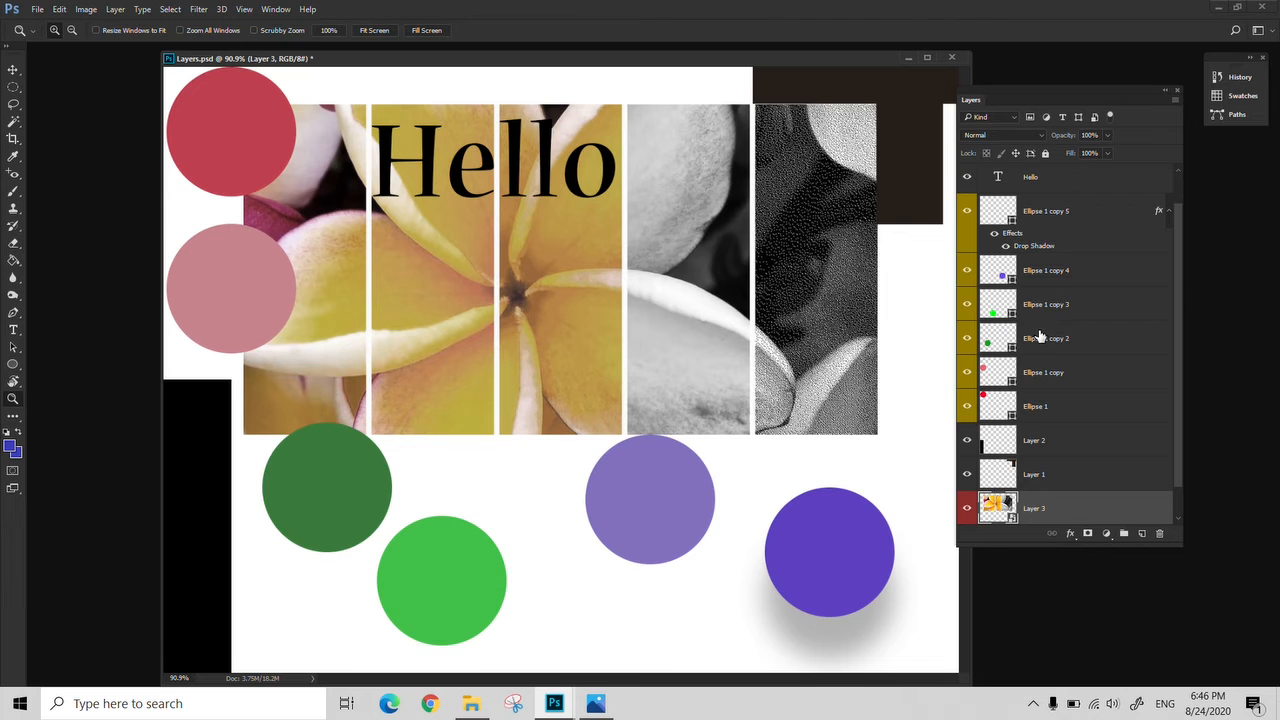
scroll(640, 364, "down", 2)
scroll(640, 364, "down", 1)
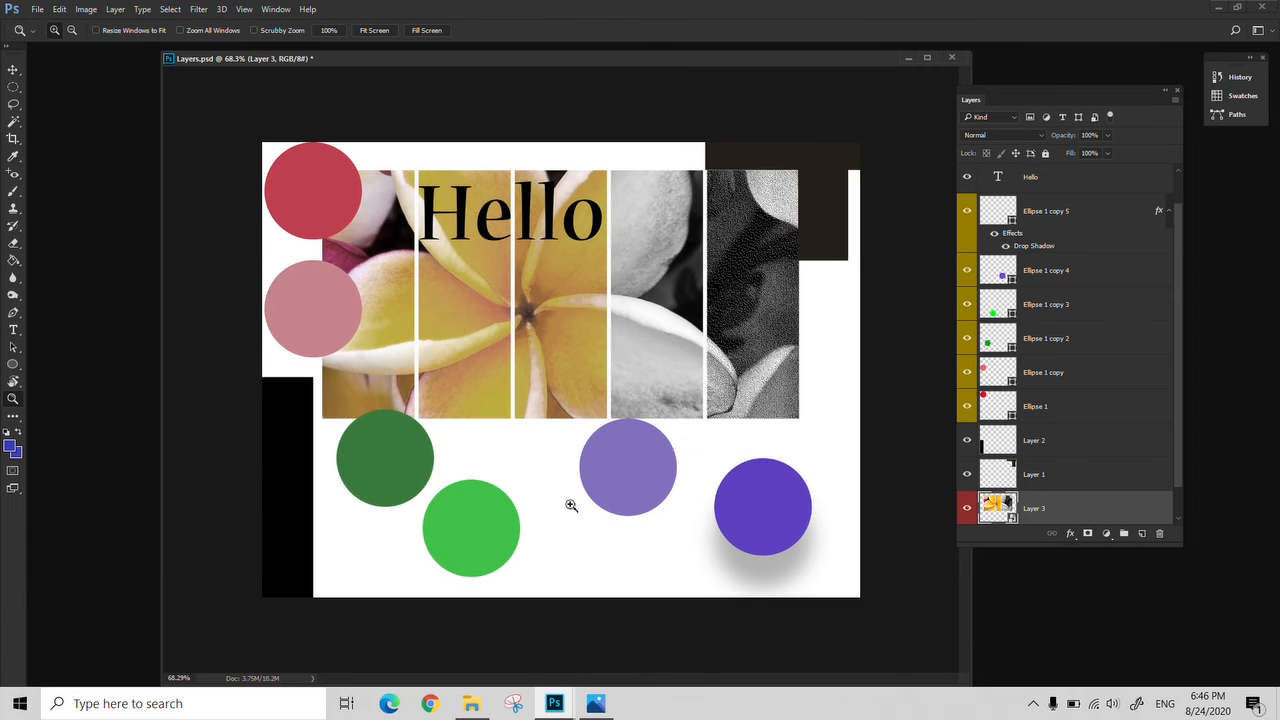
scroll(1028, 417, "up", 1)
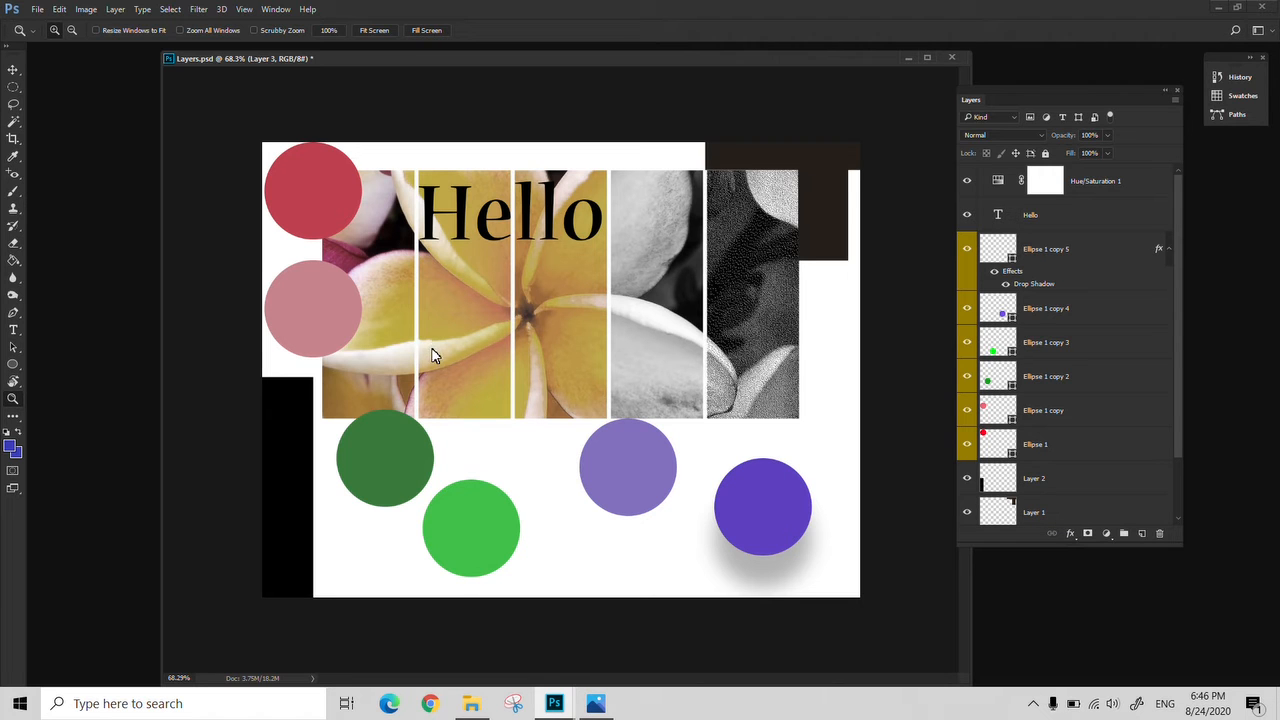
key("ctrl+shift+s")
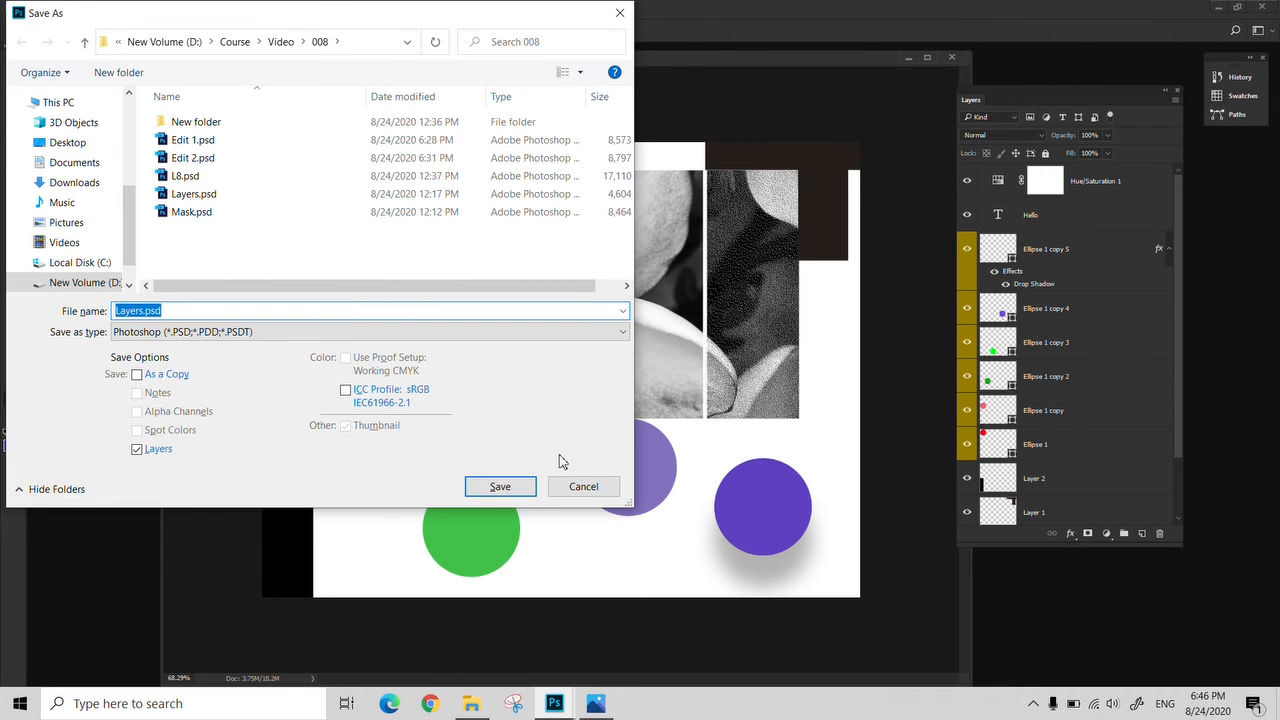
left_click(585, 488)
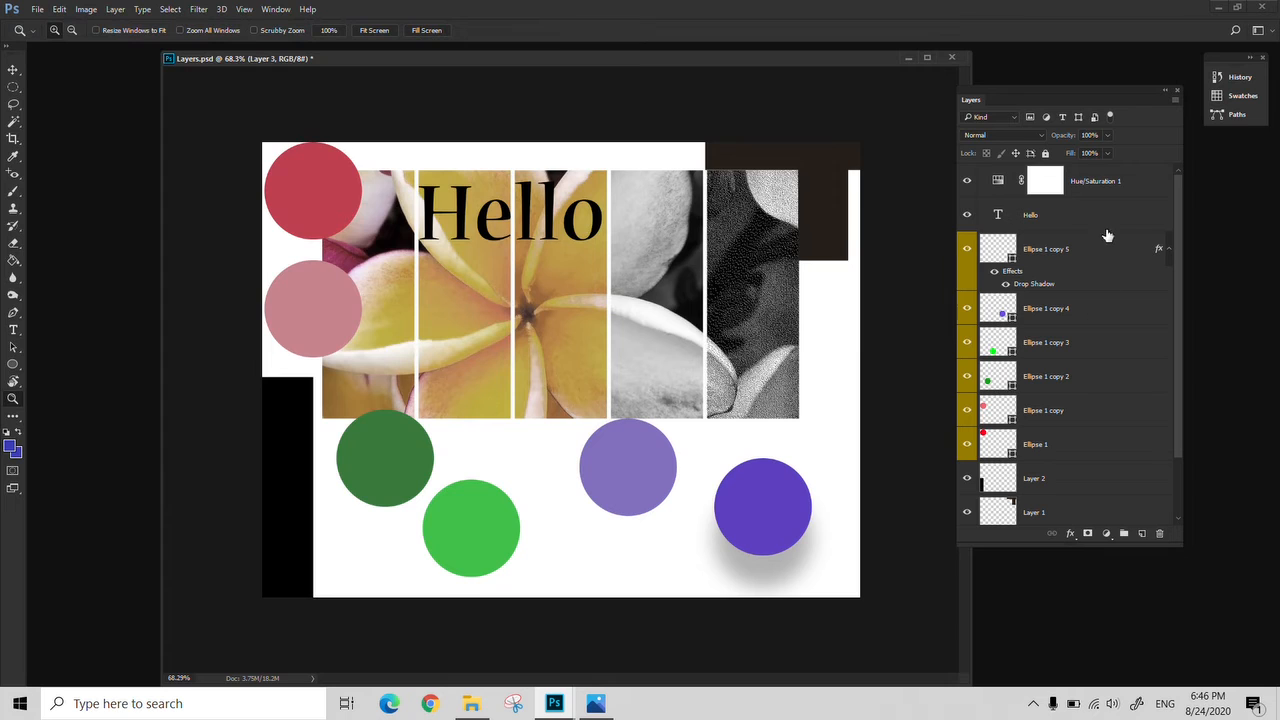
Flatten the whole image into a single background layer, and undo the flattening
left_click_drag(1177, 270, 1177, 338)
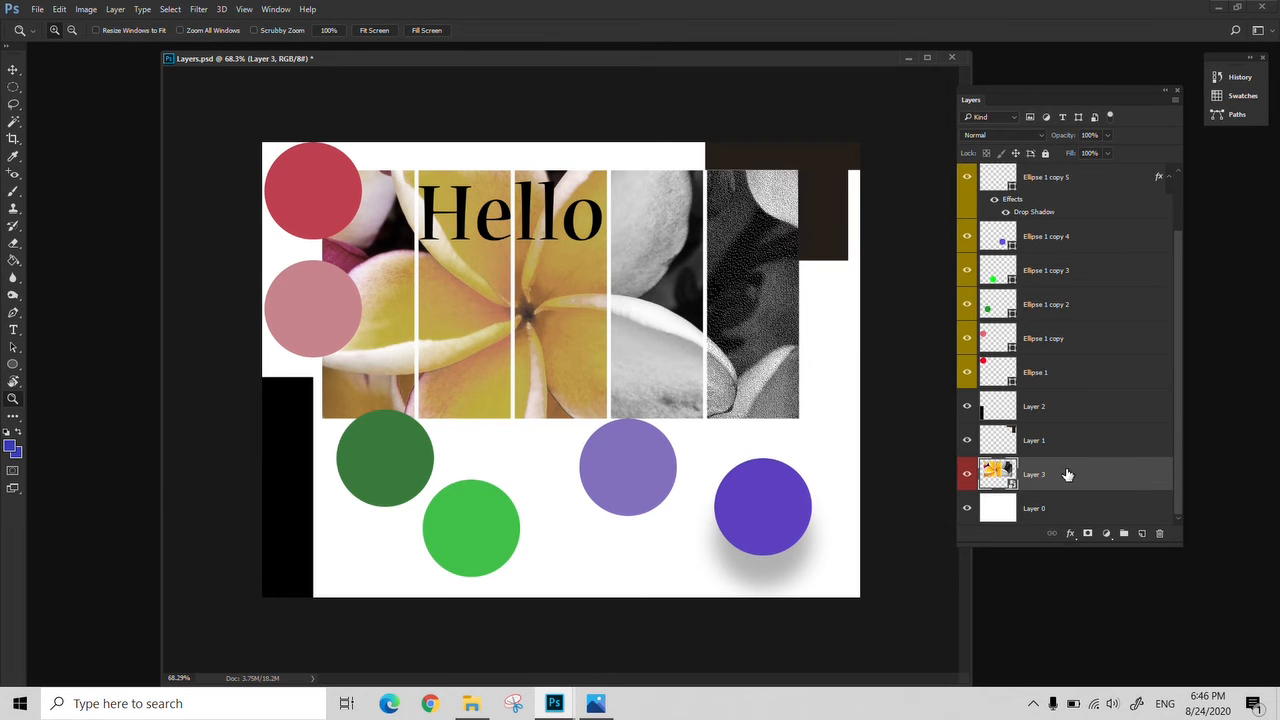
right_click(1067, 474)
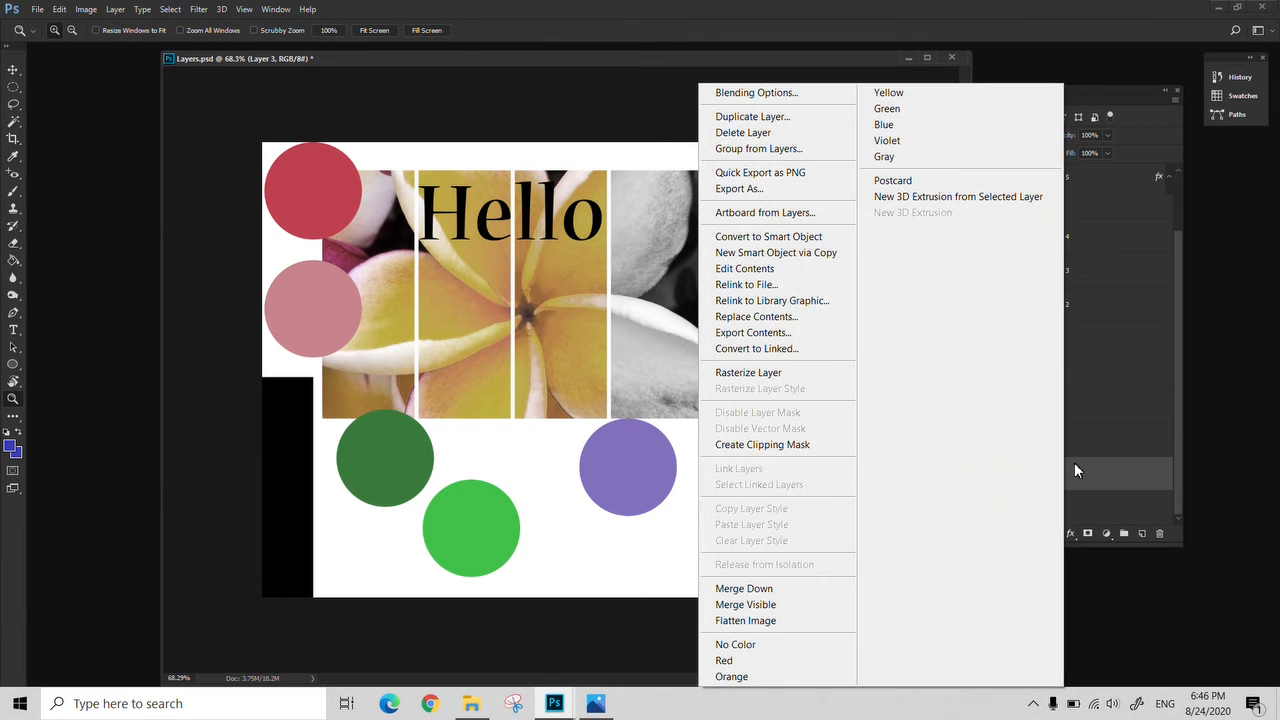
left_click(746, 621)
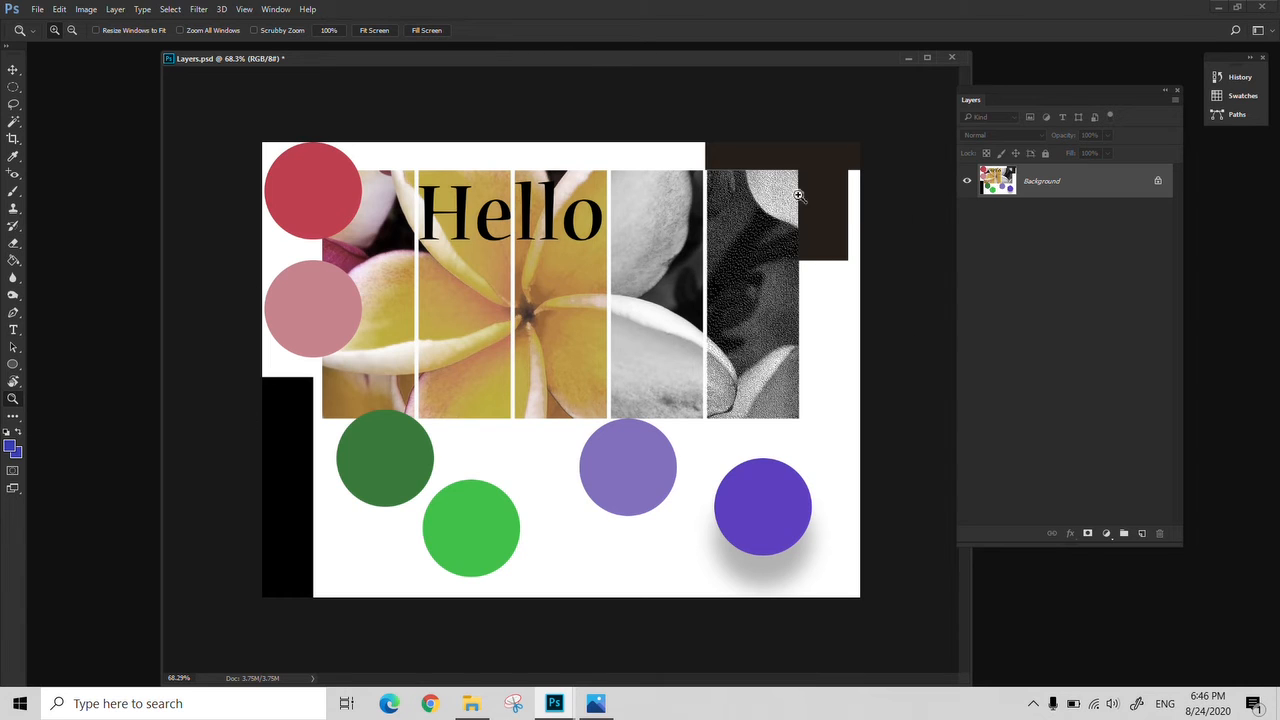
key("ctrl+z")
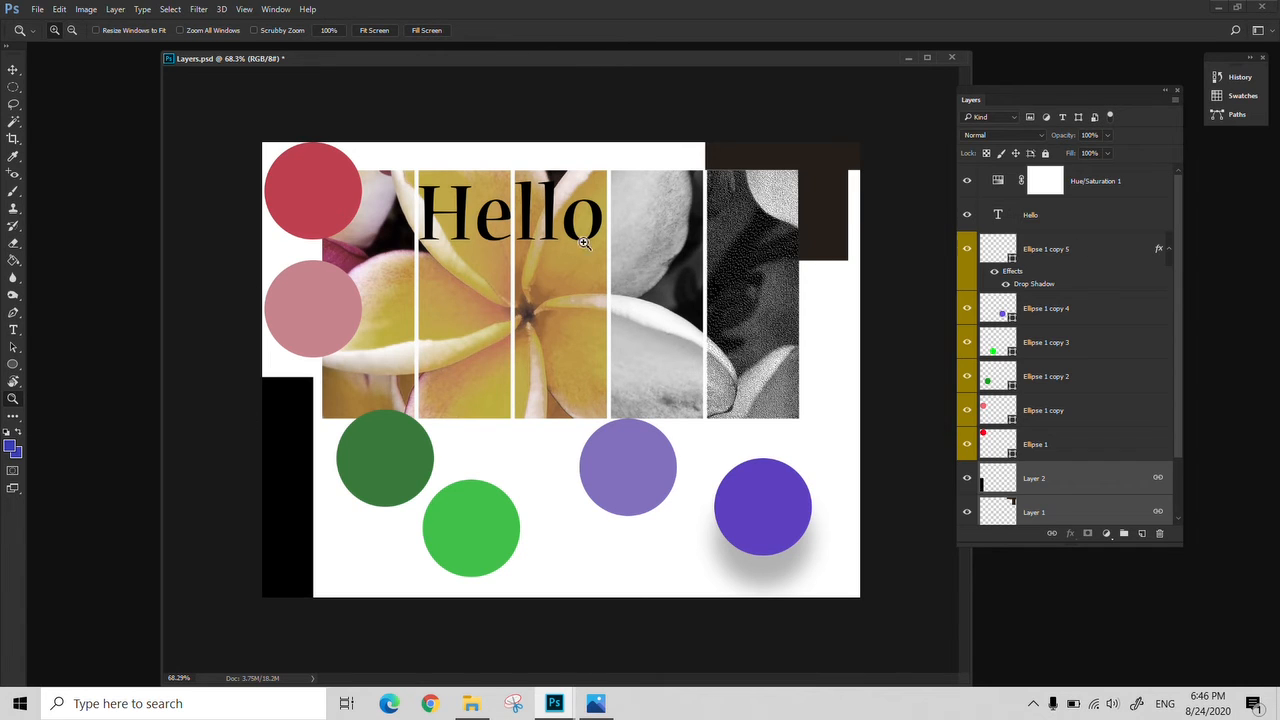
Create a new layer group directly above Ellipse 1 copy 5 and name it shapes
scroll(1051, 380, "down", 3)
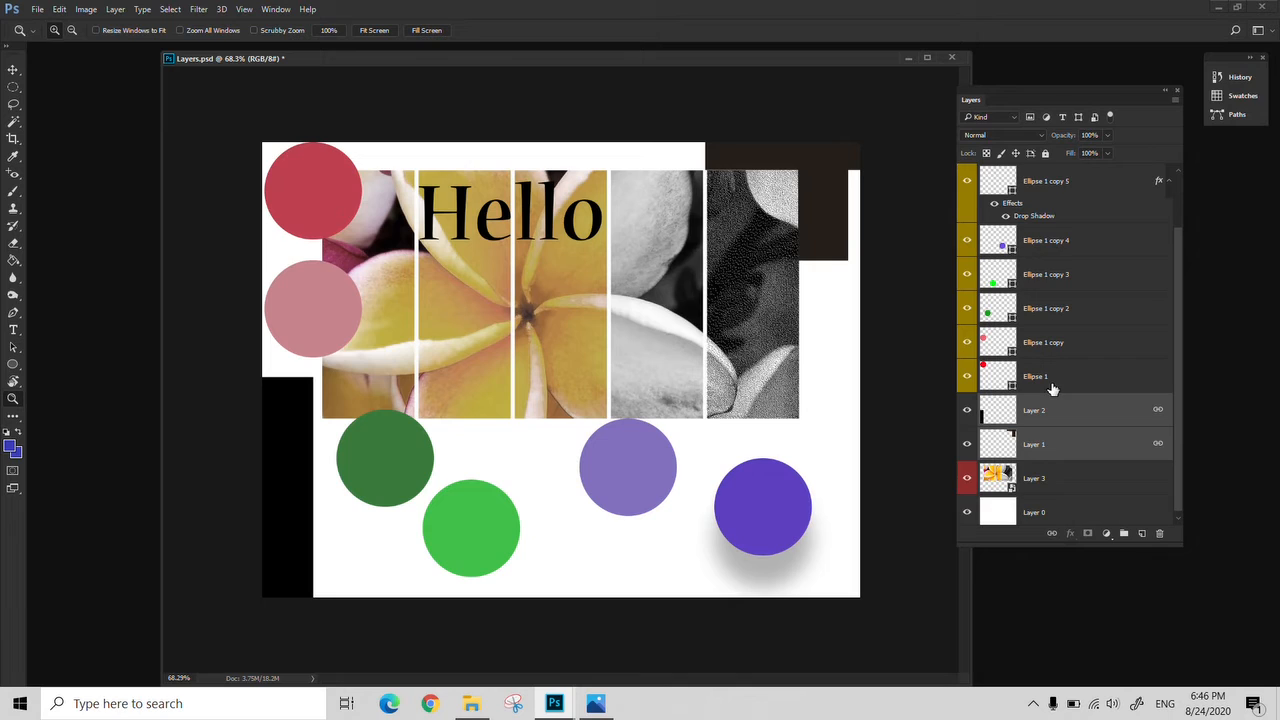
left_click(1063, 476)
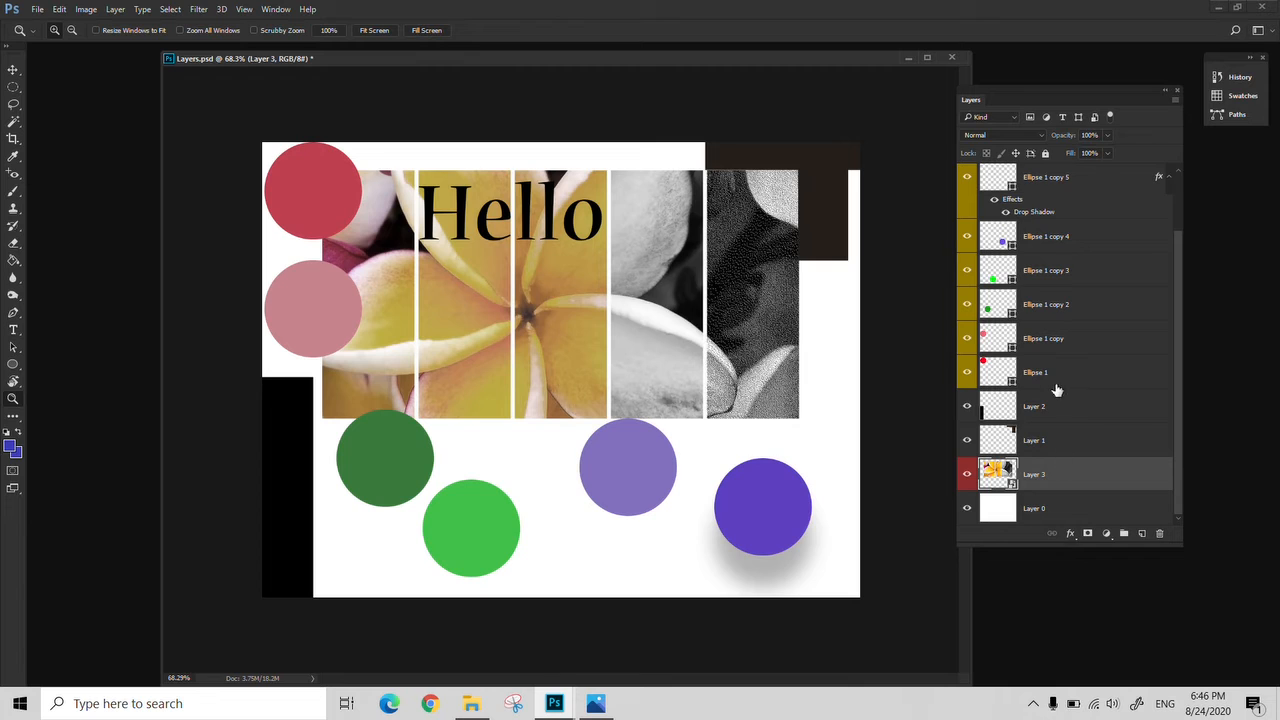
scroll(1064, 431, "up", 2)
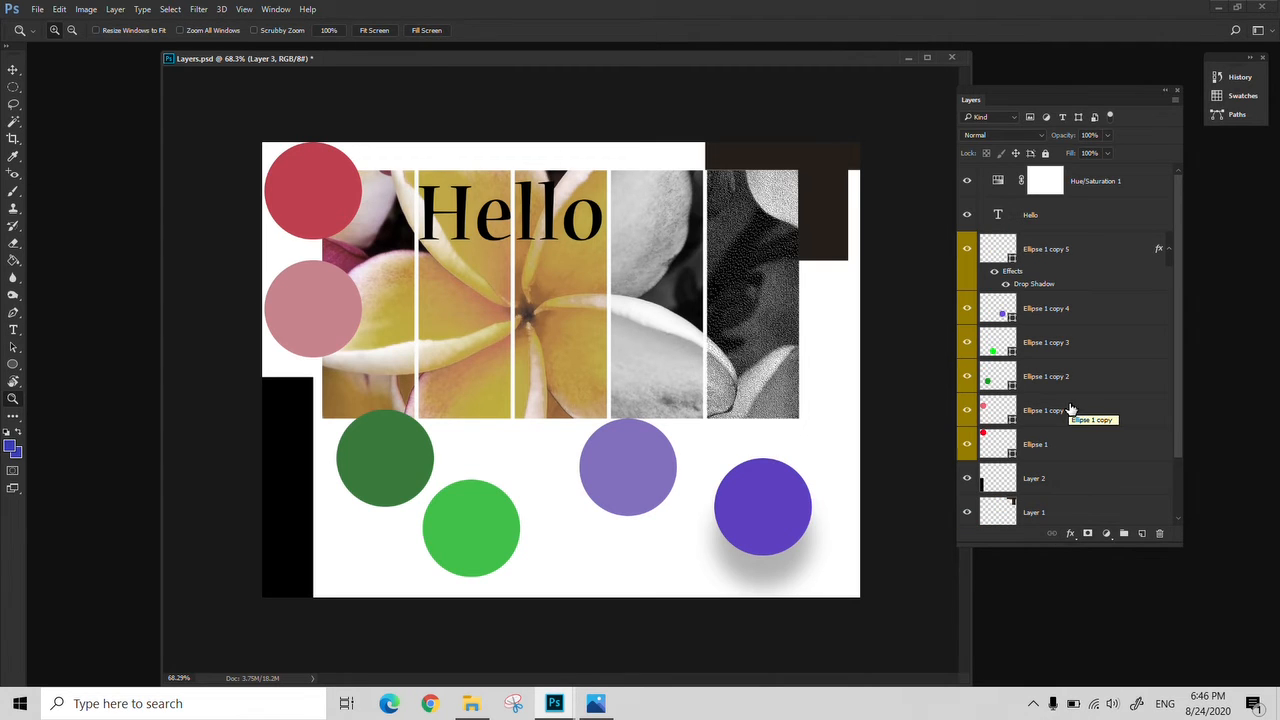
left_click(1068, 228)
left_click(1066, 246)
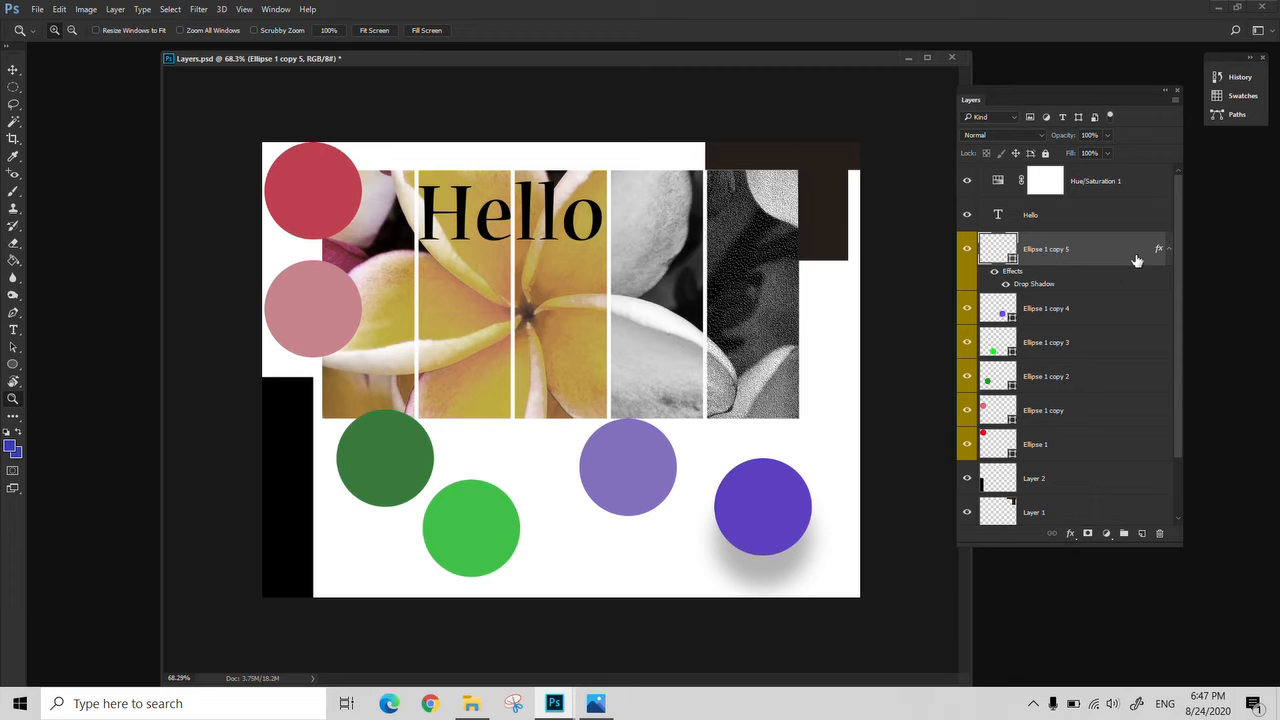
left_click(1124, 541)
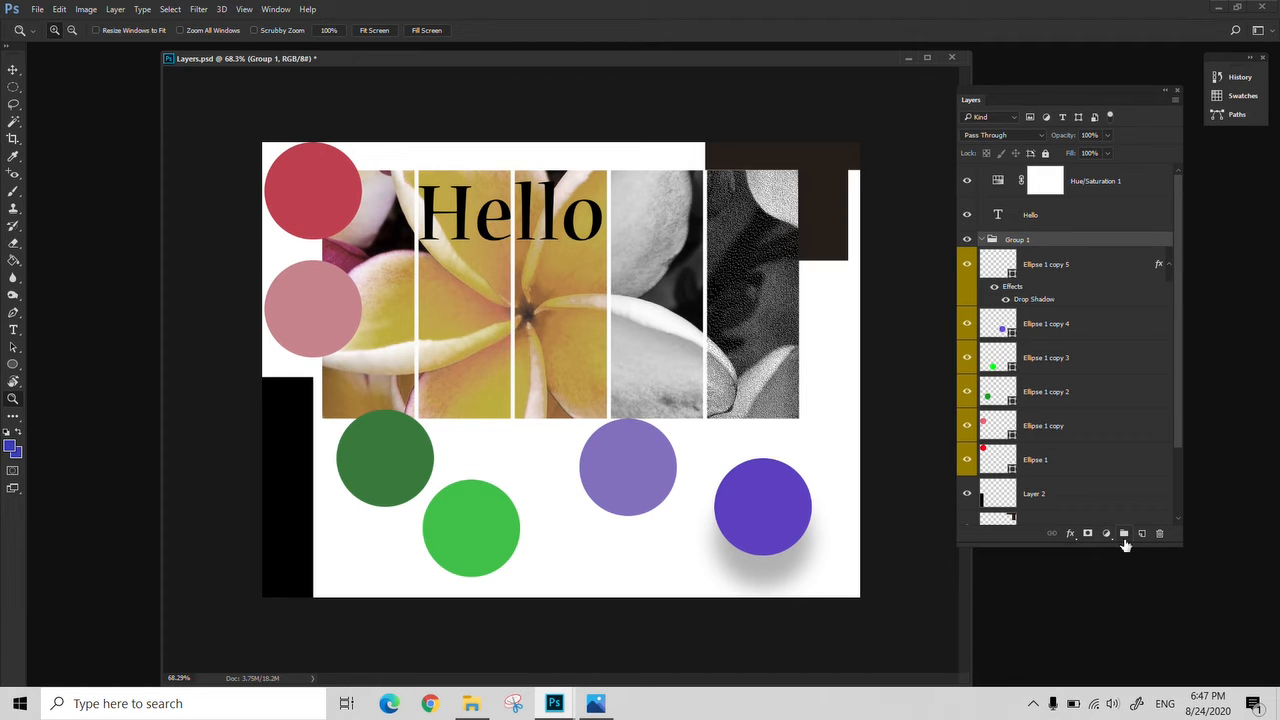
double_click(1029, 242)
type("shapes")
Move all six ellipse layers, from Ellipse 1 copy 5 to Ellipse 1, into the shapes group and collapse it
left_click(1074, 270)
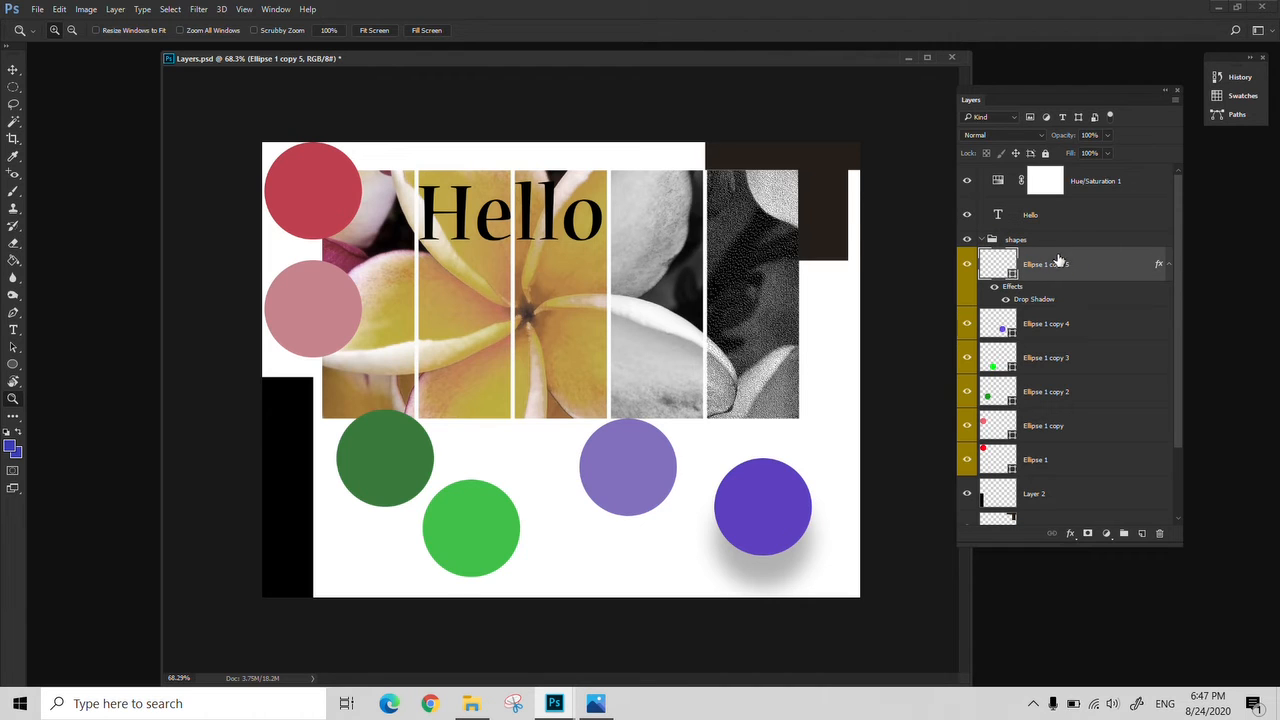
left_click(1066, 460, "shift")
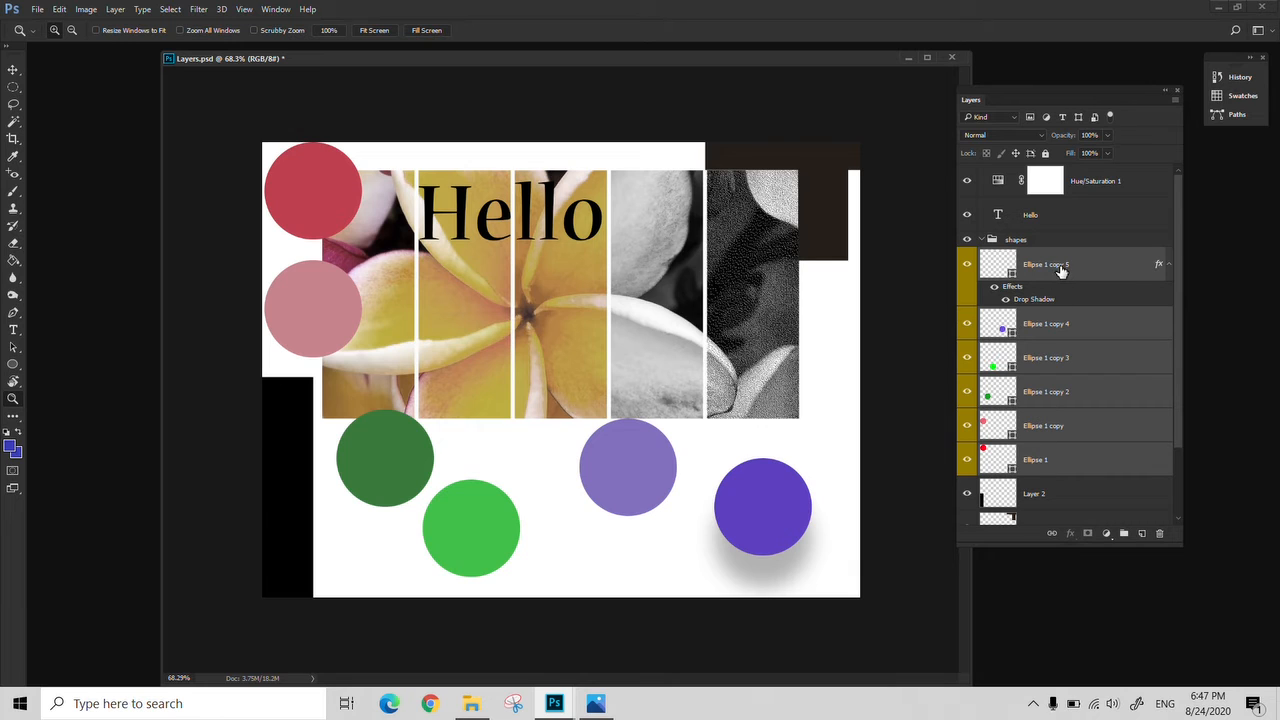
left_click_drag(1060, 267, 1028, 242)
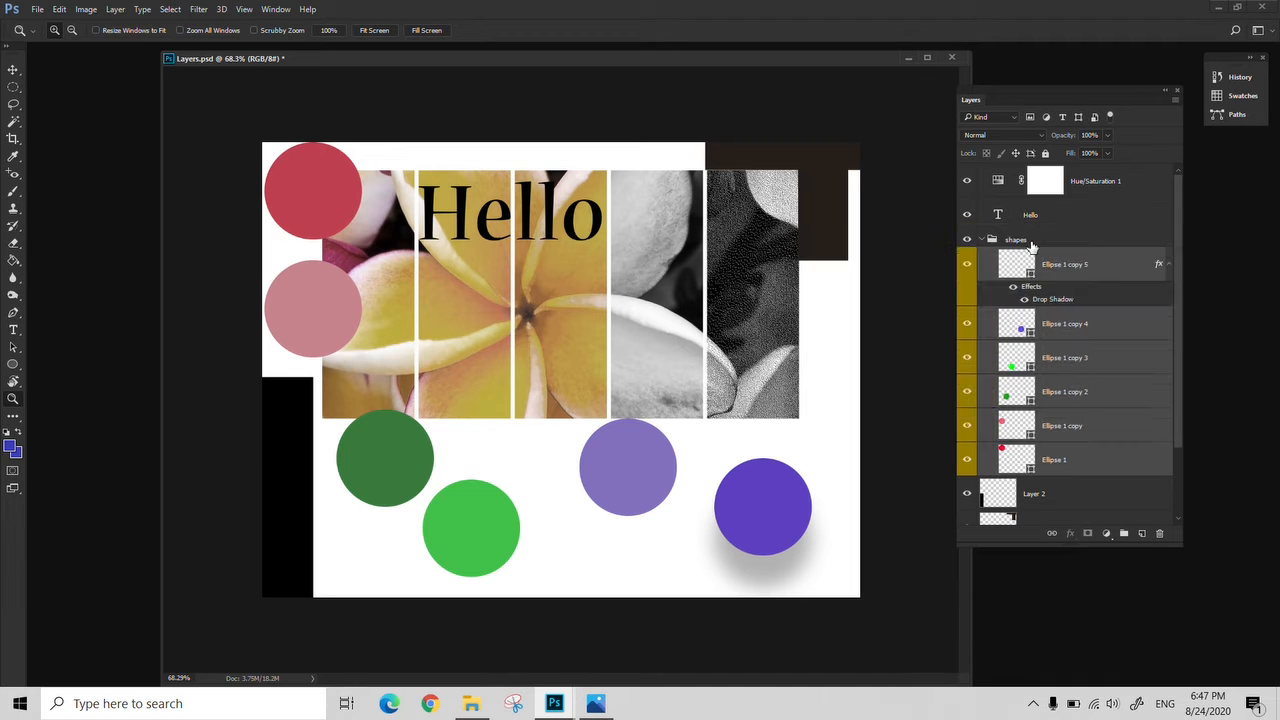
left_click(995, 495)
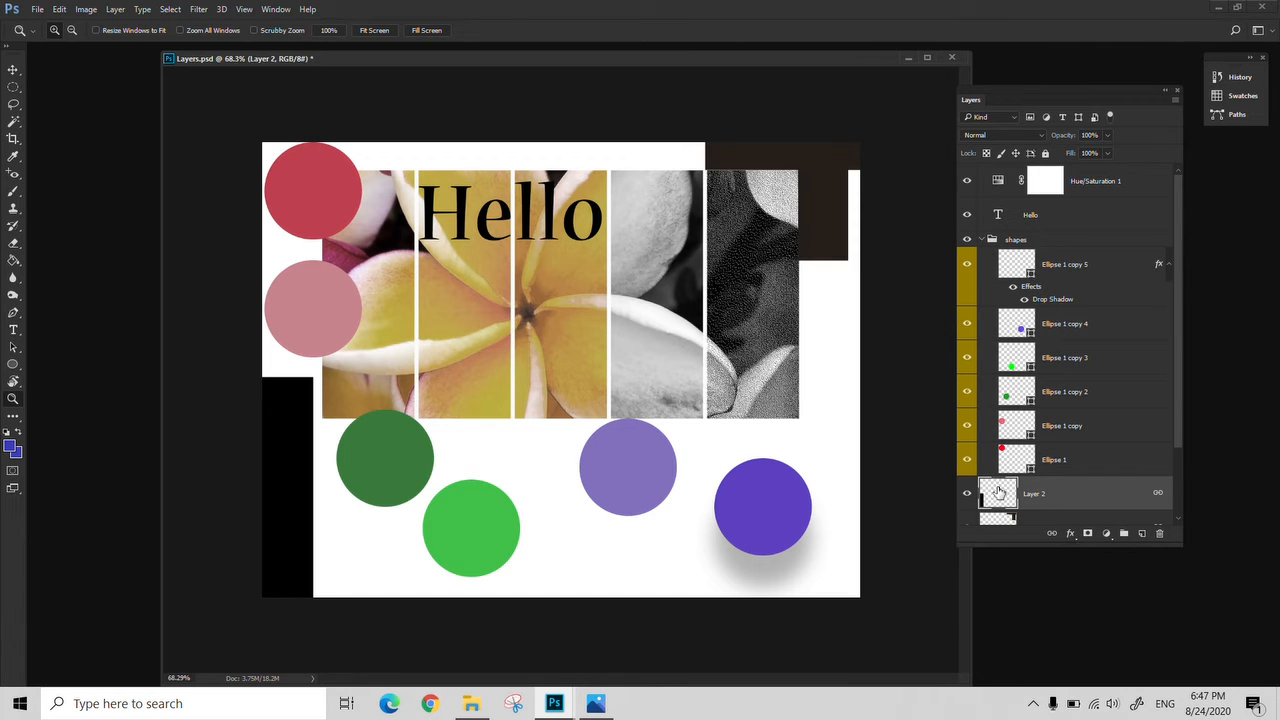
left_click(1047, 467)
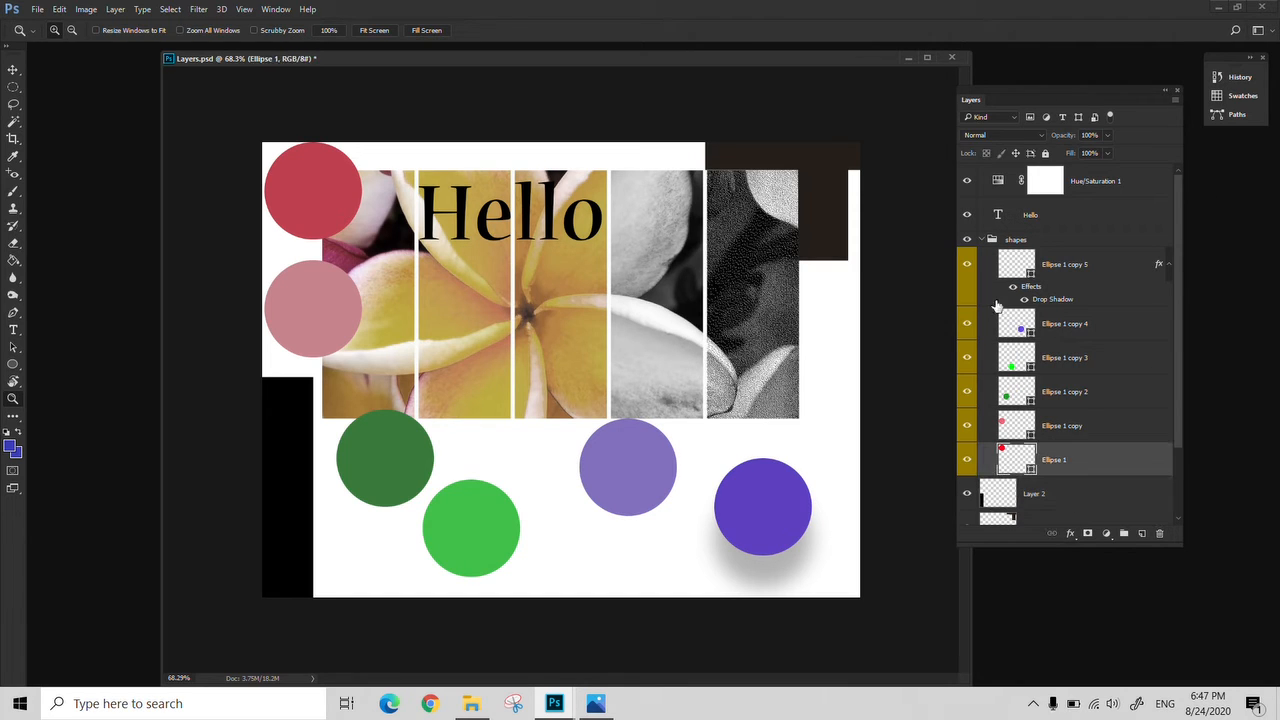
left_click(1047, 242)
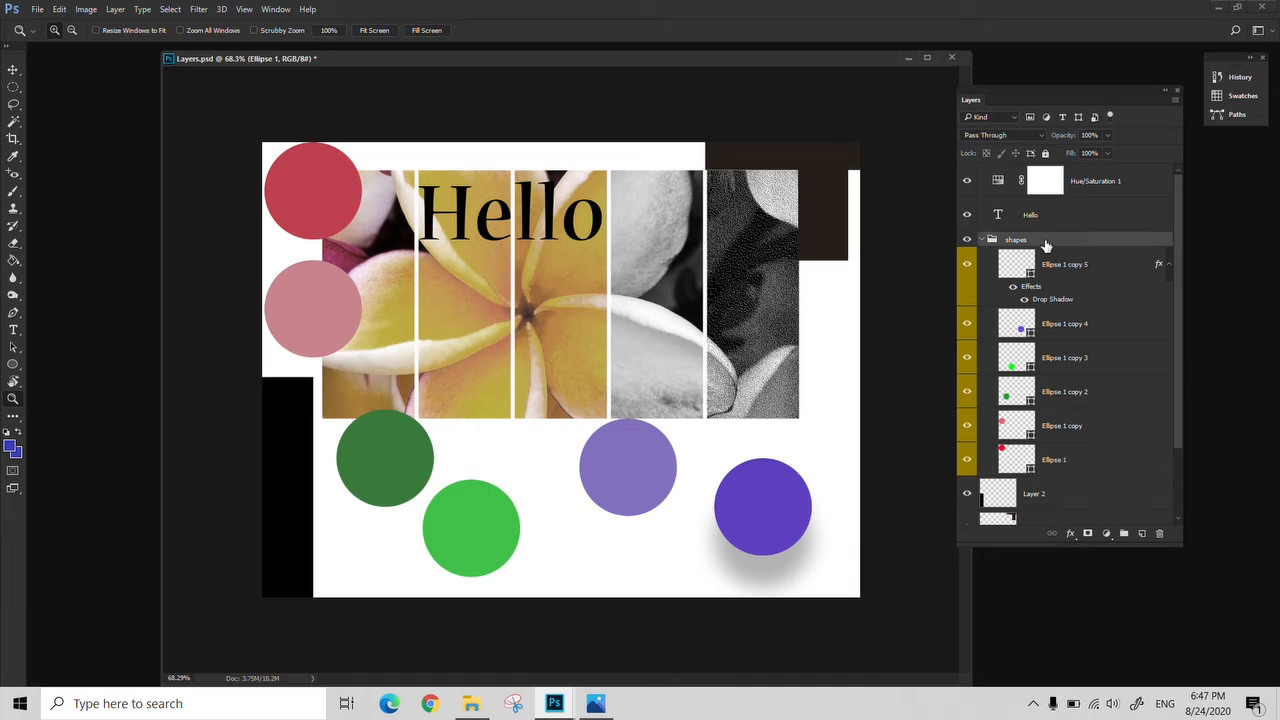
left_click(982, 242)
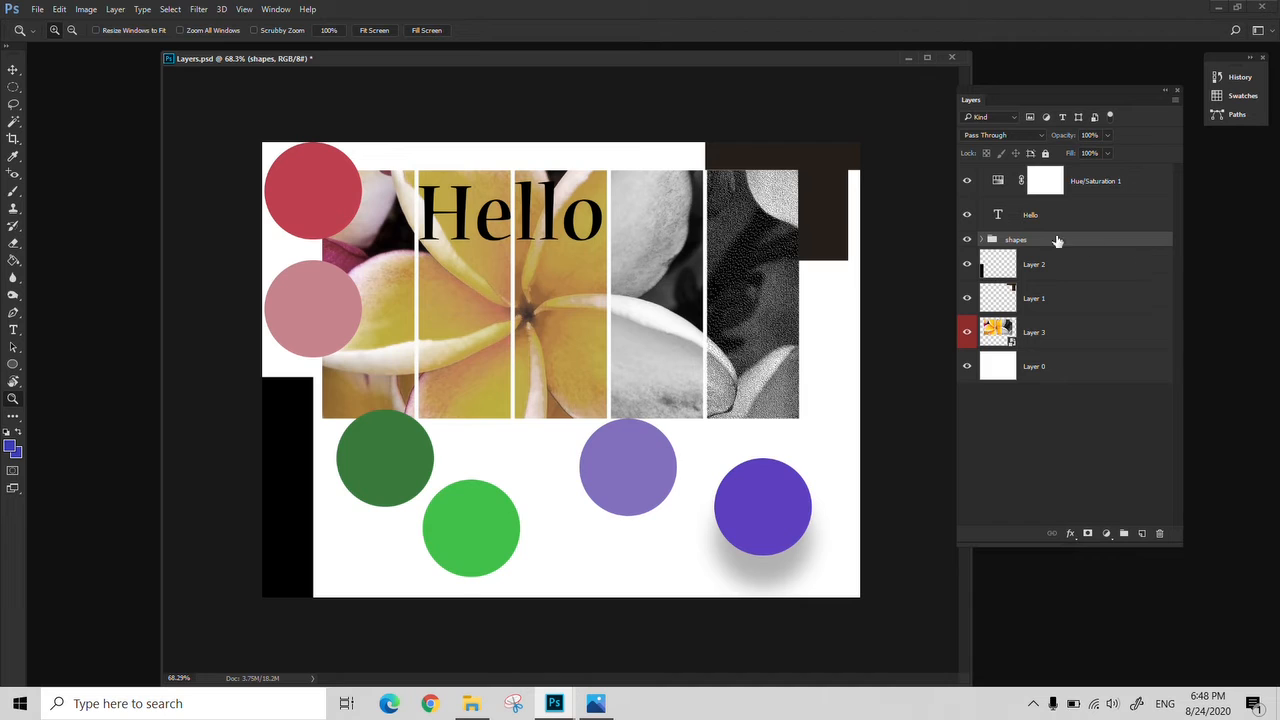
Create a second group above Layer 2, move Layer 2 and Layer 1 into it, and collapse it
left_click(1031, 262)
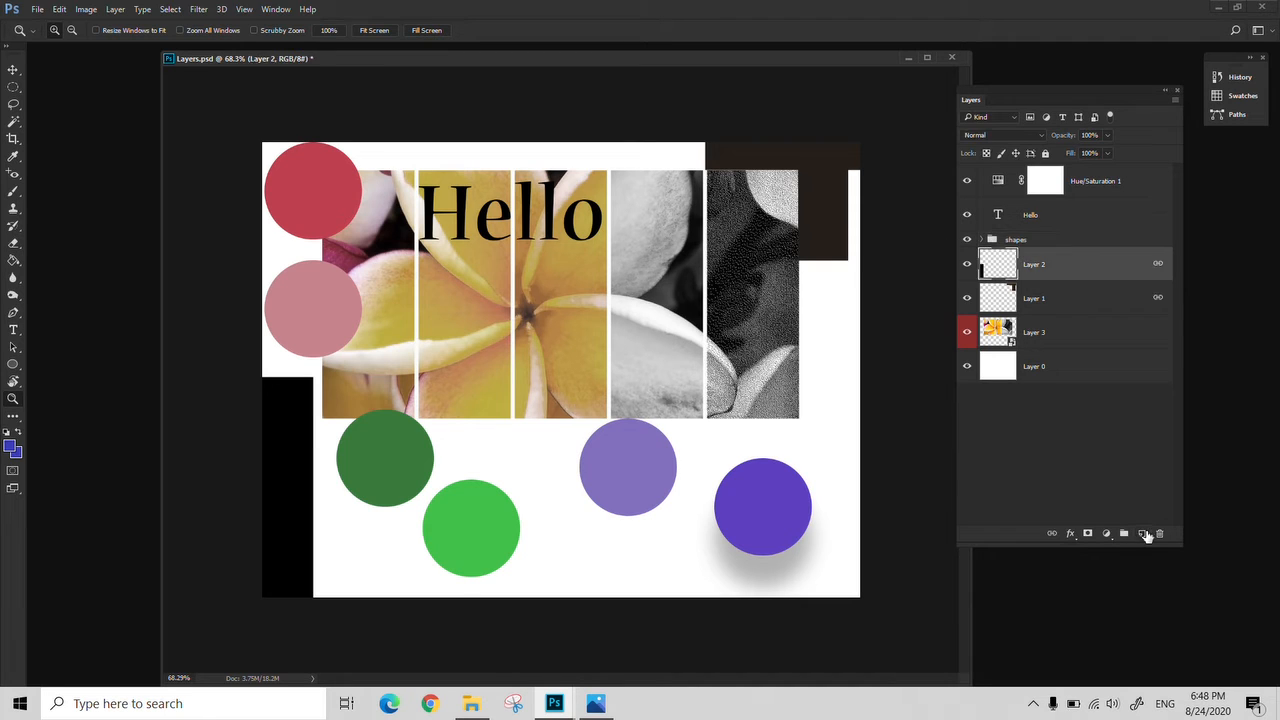
left_click(1126, 535)
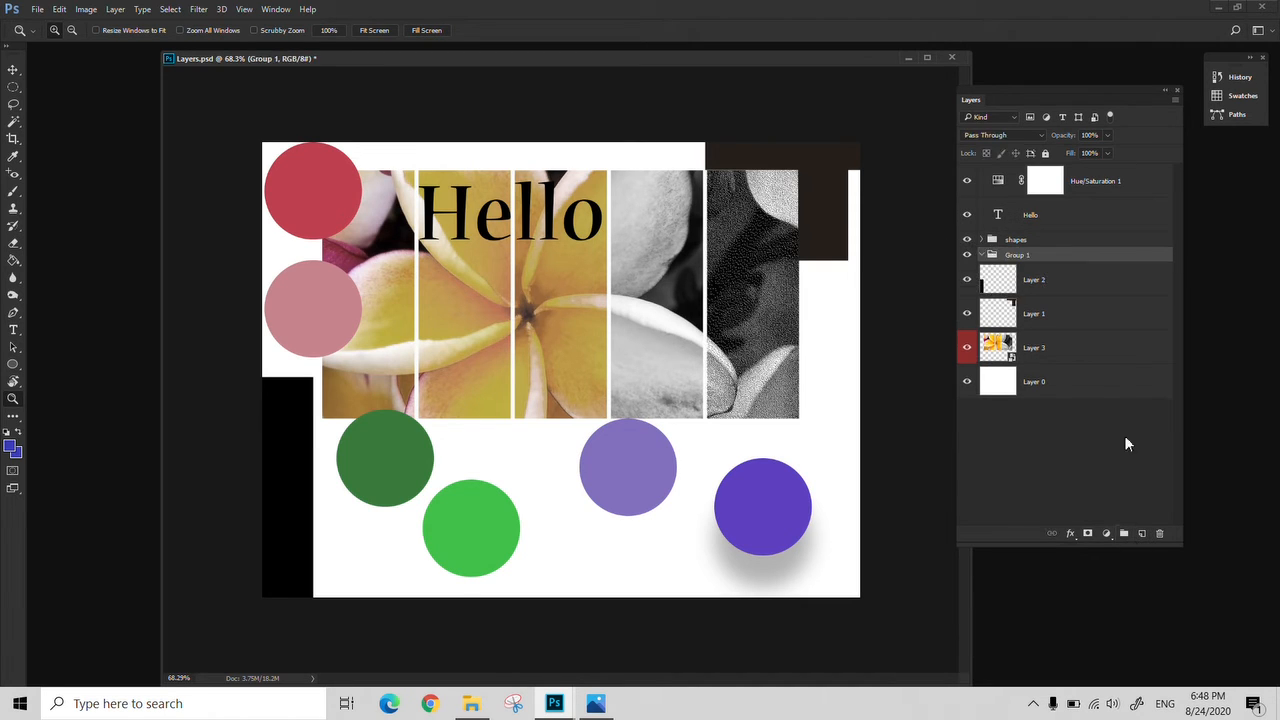
left_click(1057, 281)
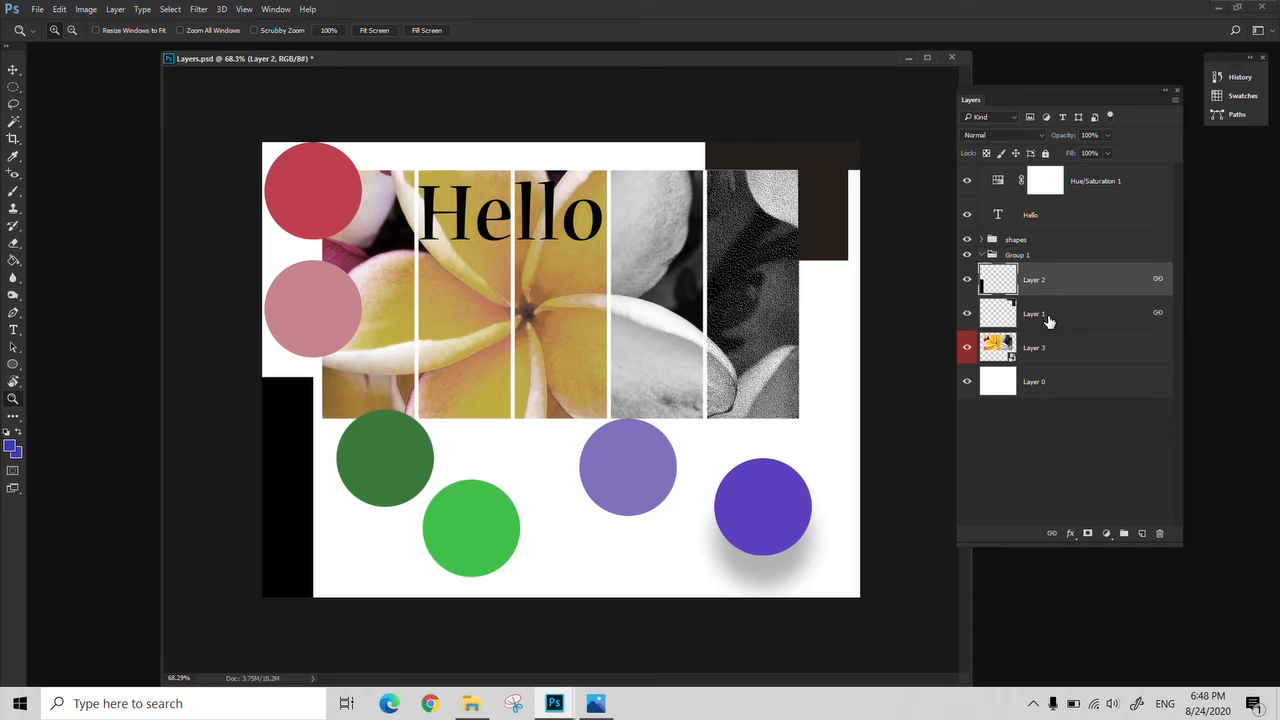
left_click(1049, 320, "shift")
left_click_drag(1051, 294, 1040, 258)
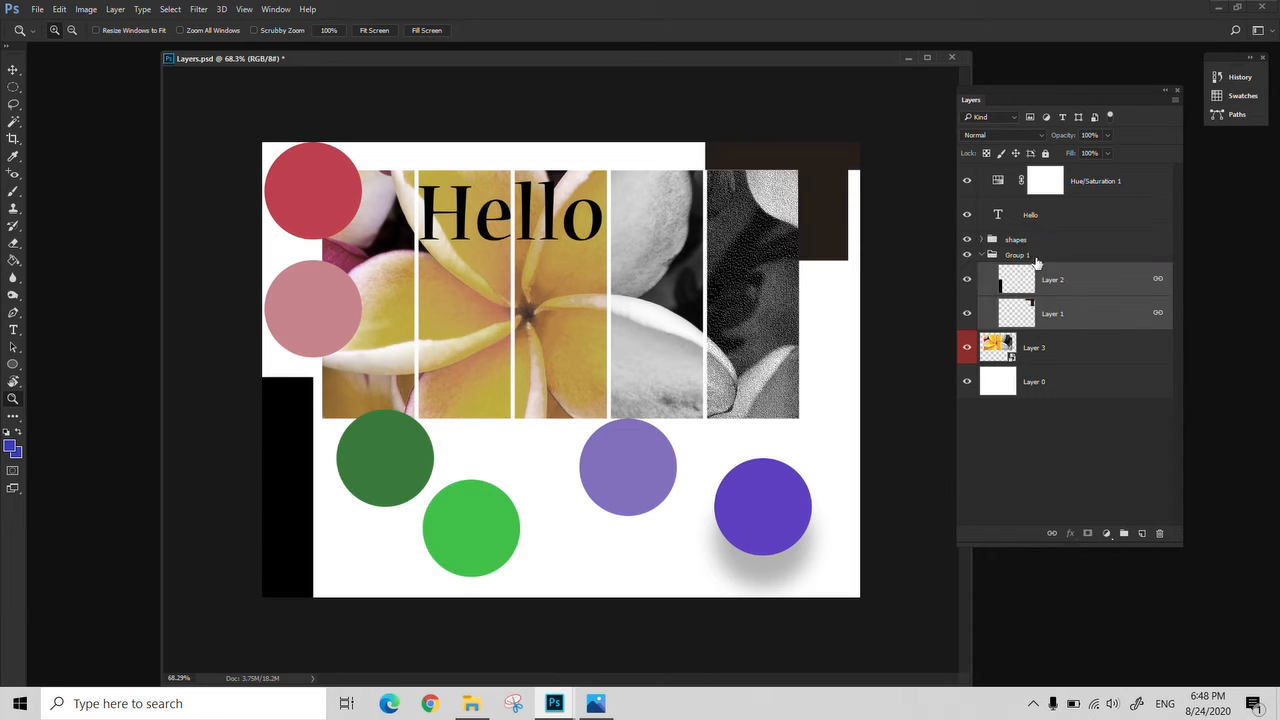
left_click(983, 256)
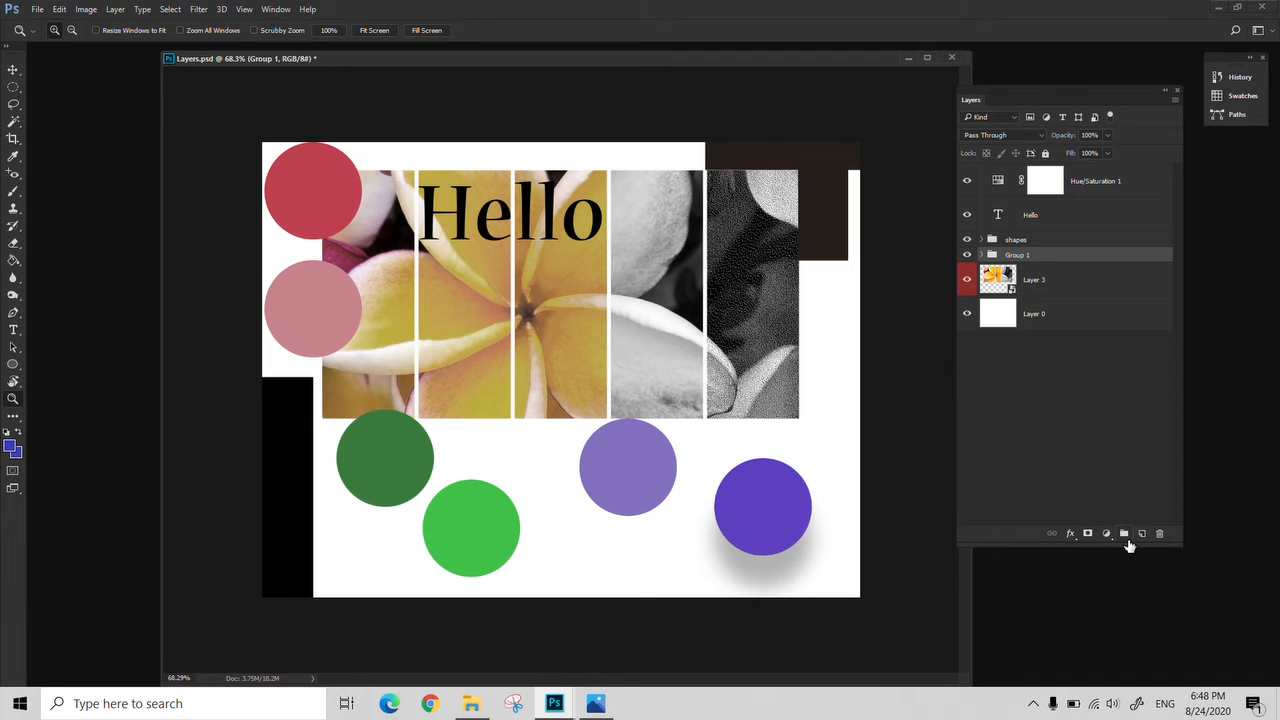
Expand both layer groups, give the shapes group the Violet color label, and collapse both groups
left_click(985, 256)
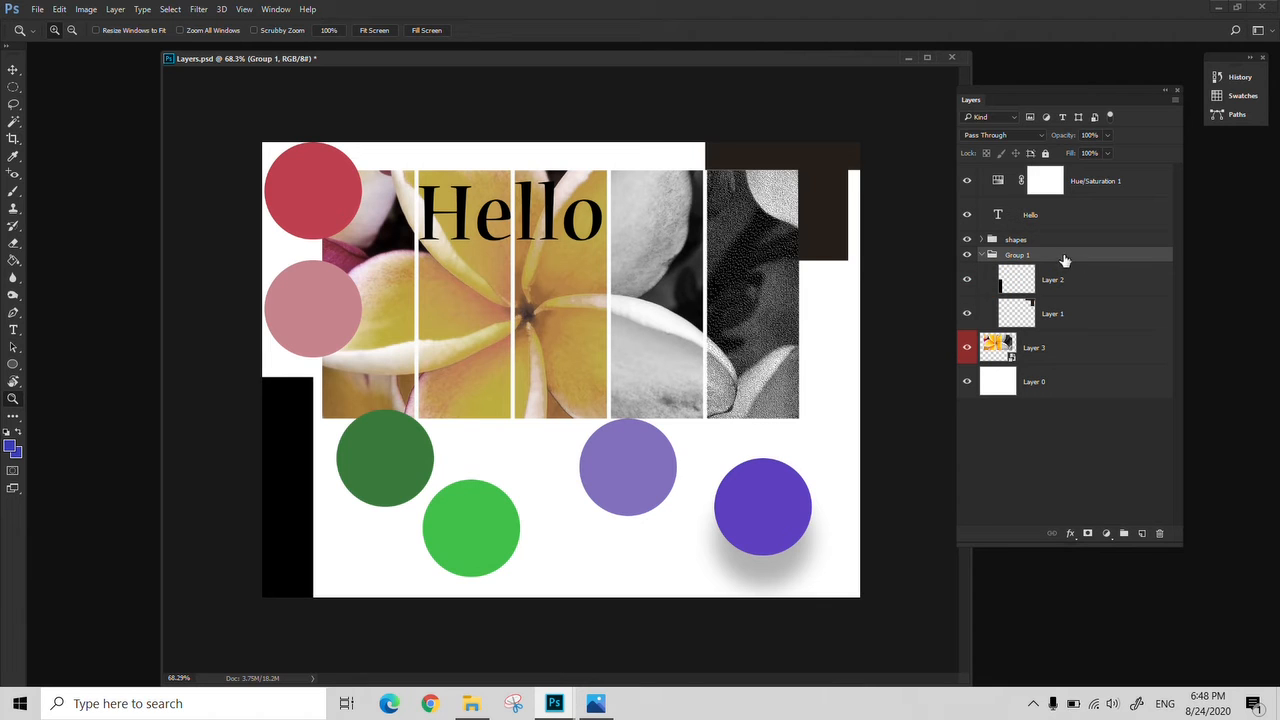
left_click(985, 241)
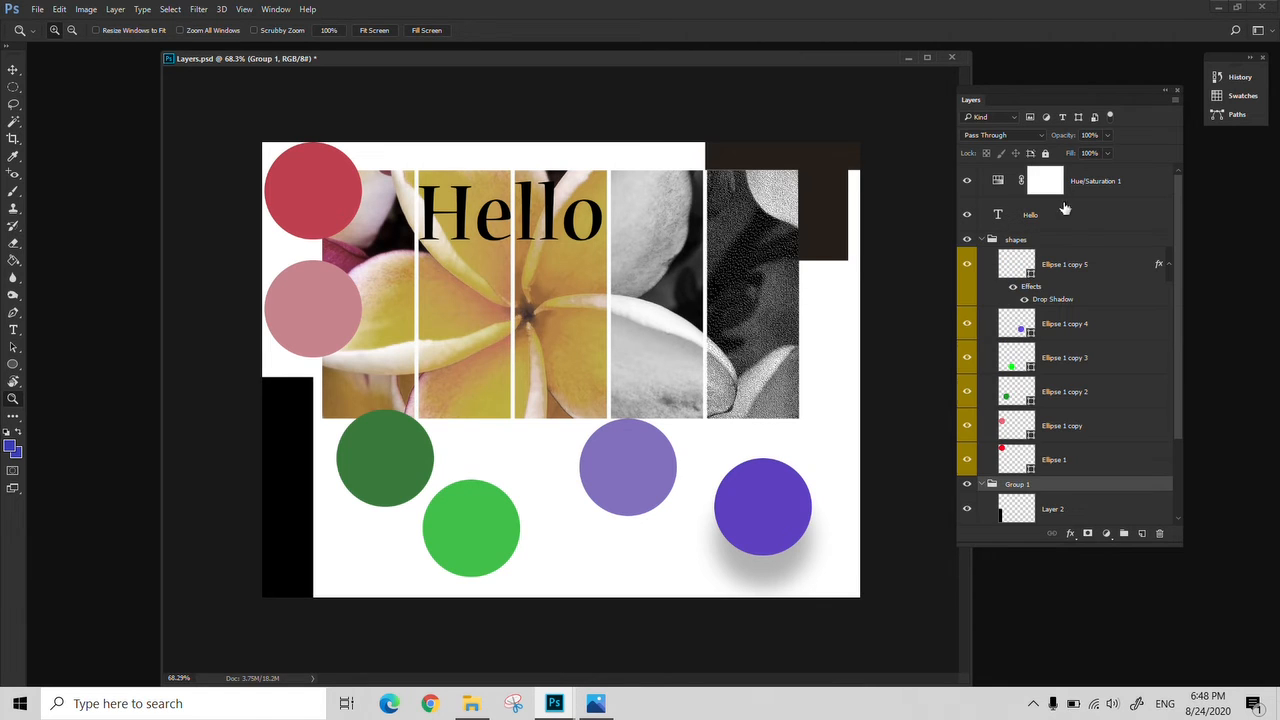
right_click(1022, 245)
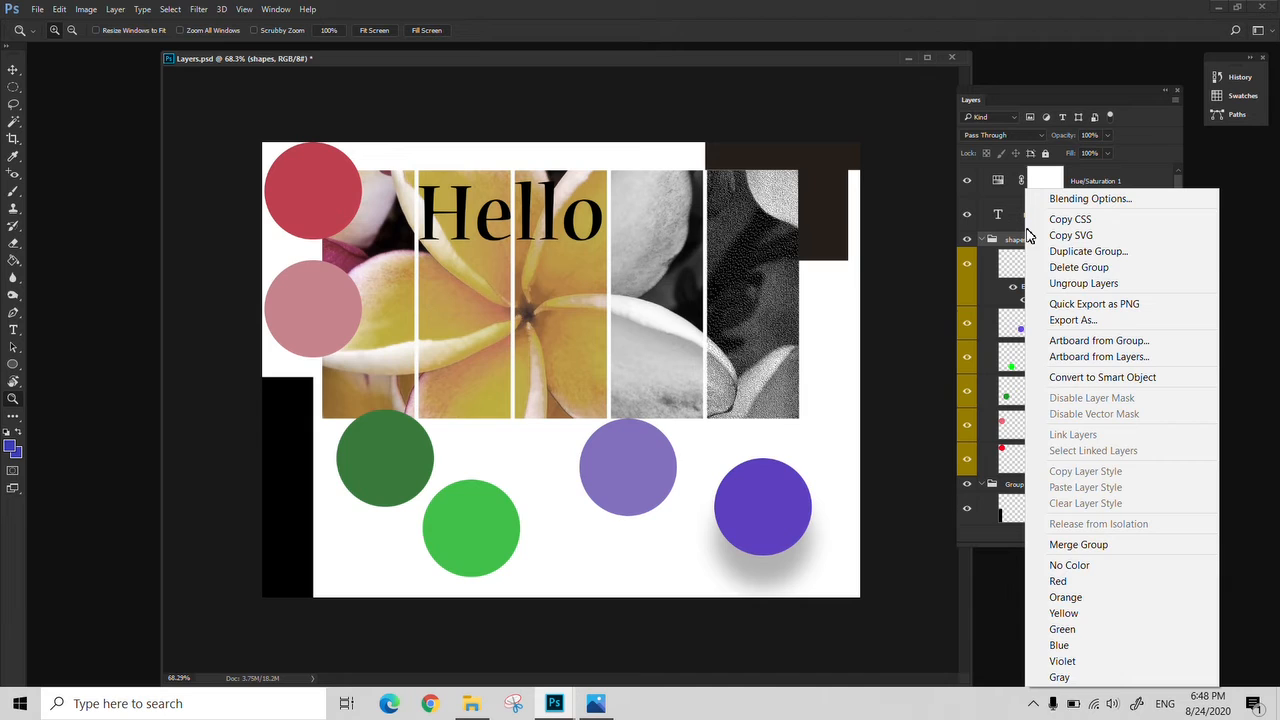
left_click(1075, 662)
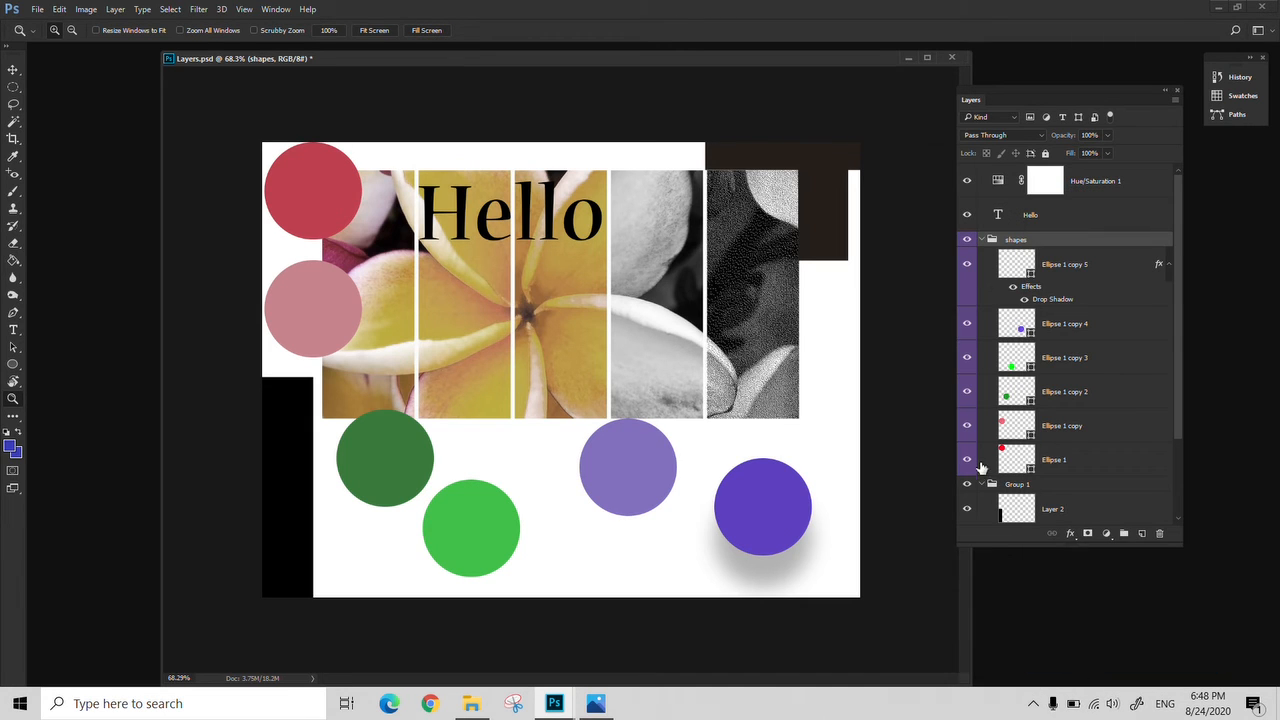
left_click(981, 239)
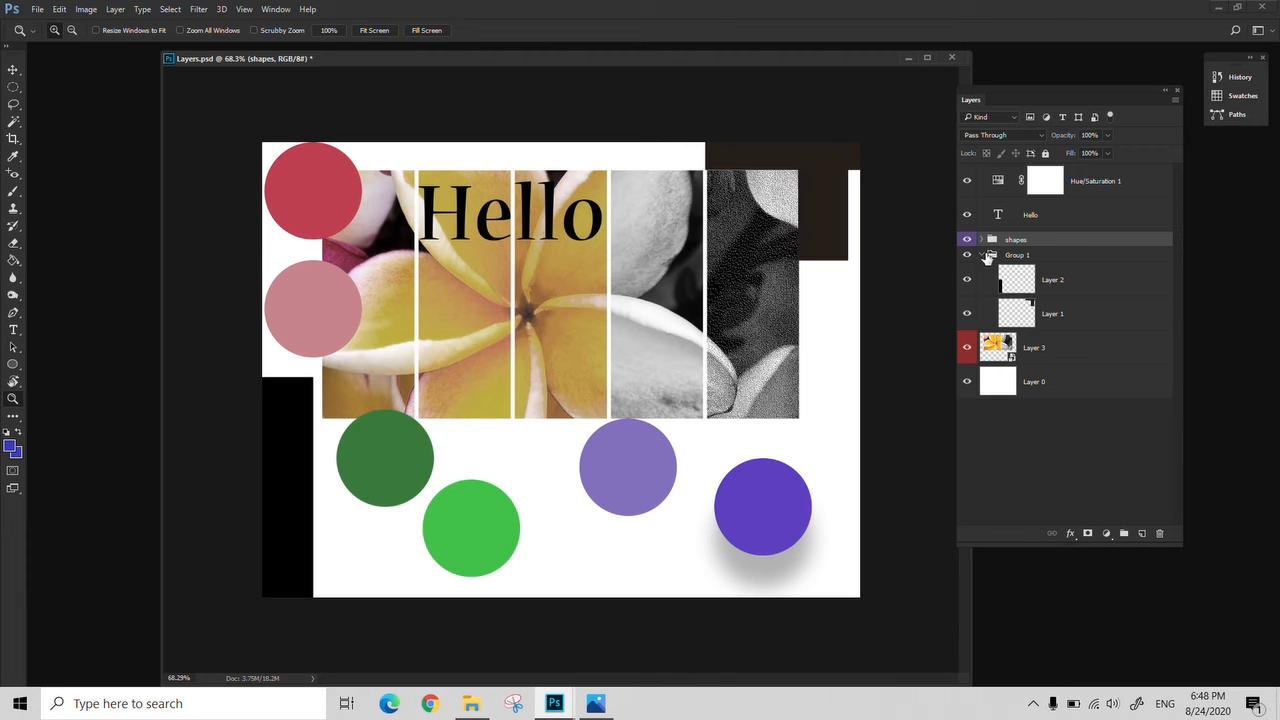
left_click(983, 255)
key("v")
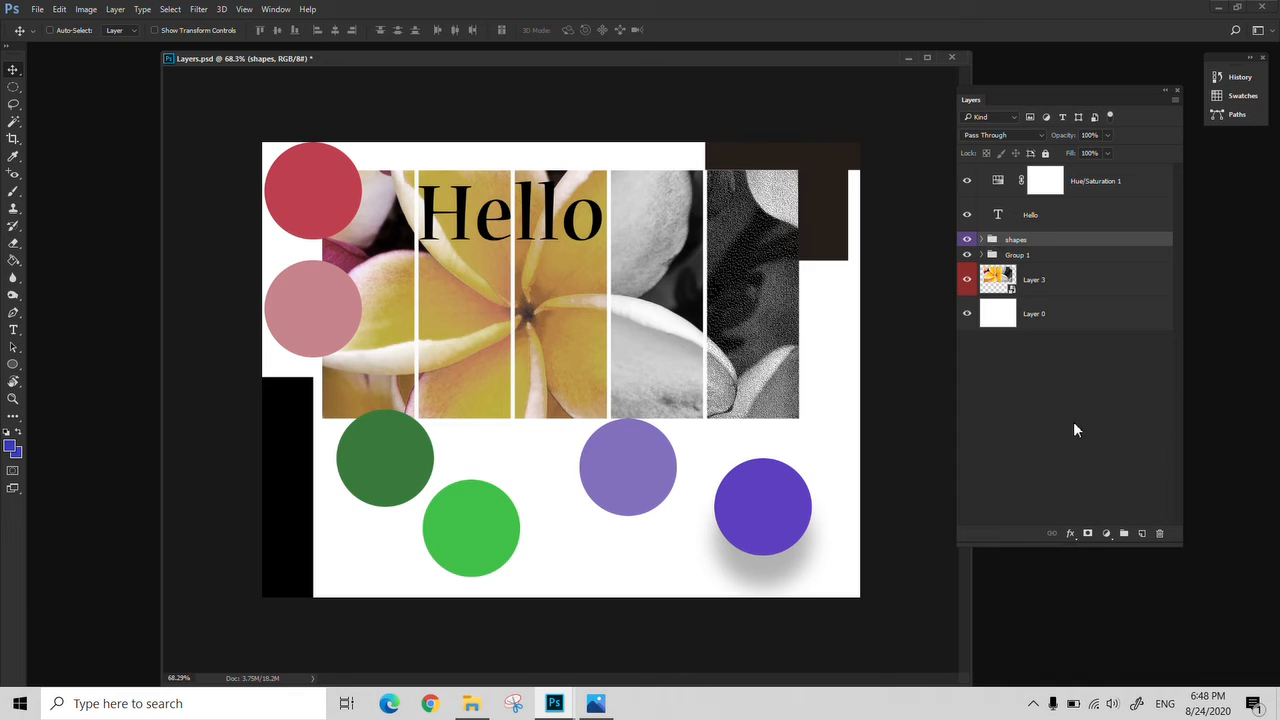
Close Layers.psd without saving its changes
left_click(1037, 280)
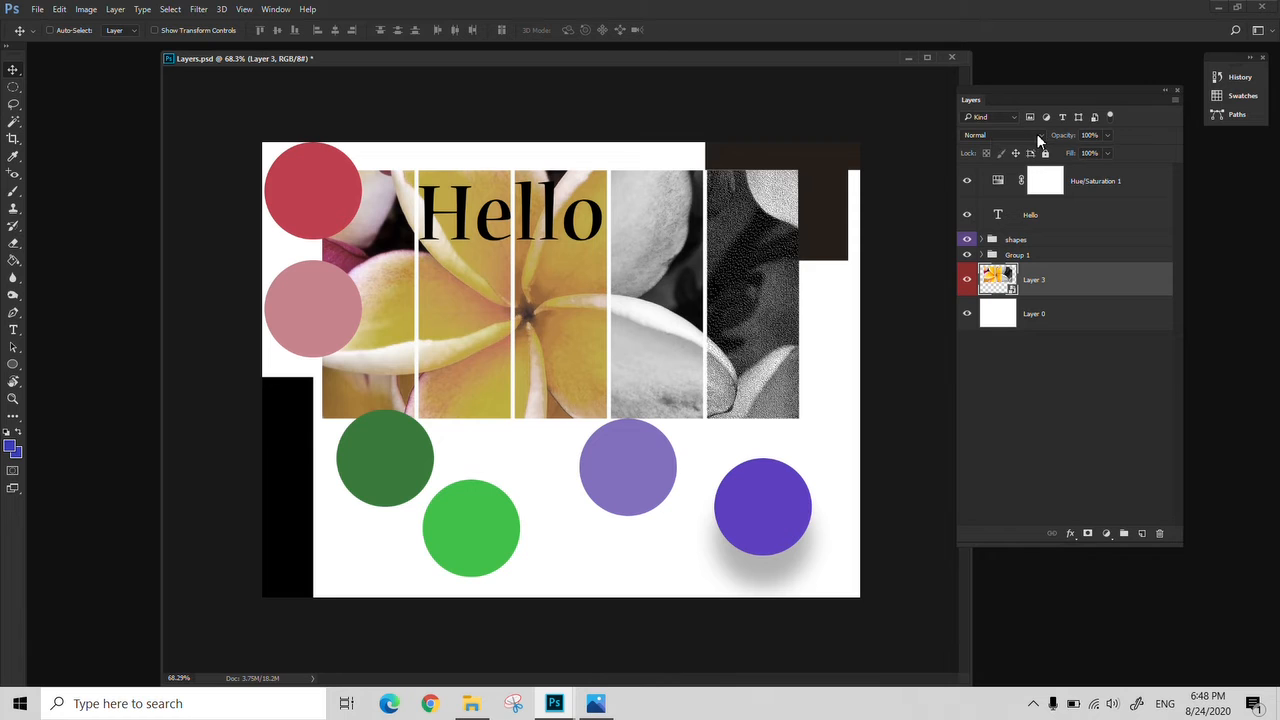
left_click(952, 57)
left_click(641, 268)
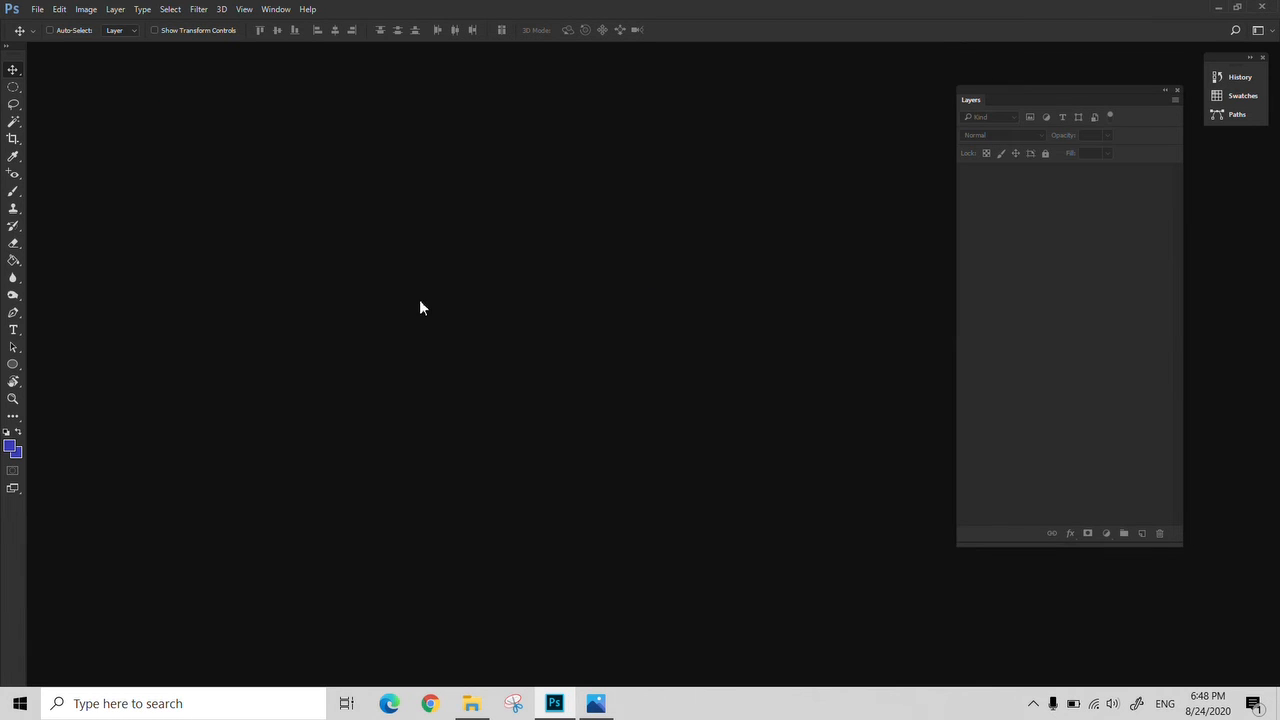
Open Mask.psd from the 008 folder and shift its document window toward the middle of the workspace
key("ctrl+o")
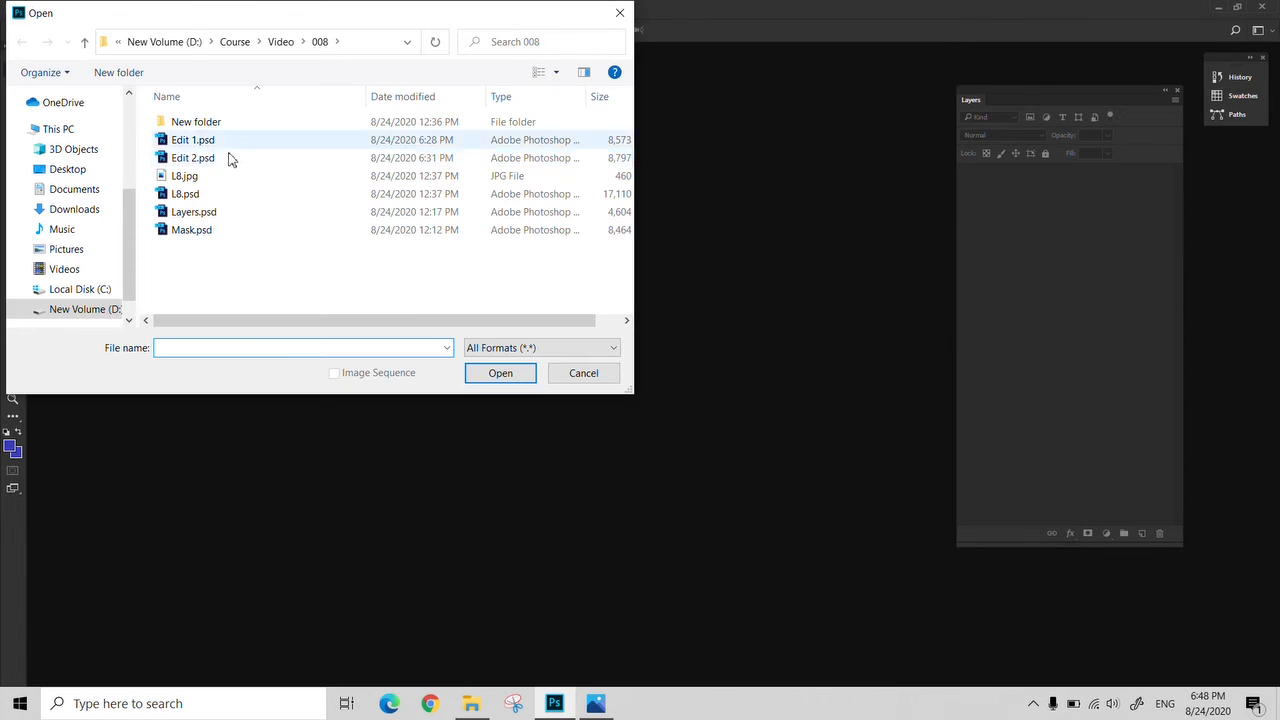
left_click(244, 219)
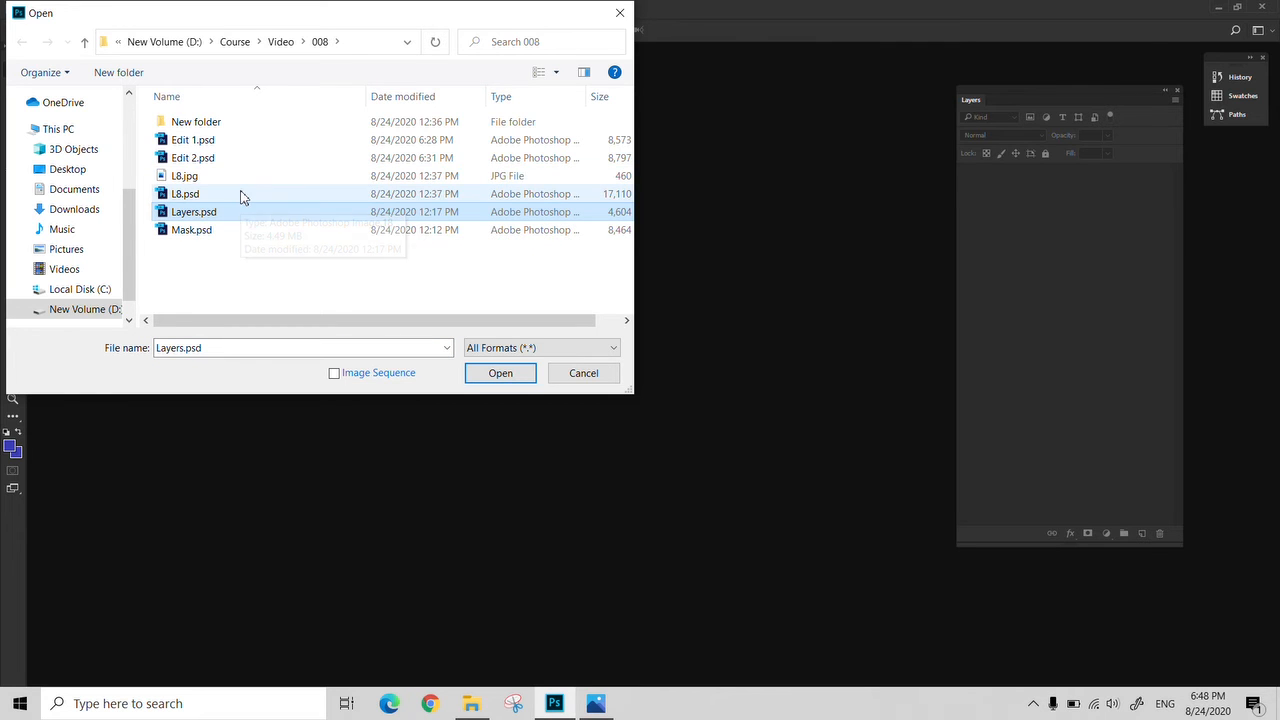
double_click(228, 232)
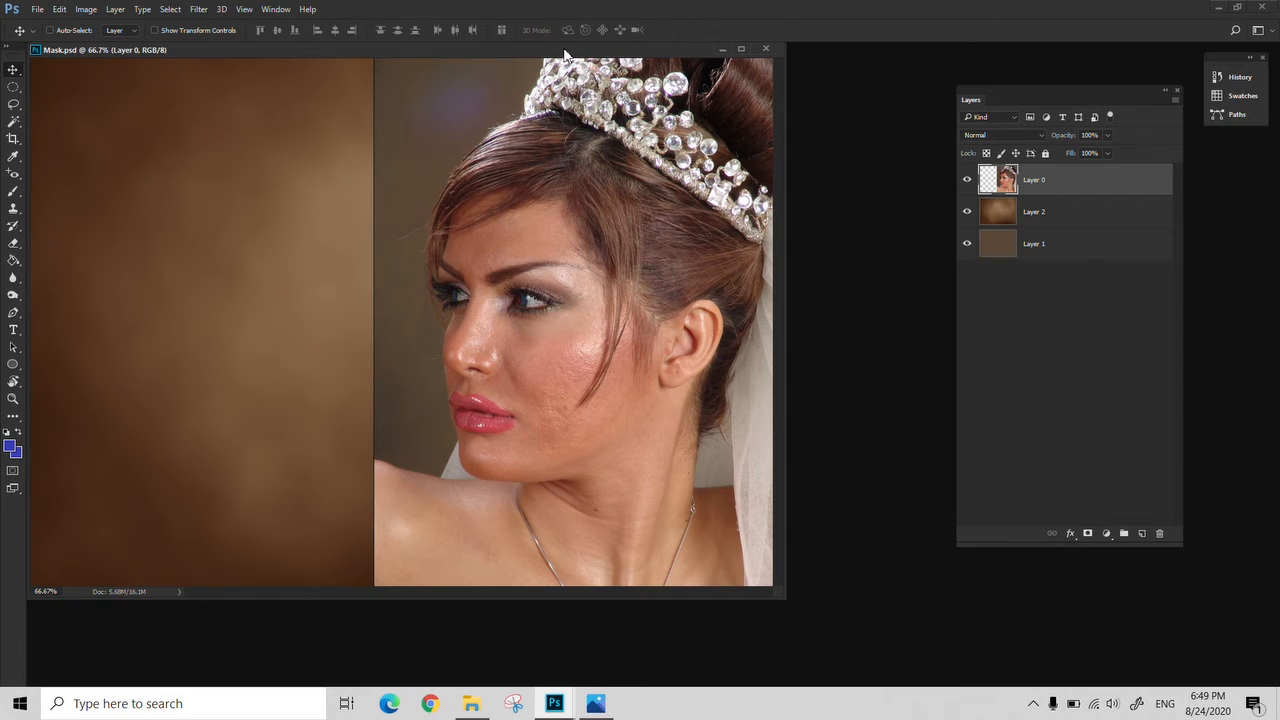
left_click_drag(565, 54, 628, 87)
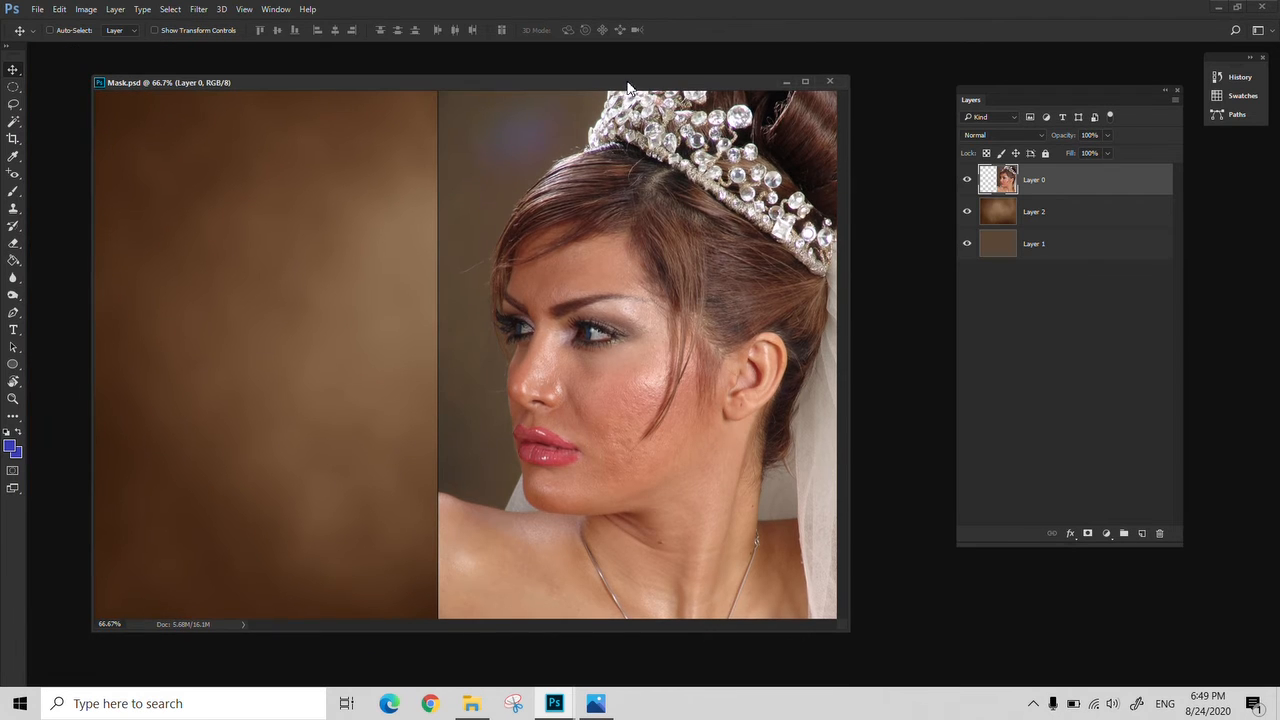
Try the darkening blend modes on Layer 0 one after another, from Darken and Multiply through Darker Color
left_click(995, 135)
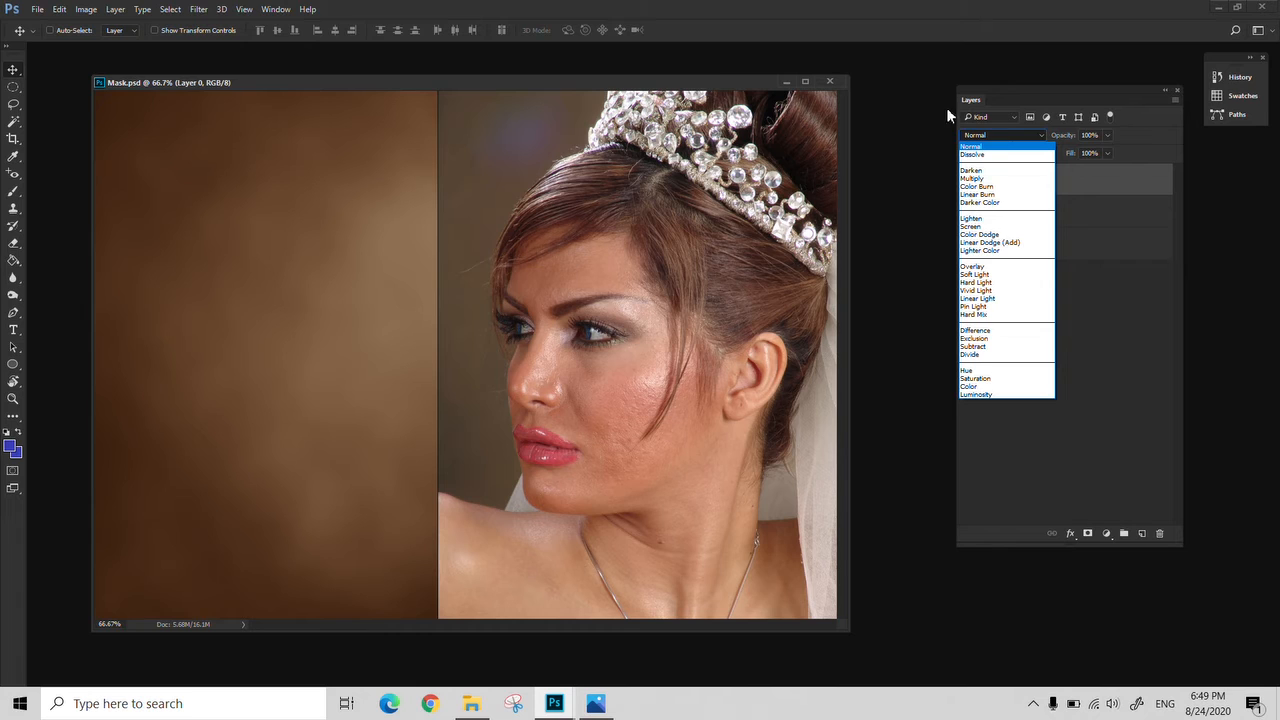
left_click(652, 86)
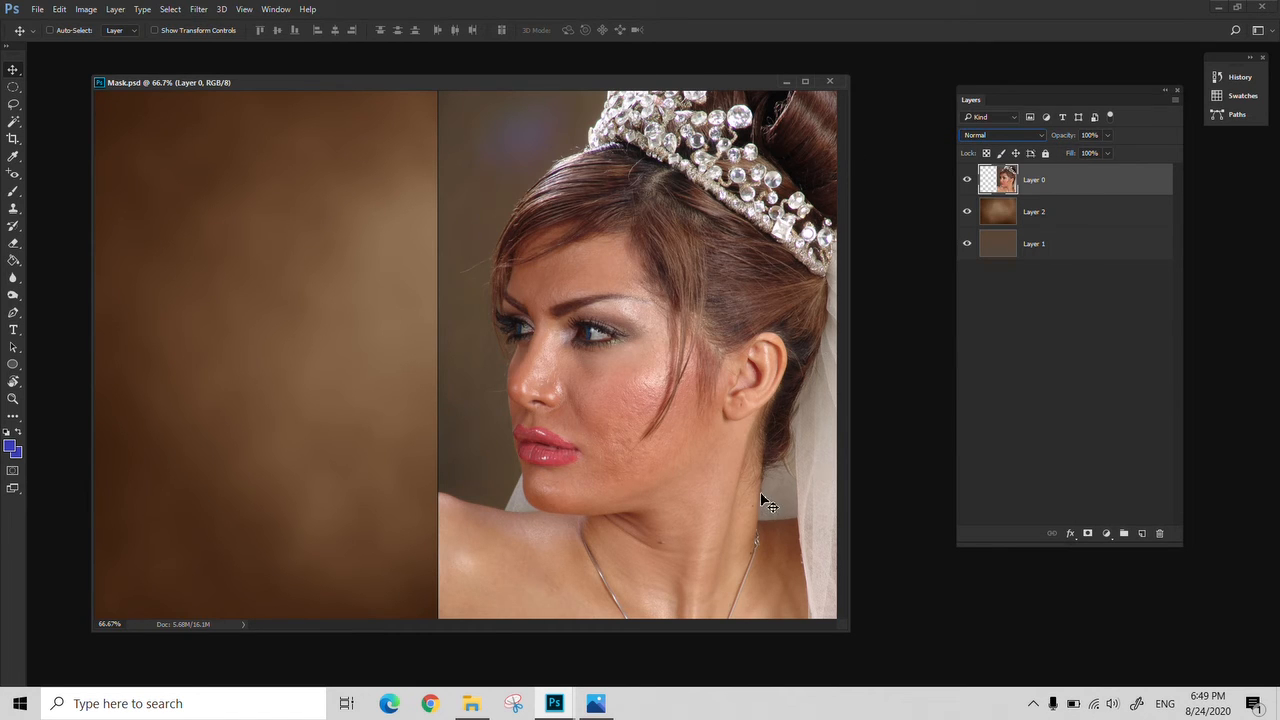
left_click(994, 134)
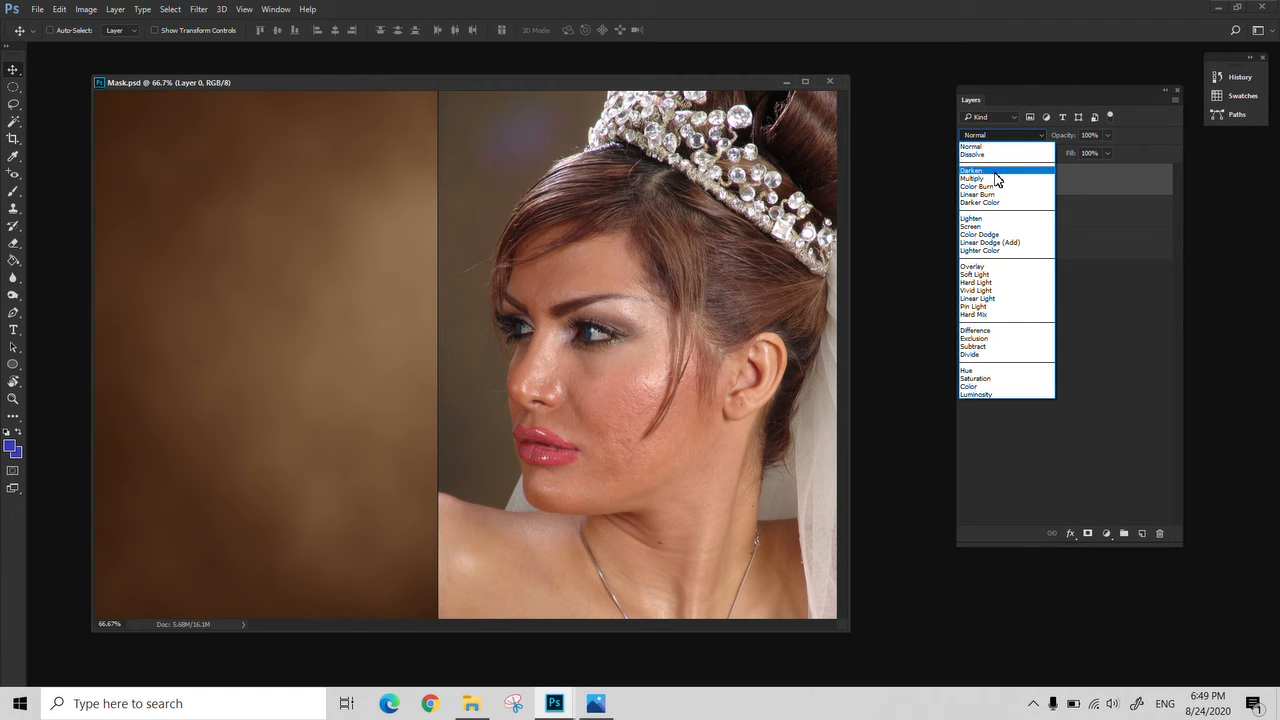
left_click(996, 171)
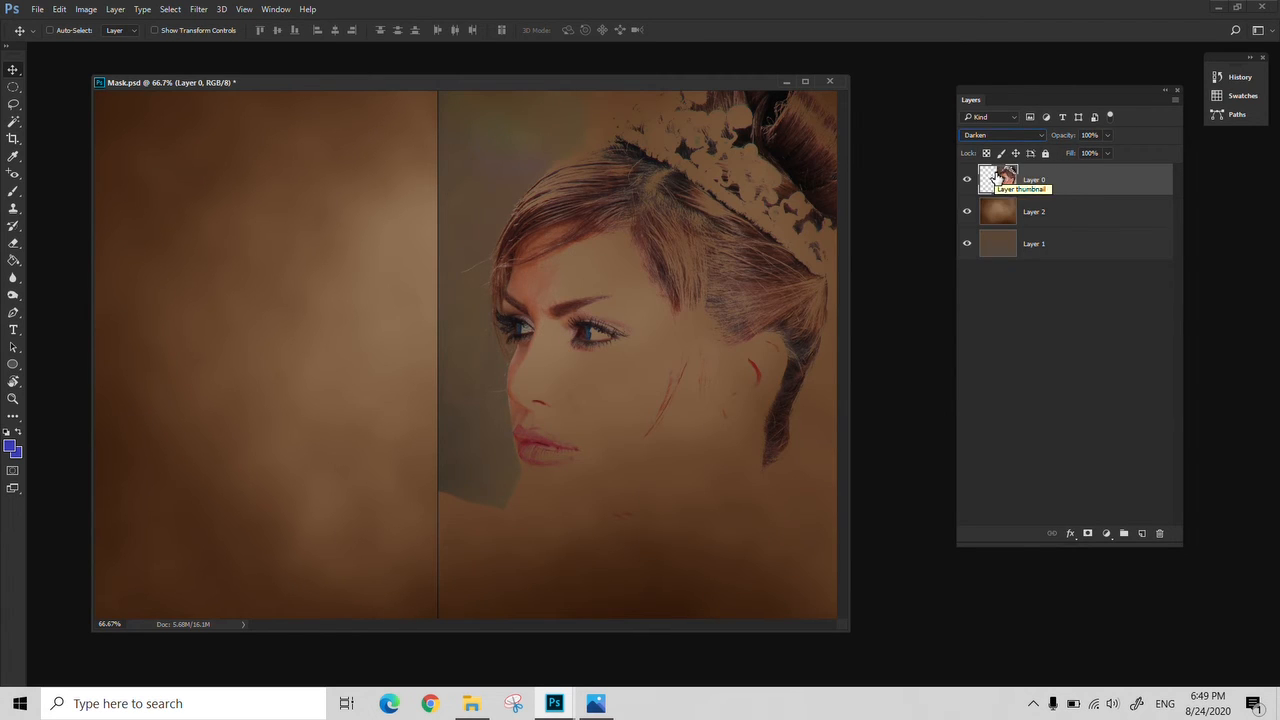
left_click(1010, 134)
left_click(1011, 137)
key("Down")
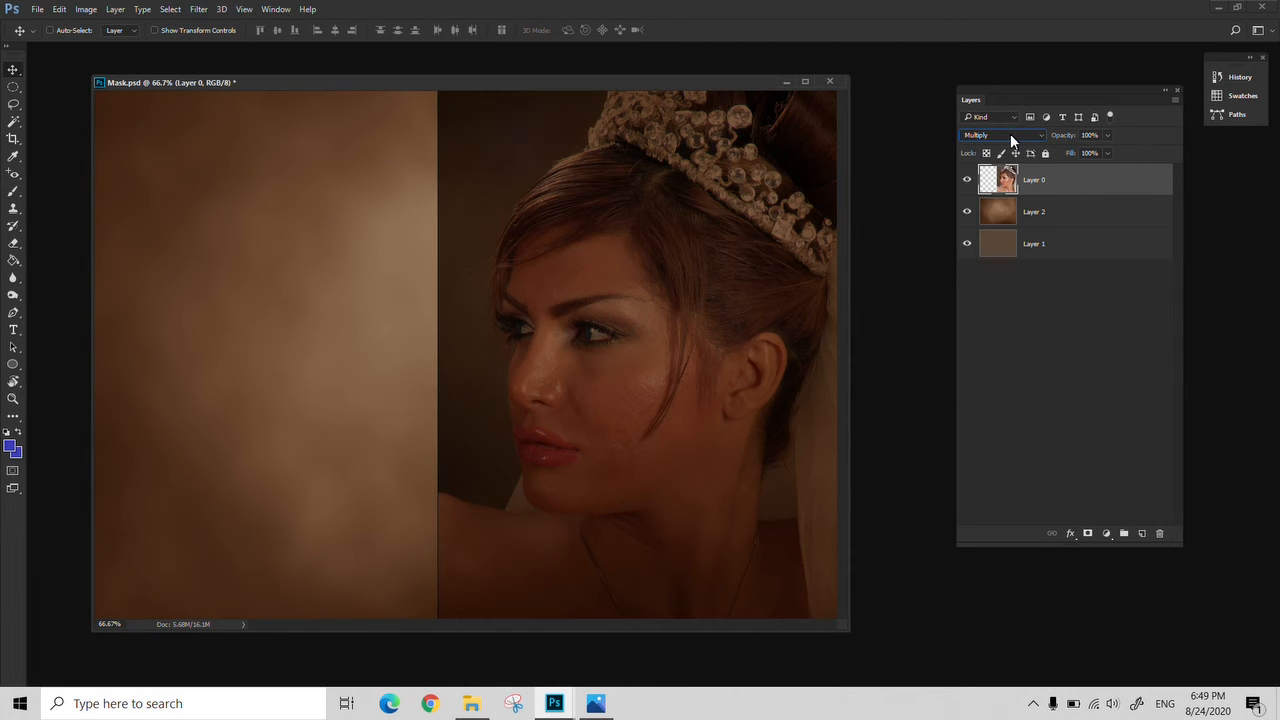
key("Down")
key("Down")
key("Down")
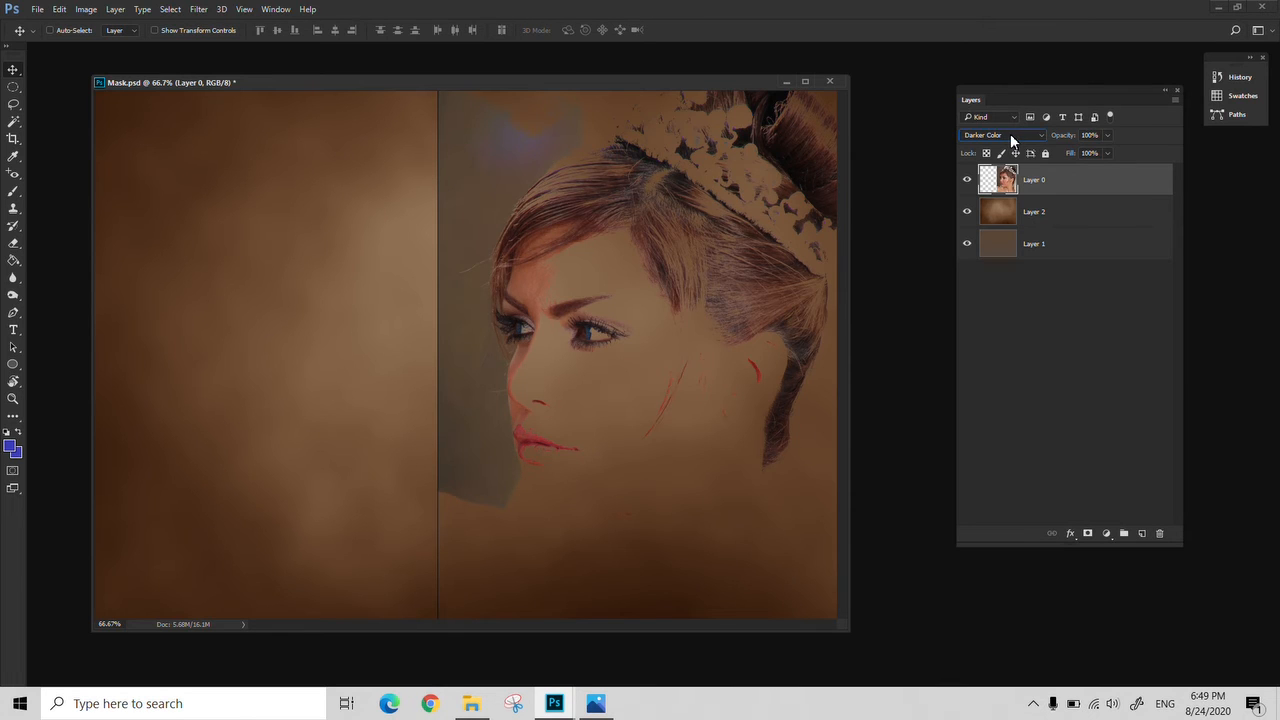
Cycle Layer 0 through the lightening blend modes, from Lighten, Screen and Color Dodge to Linear Dodge (Add) and Lighter Color
key("Down")
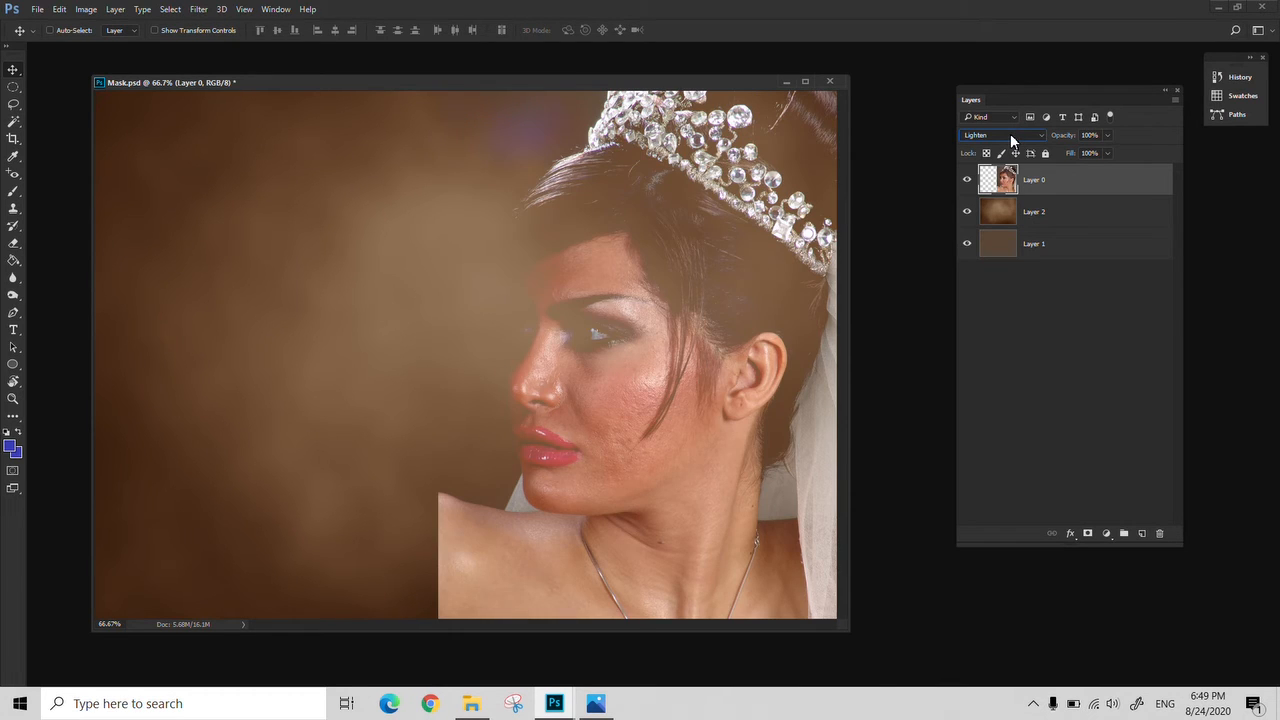
key("Down")
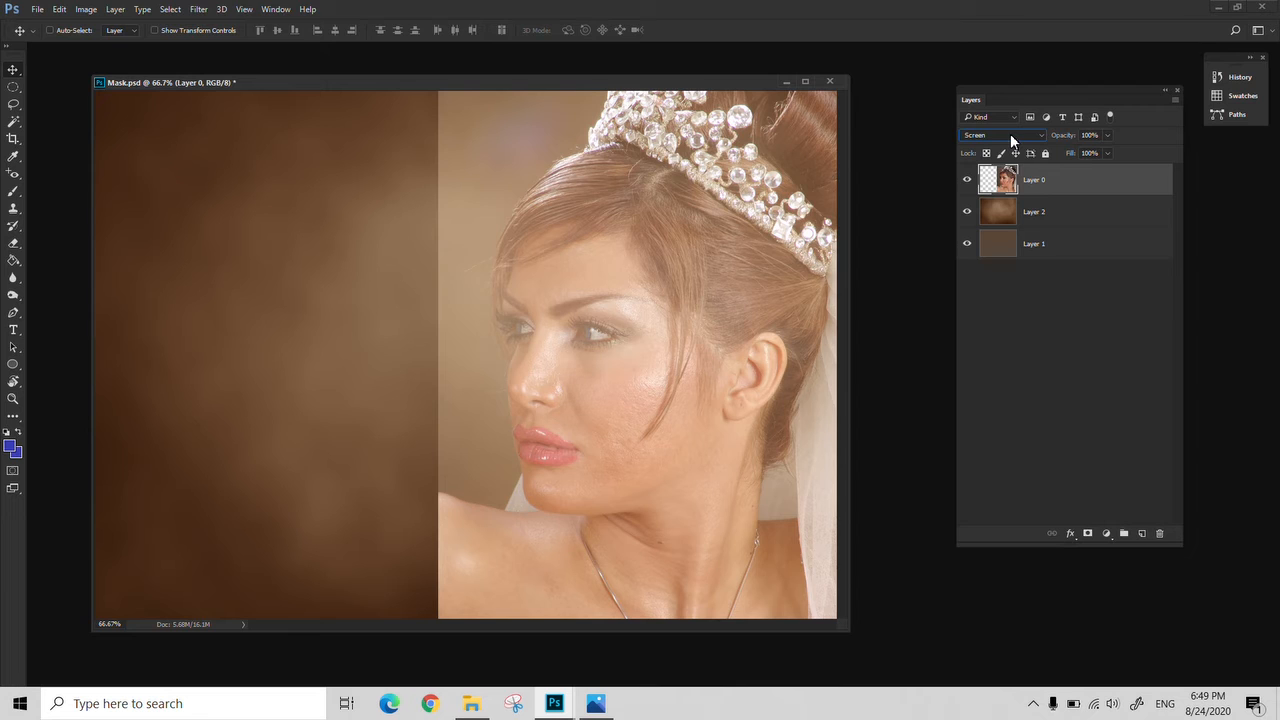
key("Down")
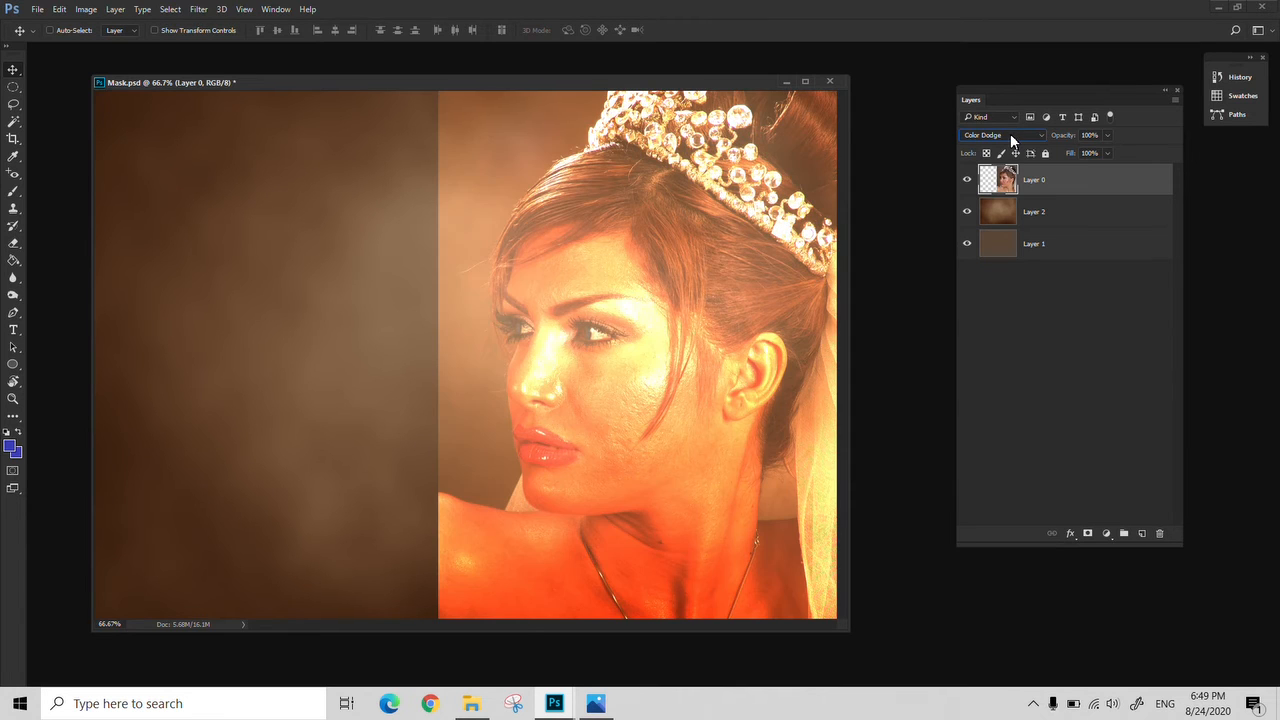
key("Down")
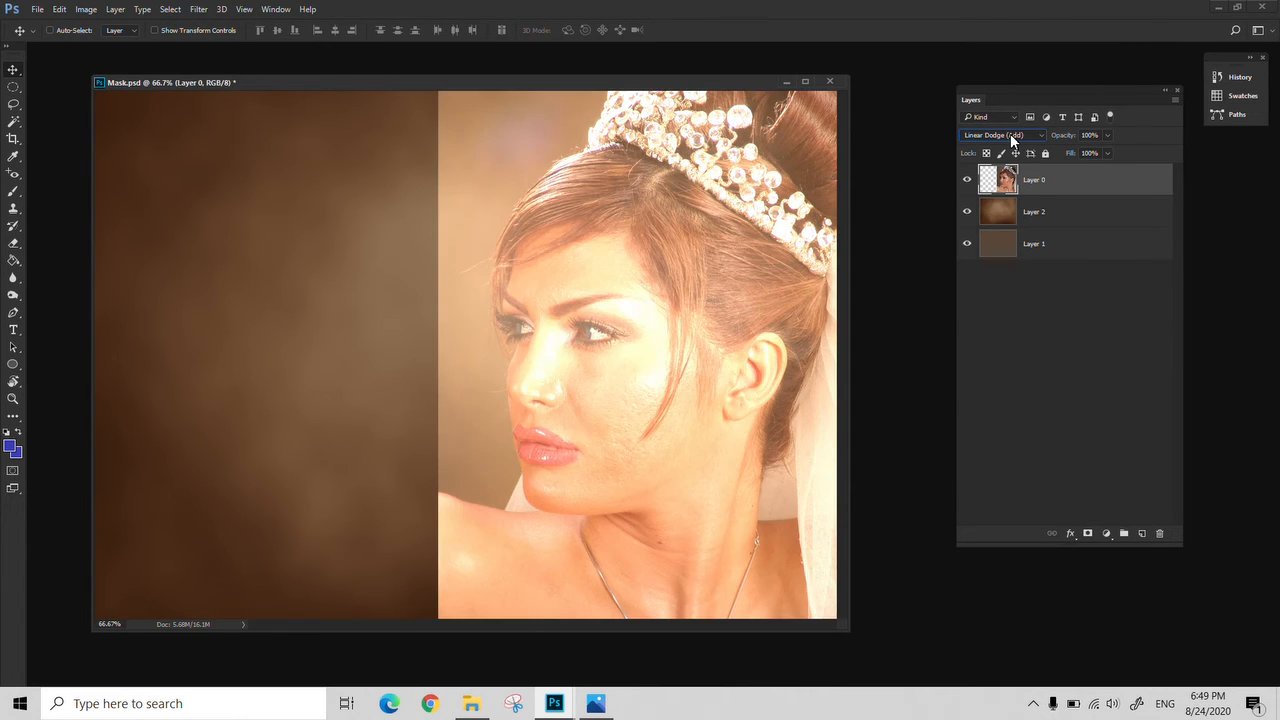
key("Down")
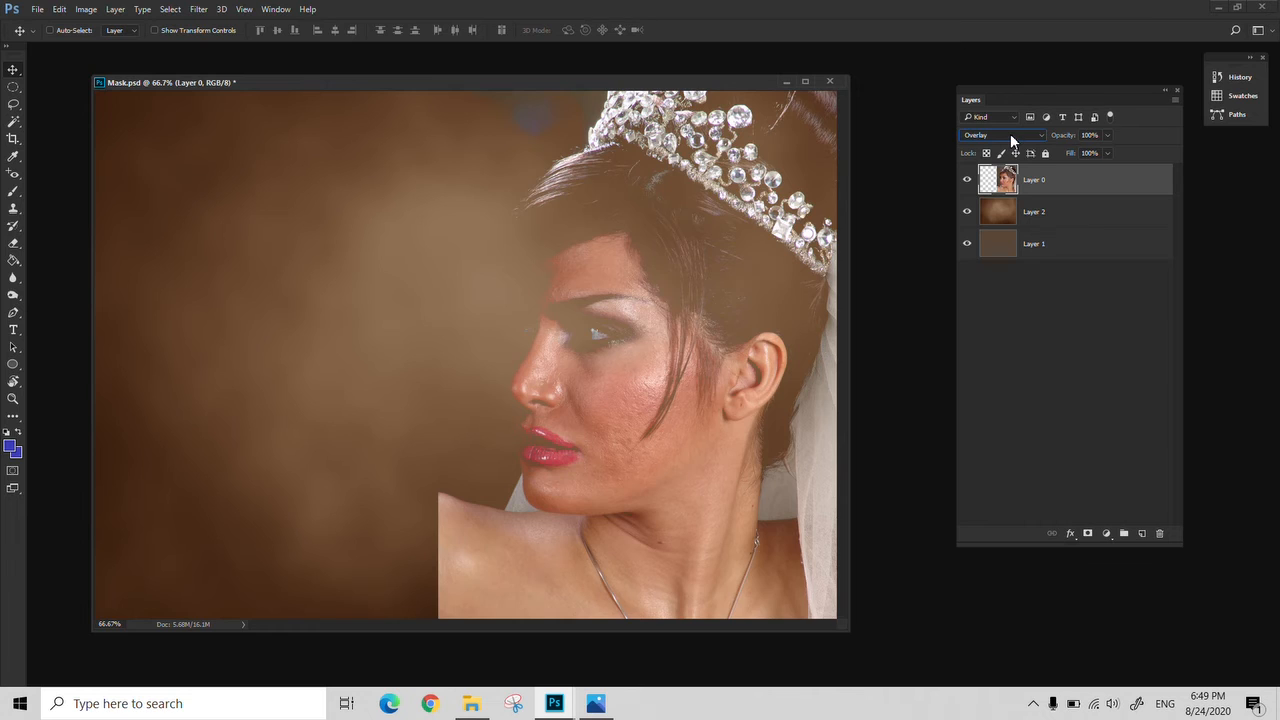
Cycle Layer 0 through the contrast blend modes Overlay, Soft Light, Hard Light and Vivid Light
key("Down")
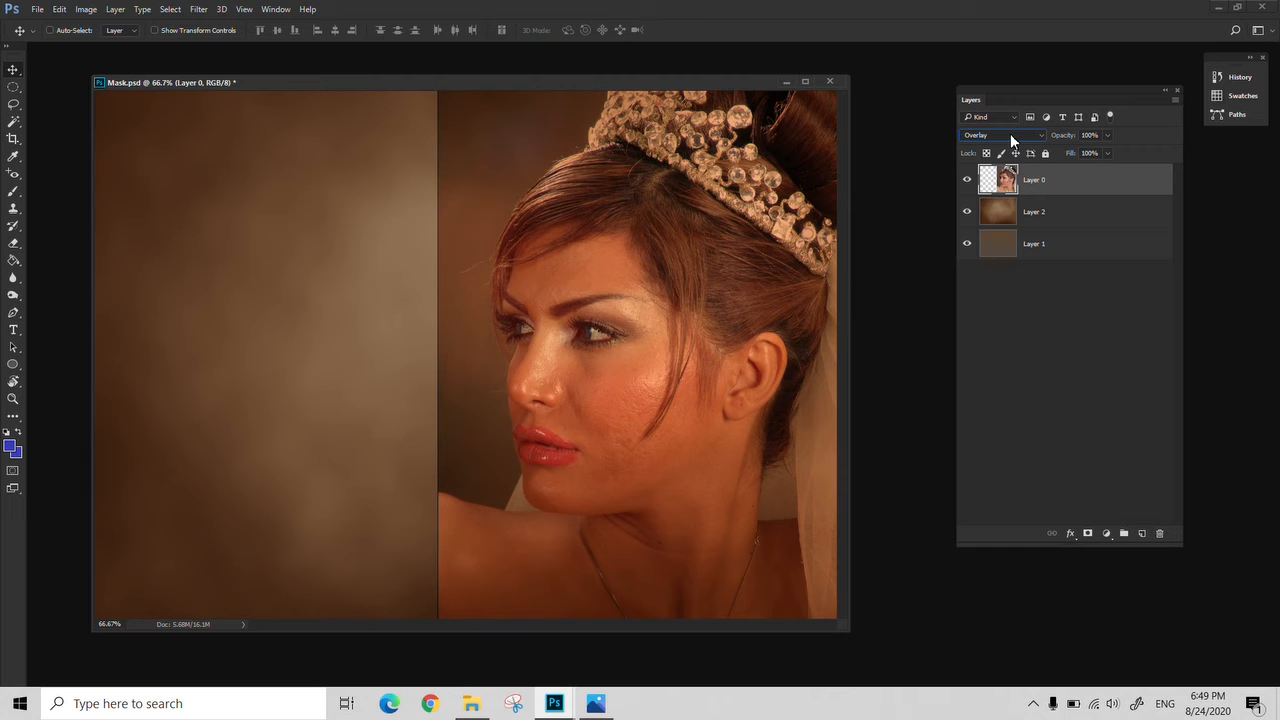
key("Down")
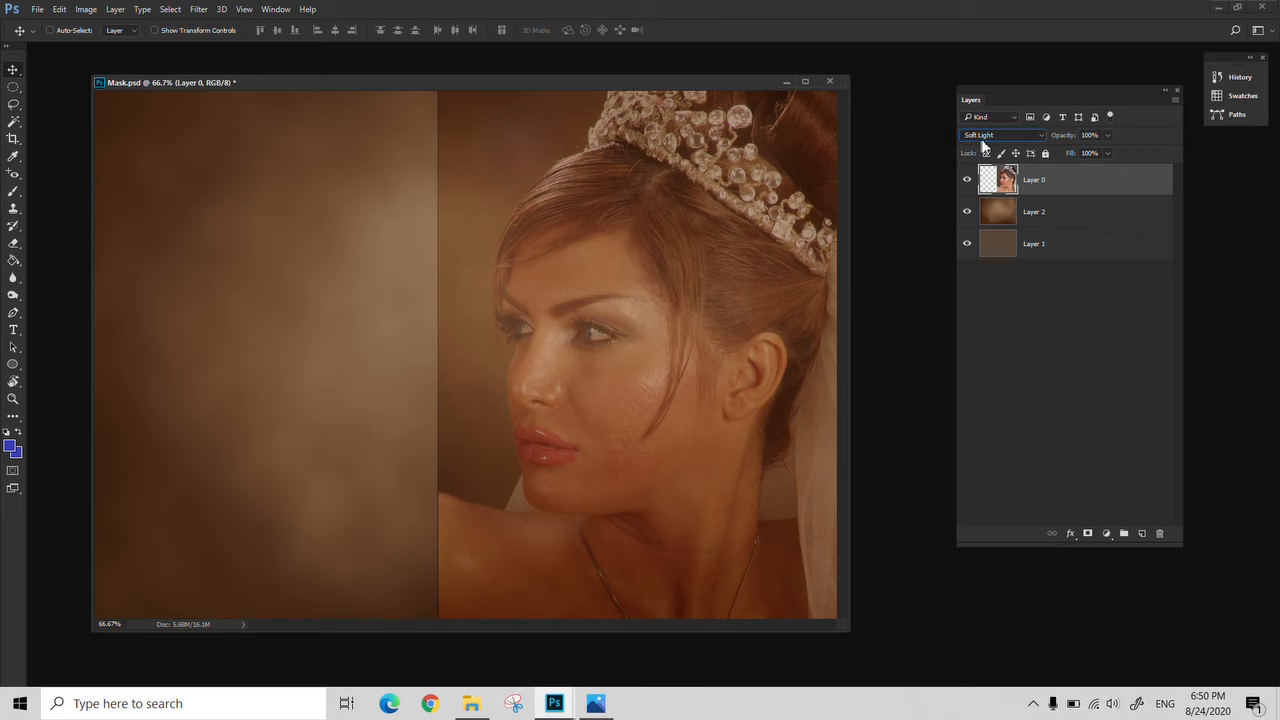
key("Down")
key("Down")
Set Layer 0 to Multiply and move the portrait horizontally to the middle of the canvas, over the brown background
left_click(981, 137)
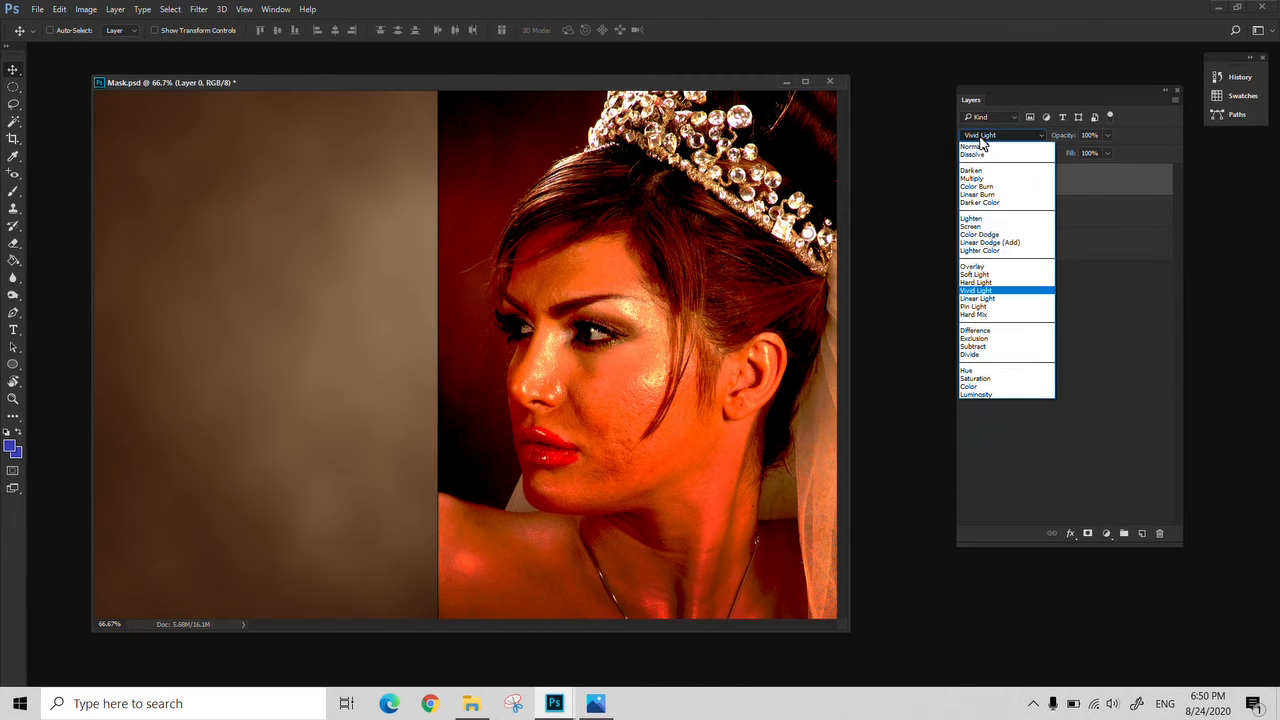
left_click(997, 179)
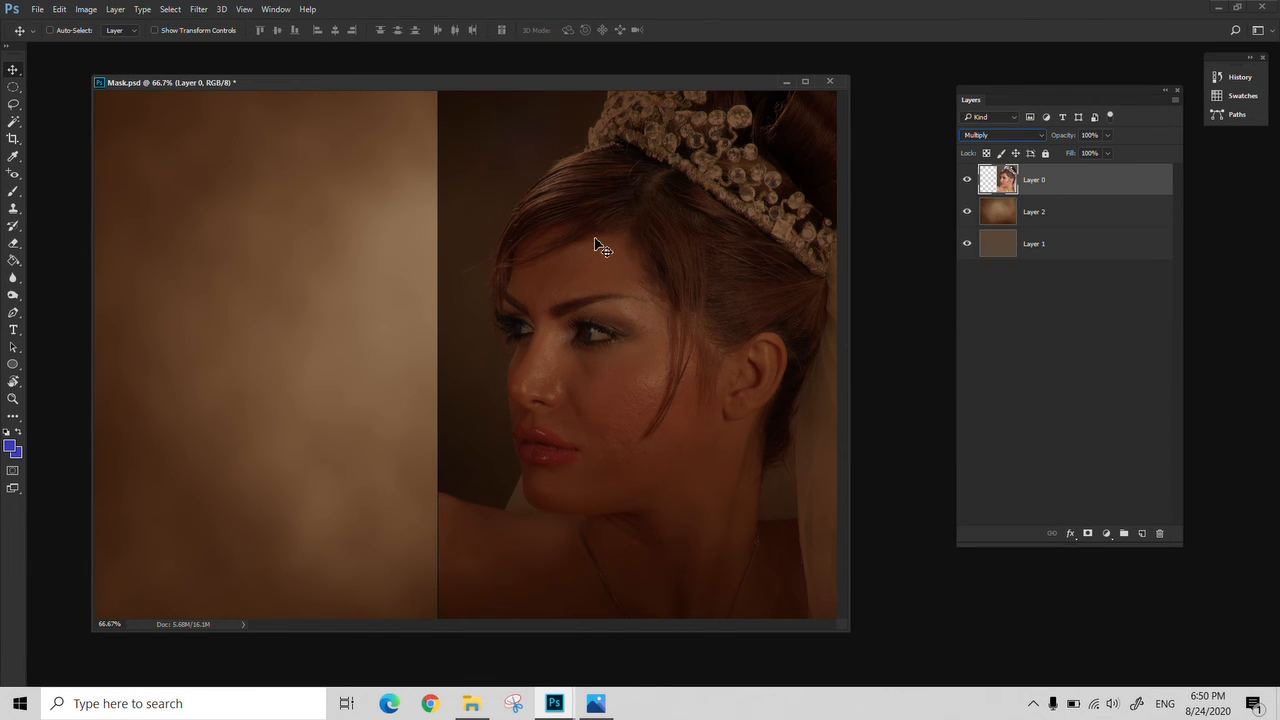
left_click_drag(600, 246, 505, 290)
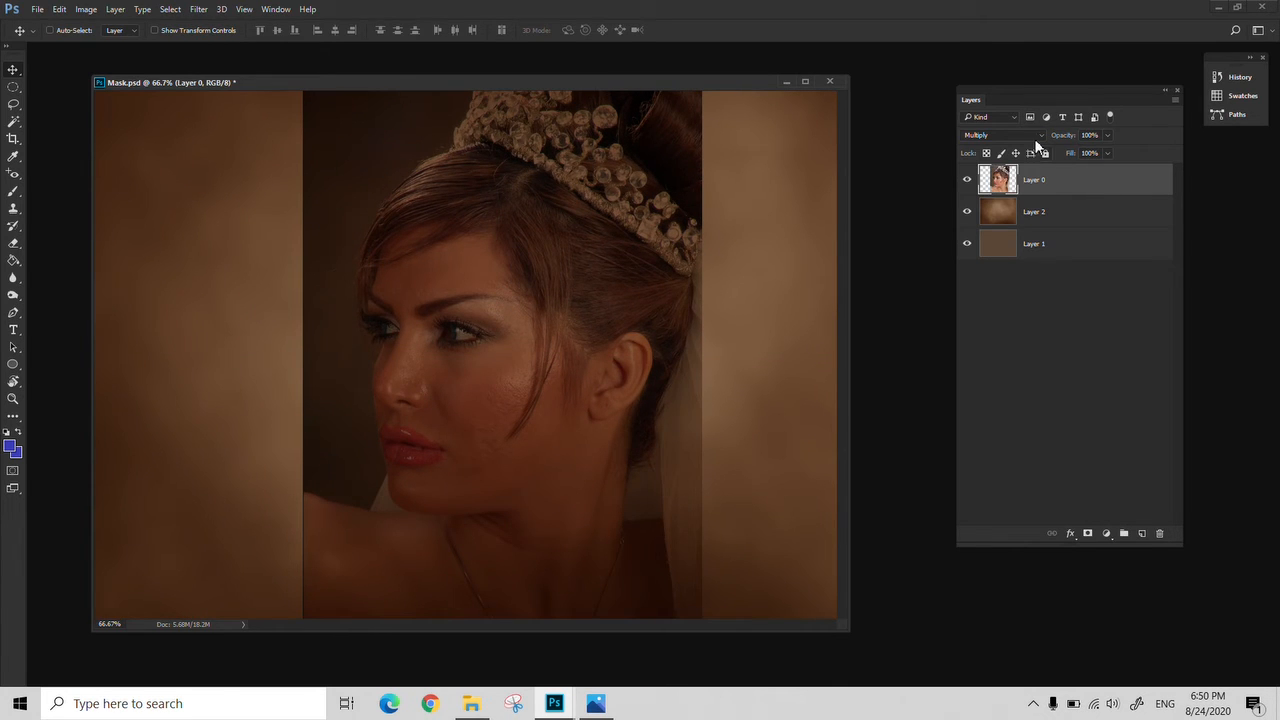
Try the Overlay, Subtract and Divide blend modes on the centered portrait layer
left_click(1005, 137)
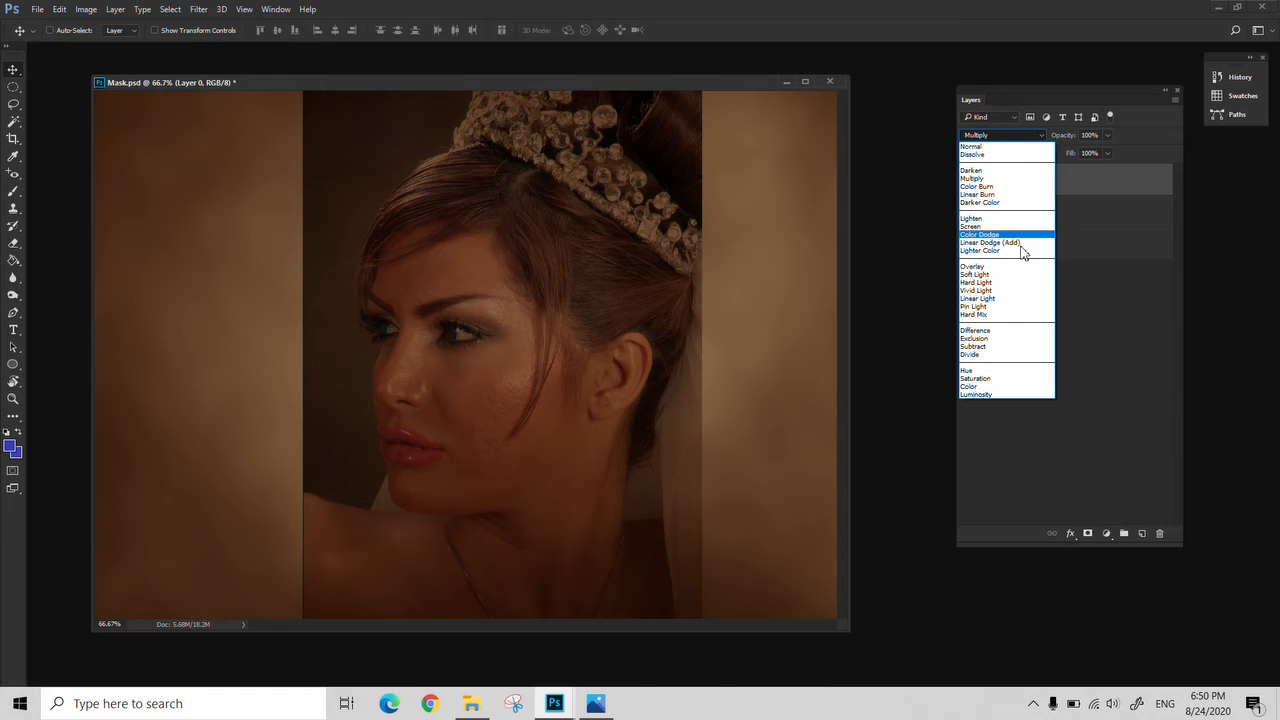
left_click(1007, 267)
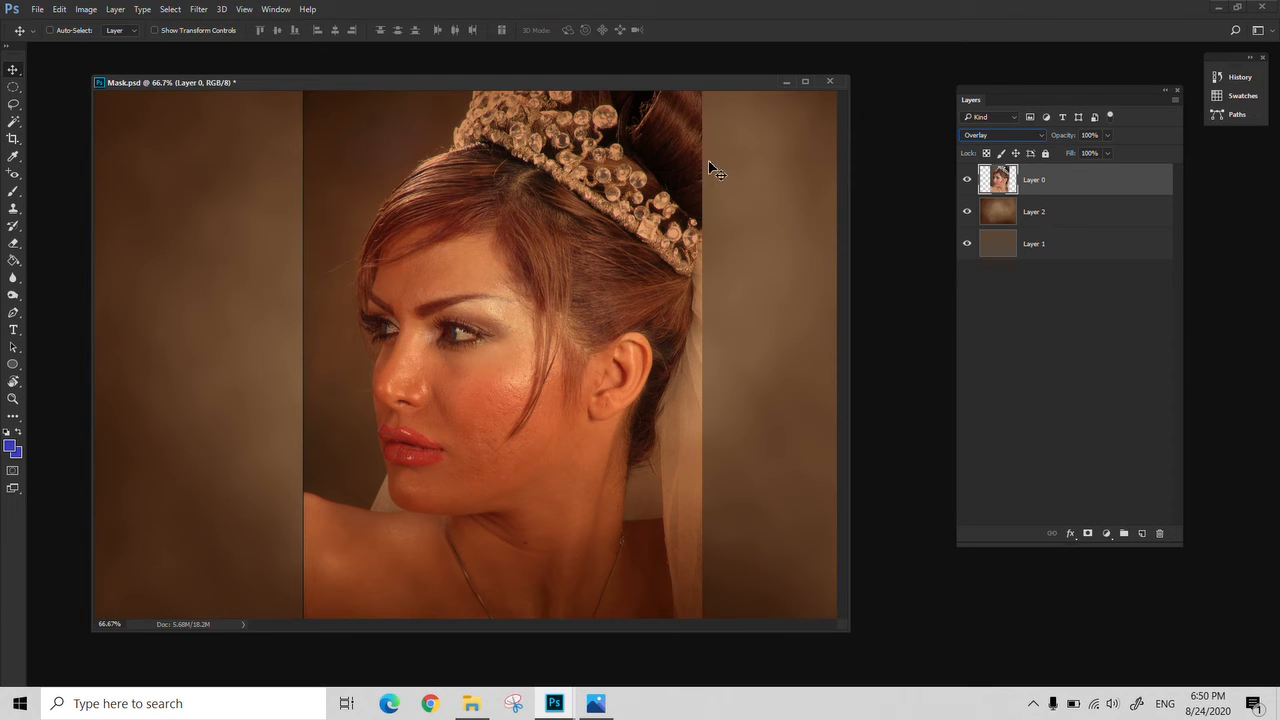
left_click(1000, 136)
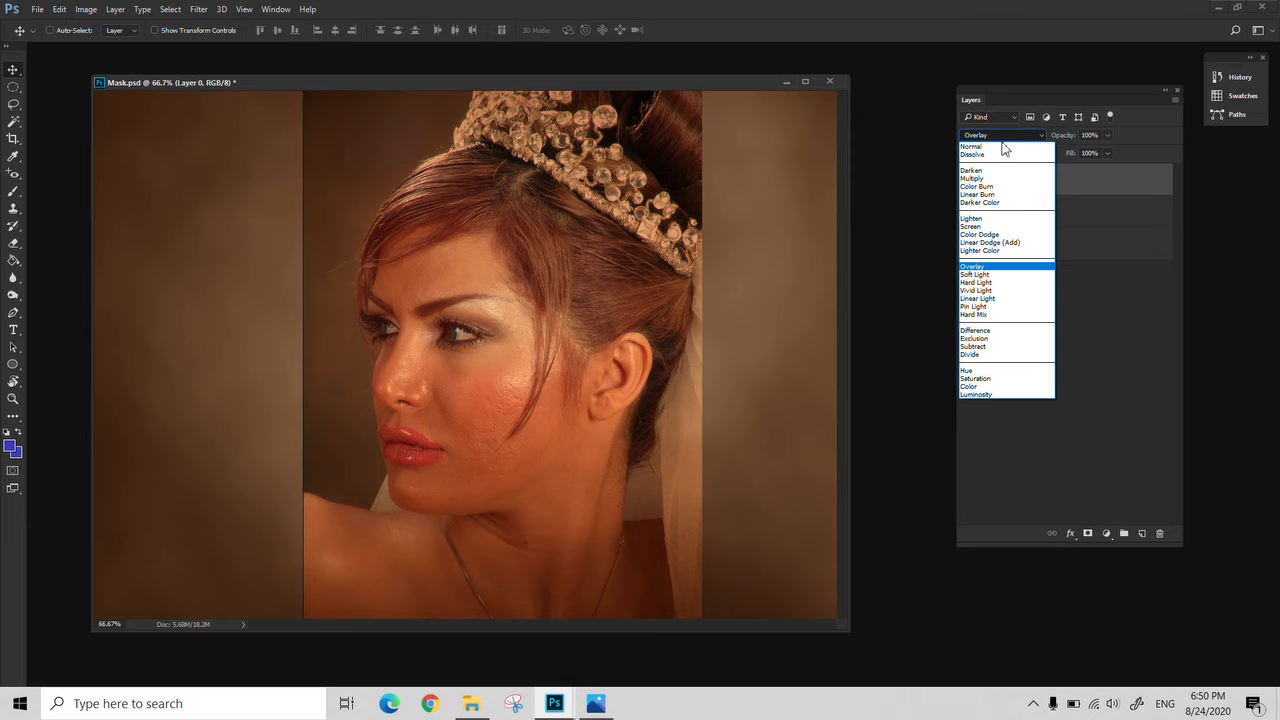
left_click(1005, 354)
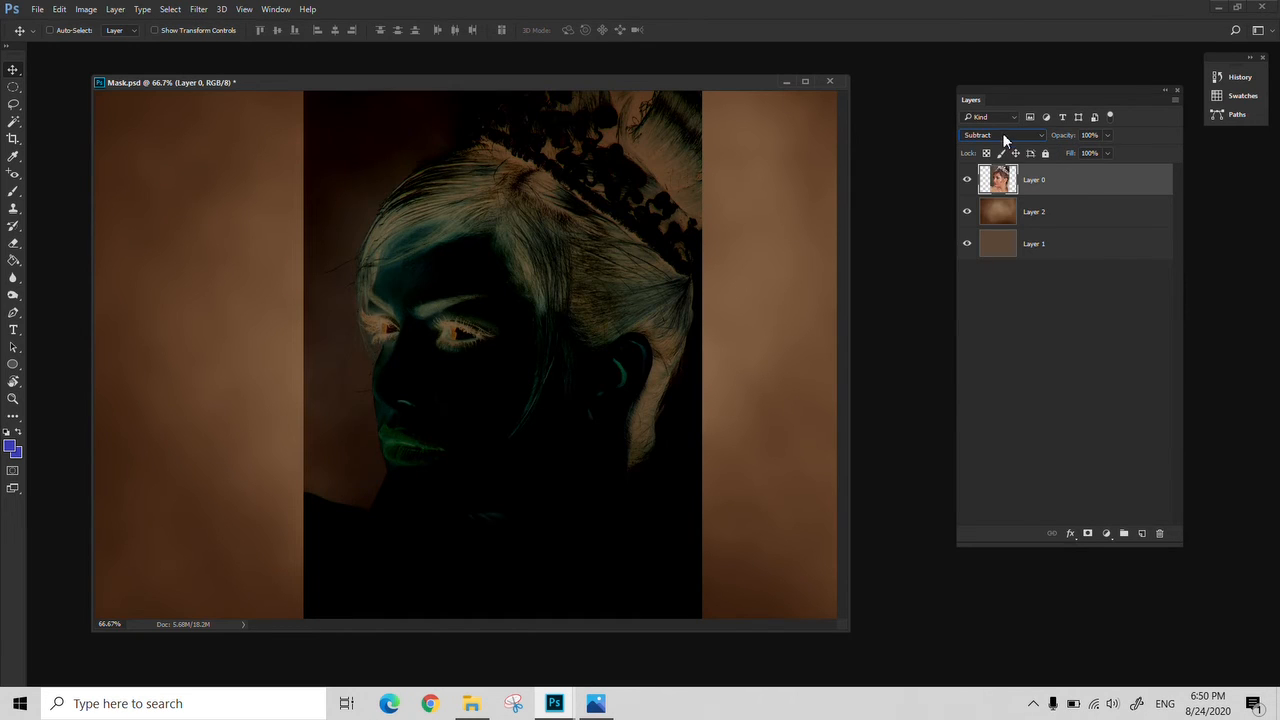
left_click(1004, 137)
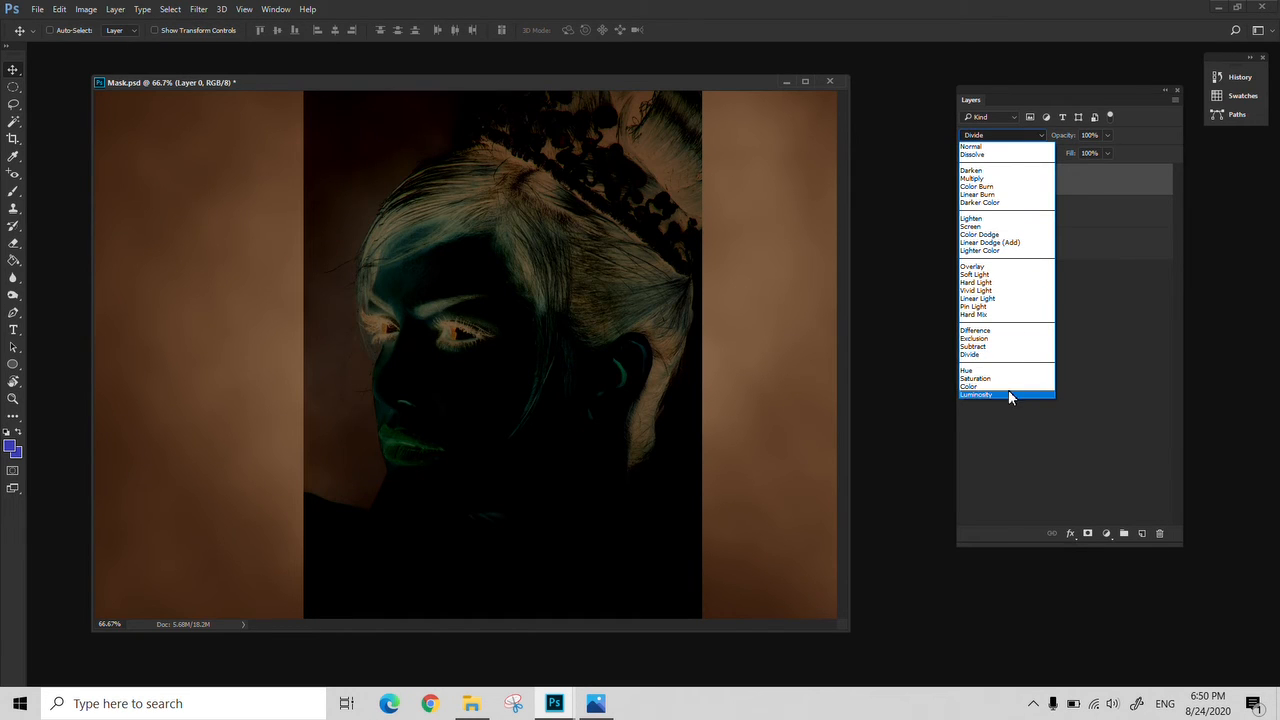
left_click(1005, 138)
Try Dissolve on Layer 0 and return its blend mode to Normal
left_click(1006, 136)
left_click(998, 152)
left_click(994, 138)
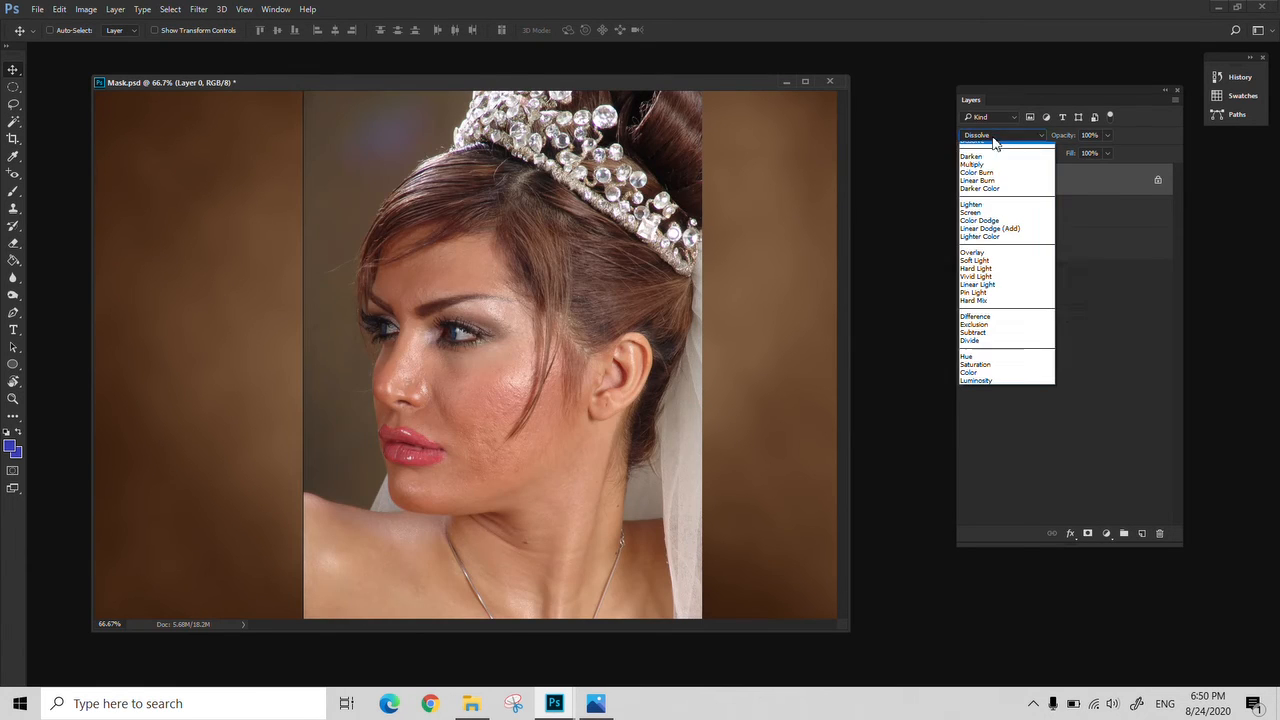
left_click(988, 148)
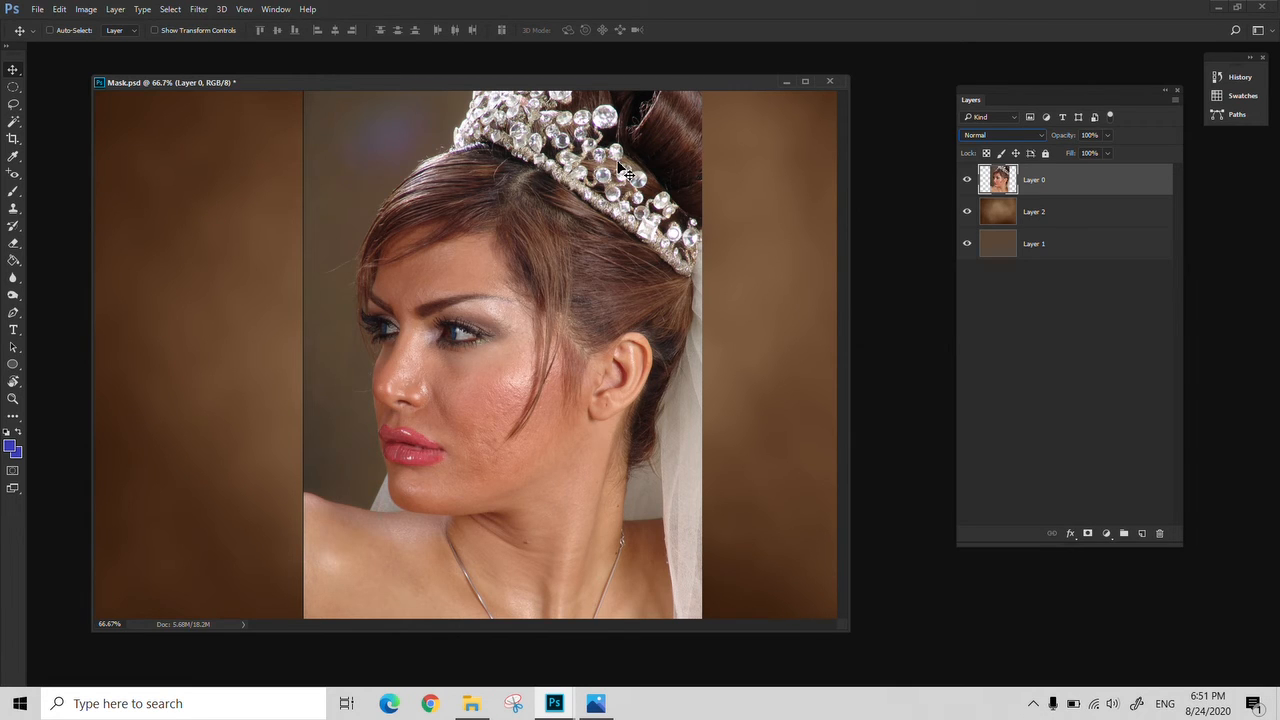
Try the Multiply and Linear Light blend modes on the portrait layer, Layer 0
left_click(1041, 134)
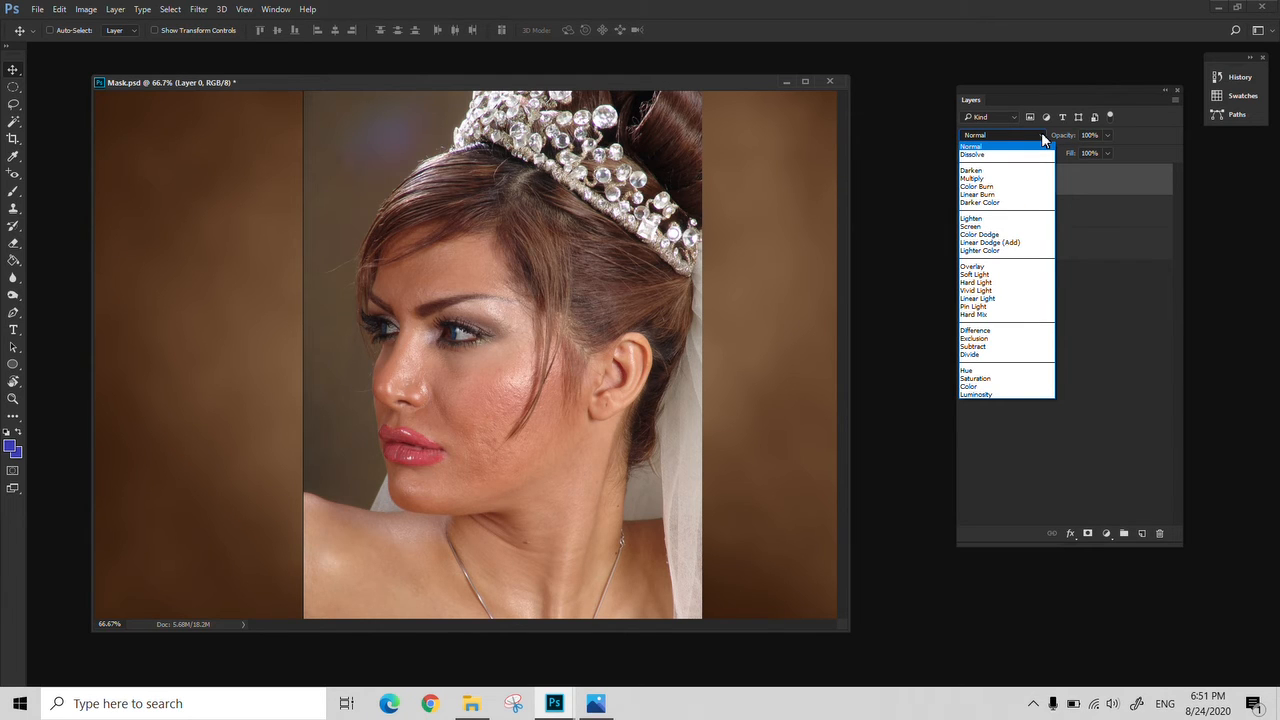
left_click(1018, 187)
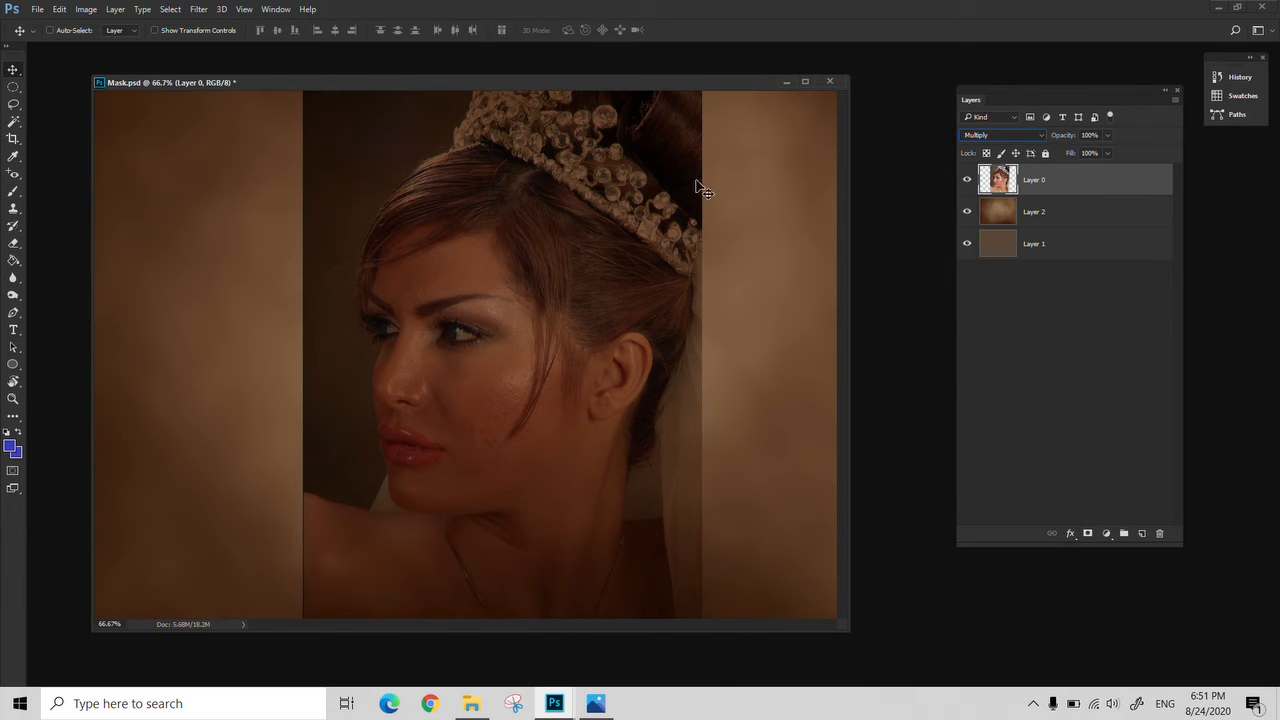
left_click(983, 140)
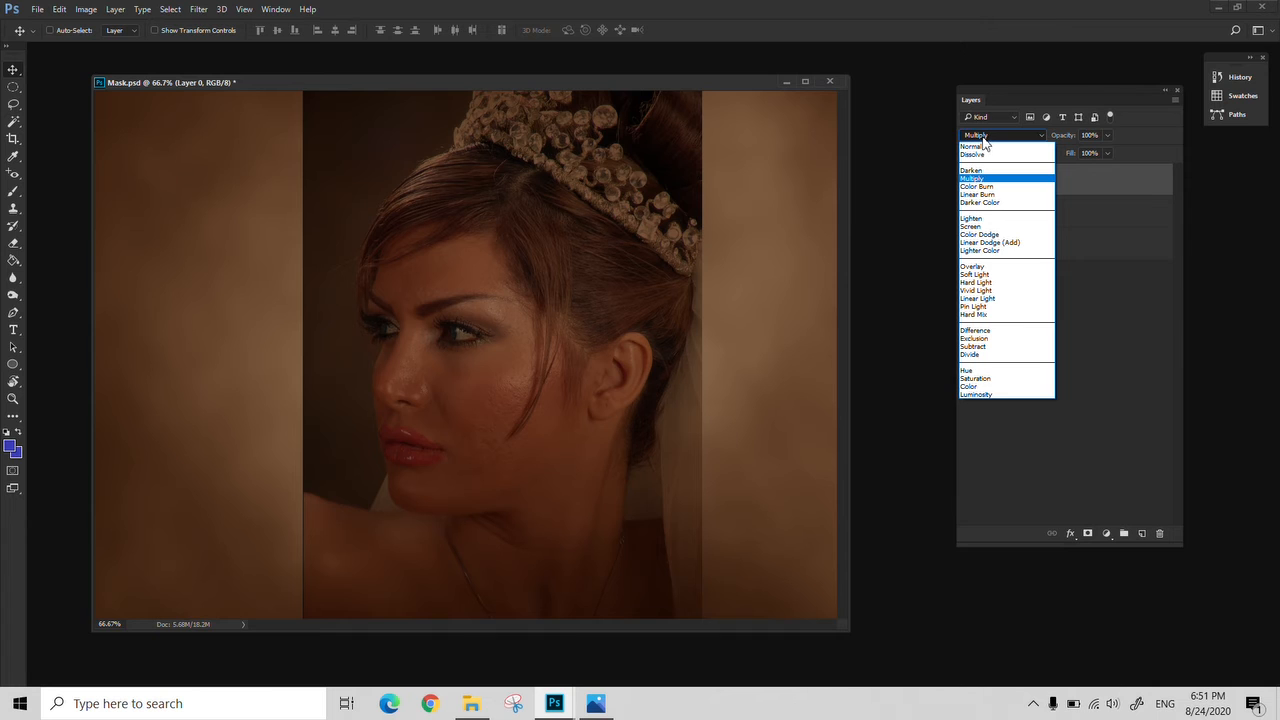
left_click(994, 298)
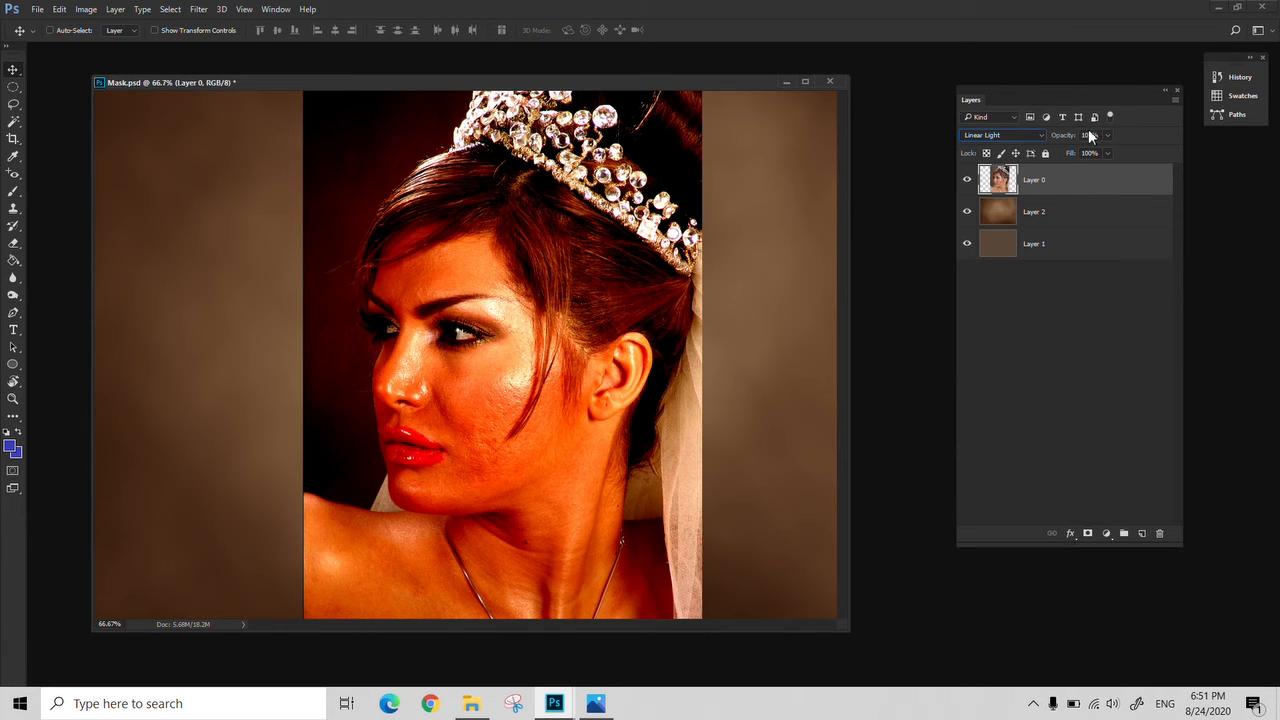
Try the Hard Mix and Hue blend modes on Layer 0 and return it to Normal
left_click(1005, 135)
key("Down")
key("Down")
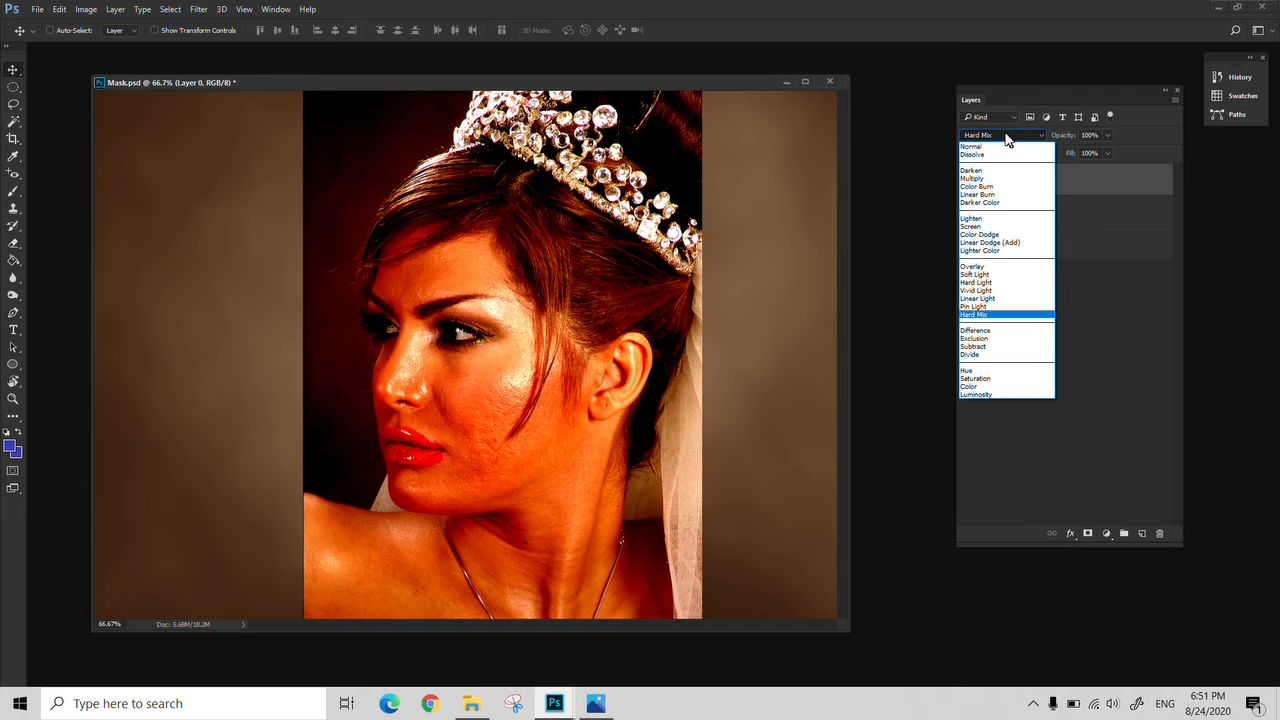
key("Return")
left_click(1003, 137)
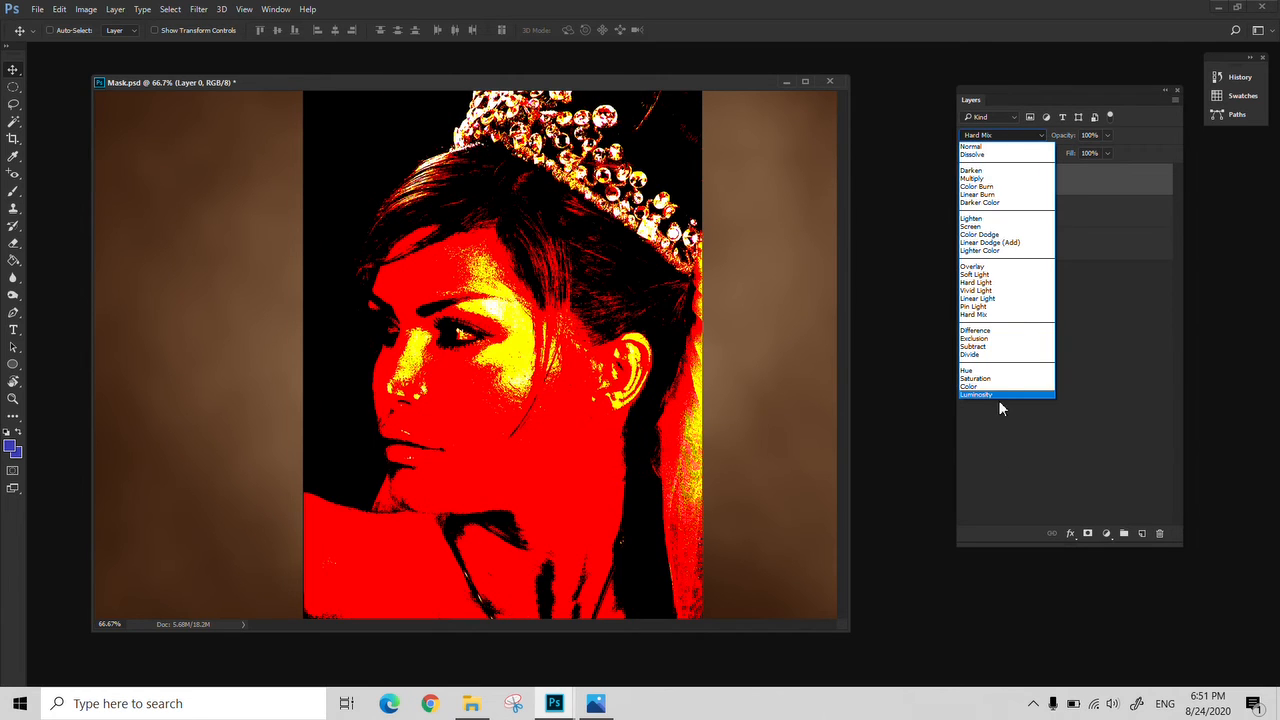
left_click(1000, 370)
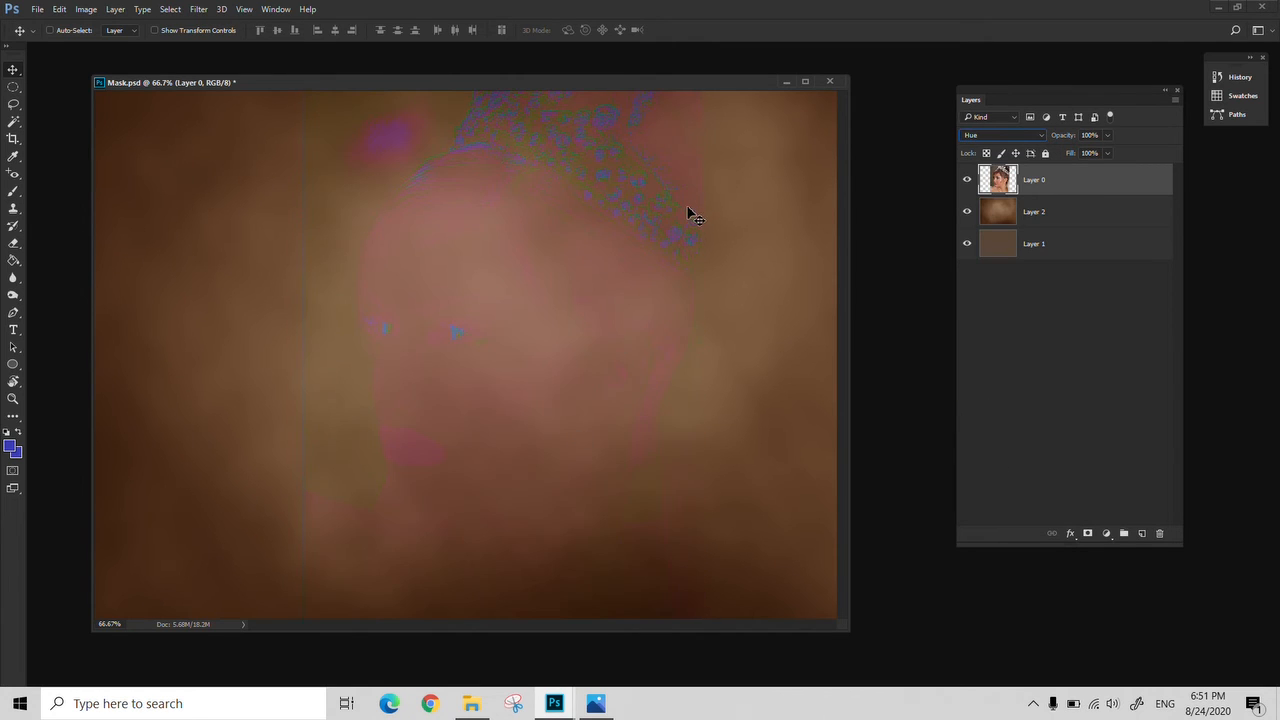
left_click(1041, 138)
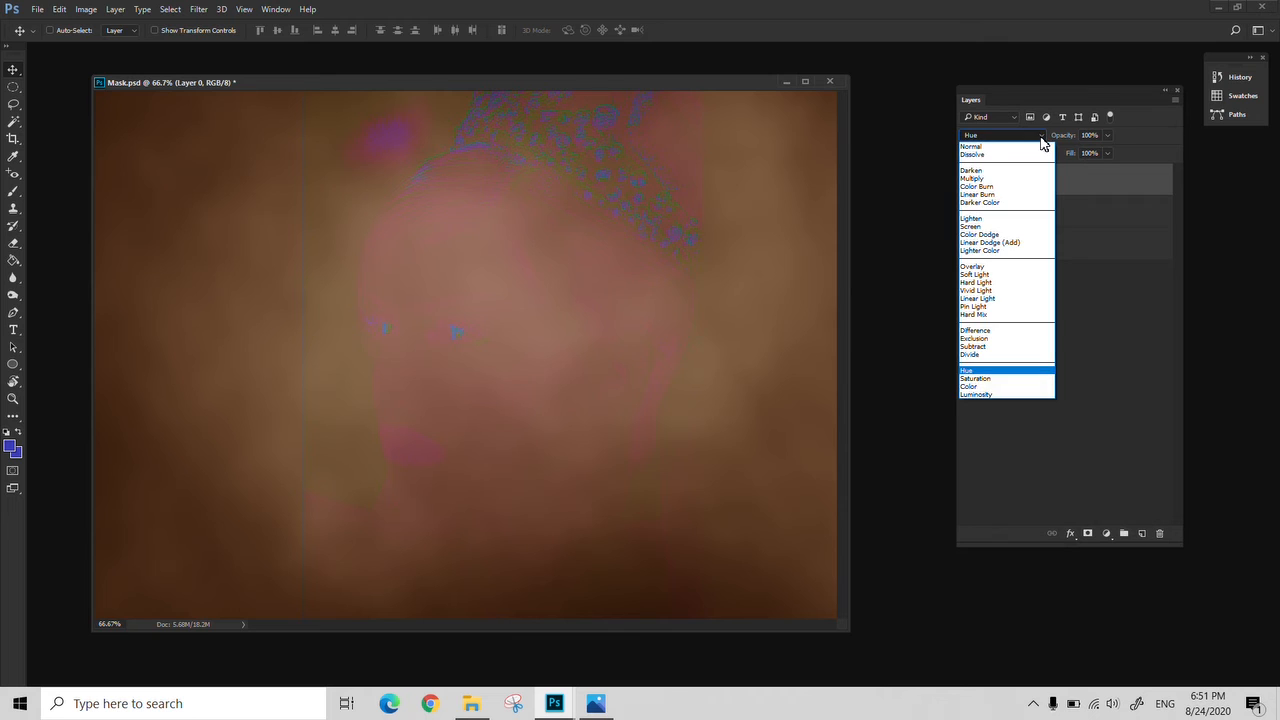
left_click(1015, 147)
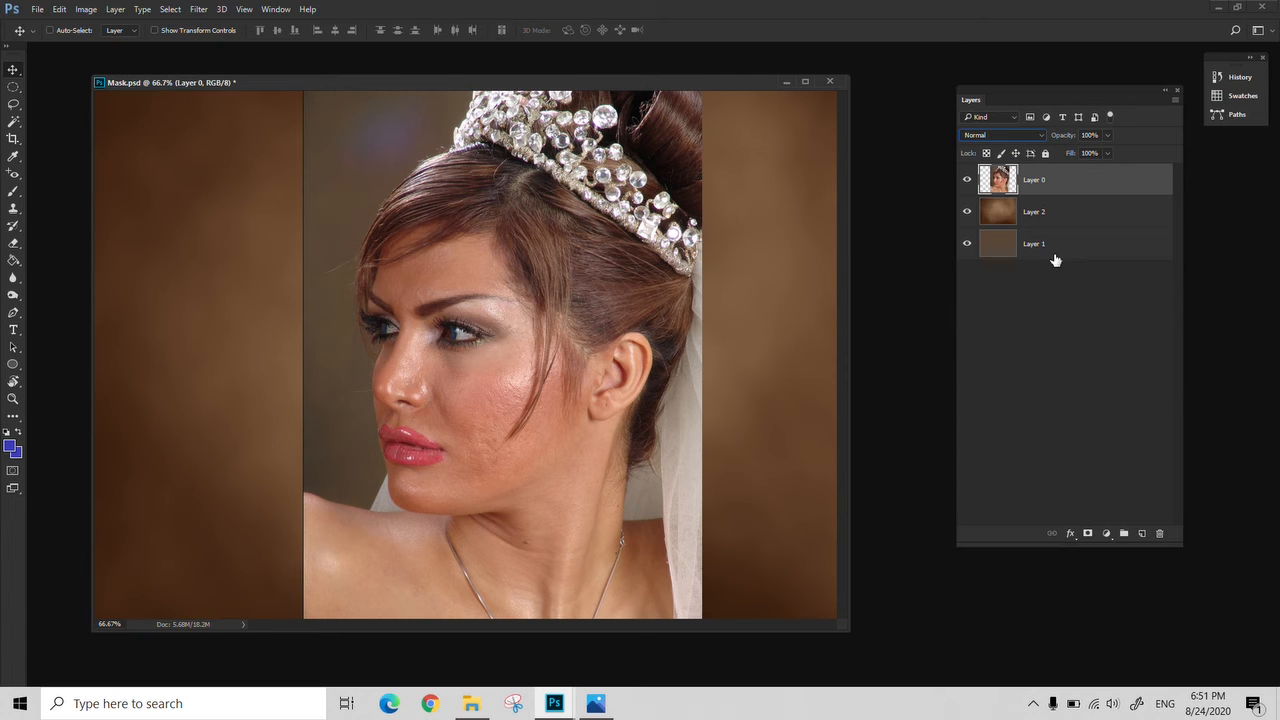
Close Mask.psd without saving the changes
left_click(967, 242)
left_click(830, 82)
left_click(641, 268)
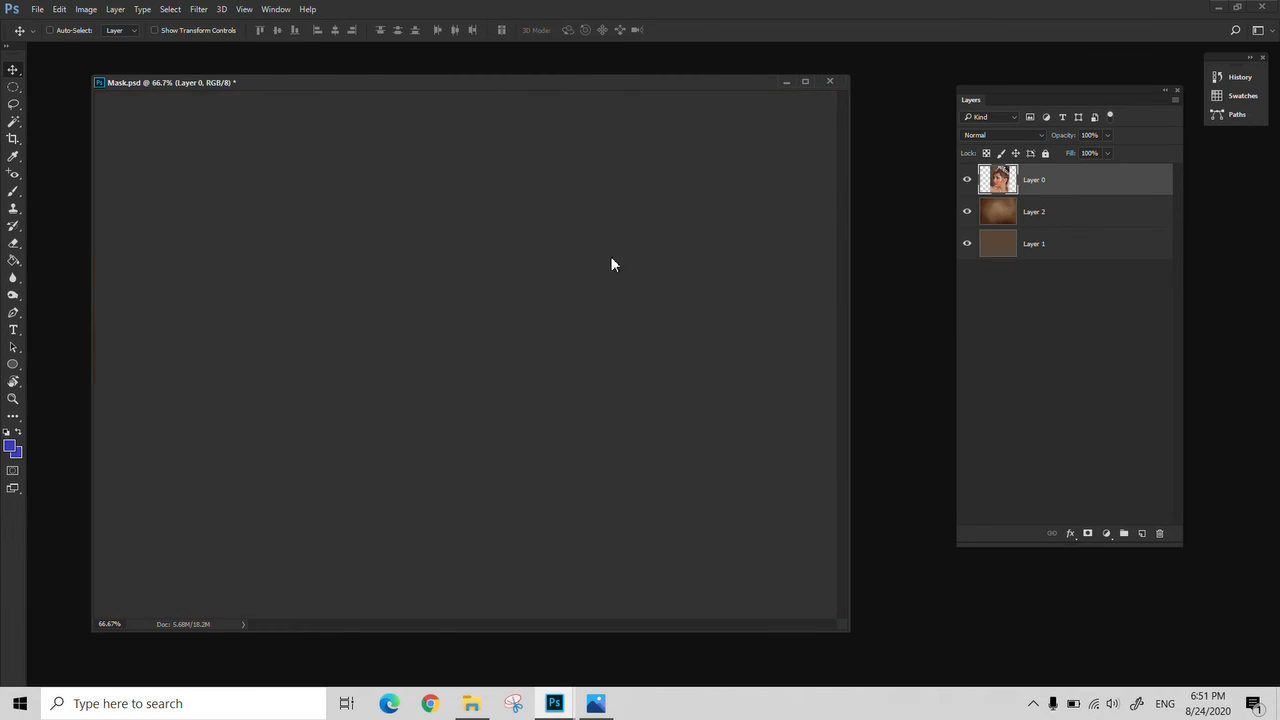
left_click(37, 10)
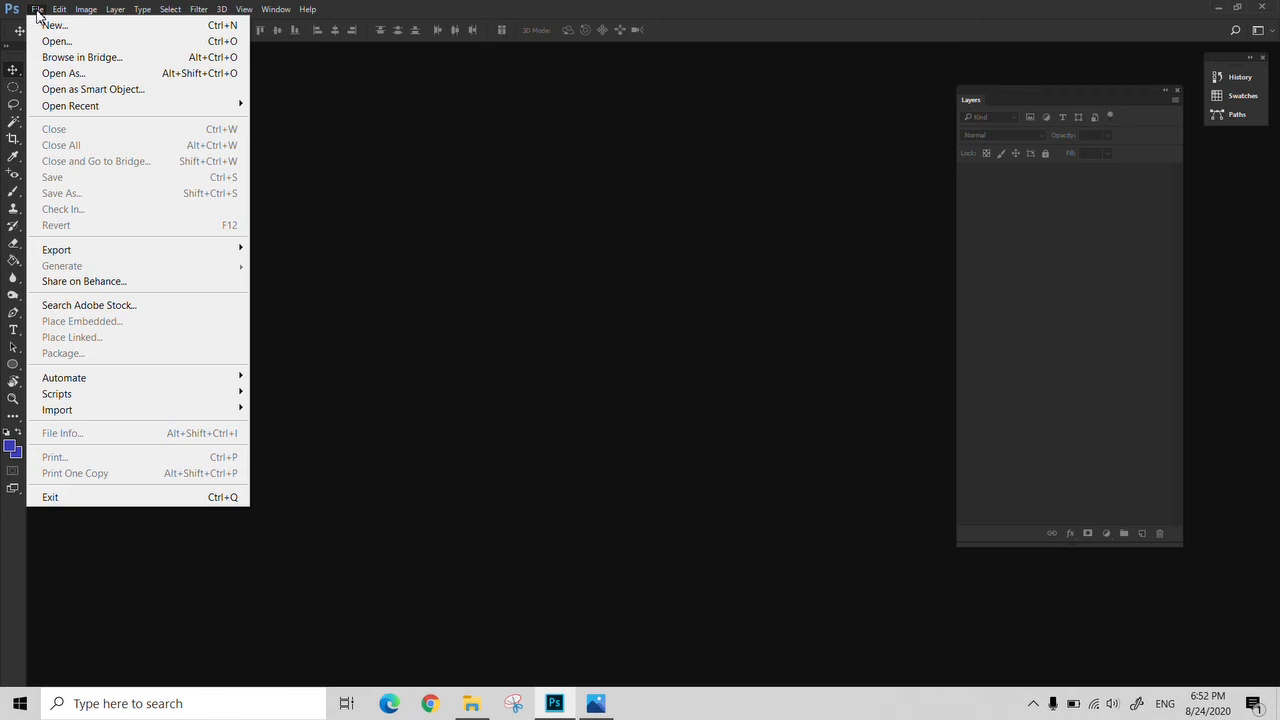
left_click(48, 26)
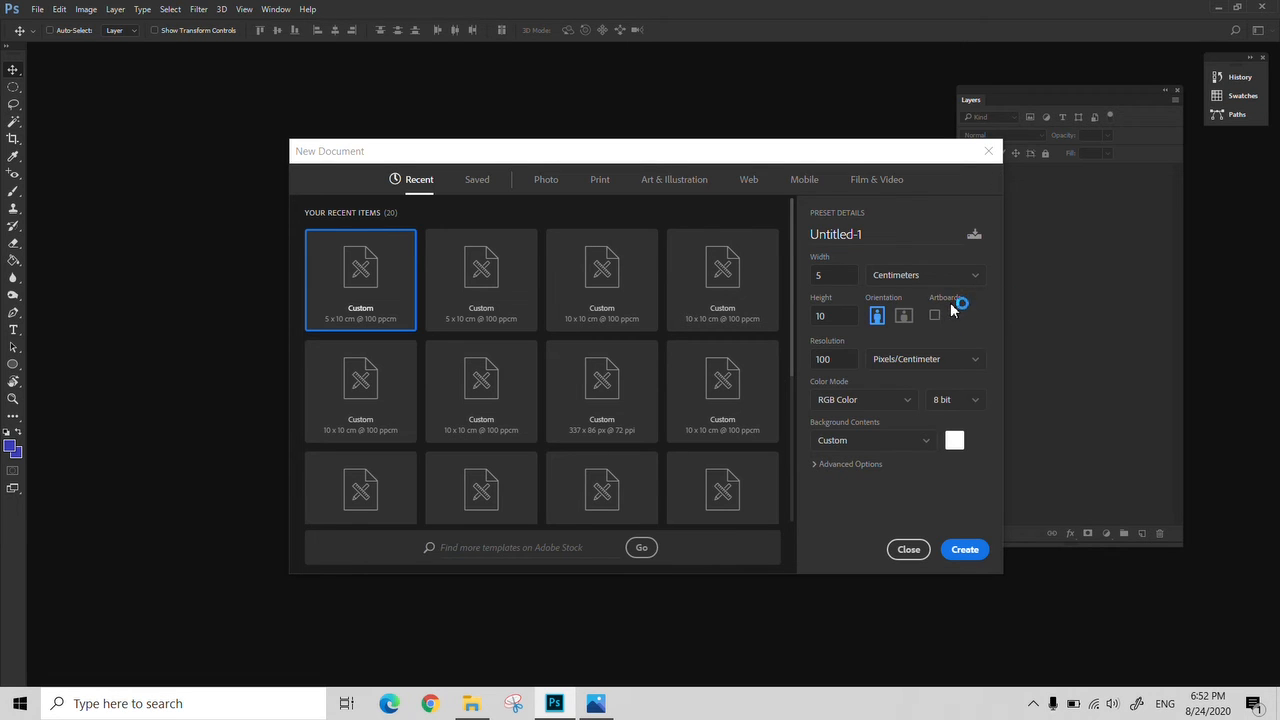
left_click(988, 151)
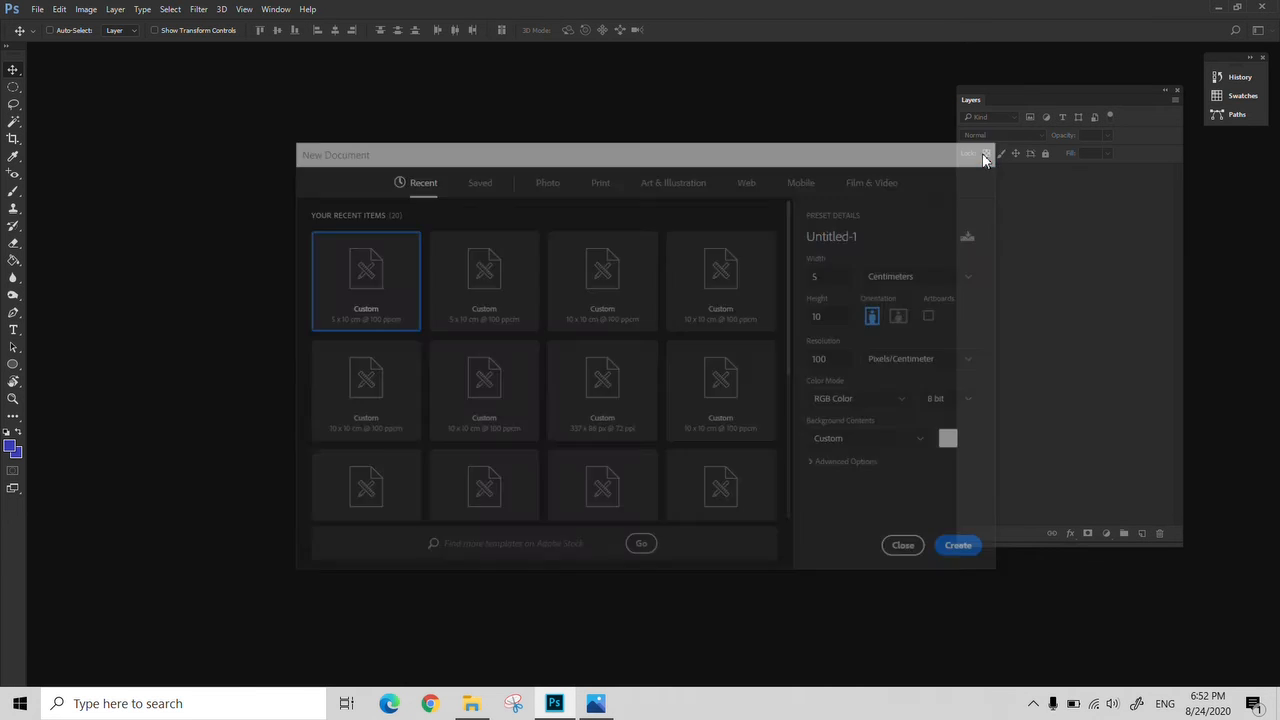
Open P 1.psd and P 2.psd together from the New folder subfolder of 008
key("ctrl+o")
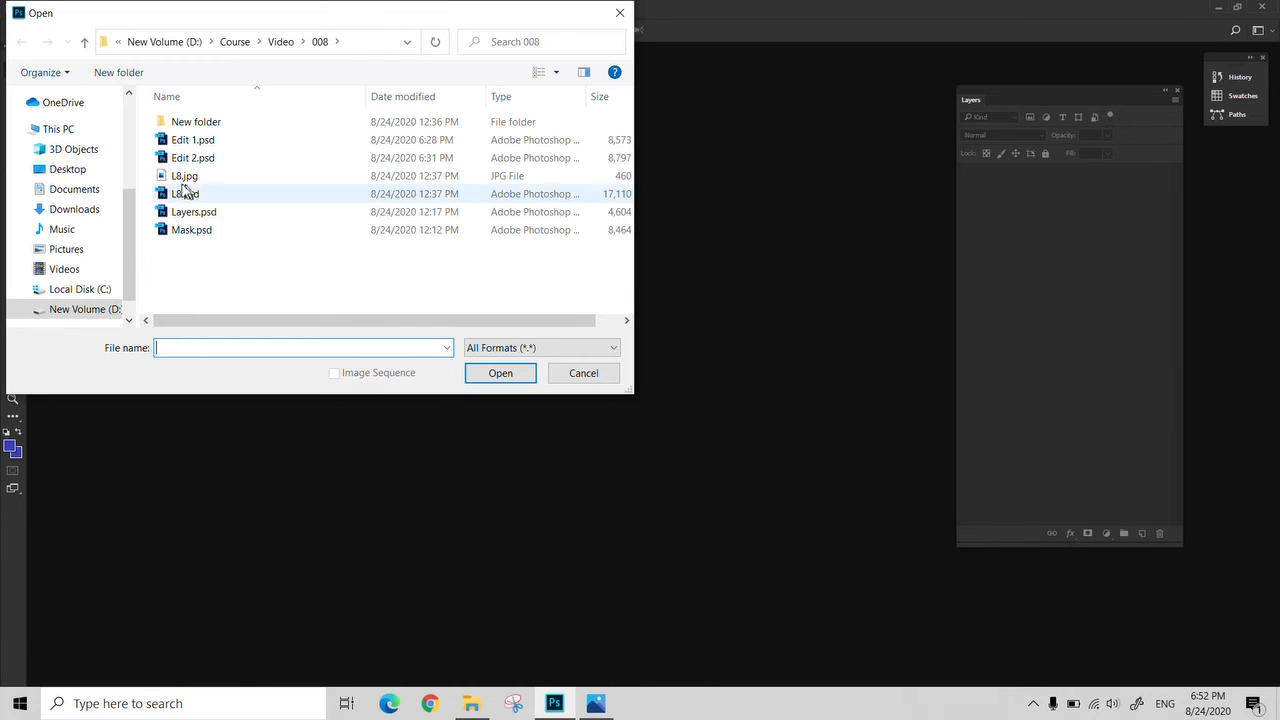
double_click(186, 122)
left_click(229, 158)
left_click(270, 178, "shift")
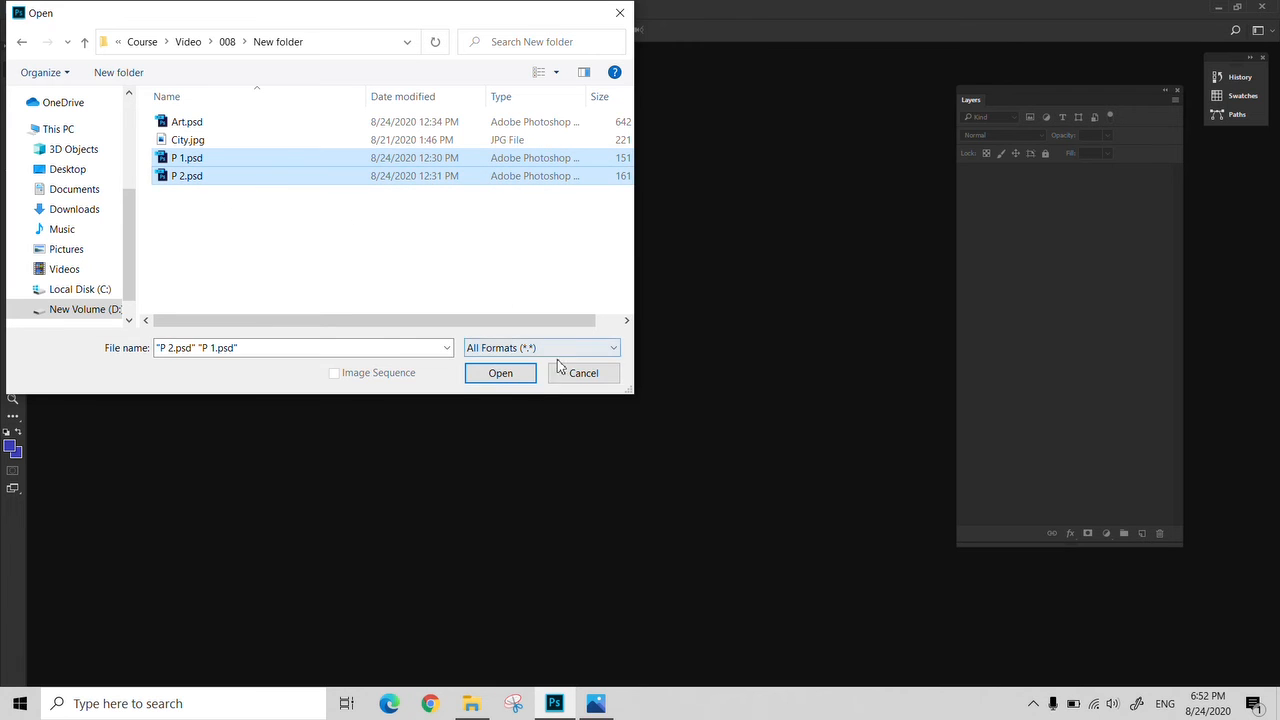
left_click(514, 375)
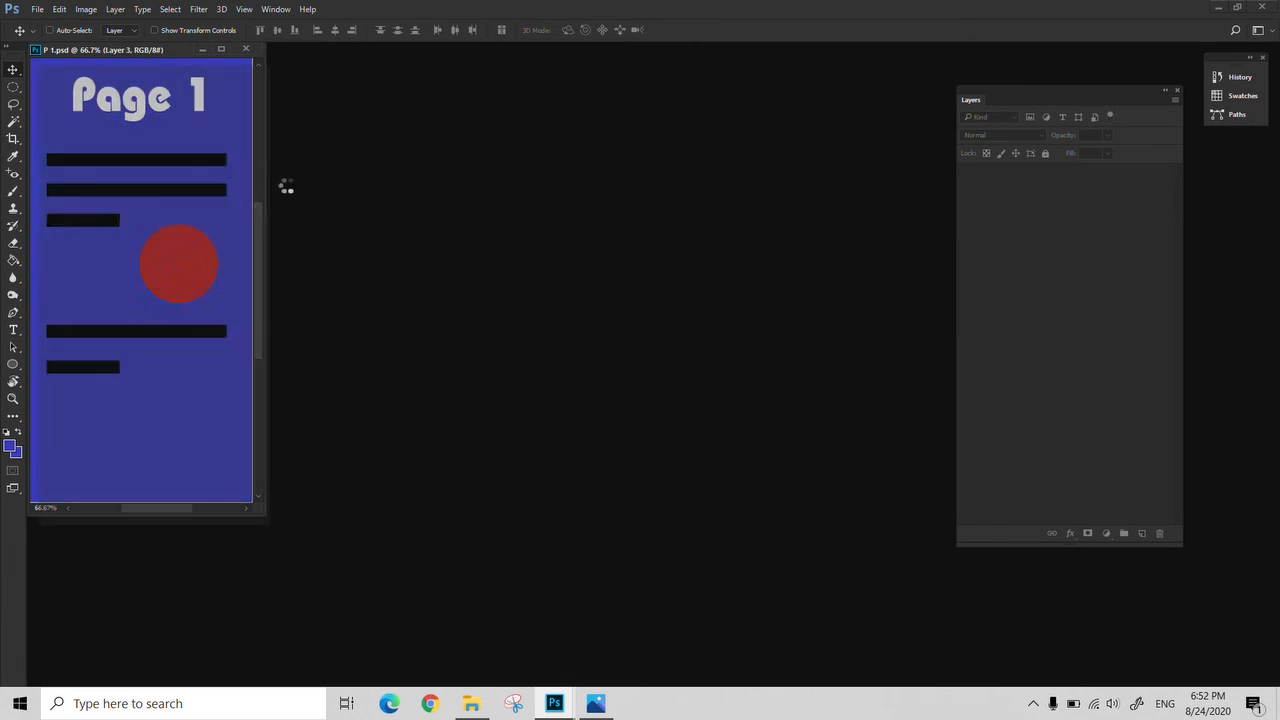
Arrange the P 1.psd and P 2.psd document windows side by side with a gap between them
left_click_drag(159, 70, 626, 73)
left_click_drag(147, 53, 308, 72)
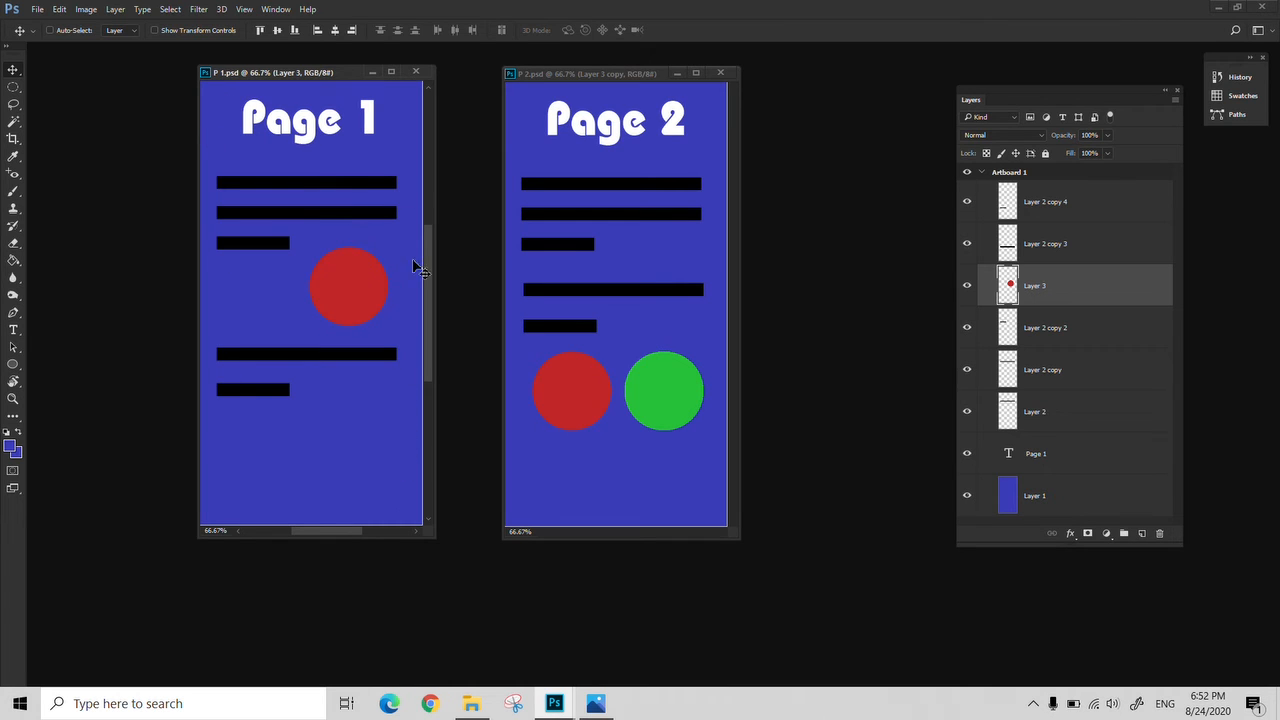
left_click_drag(332, 77, 353, 77)
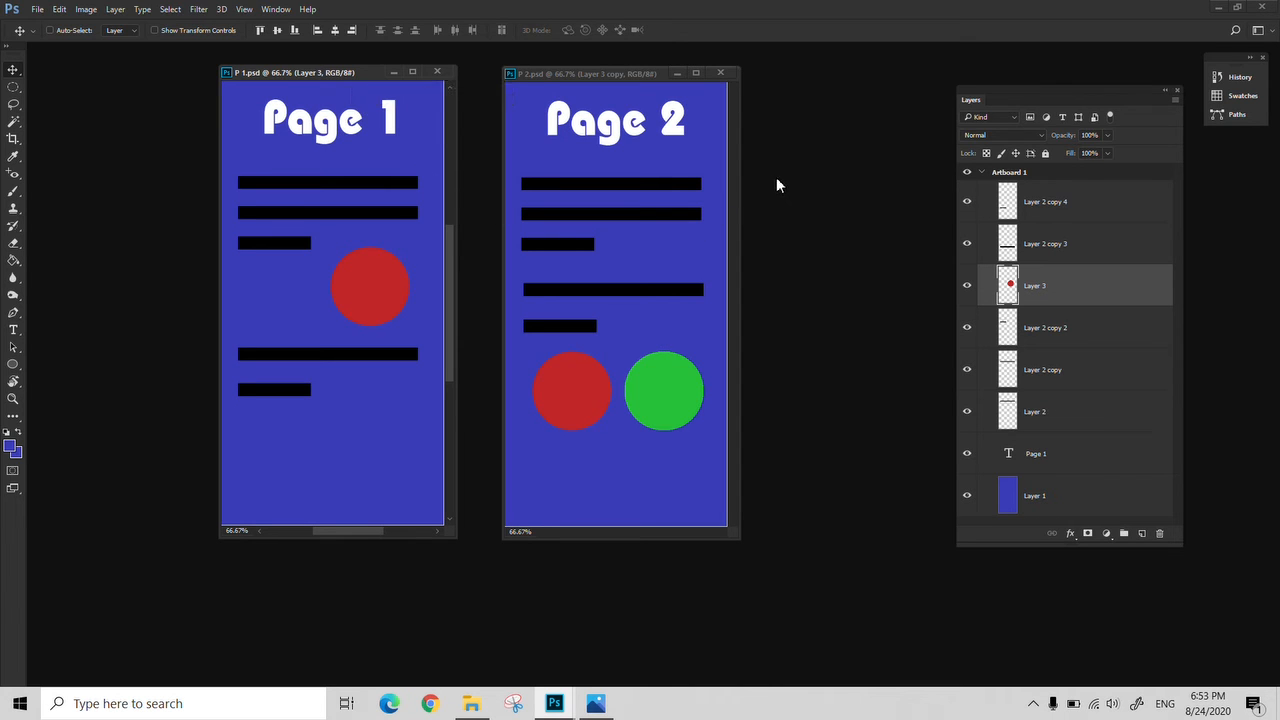
Open City.jpg and place its window so that the Page 1 document stays accessible
key("ctrl+o")
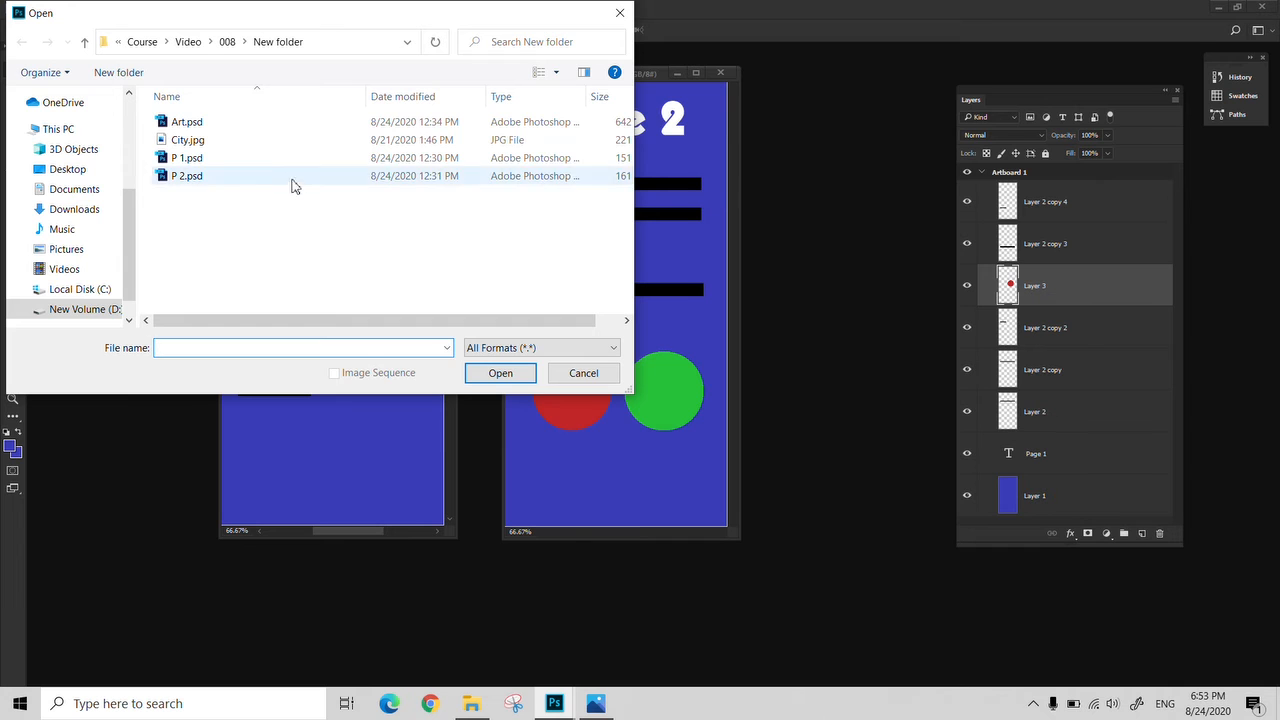
left_click(250, 145)
left_click(470, 372)
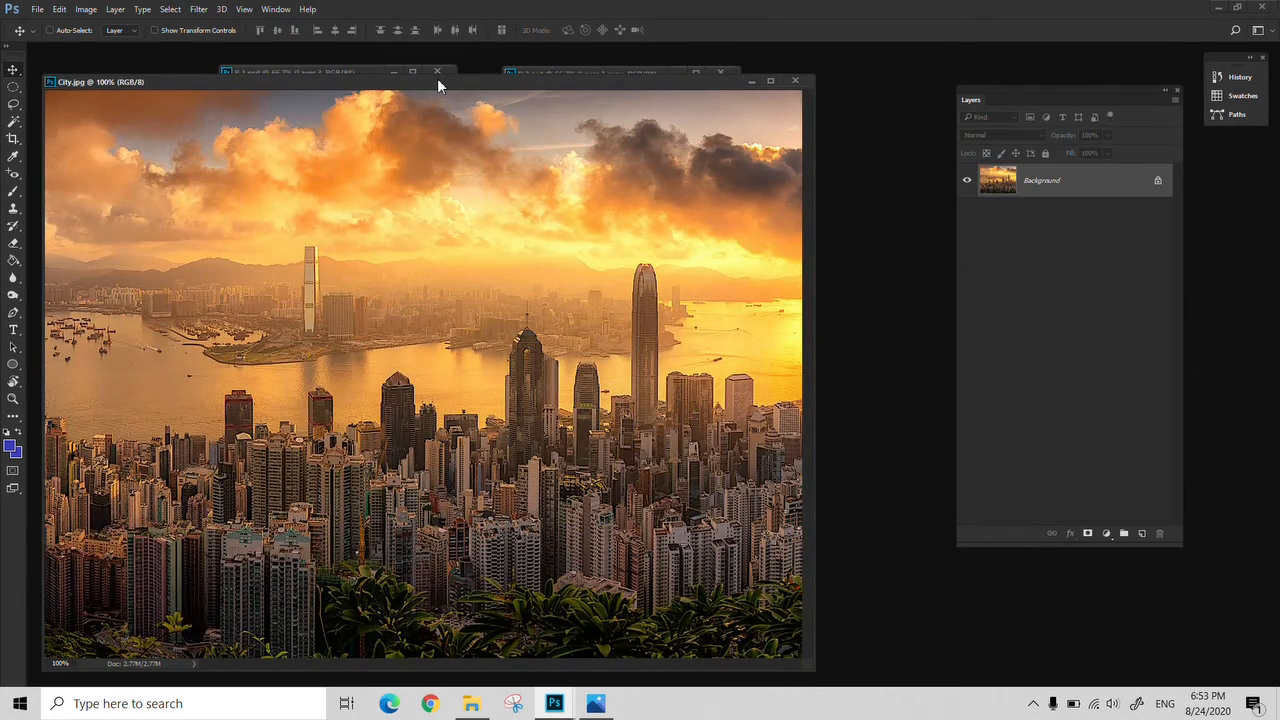
left_click_drag(437, 80, 440, 522)
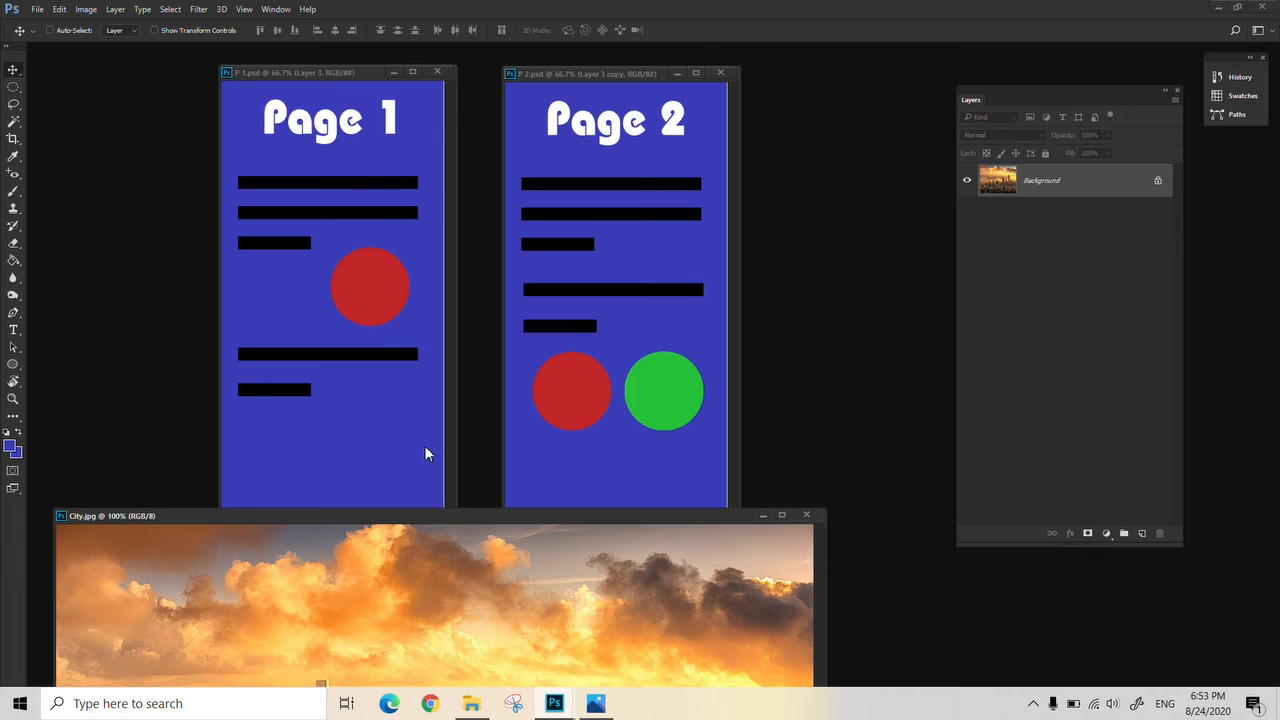
left_click_drag(688, 525, 988, 181)
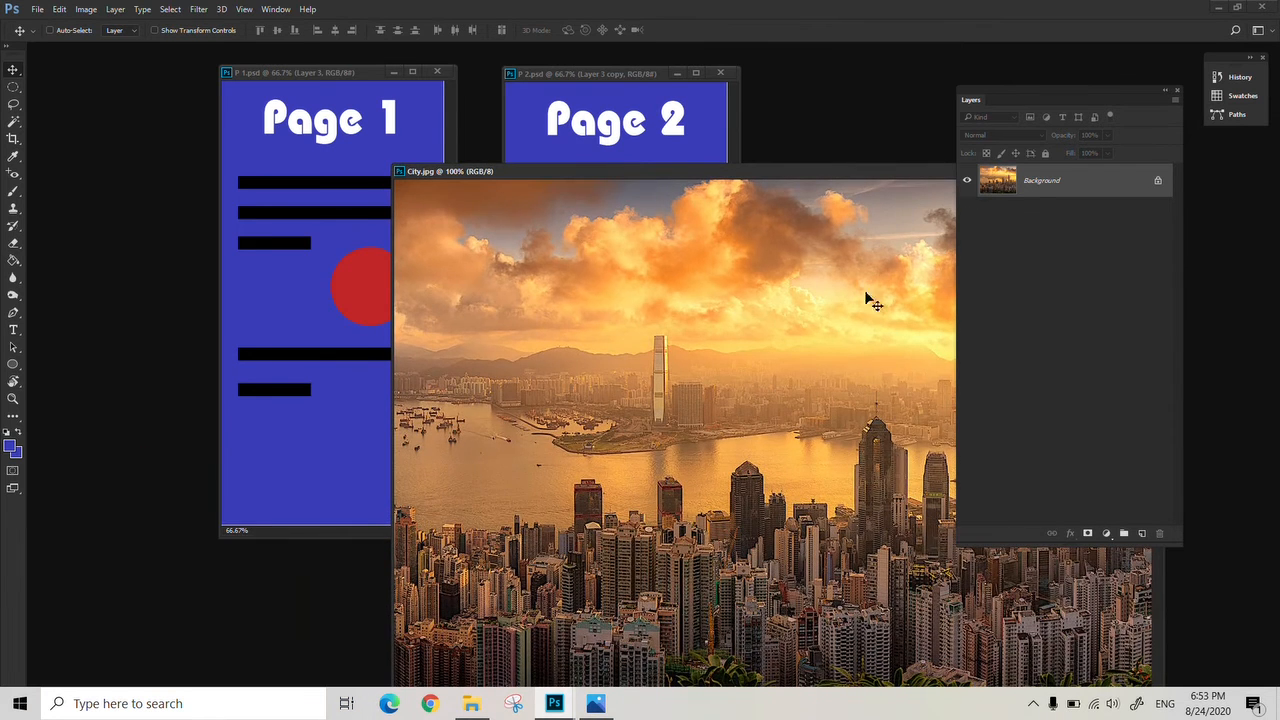
Copy the city photo into P 1.psd and scale it to the artboard's width along its lower edge
left_click_drag(745, 383, 423, 363)
key("z")
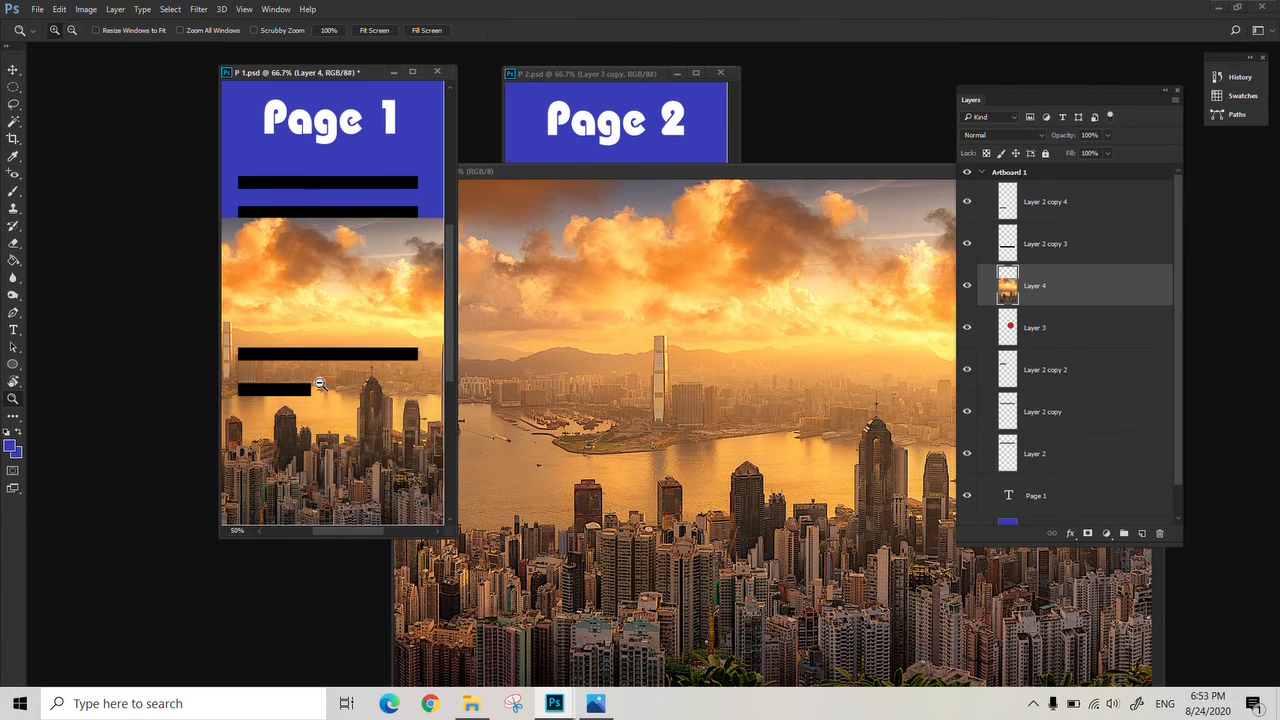
left_click(390, 380, "alt")
key("ctrl+t")
left_click_drag(396, 347, 357, 345)
left_click_drag(397, 299, 366, 428)
key("Return")
left_click(337, 415)
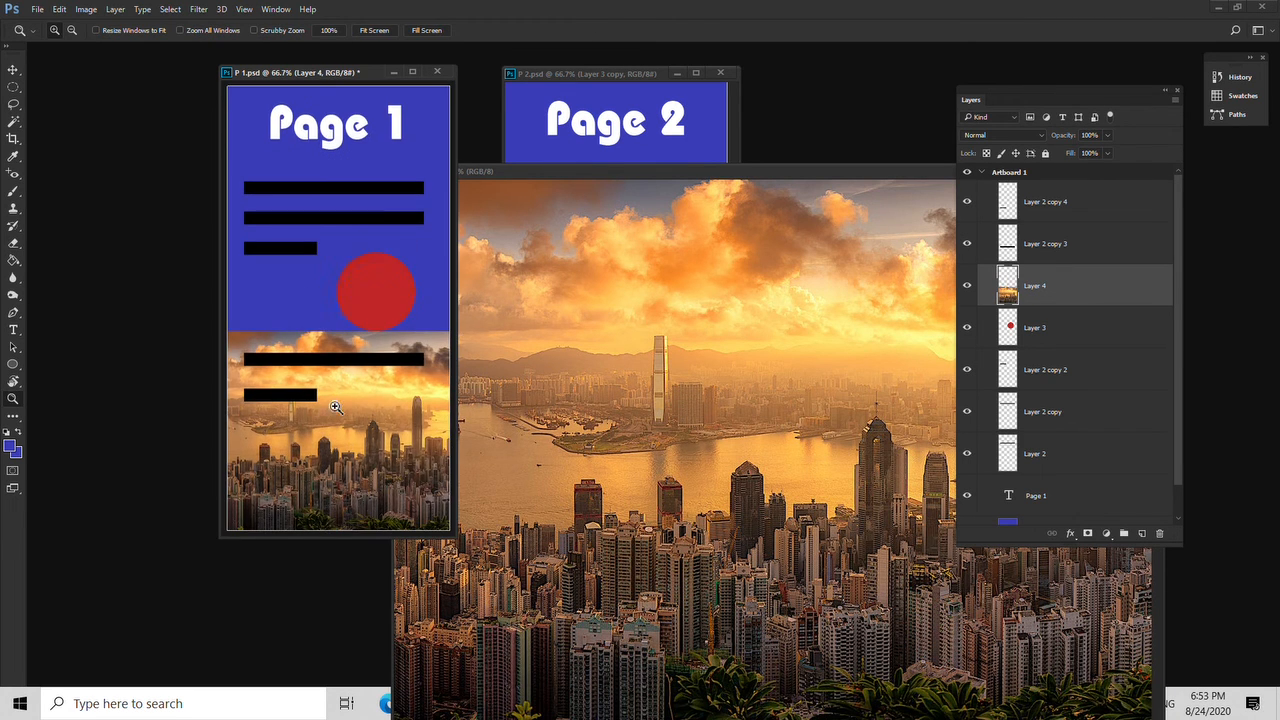
In full-screen view, lasso the upper part of the city layer, feather the selection by 150 pixels, delete its contents and deselect
key("f")
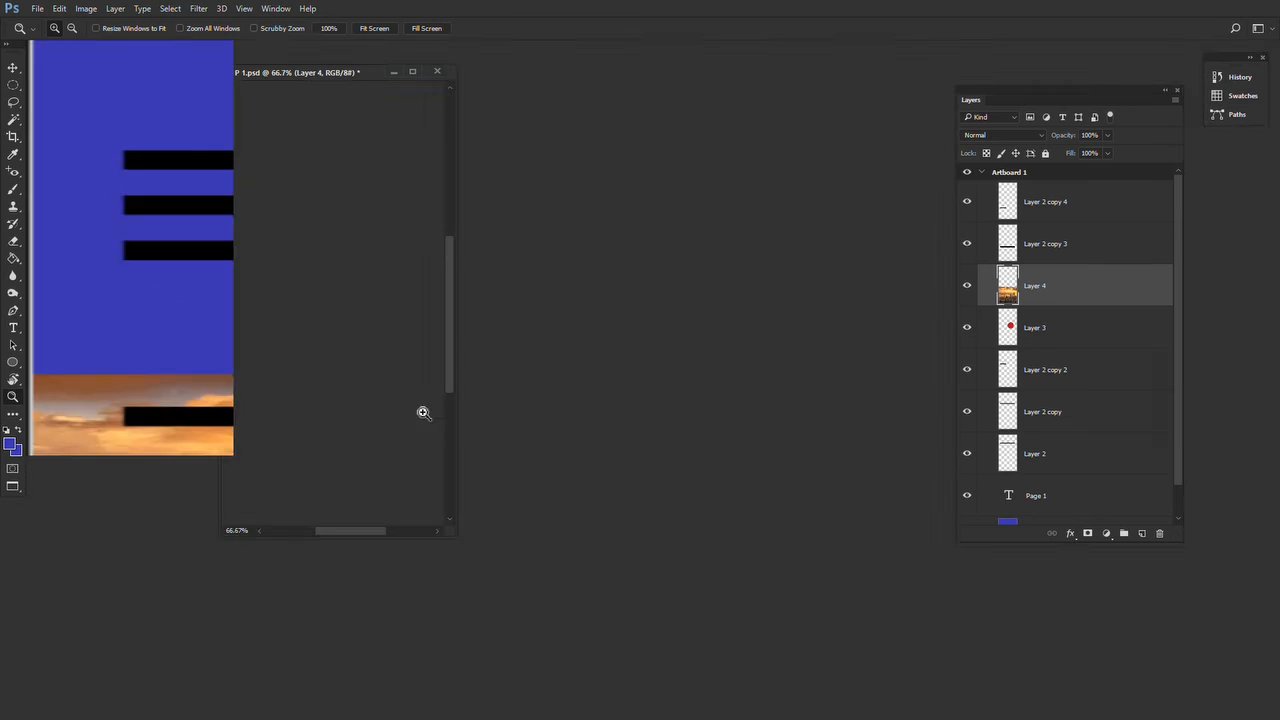
left_click_drag(566, 420, 505, 319)
key("l")
mouse_move(748, 372)
left_mouse_down()
mouse_move(680, 360)
mouse_move(437, 394)
mouse_move(492, 104)
left_mouse_up()
key("shift+F6")
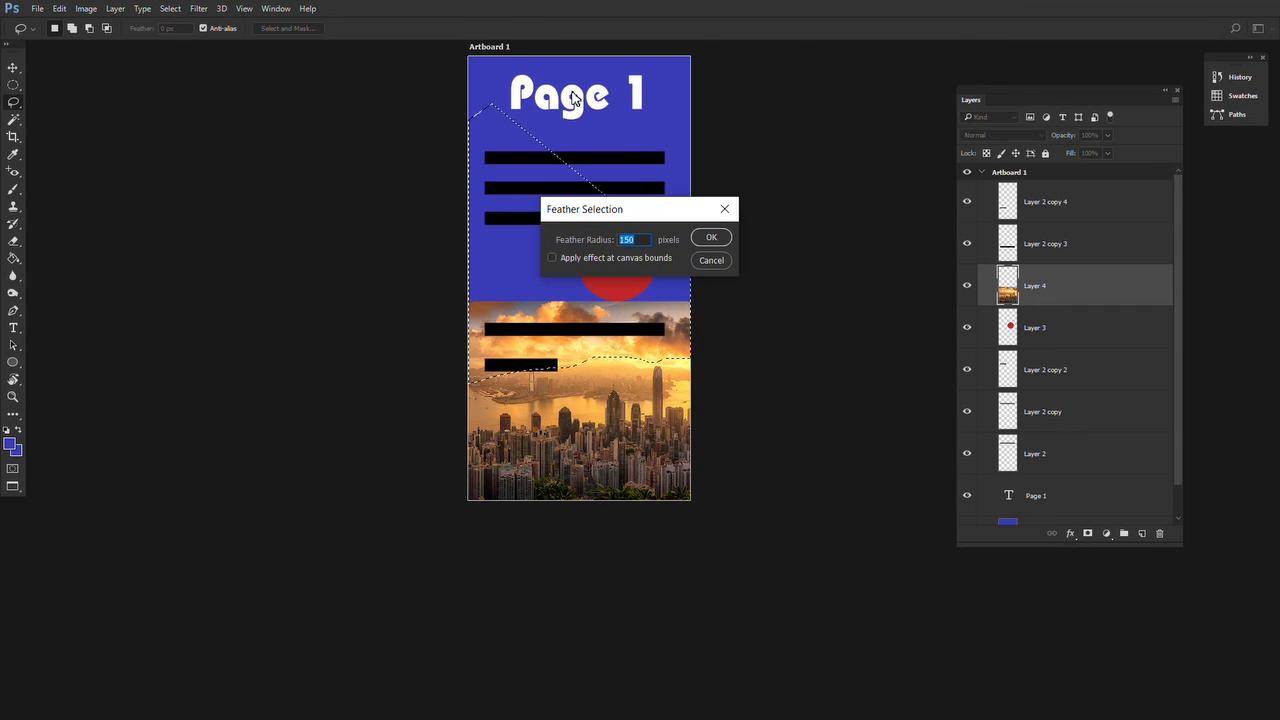
key("Return")
key("Delete")
key("ctrl+d")
Erase the hard upper edge of the city layer with a soft Eraser so the sky blends into the blue background
key("e")
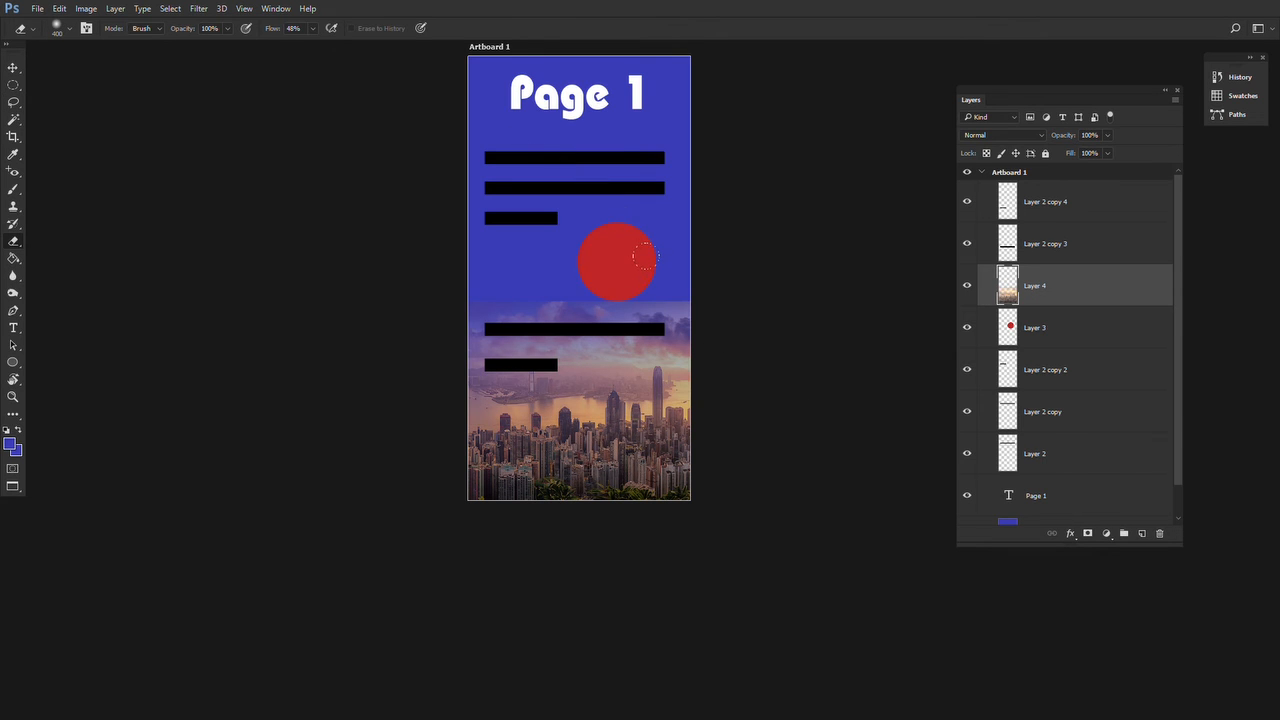
left_click_drag(682, 280, 337, 298)
left_click_drag(704, 292, 304, 288)
left_click_drag(393, 270, 732, 232)
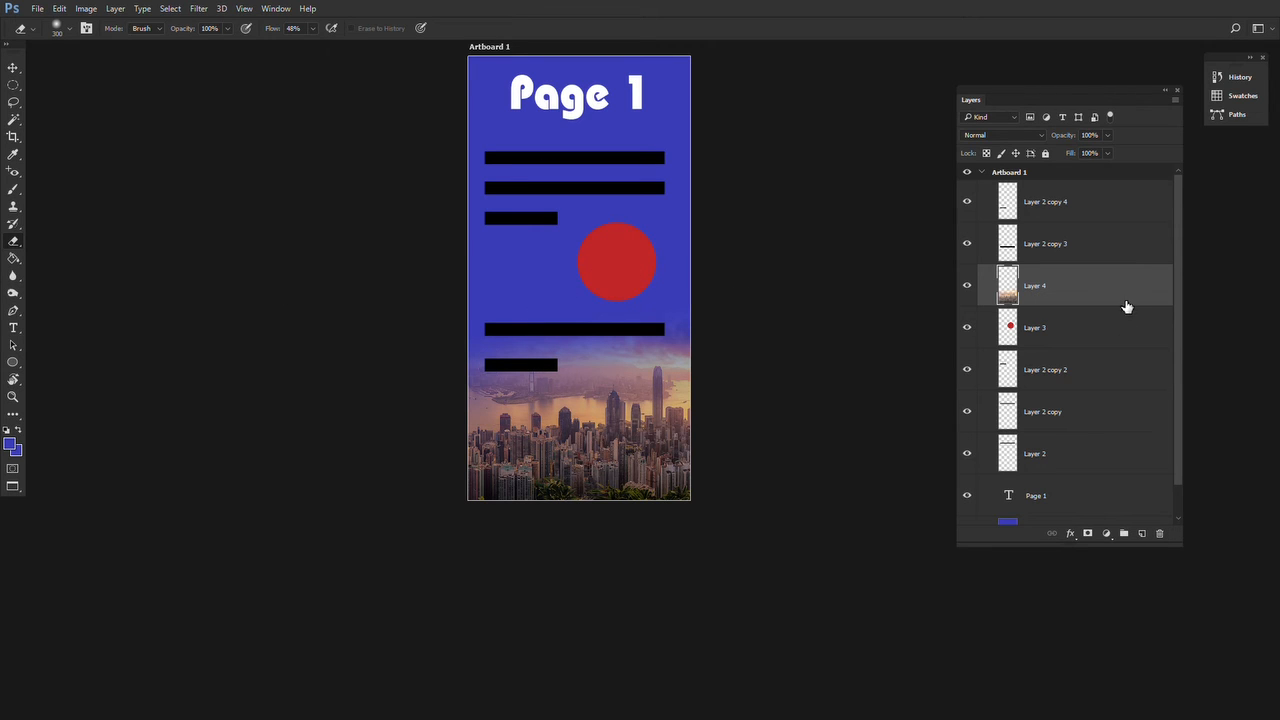
Hide and show the city layer, Layer 4, to compare the Page 1 design with and without it
key("m")
left_click(966, 285)
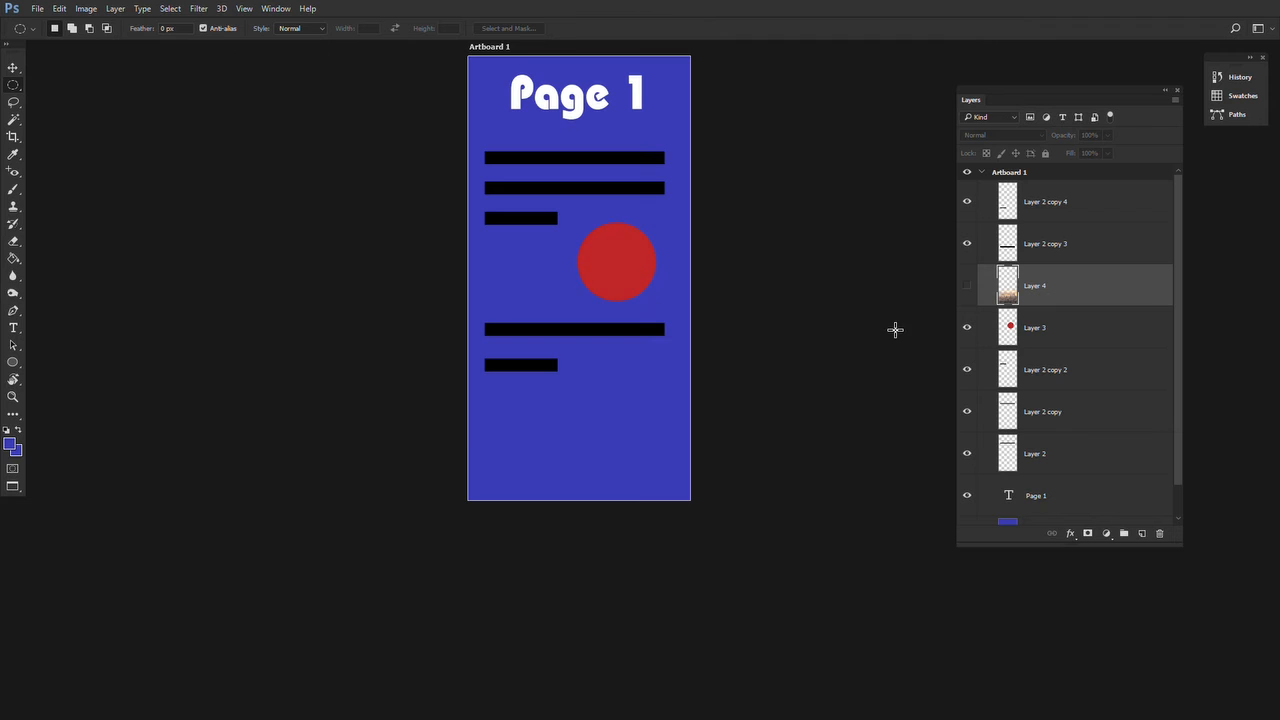
left_click(966, 285)
Return P 1.psd to the standard window view at 50% zoom and close City.jpg
key("Tab")
key("f")
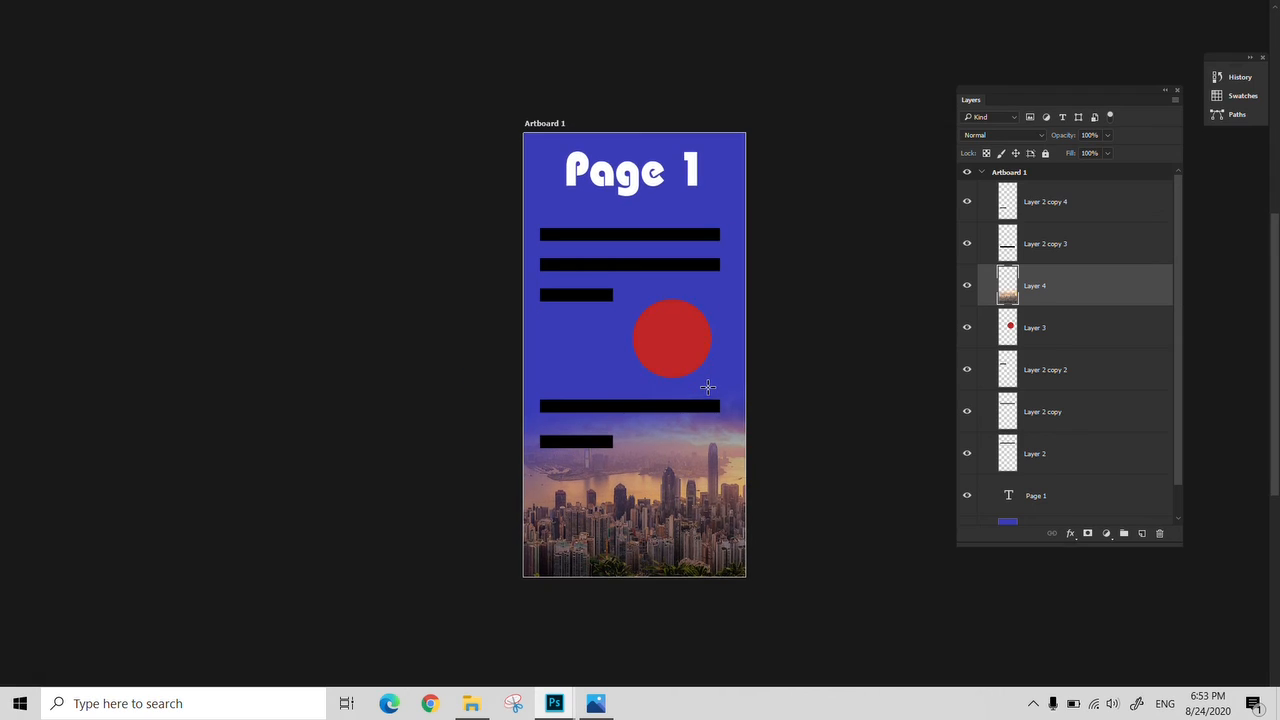
key("z")
left_click(423, 381, "alt")
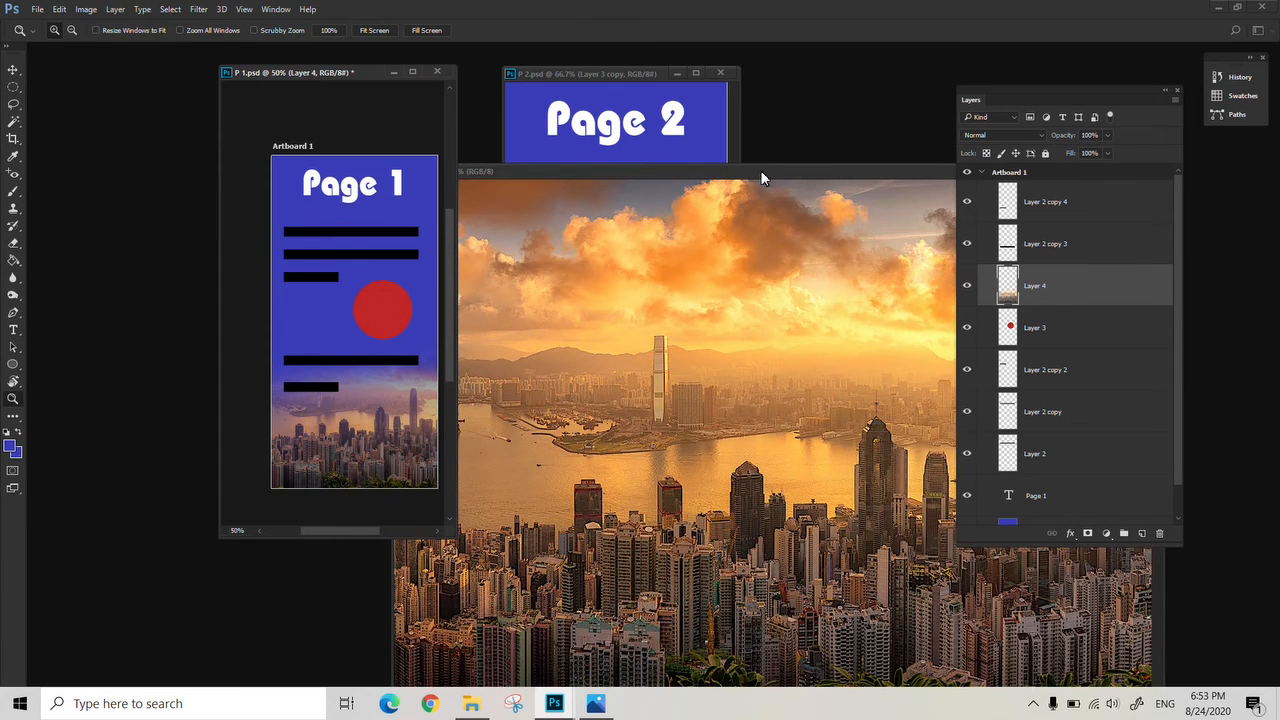
left_click_drag(761, 172, 438, 206)
left_click(818, 208)
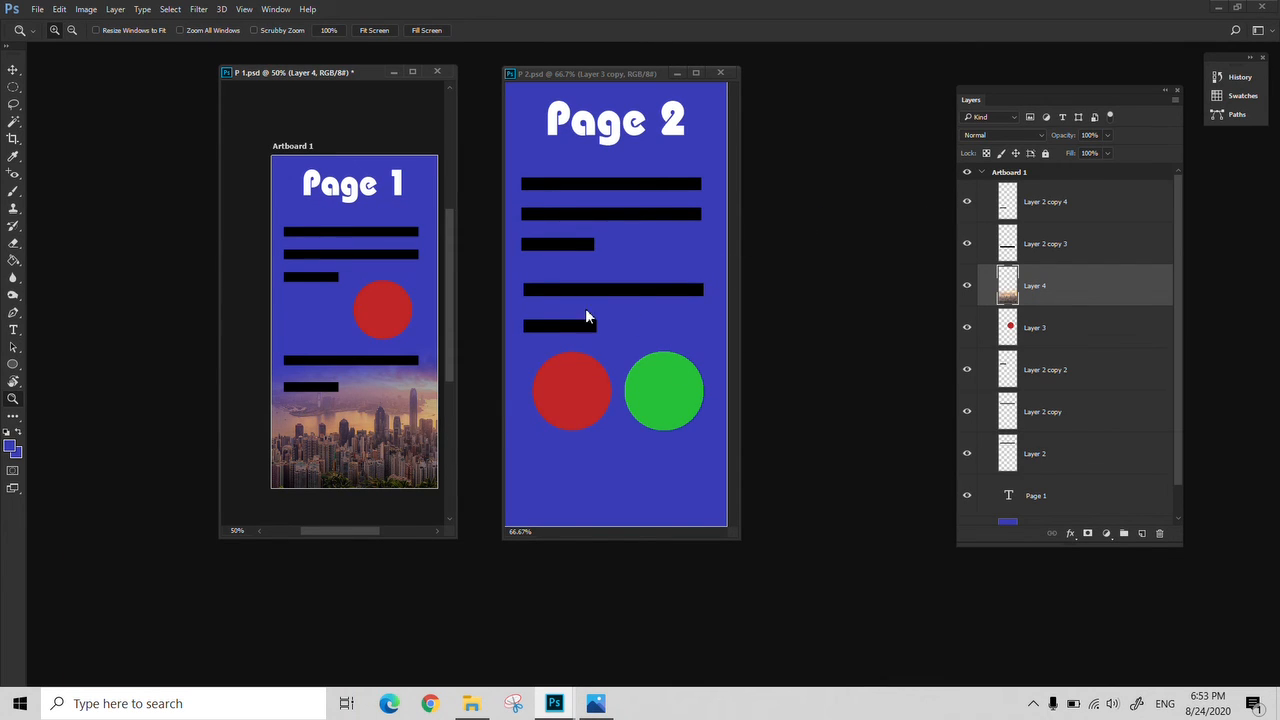
Copy the faded city layer from P 1.psd into P 2.psd, along the lower edge of the Page 2 artboard
left_click(381, 438)
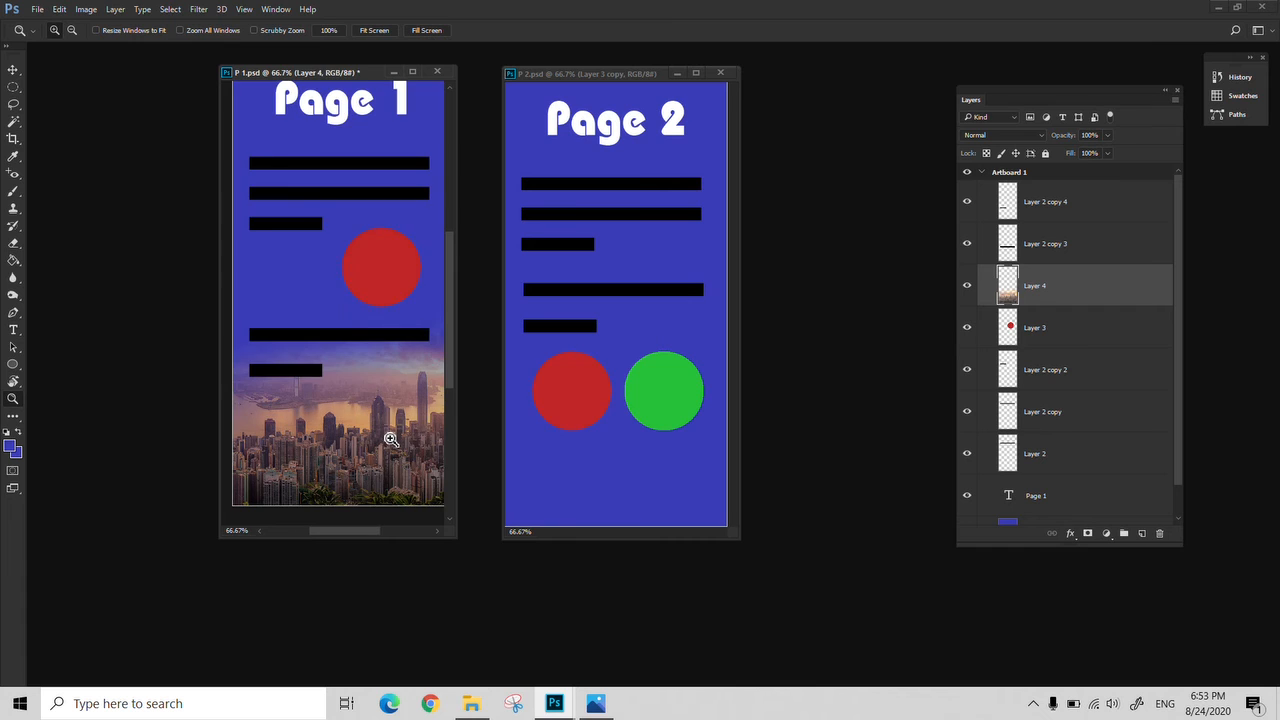
left_click(381, 438, "alt")
key("v")
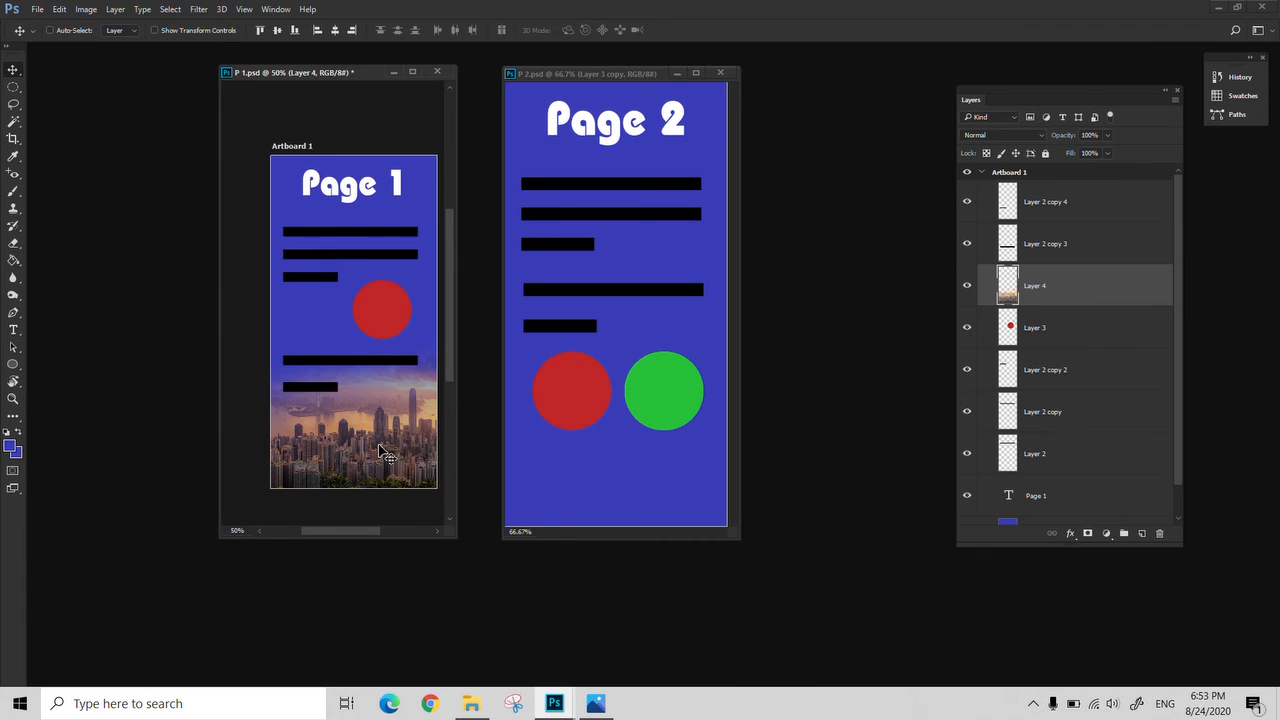
left_click_drag(385, 452, 617, 487)
key("z")
left_click(618, 477, "alt")
key("v")
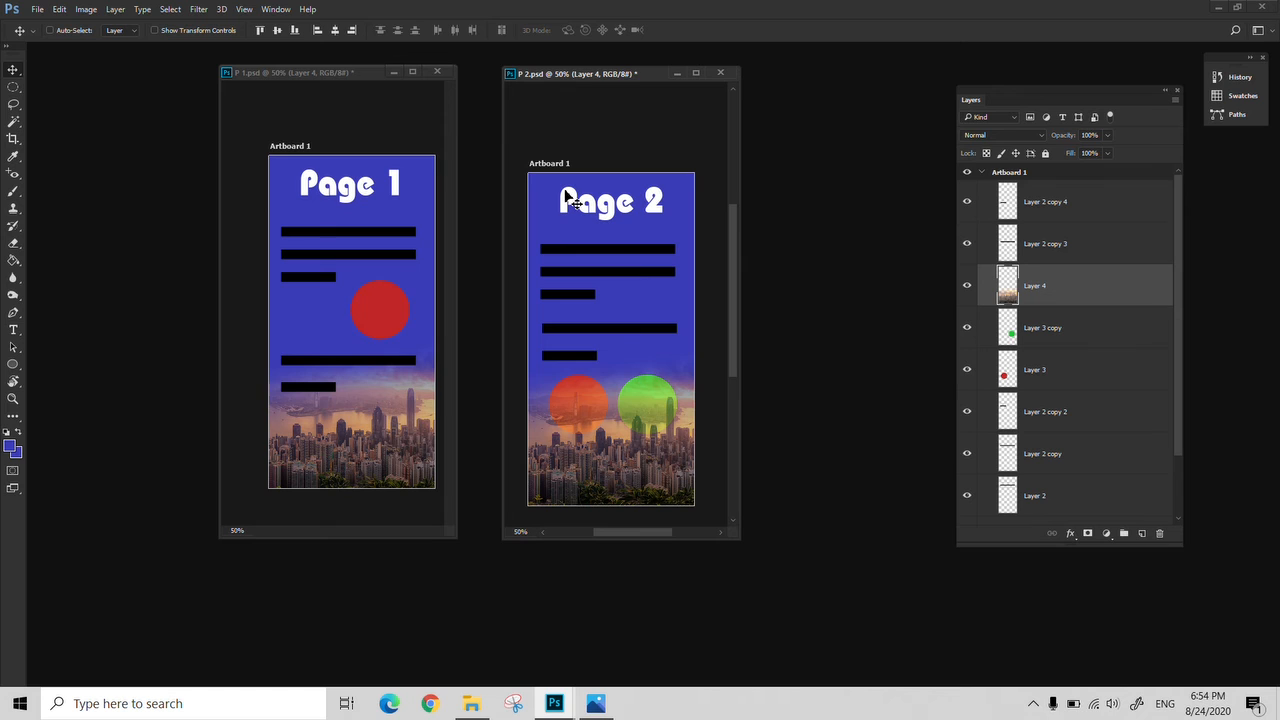
Close the P 2.psd and P 1.psd documents
left_click(718, 74)
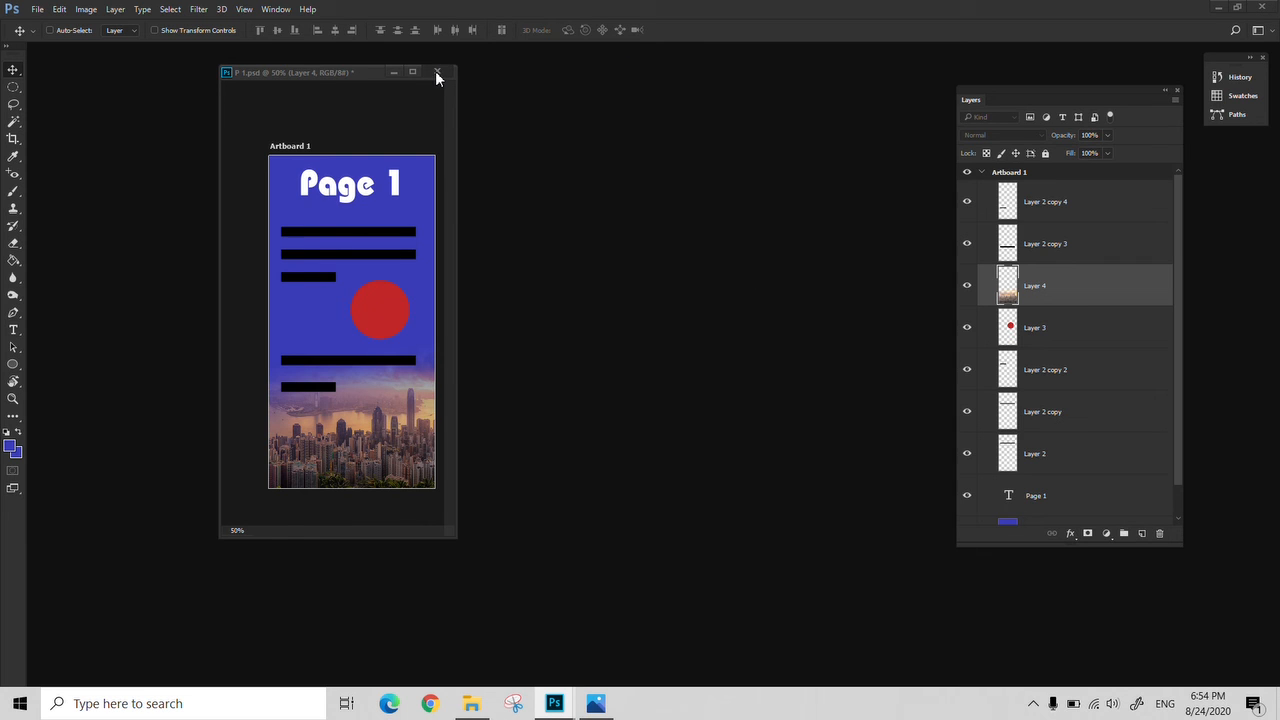
left_click(437, 72)
left_click(652, 268)
Create a new 5 x 10 cm document with artboards at 100 pixels/centimeter and enlarge its window around the artboard
left_click(40, 9)
left_click(32, 21)
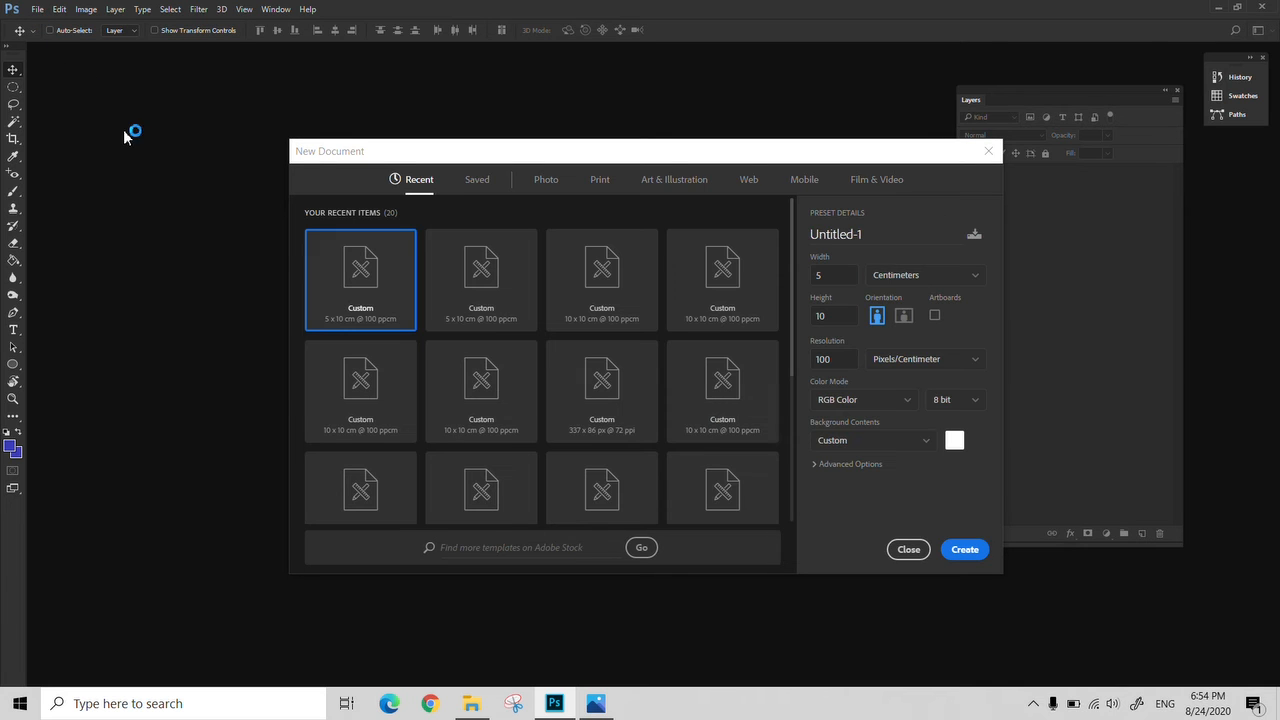
left_click(937, 316)
left_click(980, 558)
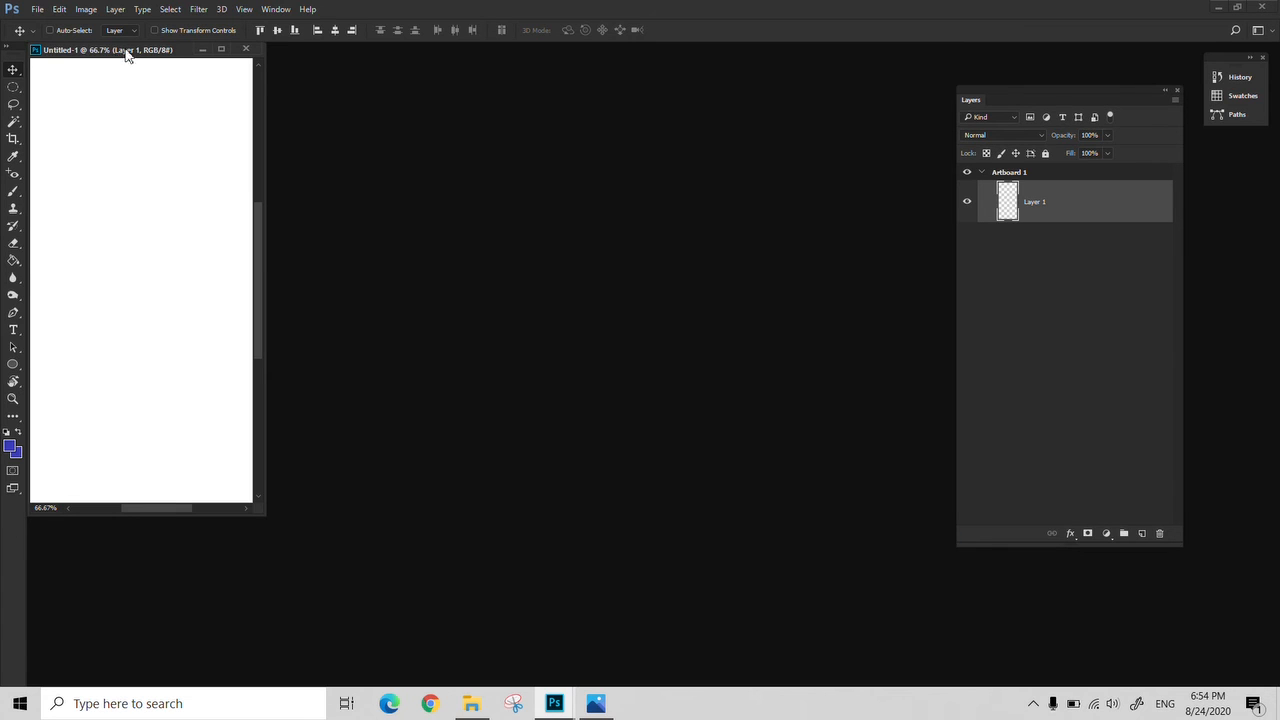
left_click_drag(126, 55, 433, 94)
left_click_drag(576, 563, 790, 624)
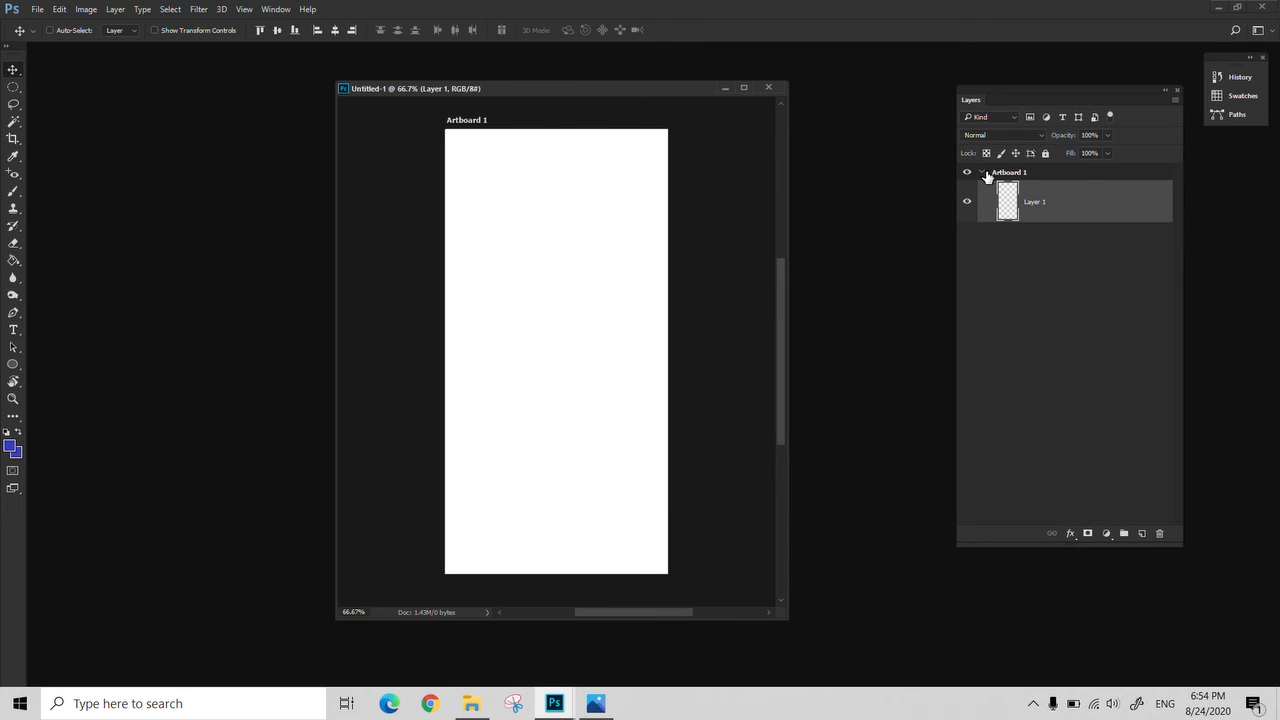
Fill Layer 1 of the new artboard with the blue foreground color
left_click(1124, 533)
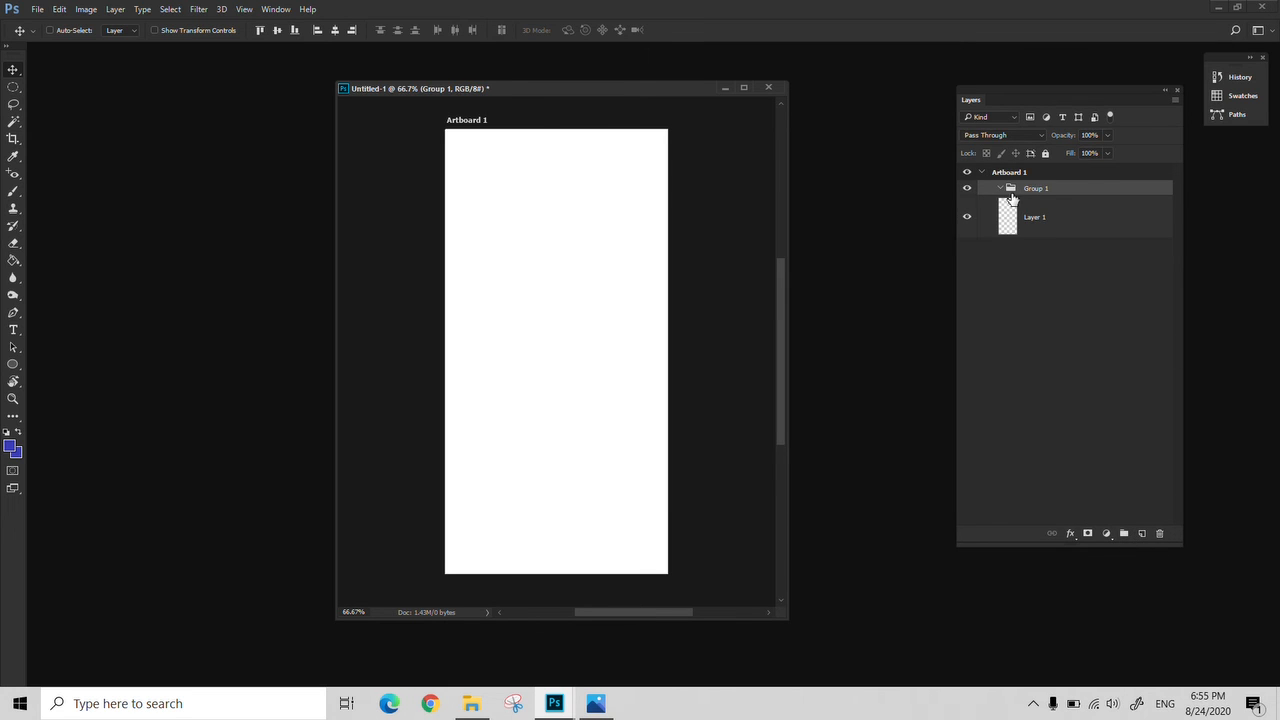
key("ctrl+z")
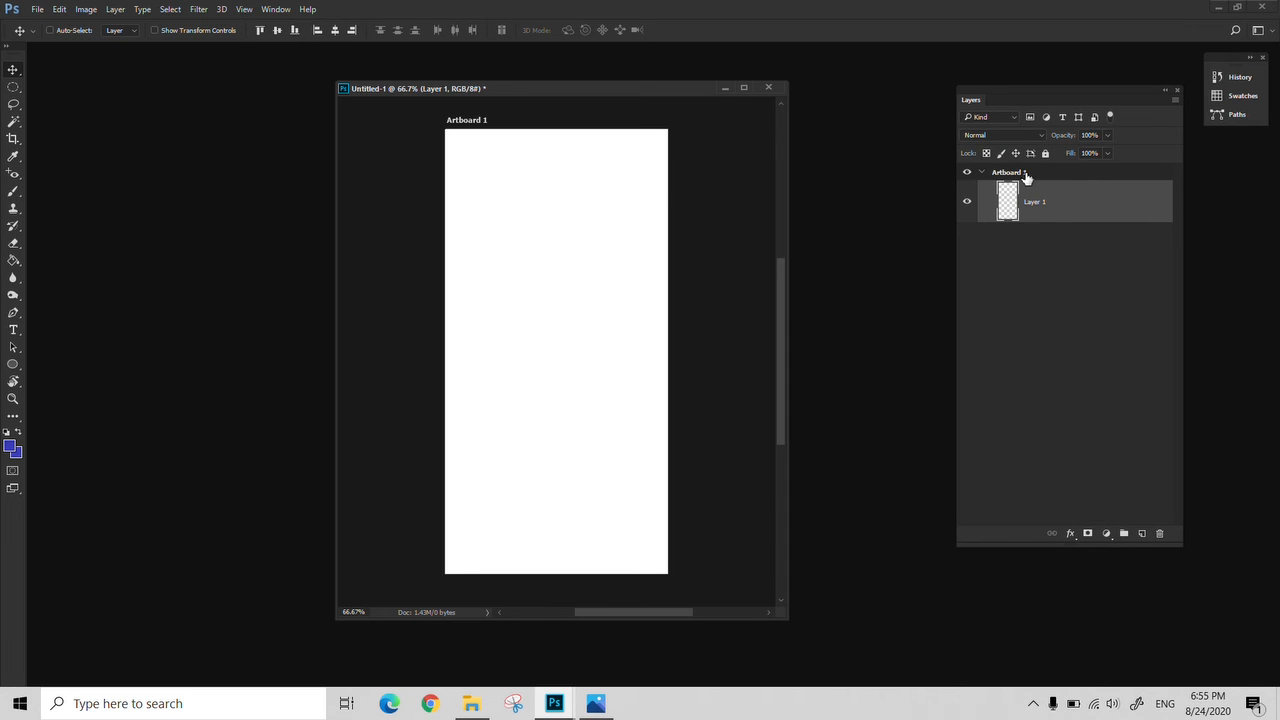
key("z")
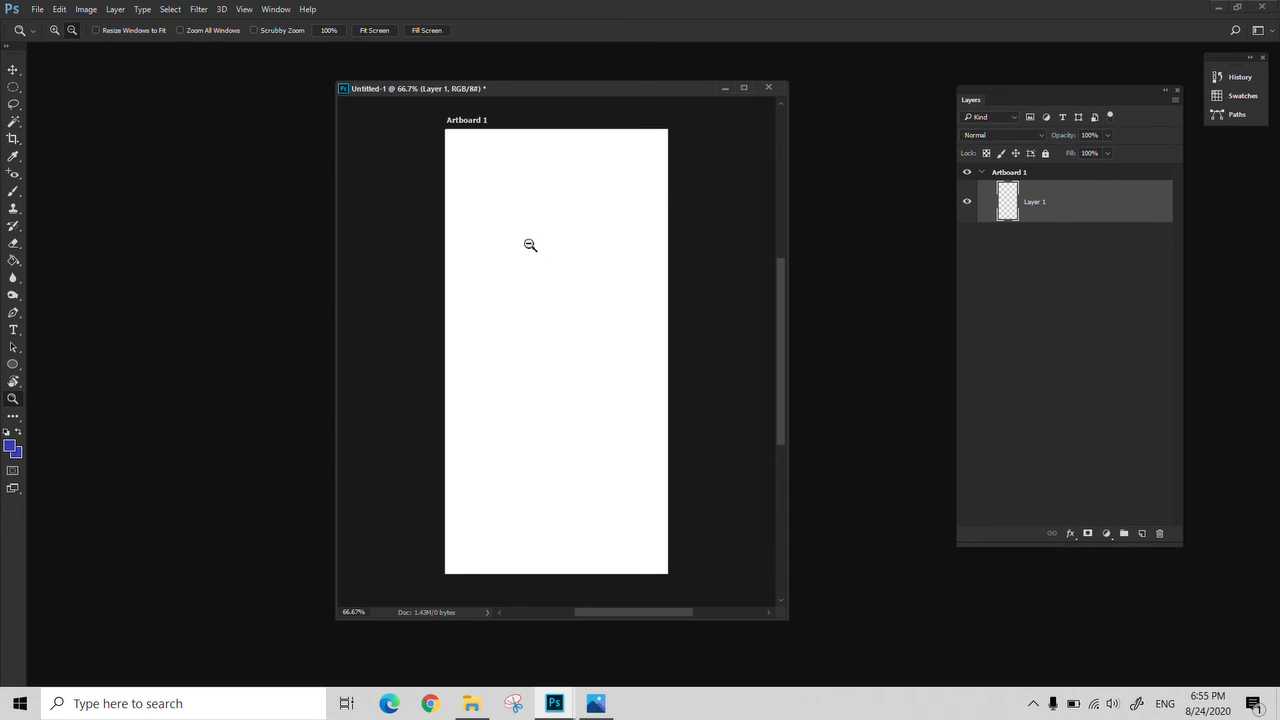
left_click(529, 245, "alt")
key("g")
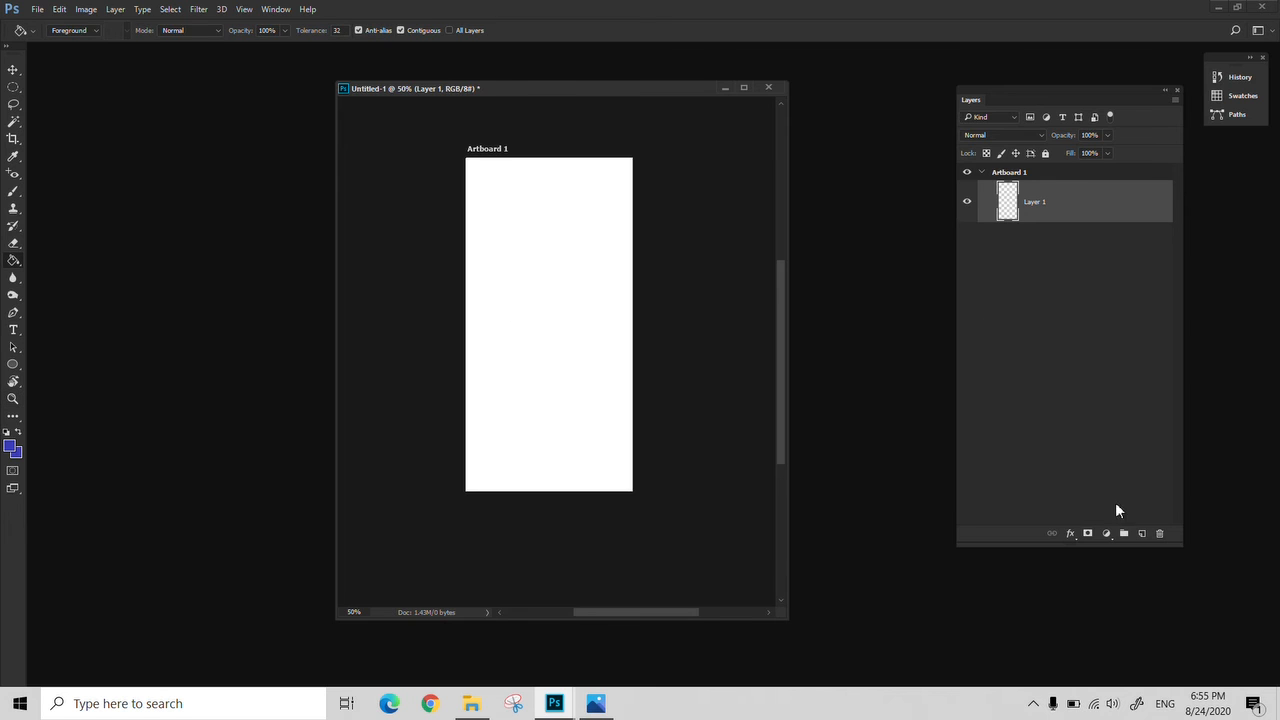
left_click(530, 322)
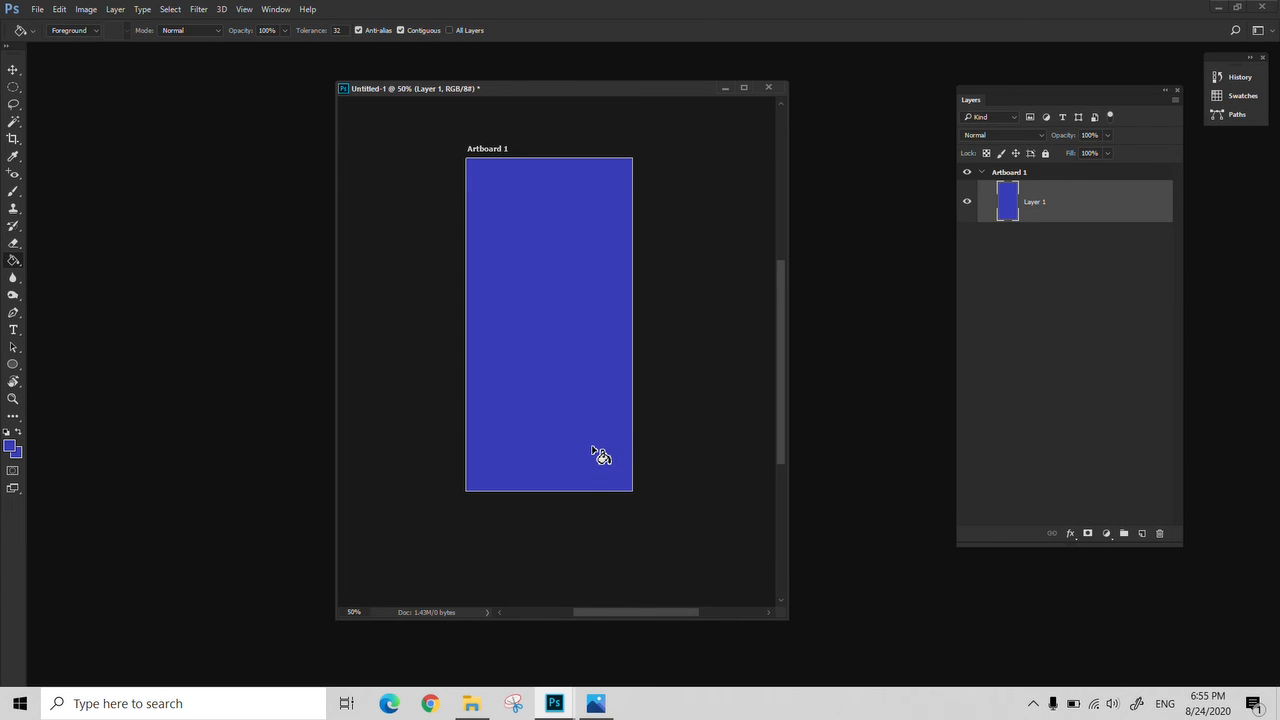
Add the title text "PAGE 1" and scale it up across the upper part of the artboard
key("m")
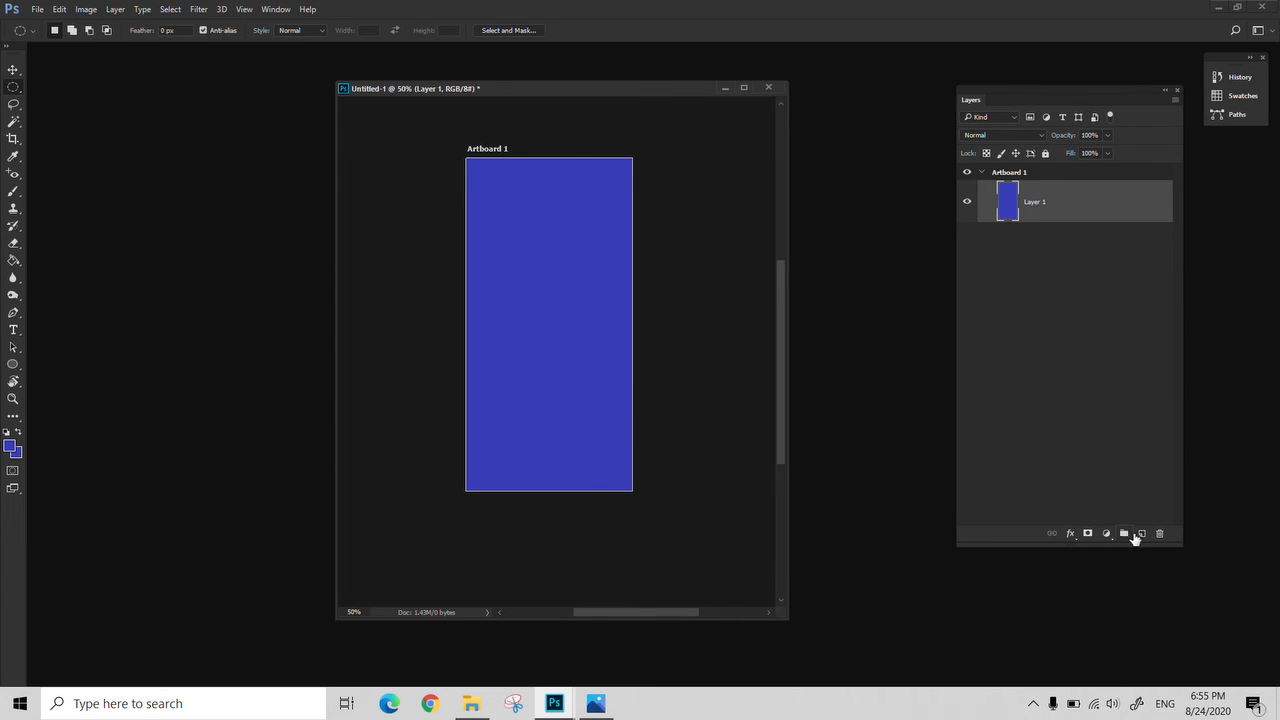
key("t")
left_click(508, 290)
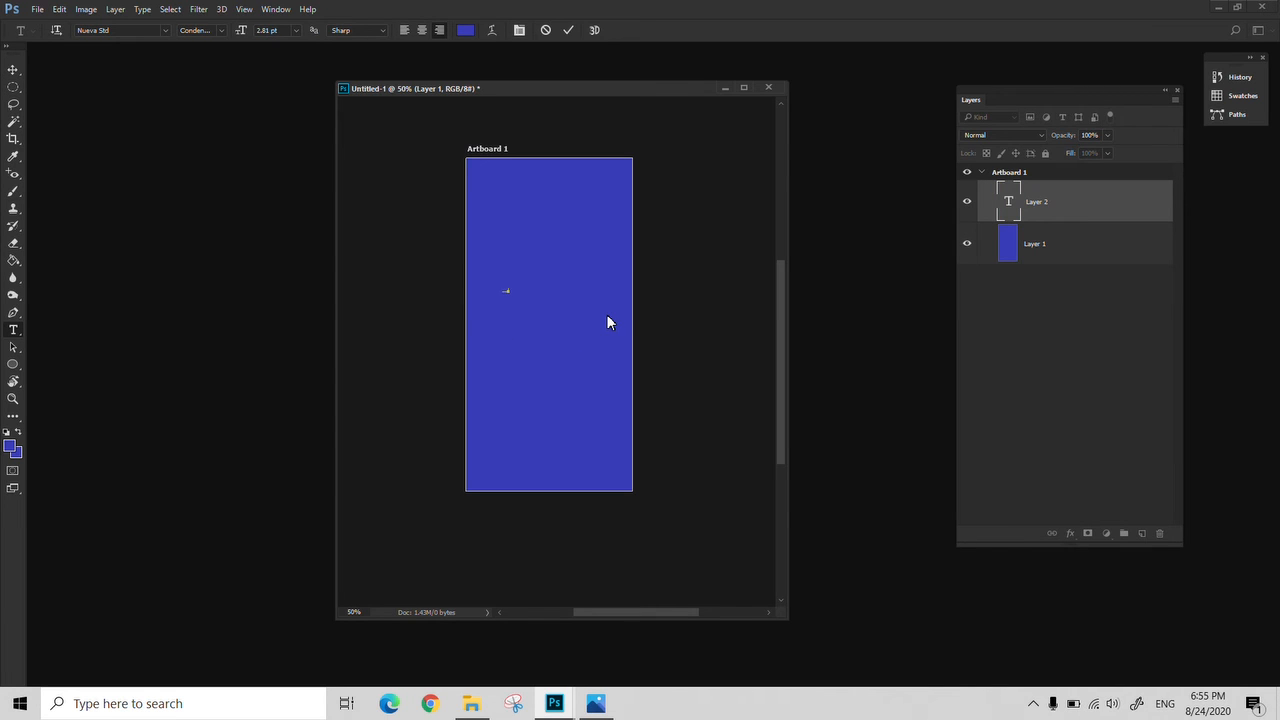
key("ctrl+Return")
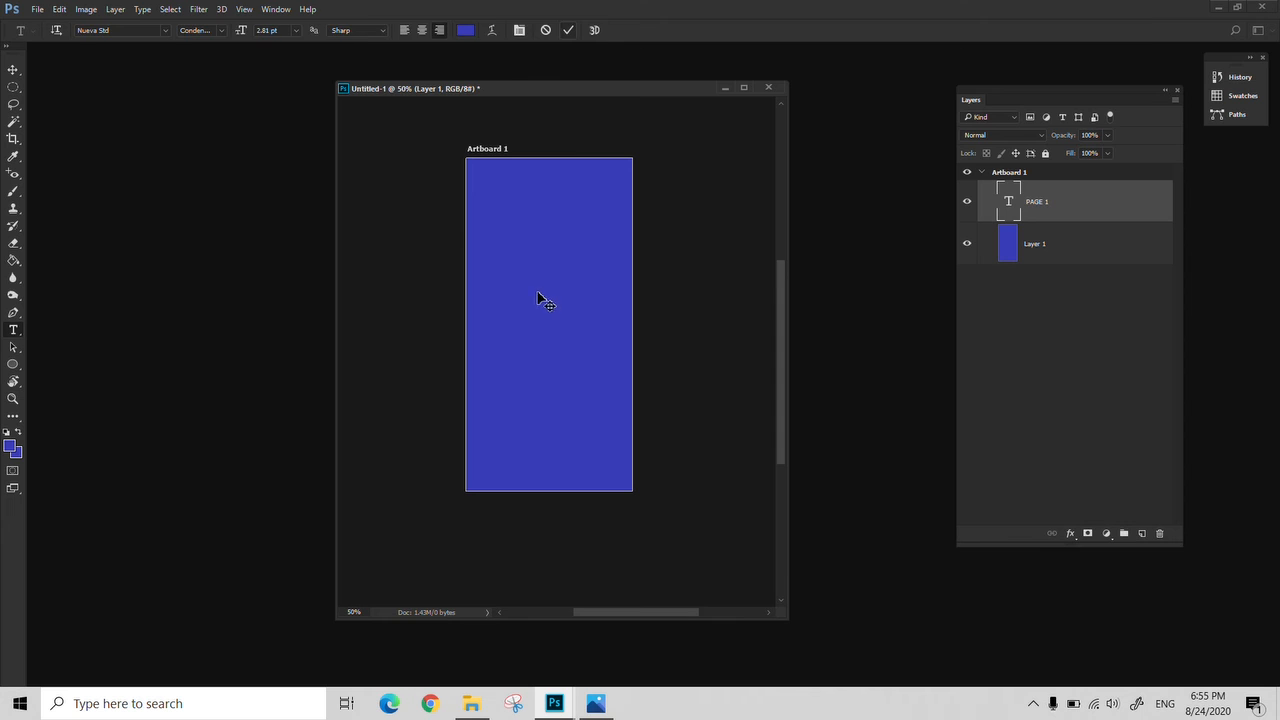
key("ctrl+t")
left_click_drag(508, 292, 594, 238)
key("Return")
Change the color of the PAGE 1 text to black, 000000
left_click(594, 238)
key("ctrl+a")
left_click(465, 30)
left_click_drag(647, 232, 814, 378)
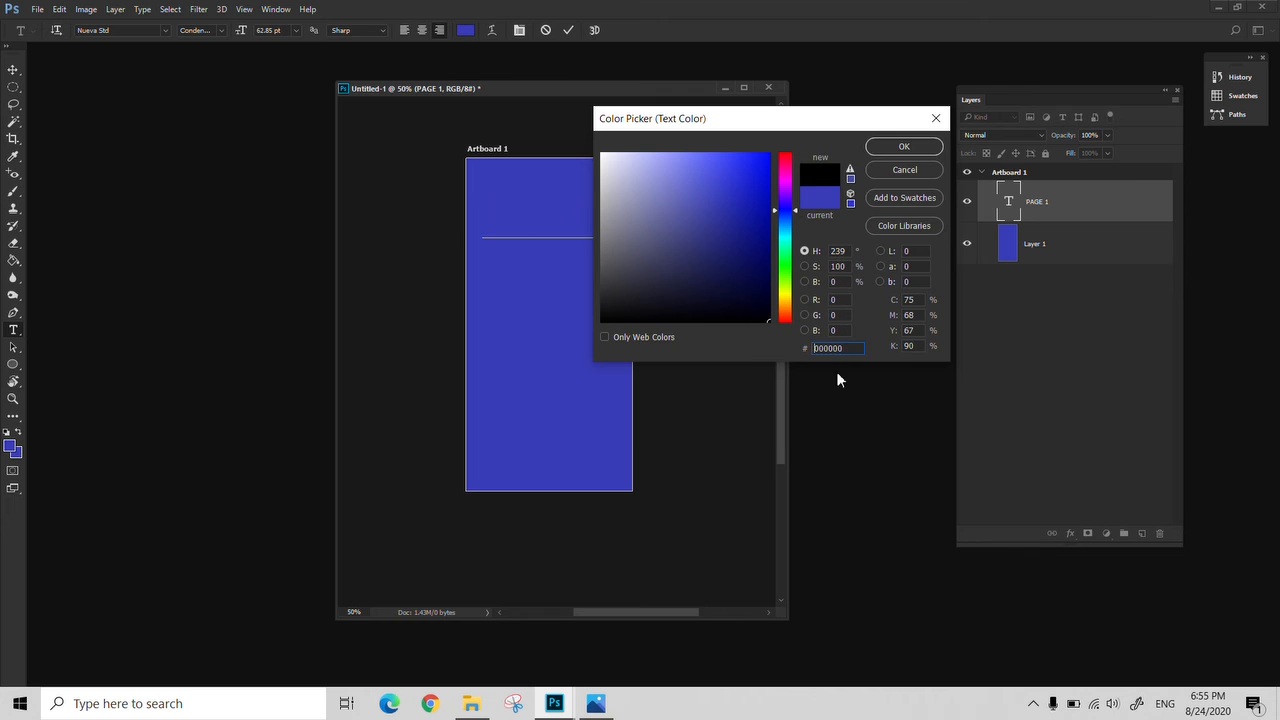
left_click(916, 147)
left_click(569, 30)
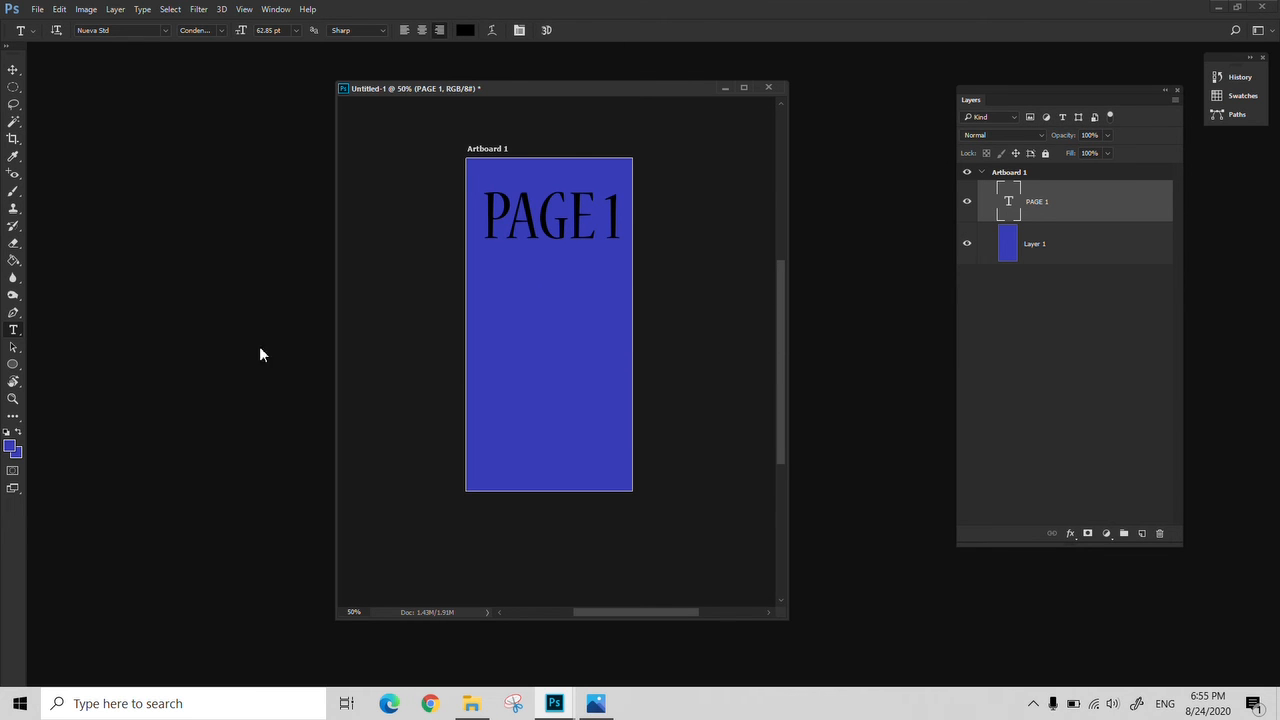
Open City.jpg, copy its image into the Untitled-1 artboard and close City.jpg
key("ctrl+o")
left_click(240, 140)
left_click(486, 373)
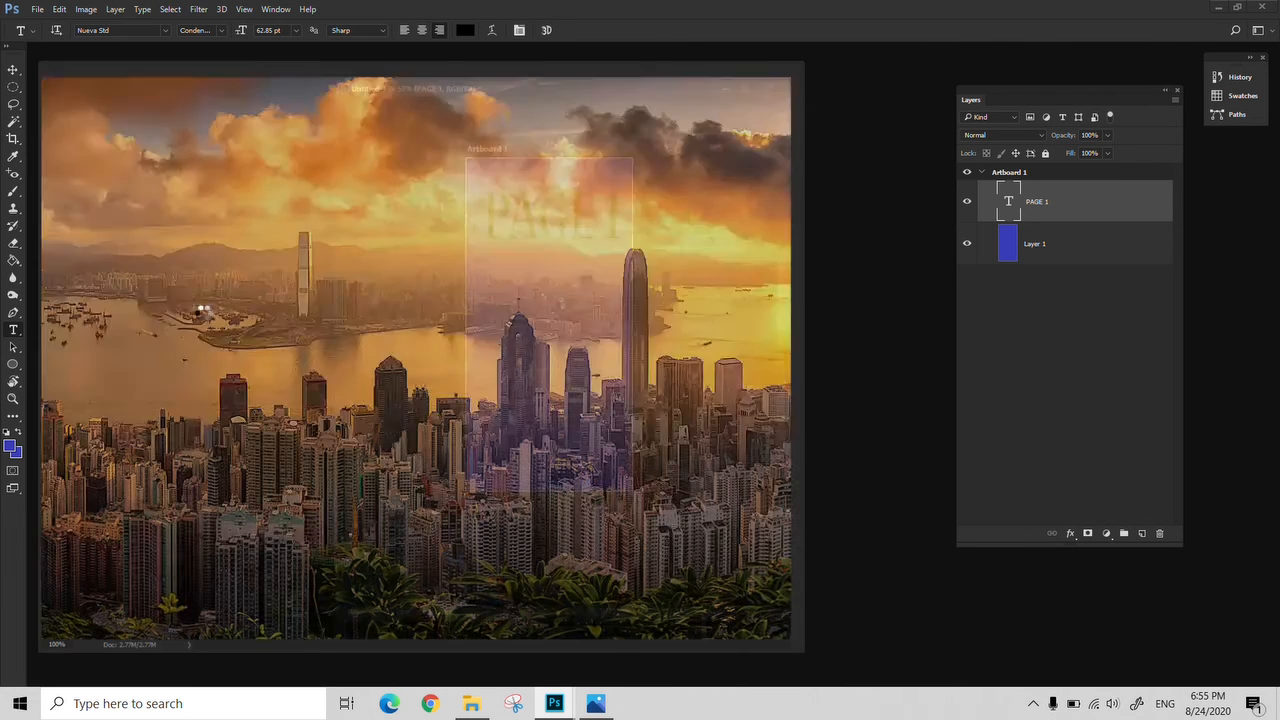
key("v")
left_click_drag(545, 68, 547, 475)
left_click_drag(494, 603, 549, 337)
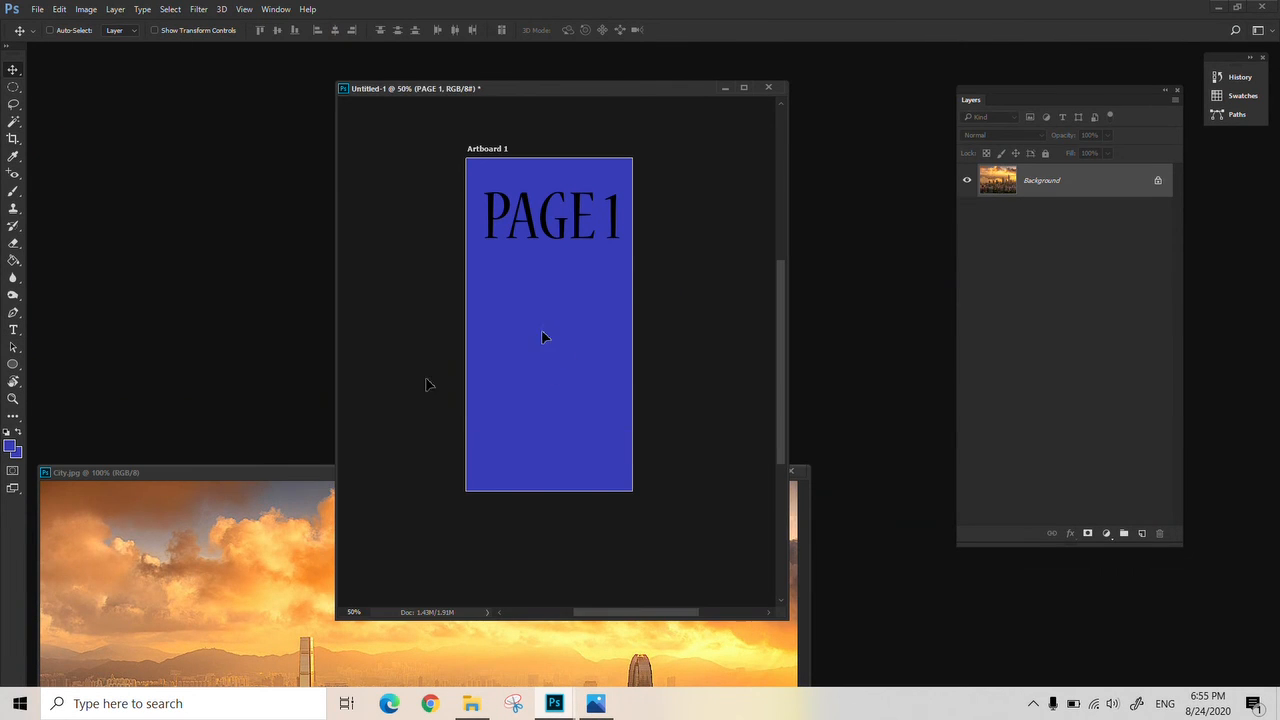
left_click(791, 472)
Scale the city image down to fill the lower part of the artboard, in full-screen view
key("f")
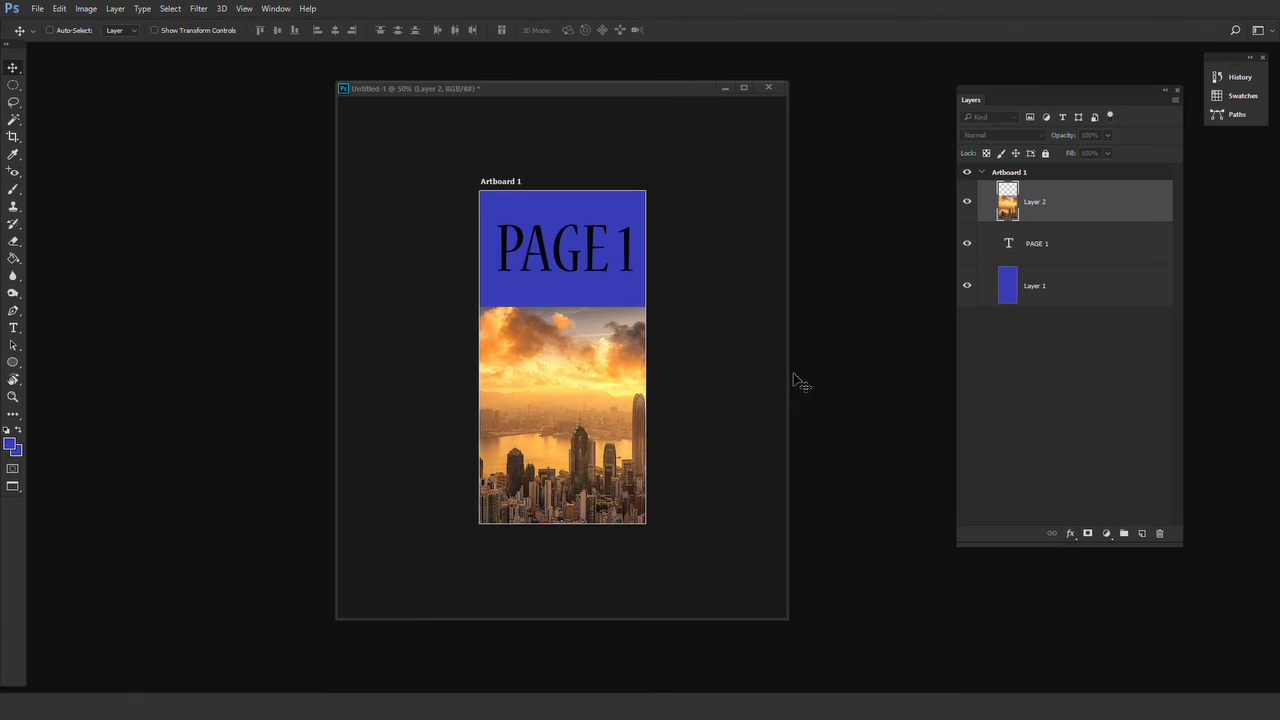
key("ctrl+t")
left_click_drag(797, 329, 745, 421)
key("Return")
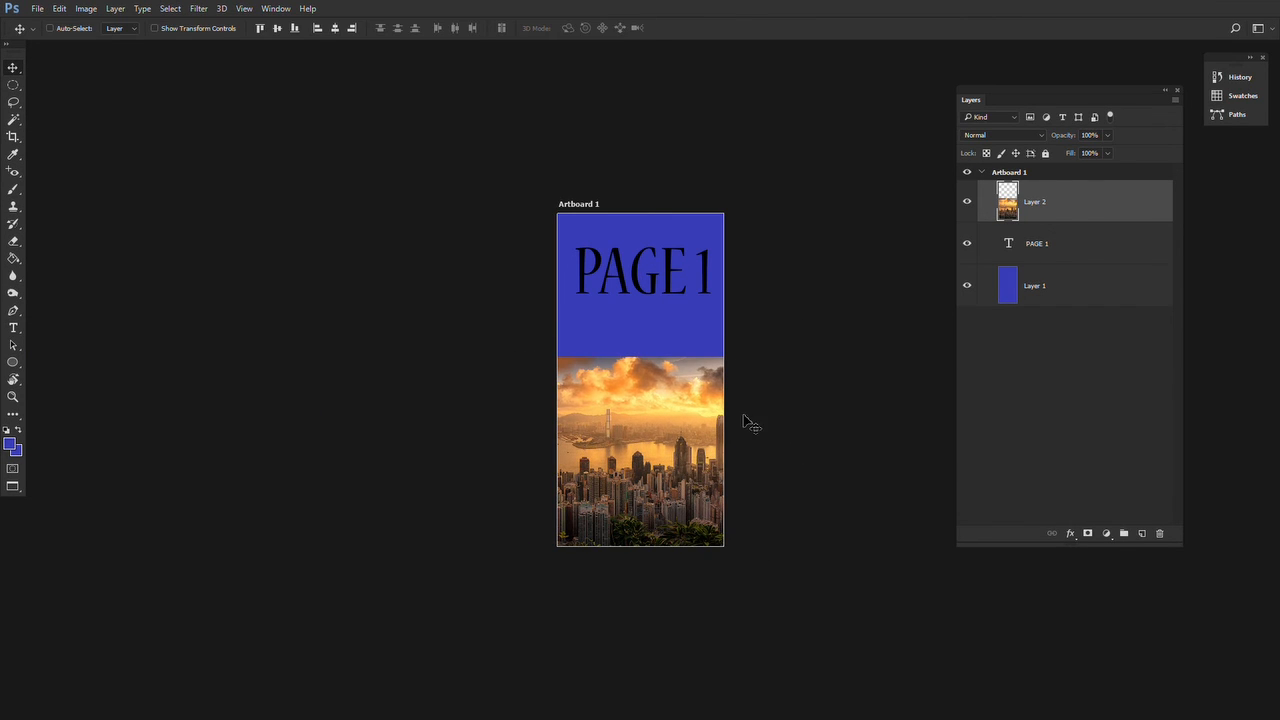
Fade out the sky at the upper edge of the city layer so it blends softly into the blue background
key("l")
mouse_move(757, 410)
left_mouse_down()
mouse_move(692, 404)
mouse_move(577, 433)
mouse_move(490, 339)
mouse_move(745, 222)
left_mouse_up()
key("shift+F6")
key("Return")
key("Delete")
key("ctrl+d")
key("e")
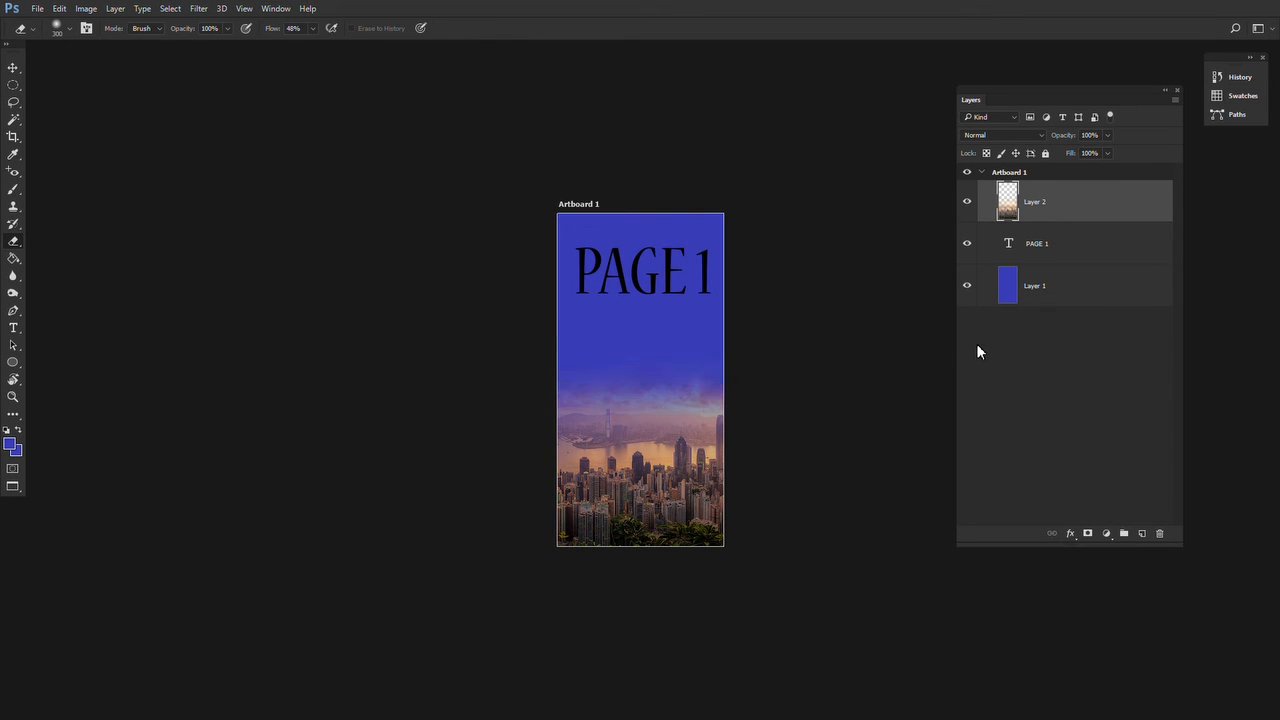
Hide the city layer, Layer 2
key("m")
mouse_move(798, 371)
left_mouse_down()
mouse_move(689, 328)
mouse_move(670, 349)
left_mouse_up()
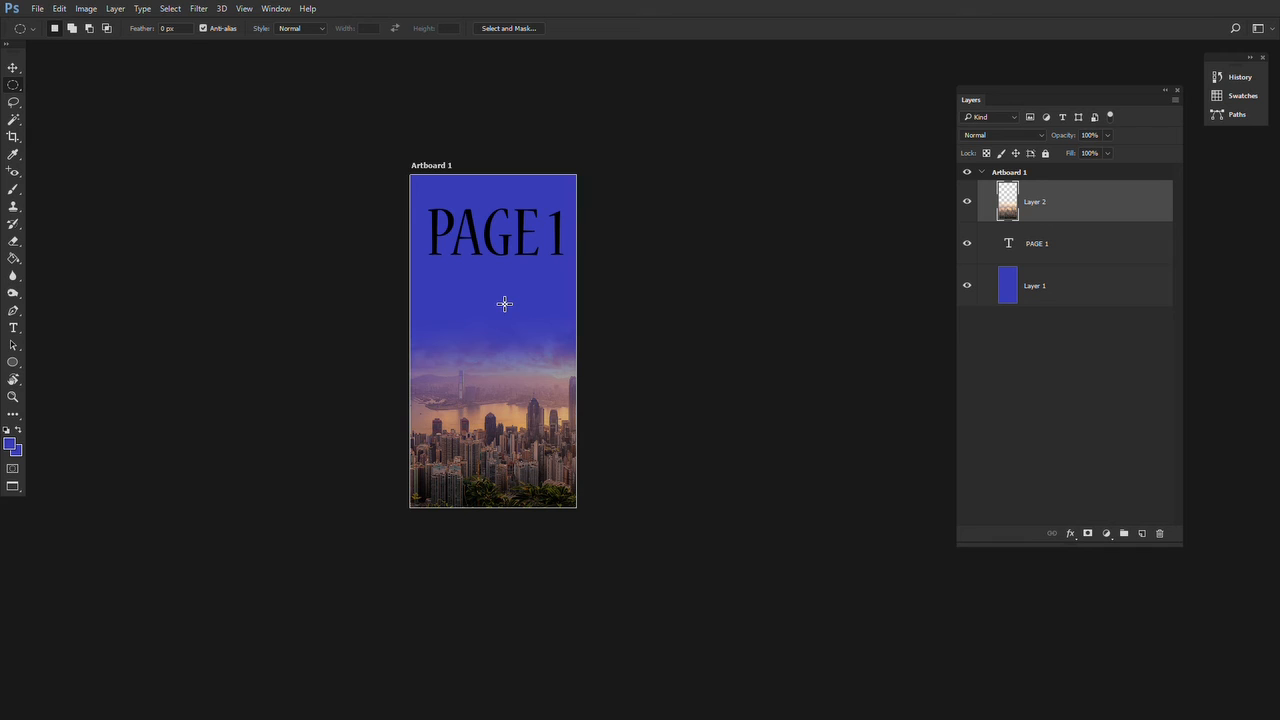
left_click(967, 208)
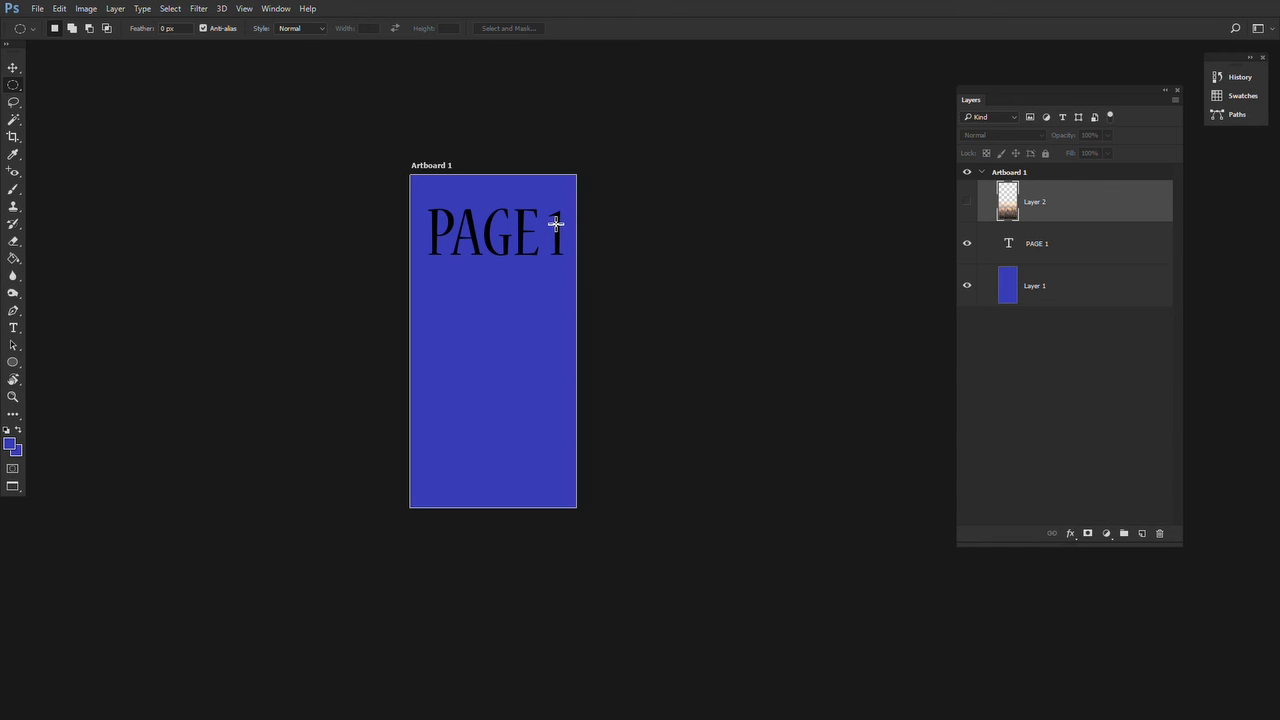
Add a second 500 x 1000 px artboard to the right of Artboard 1 with the Artboard Tool
left_click(1034, 176)
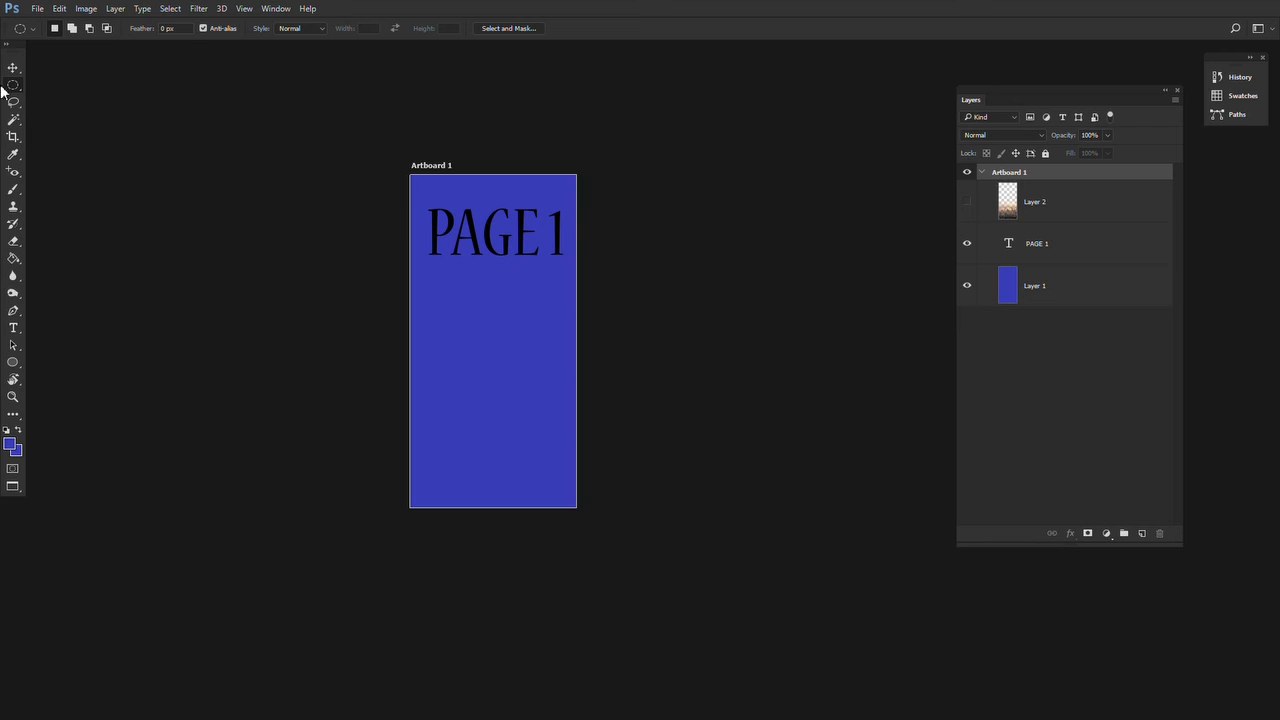
left_click_drag(13, 68, 52, 76)
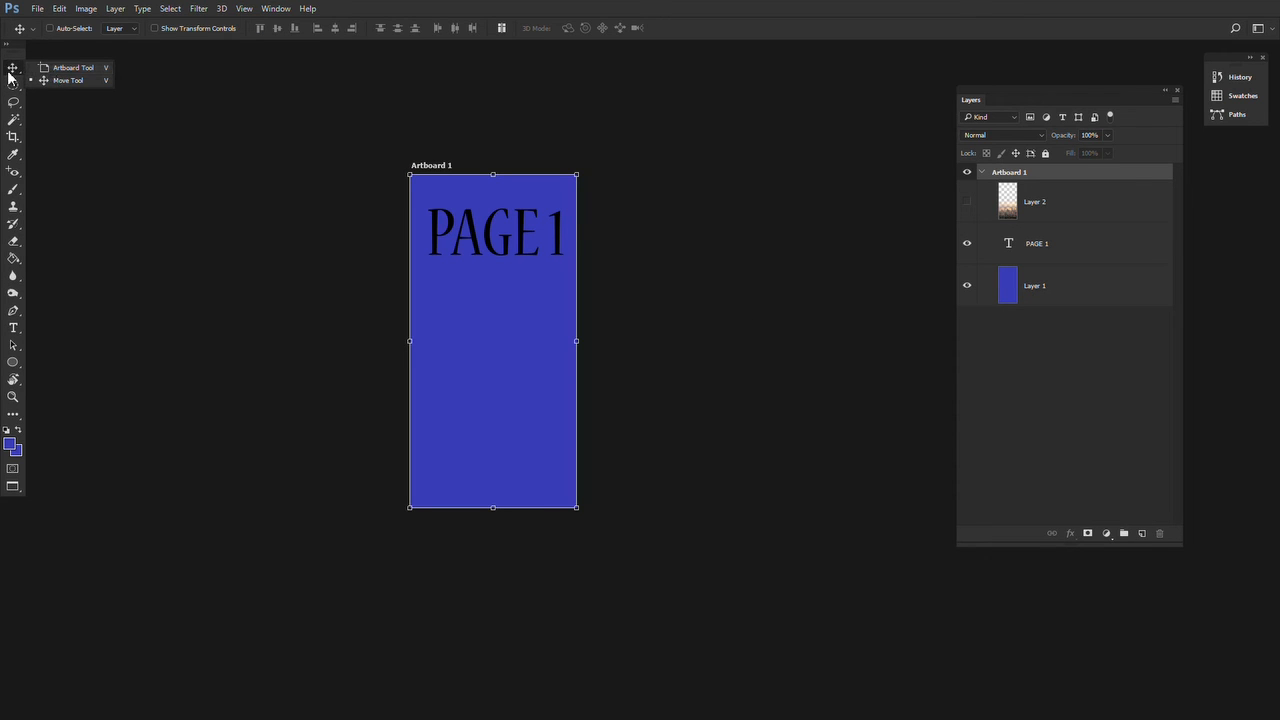
left_click(48, 68)
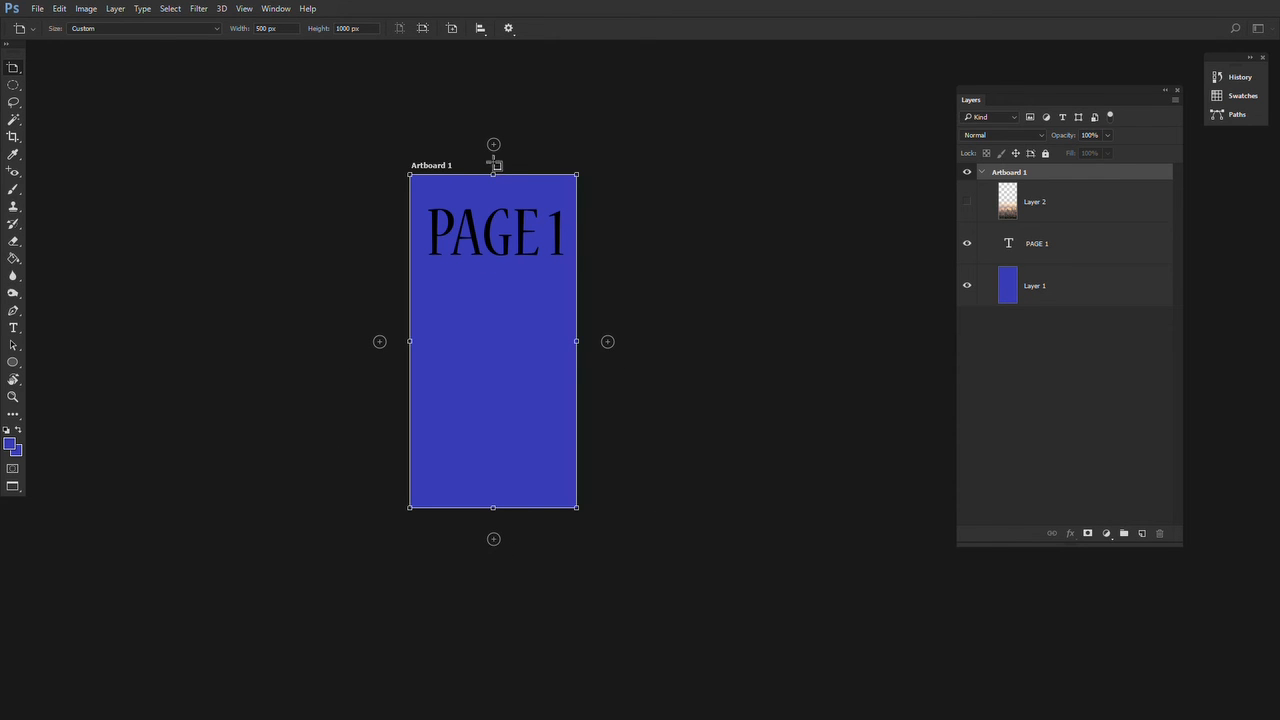
left_click(608, 343)
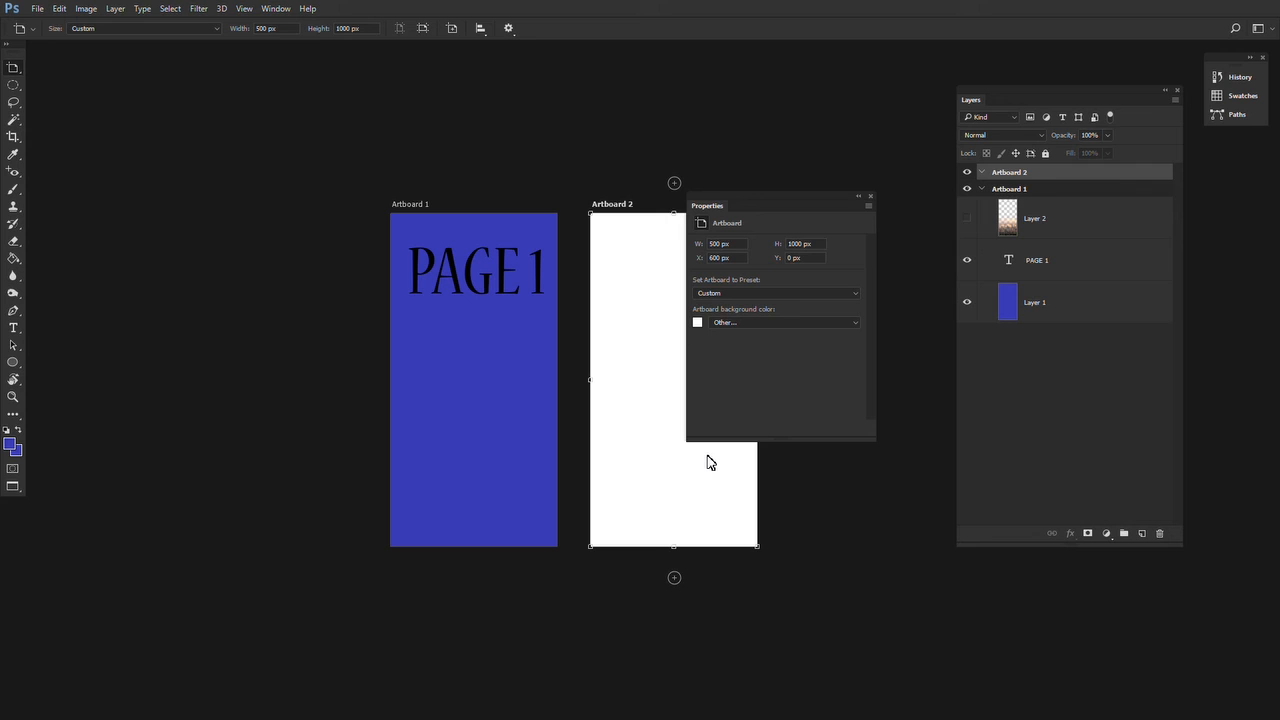
left_click(870, 197)
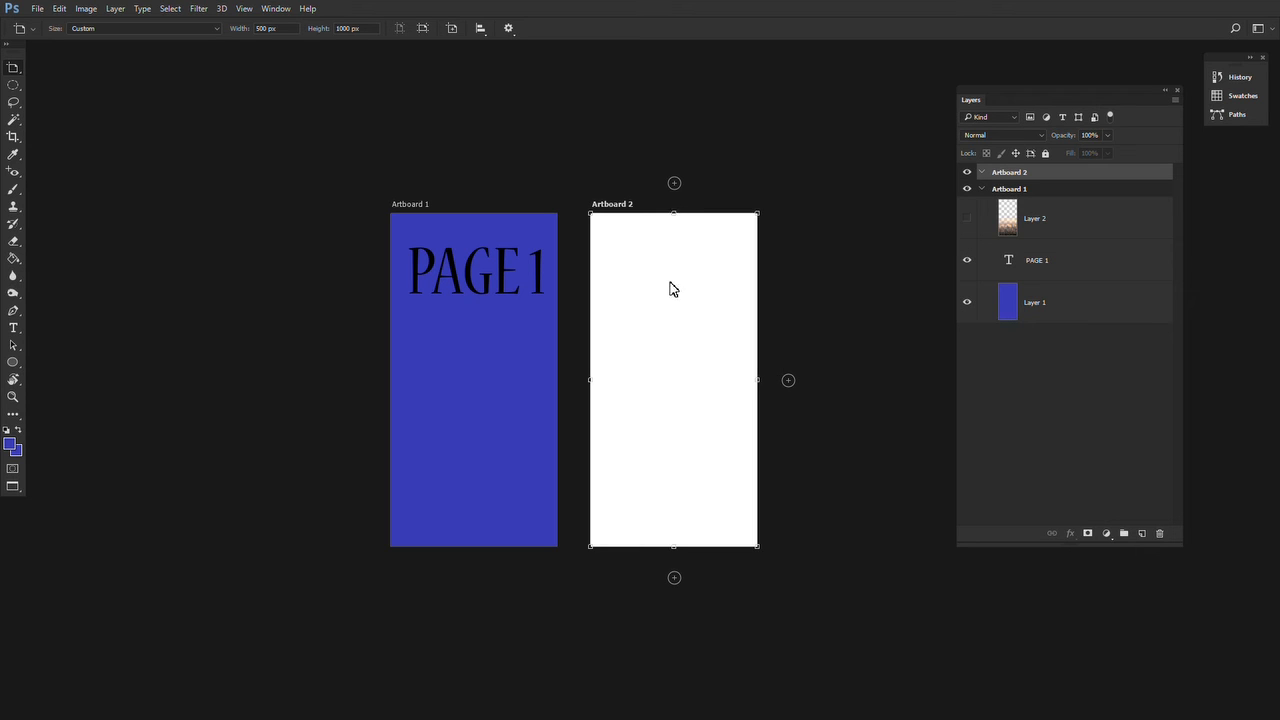
Add a third artboard to the right of Artboard 2 and shorten its height to 500 px
left_click(789, 382)
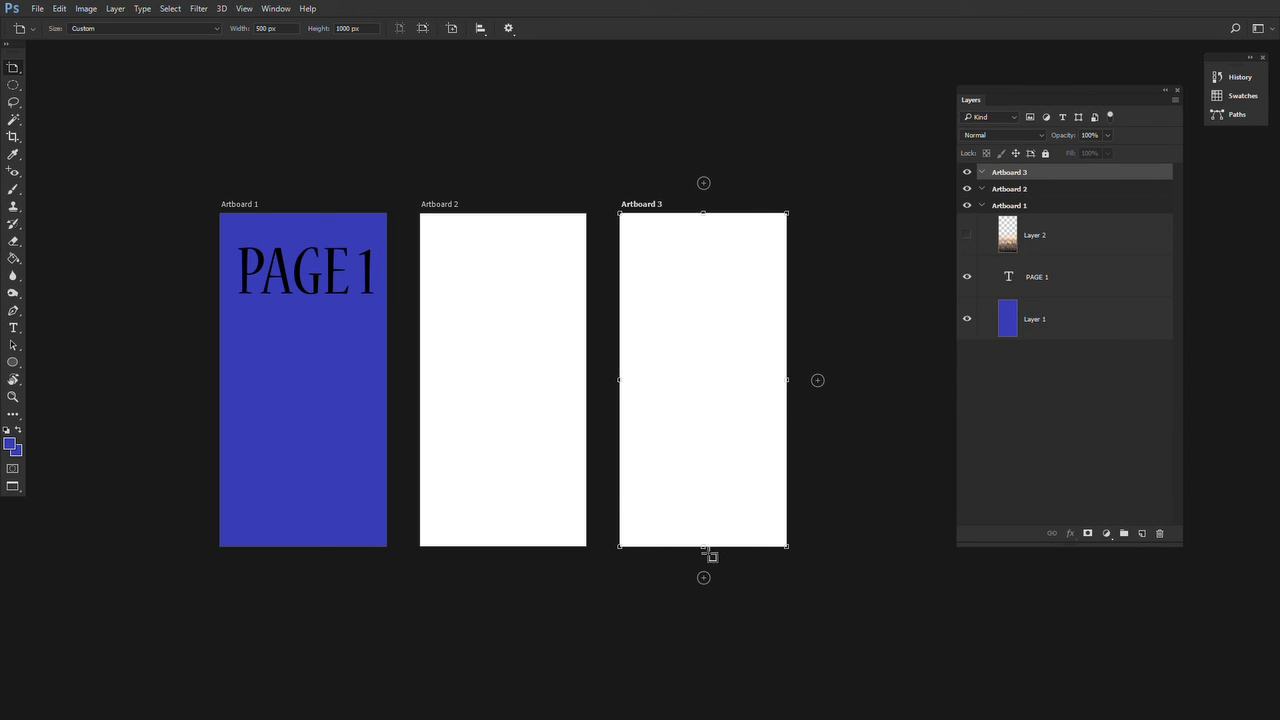
left_click_drag(705, 546, 706, 380)
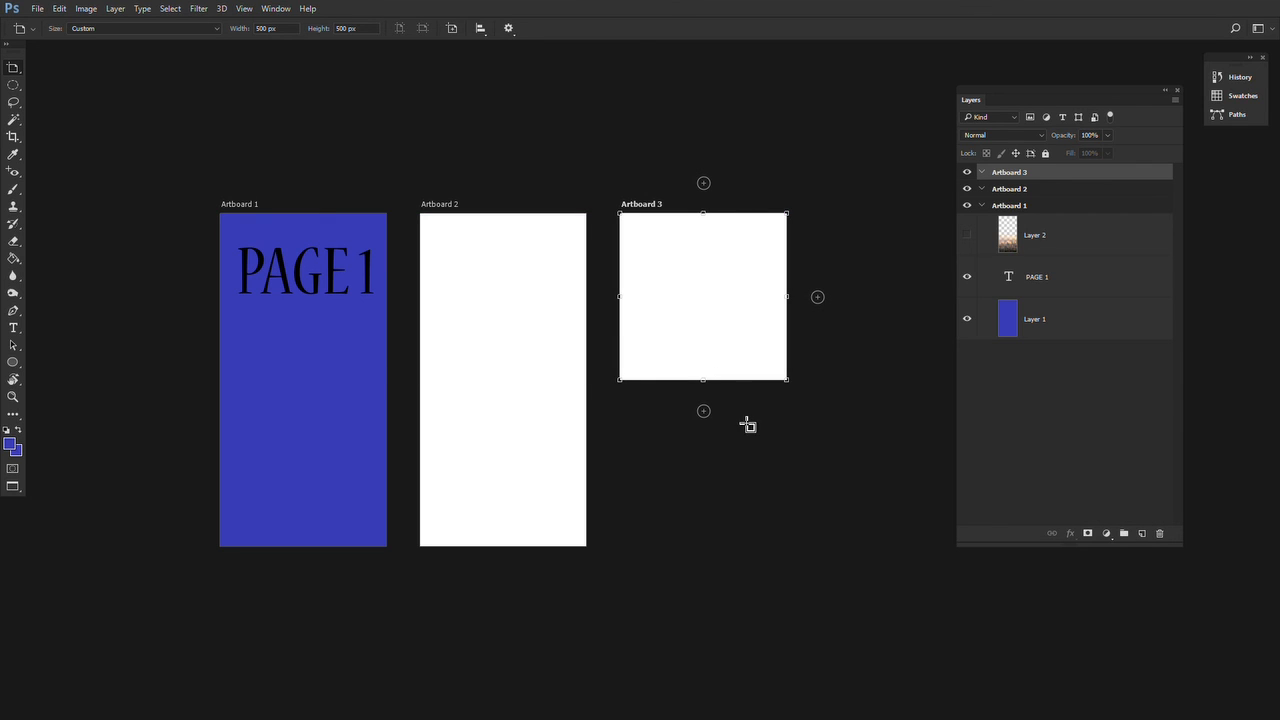
left_click(997, 436)
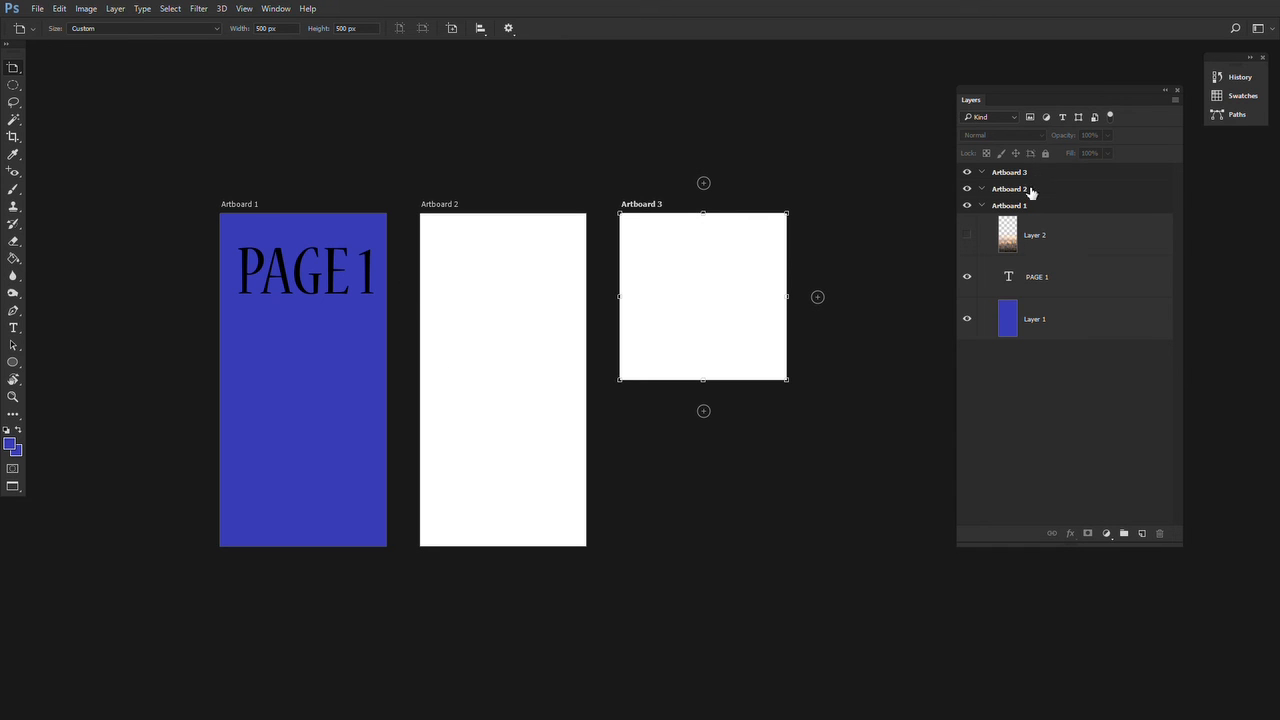
Duplicate the blue Layer 1 of Artboard 1 and move the copy into Artboard 2
key("v")
left_click(1046, 331)
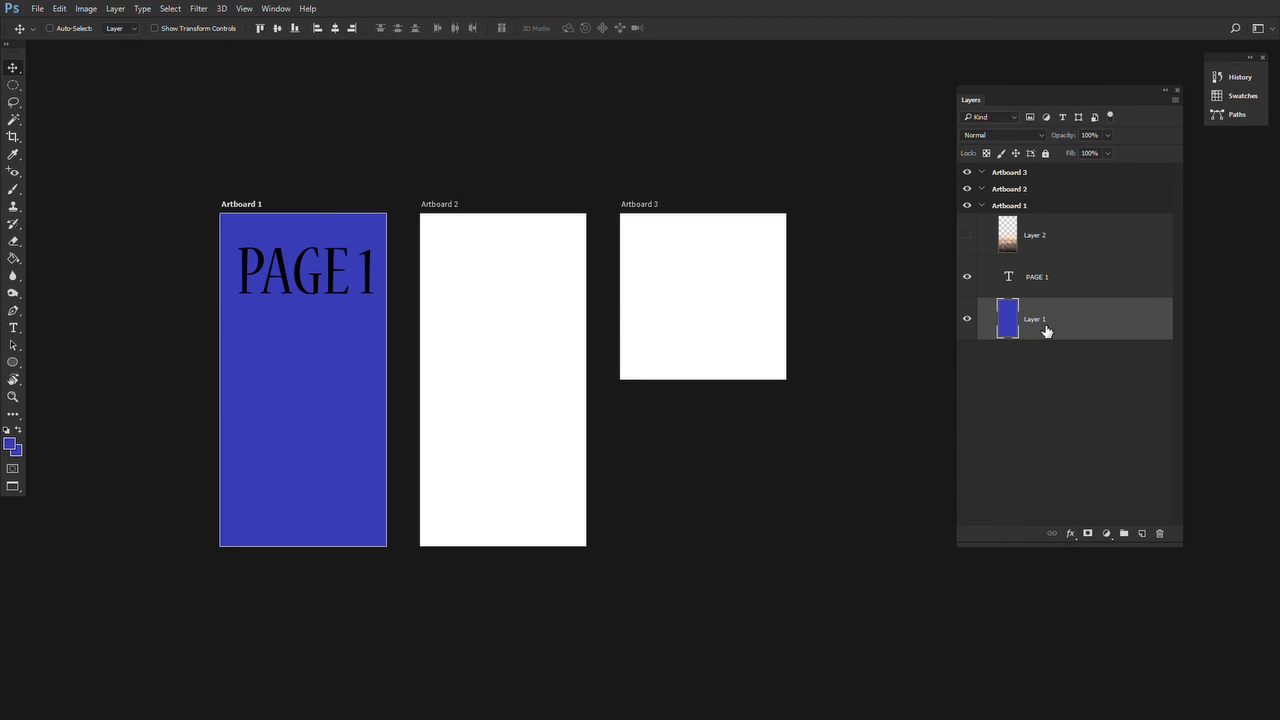
key("ctrl+j")
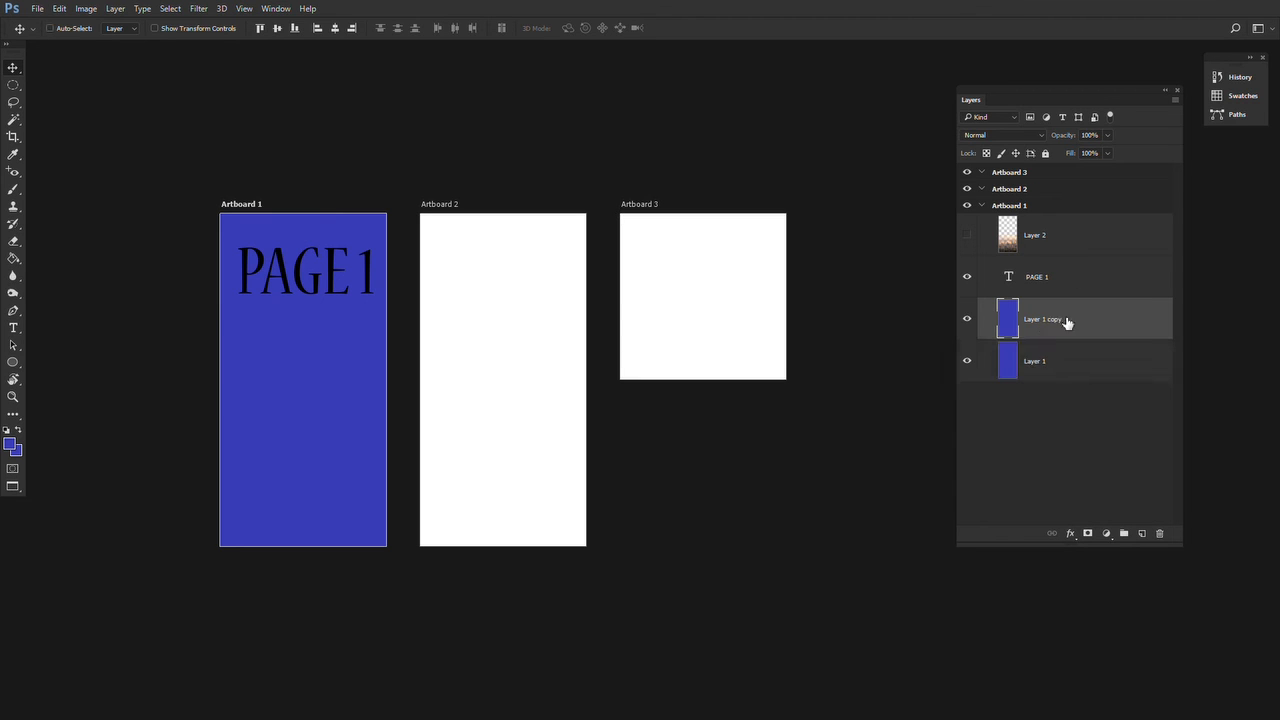
key("ctrl+z")
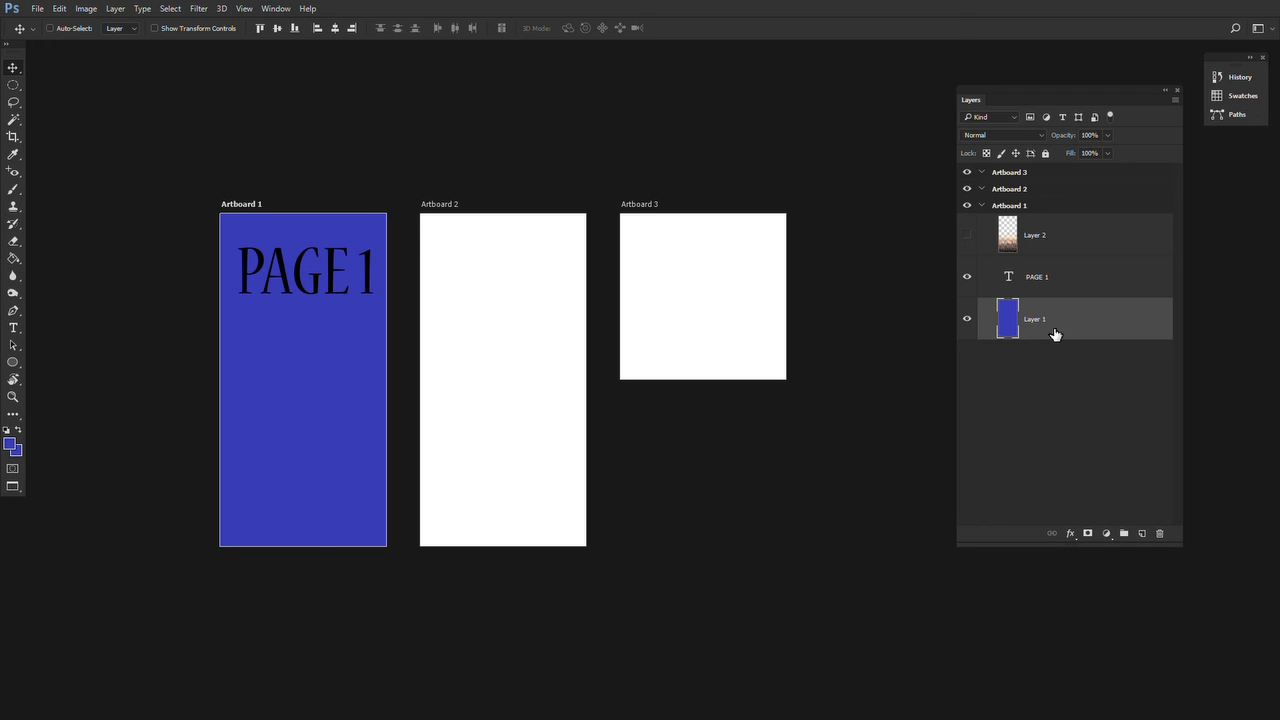
right_click(1053, 332)
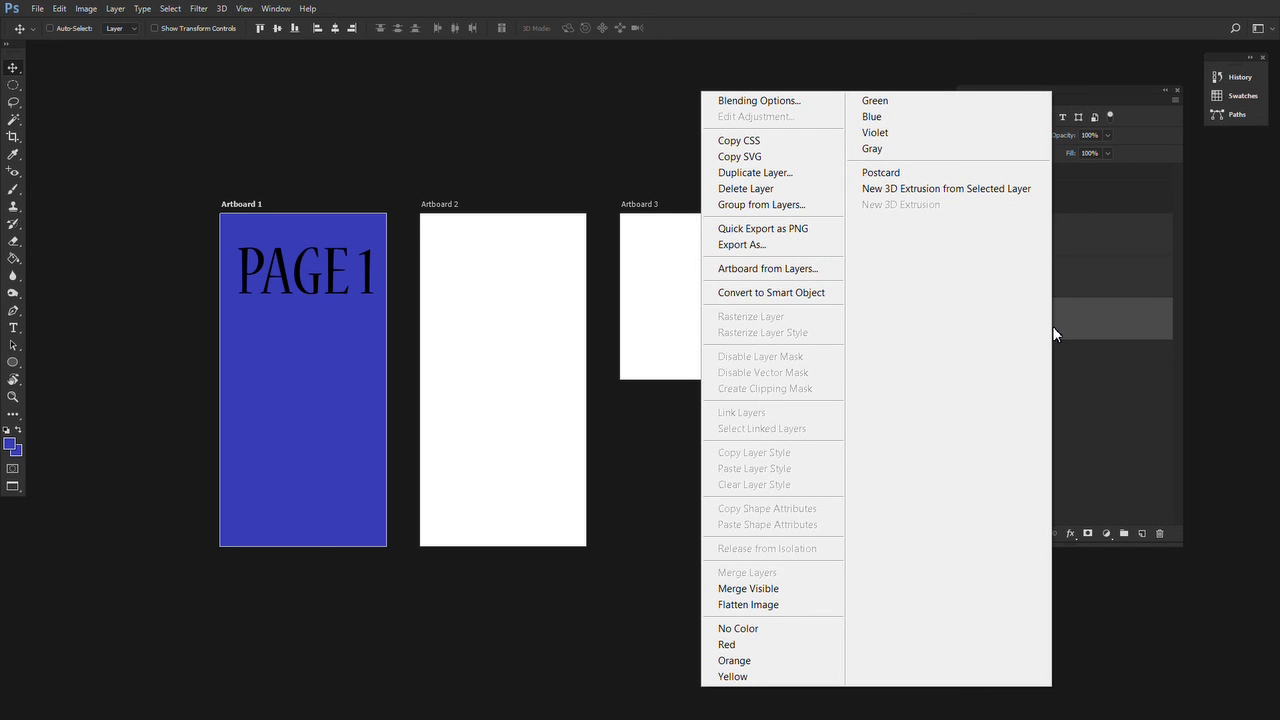
left_click(792, 176)
left_click(756, 216)
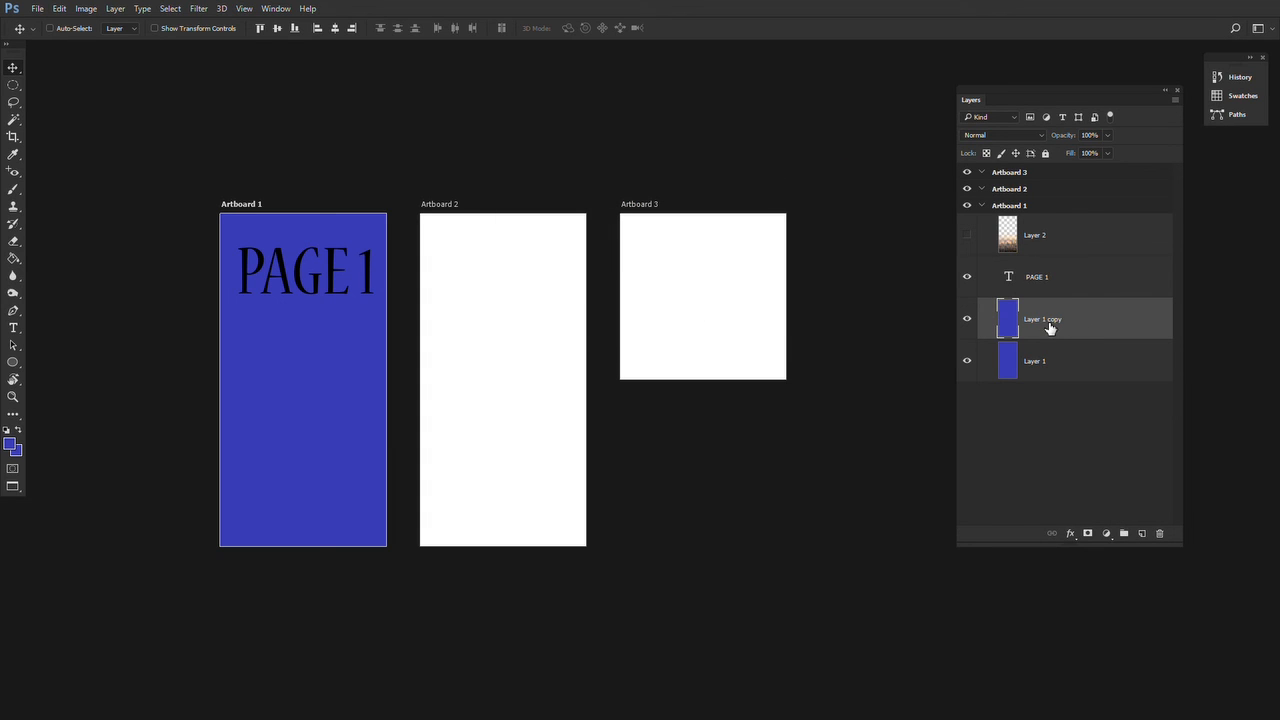
left_click_drag(1046, 323, 1010, 190)
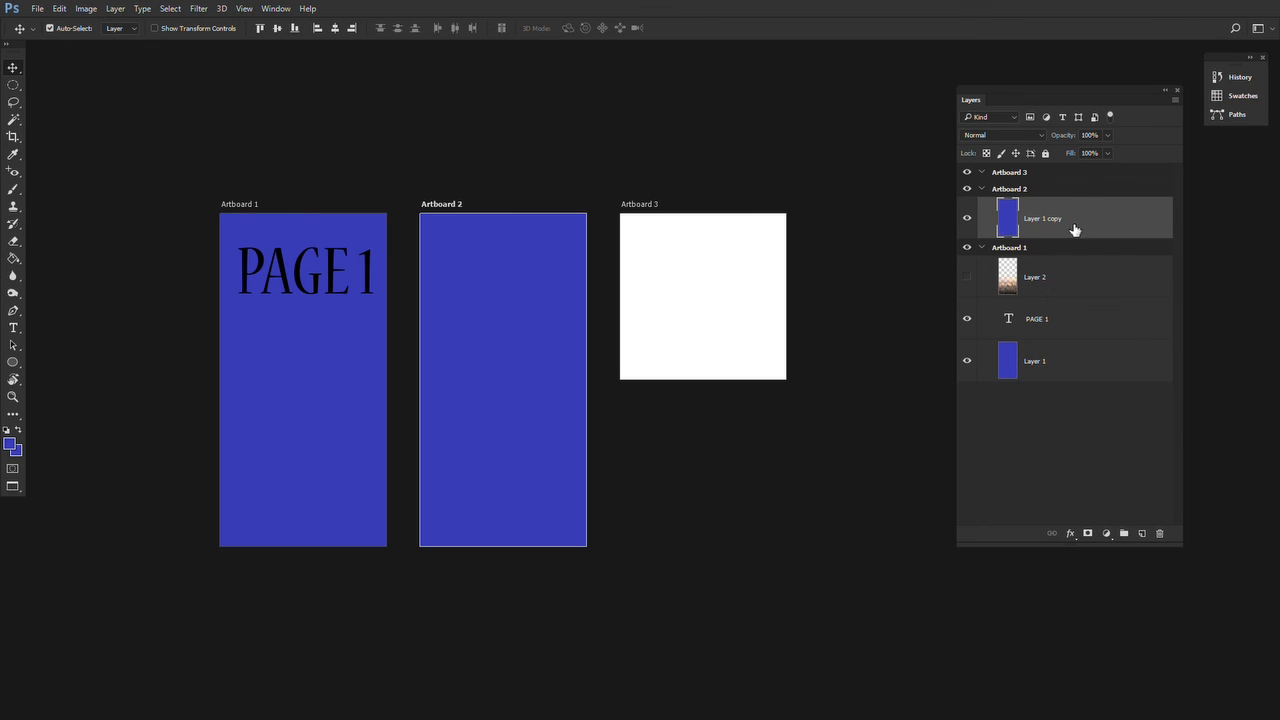
Copy the blue background layer into Artboard 3 and a duplicate of the PAGE 1 title into Artboard 2
key("ctrl+j")
left_click_drag(1066, 223, 1034, 174)
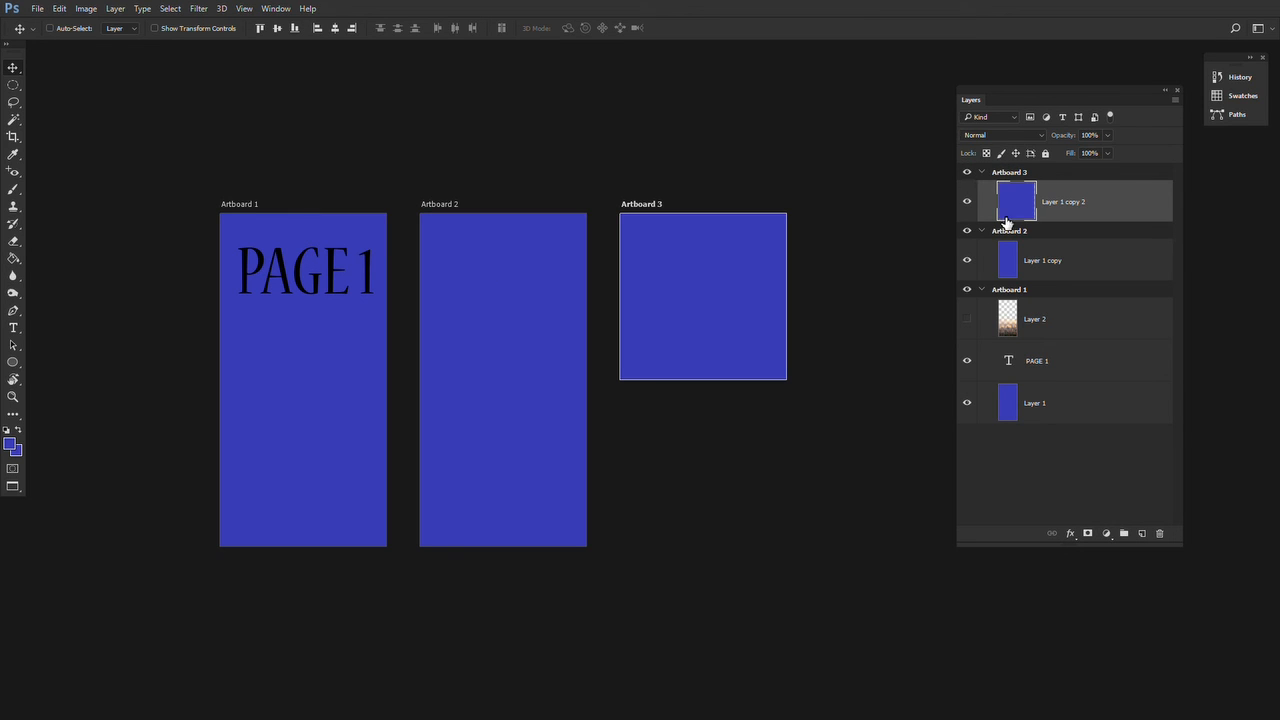
left_click(1042, 379)
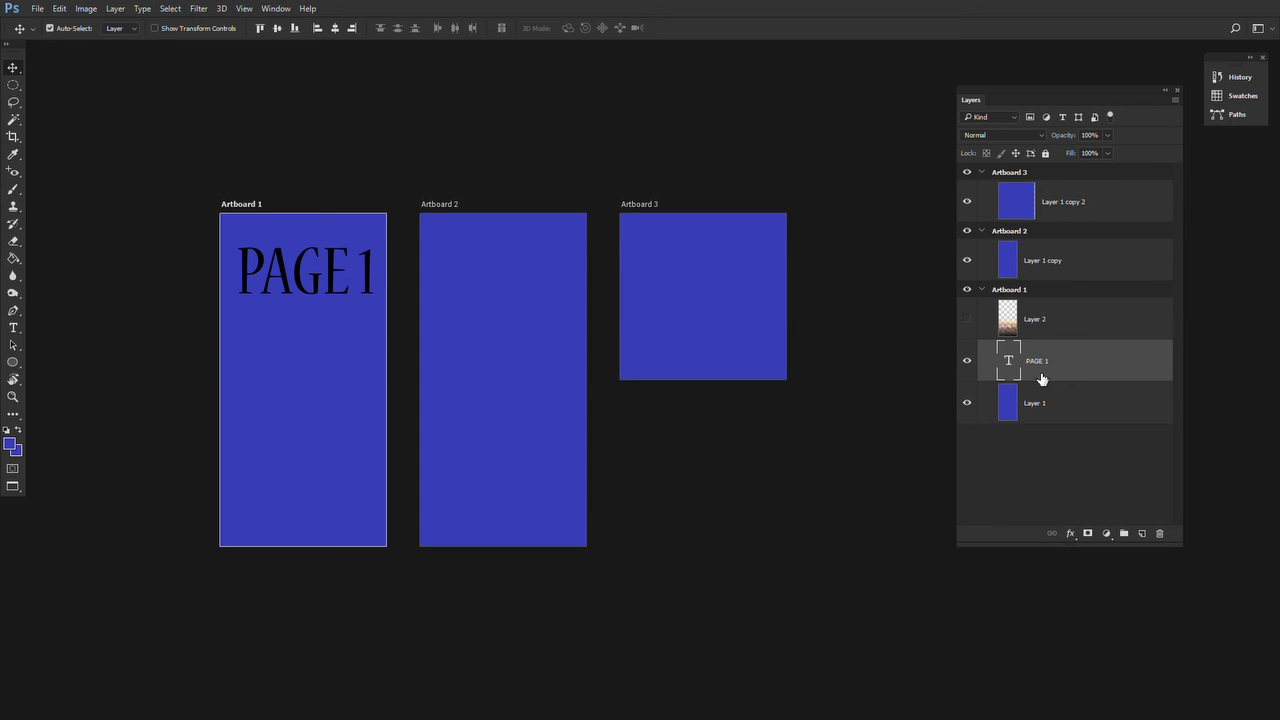
key("ctrl+j")
left_click_drag(1050, 372, 1053, 250)
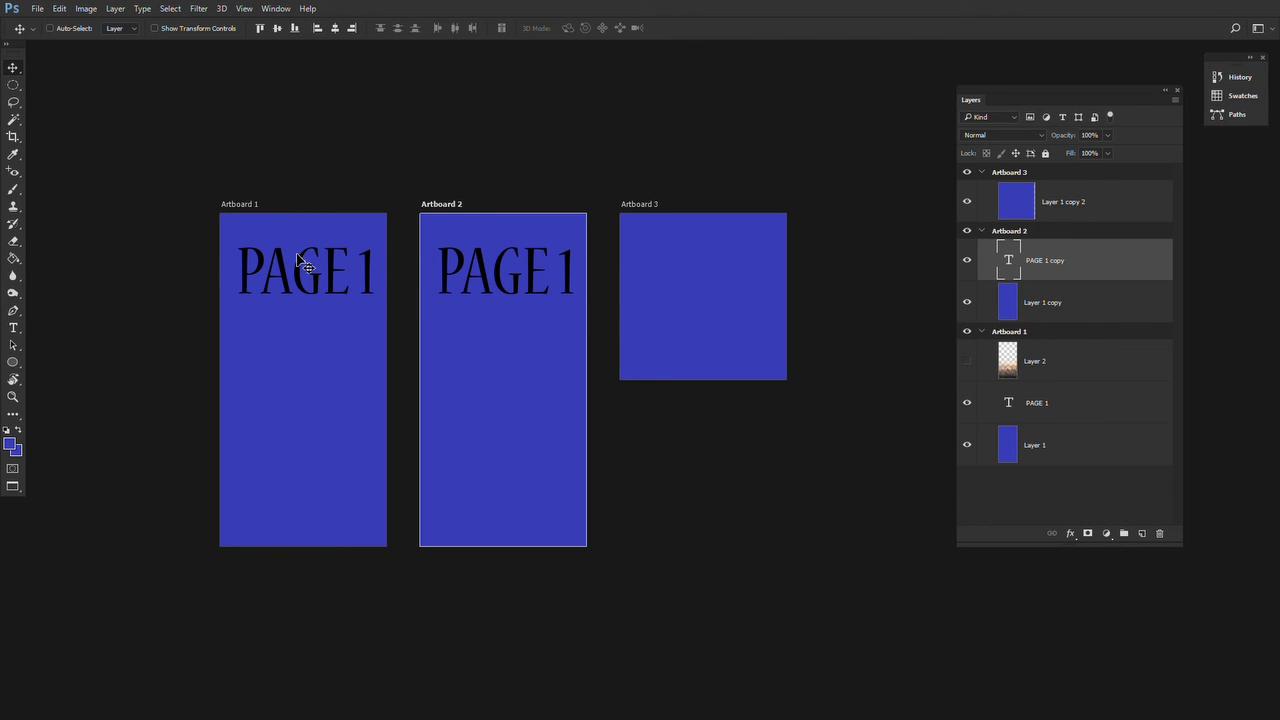
Change the number in Artboard 2's copied title so that it reads PAGE 2
key("t")
left_click(574, 277)
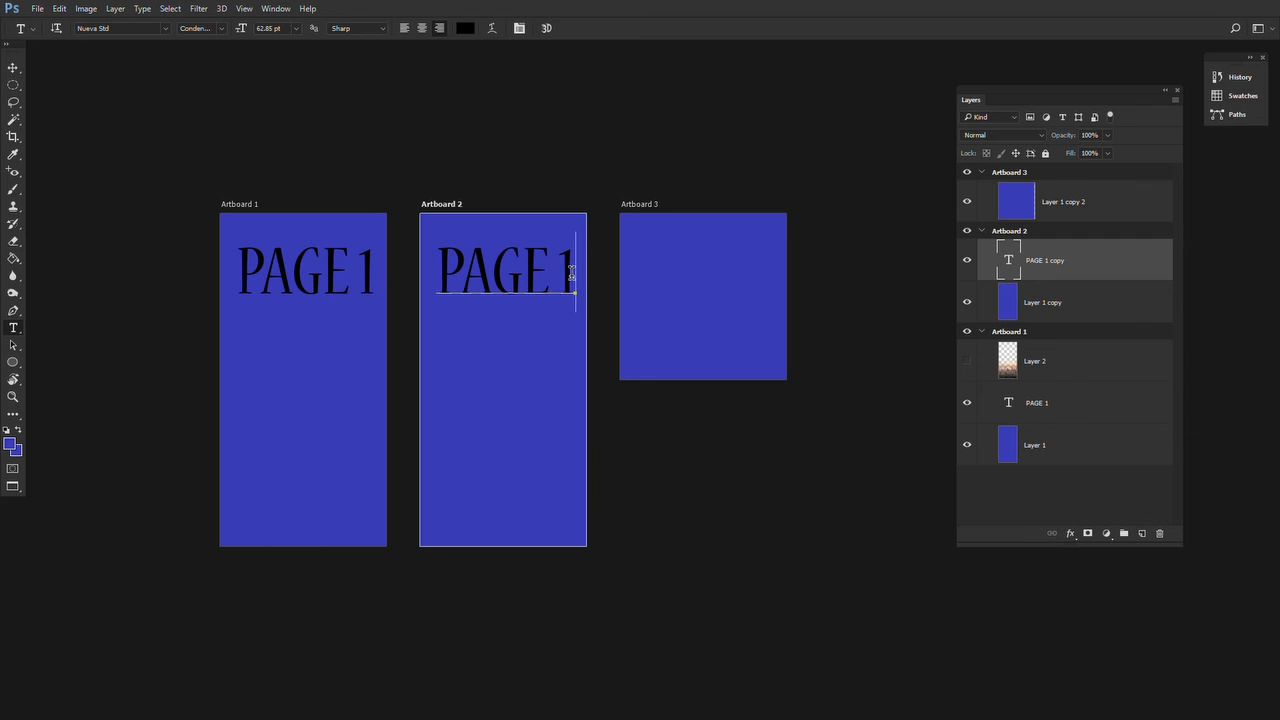
left_click_drag(574, 277, 564, 272)
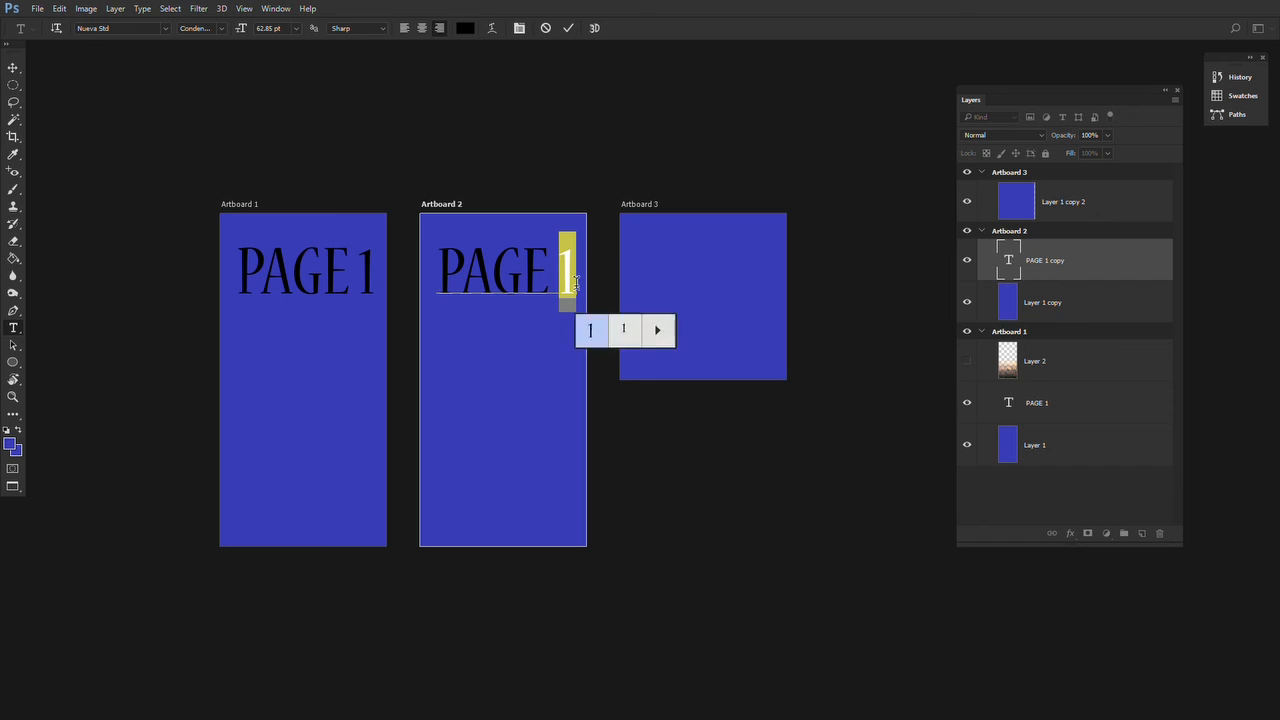
type("2")
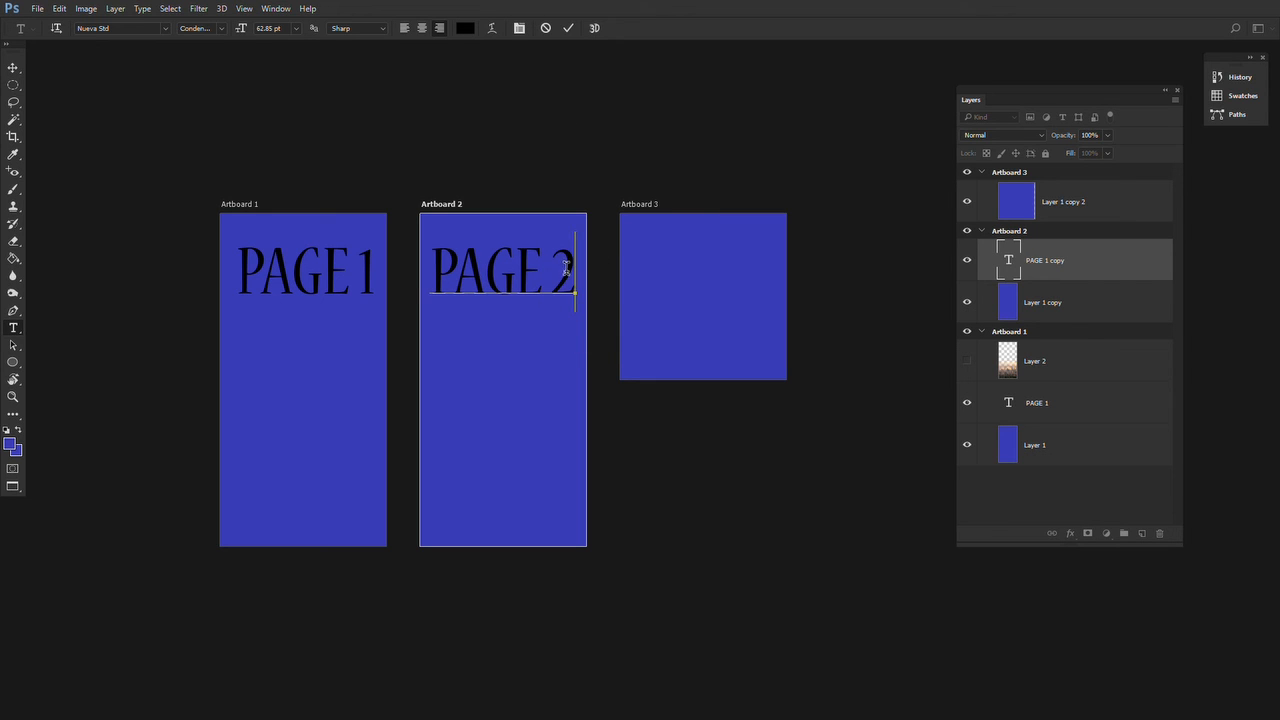
left_click(567, 30)
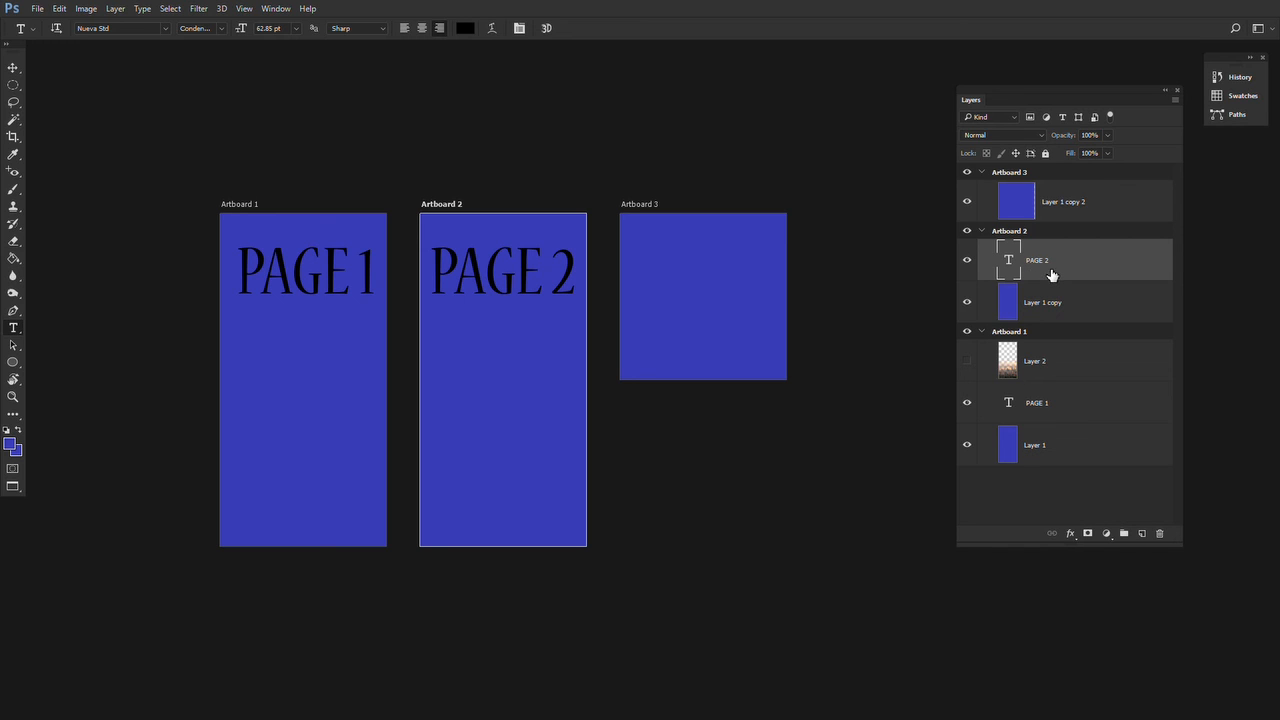
Duplicate the PAGE 2 title into Artboard 3 and change the copy's text to PAGE 3
key("ctrl+j")
left_click_drag(1052, 276, 1048, 197)
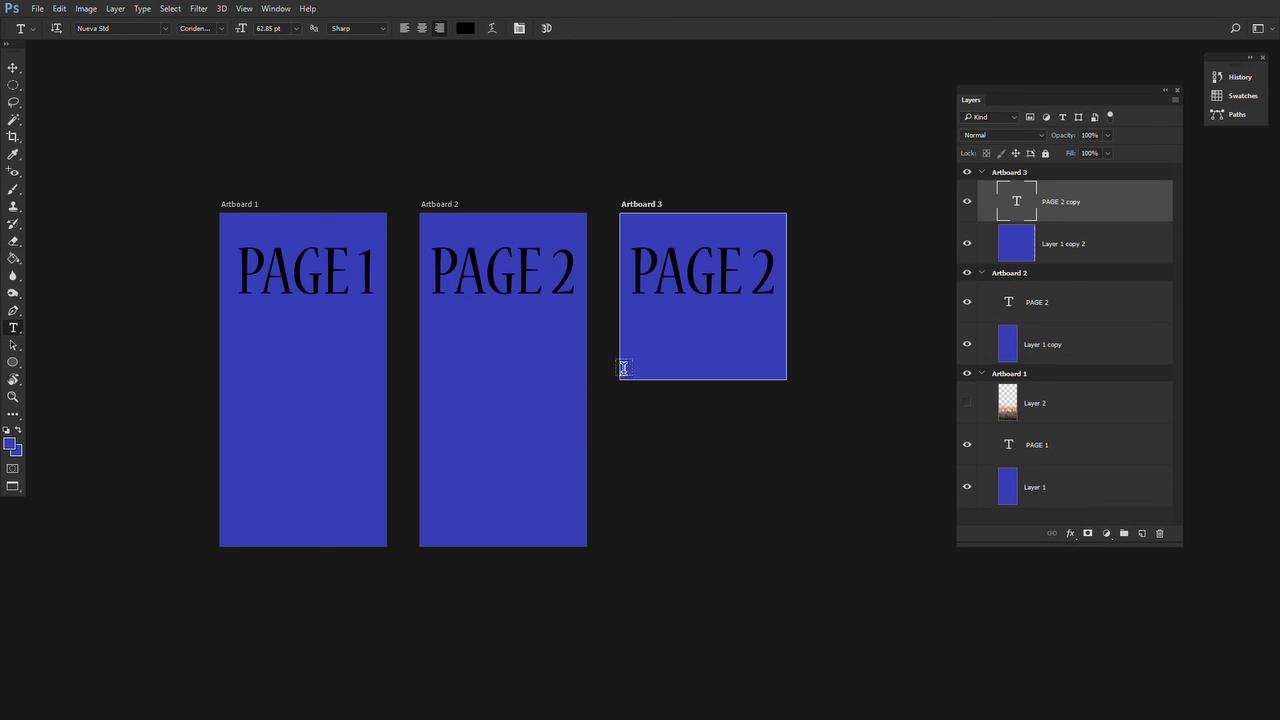
left_click_drag(776, 272, 762, 275)
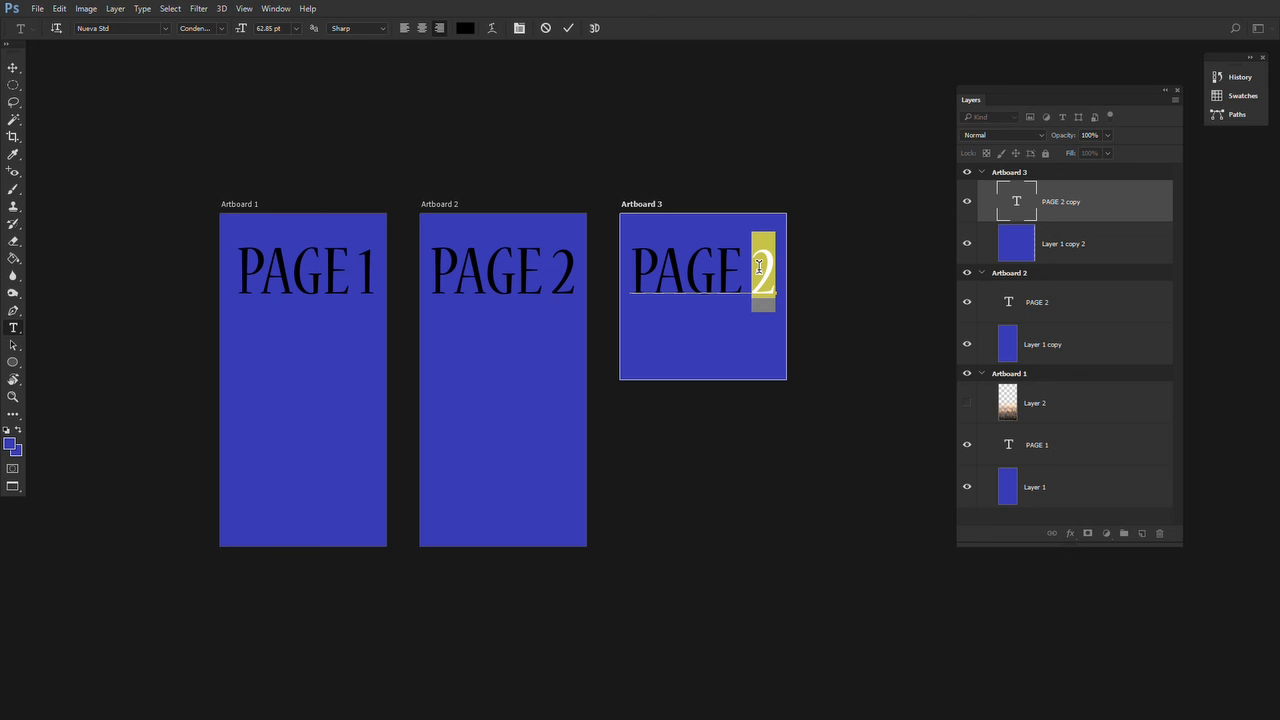
type("3")
left_click(568, 28)
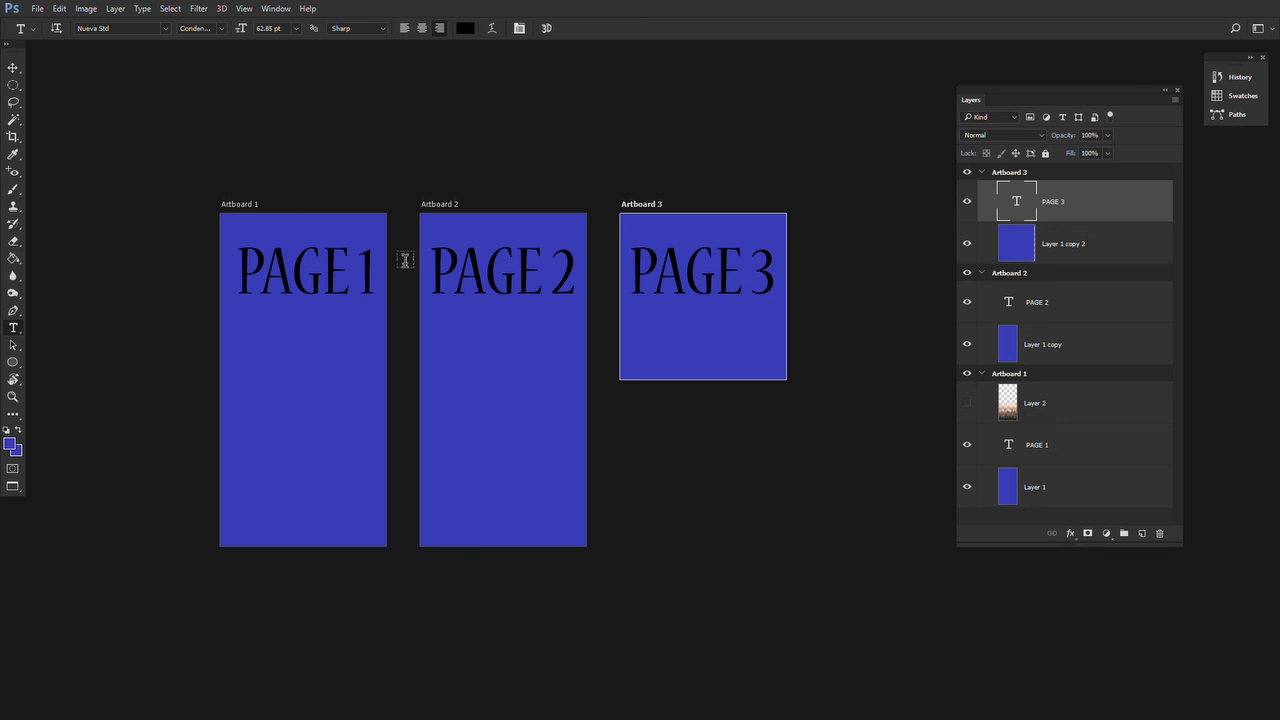
Select the PAGE 2 title on the canvas and move it up and back down in line with the other titles
key("z")
left_click(228, 261)
left_click(228, 261)
left_click_drag(271, 283, 185, 310)
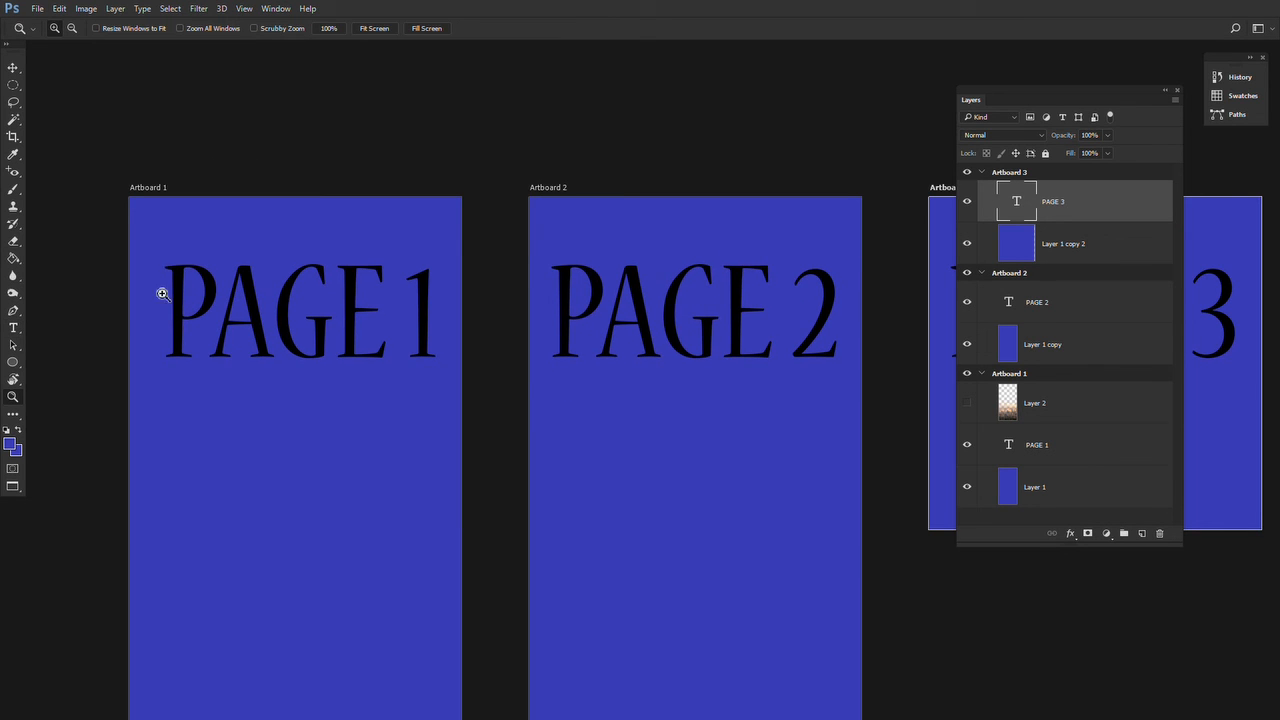
left_click_drag(463, 311, 326, 310)
left_click_drag(509, 343, 600, 283)
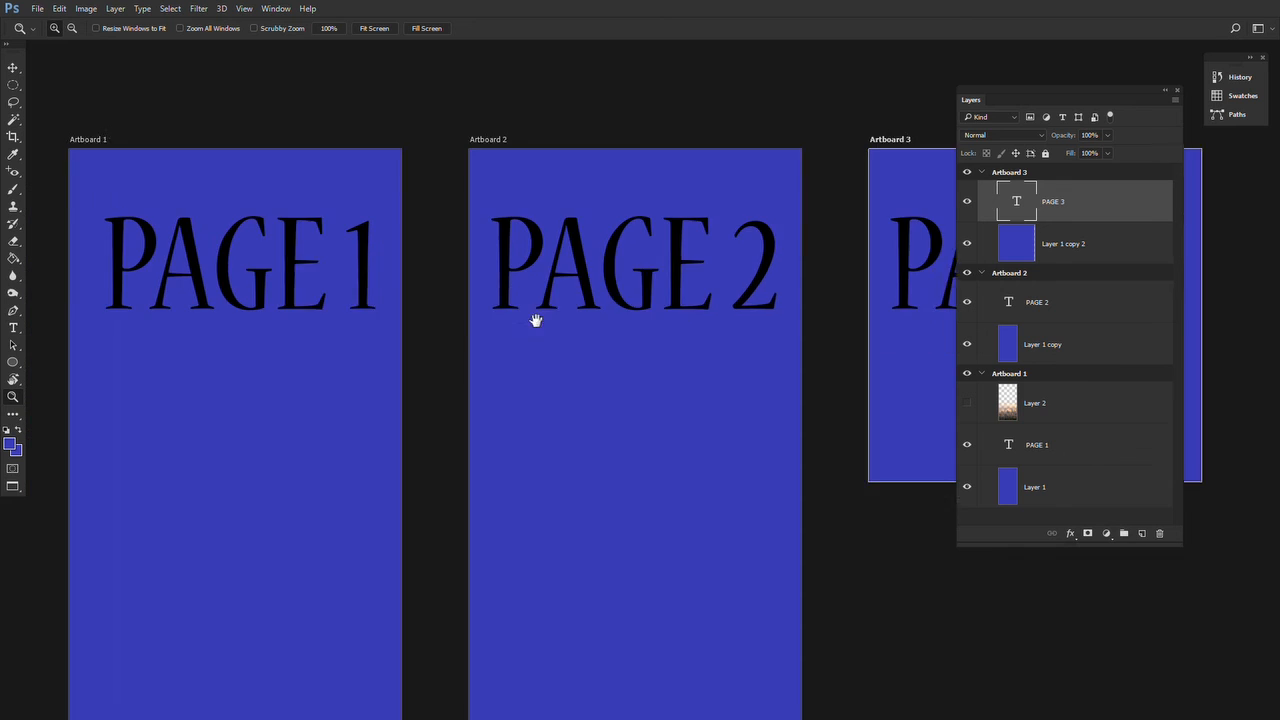
left_click(796, 328, "alt")
key("v")
left_click_drag(791, 327, 574, 292)
key("shift+v")
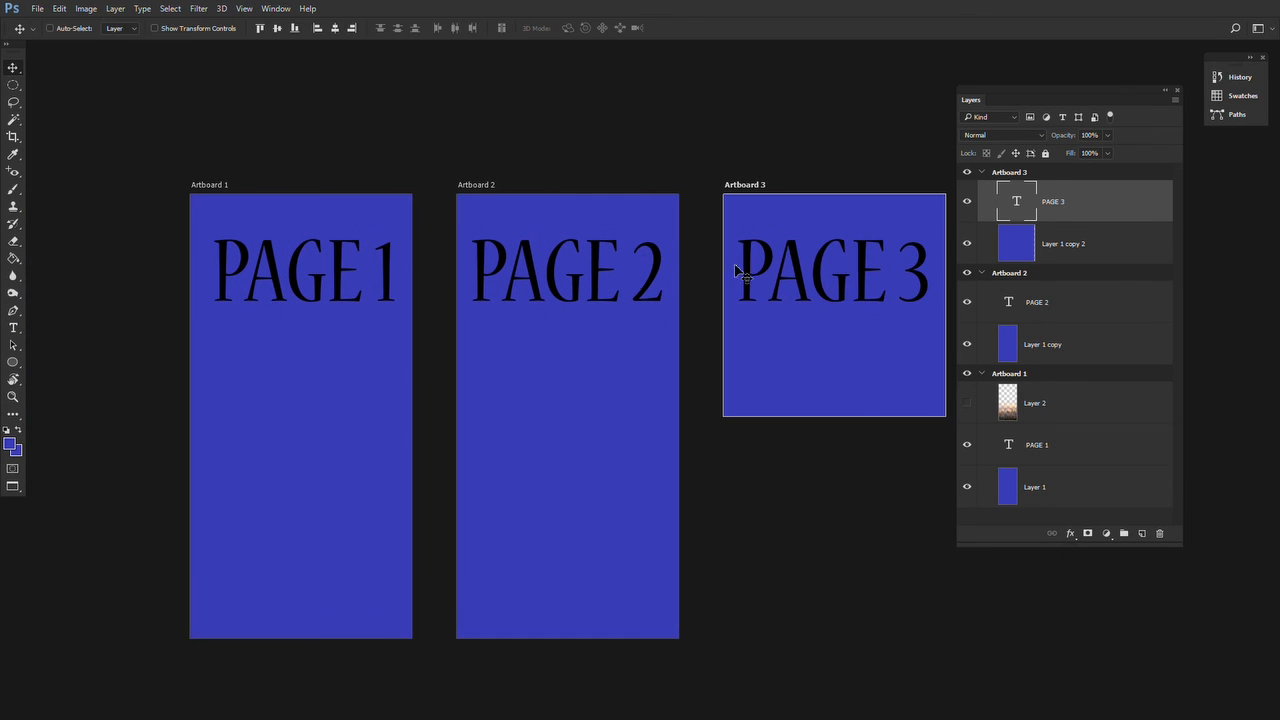
right_click(655, 279)
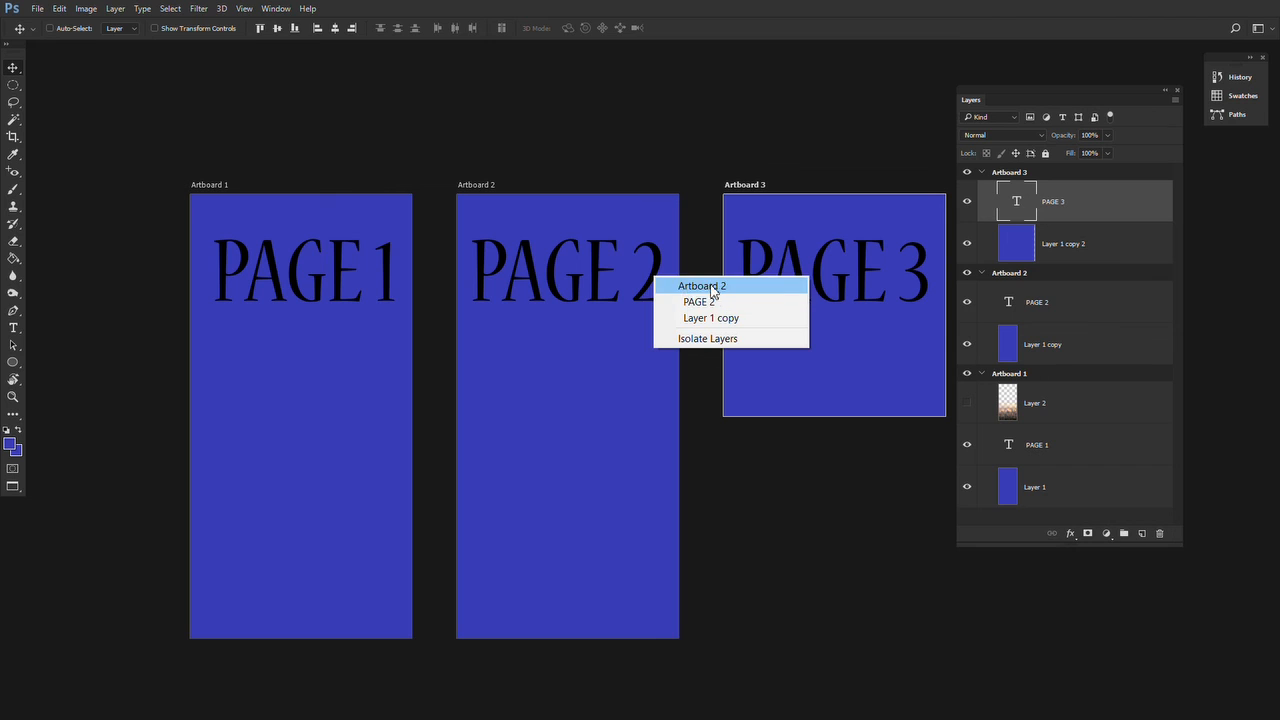
left_click(712, 302)
left_click_drag(648, 263, 650, 240)
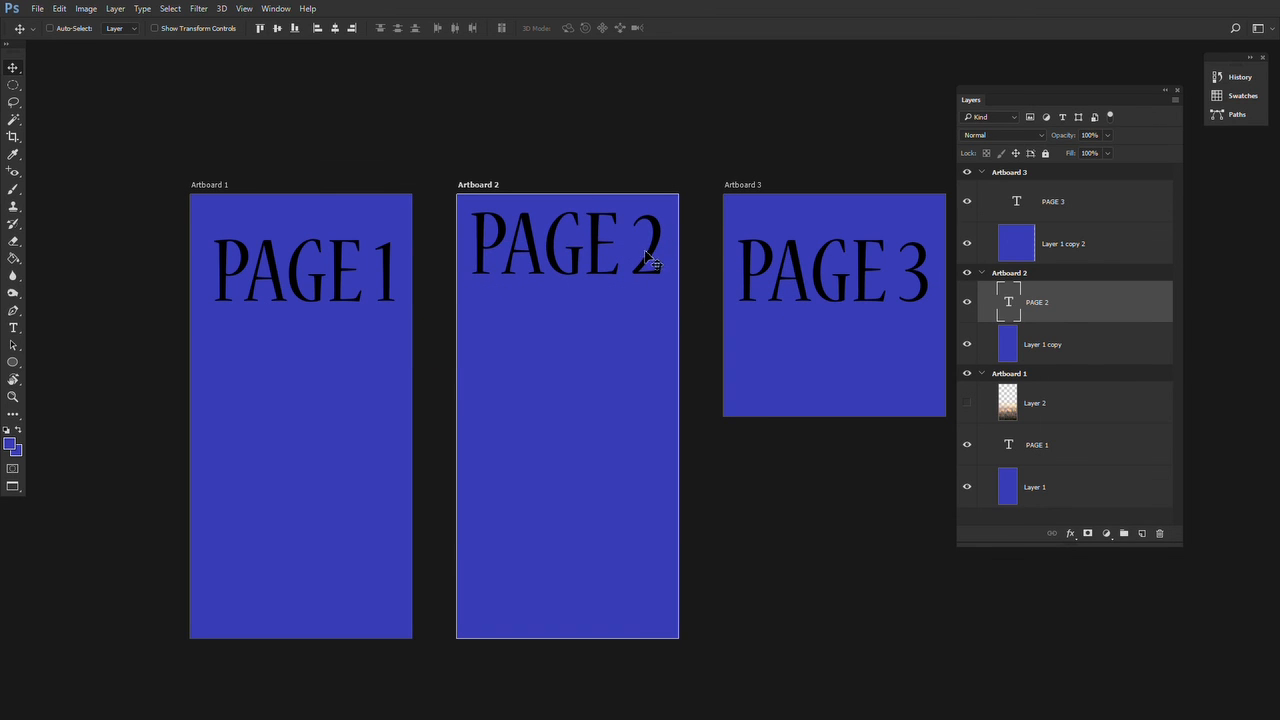
left_click_drag(650, 258, 652, 272)
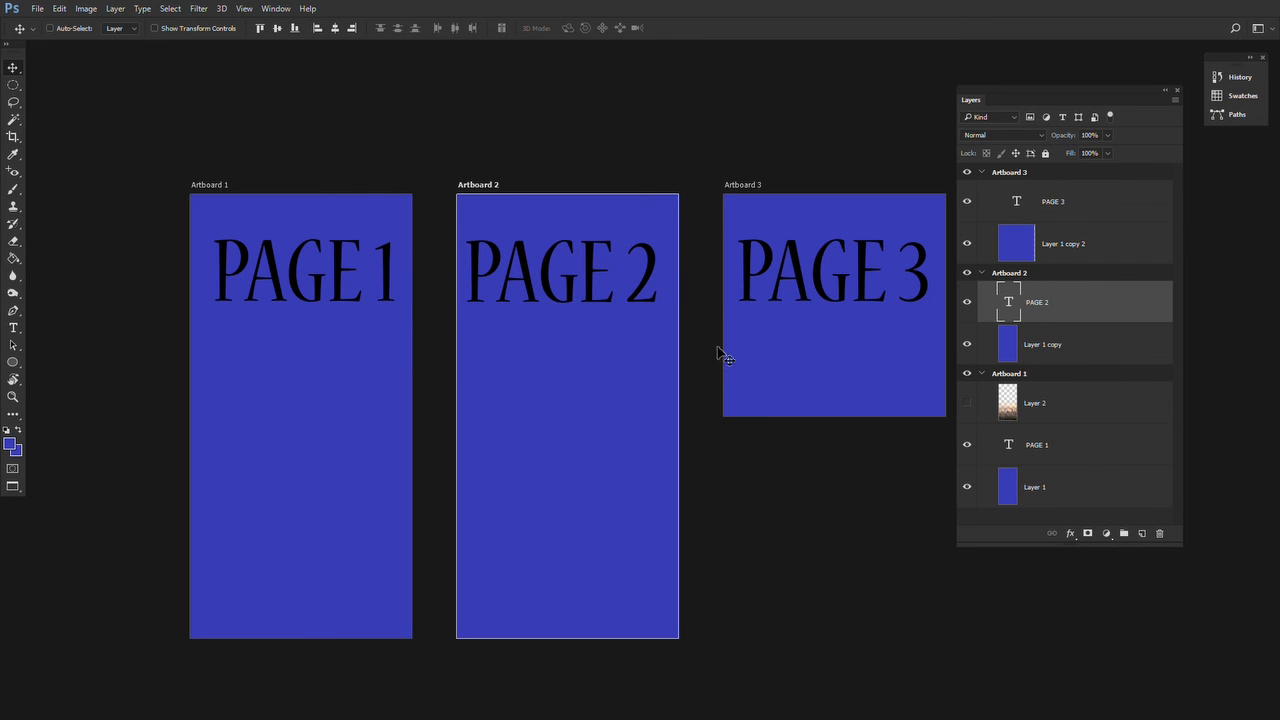
key("f")
key("f")
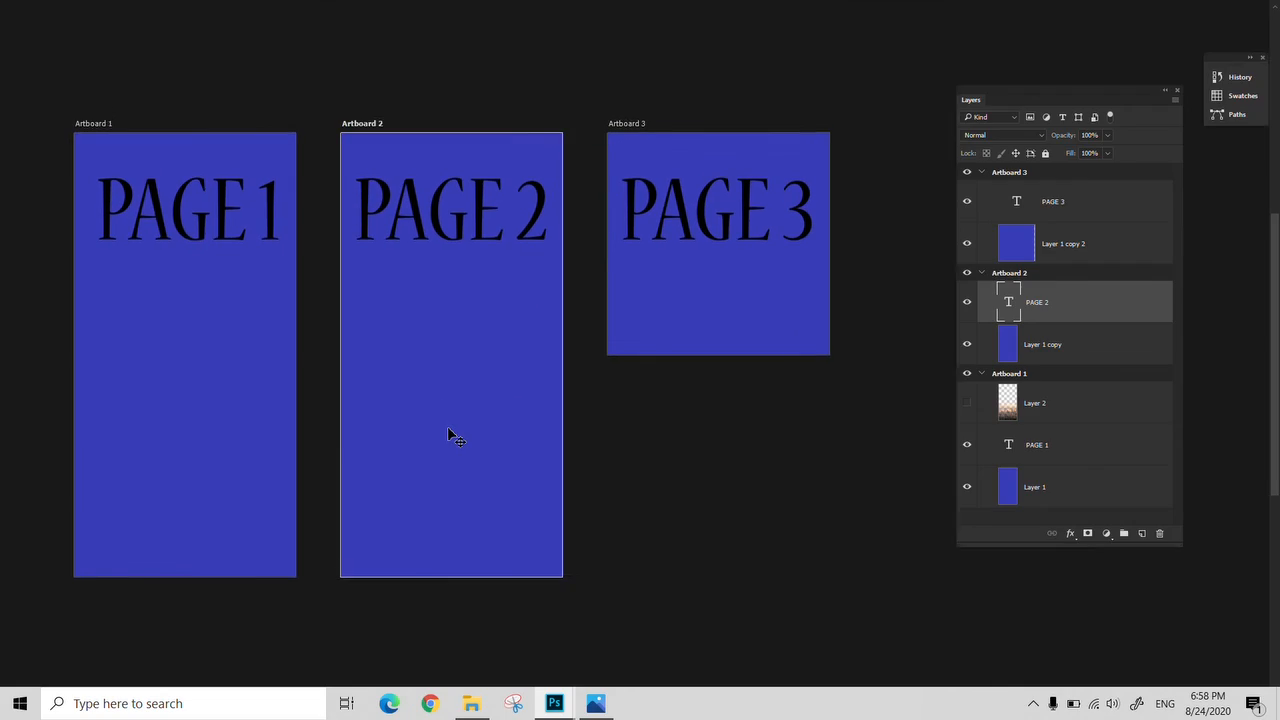
key("ctrl+o")
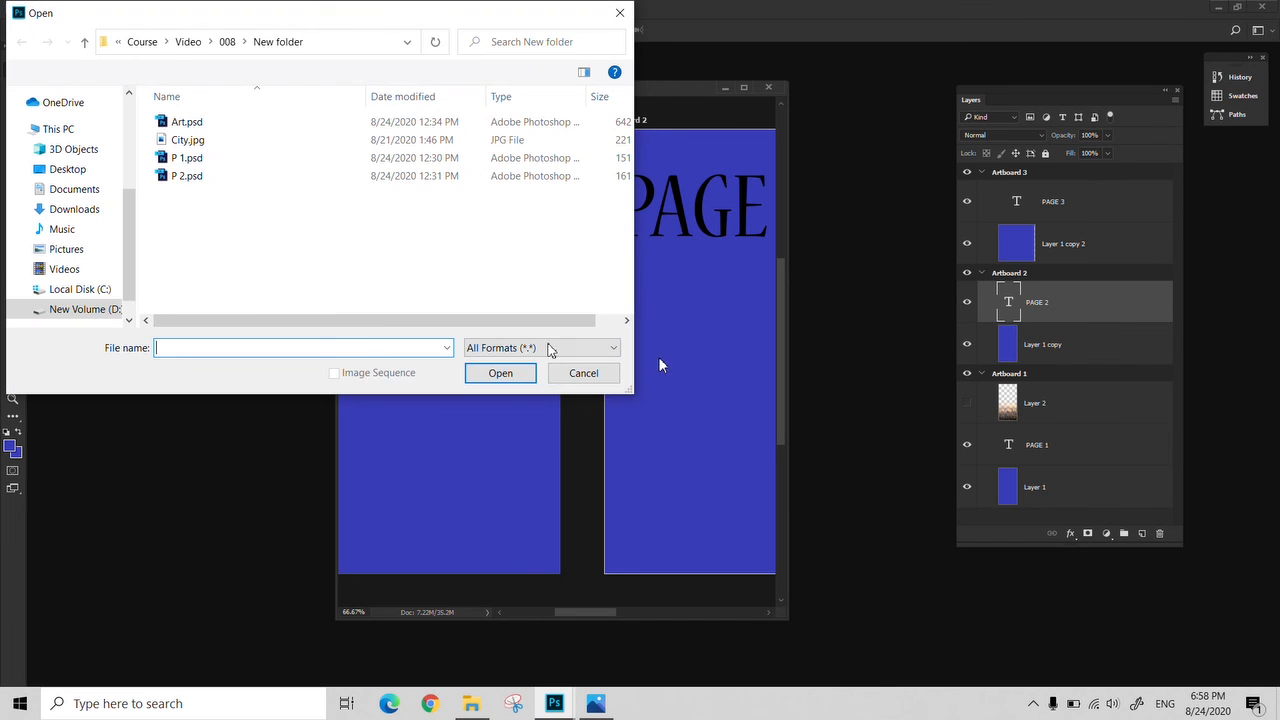
left_click(610, 376)
Show the city layer, Layer 2, in Artboard 1 and check its full extent with Free Transform
left_click(966, 403)
left_click(1007, 403)
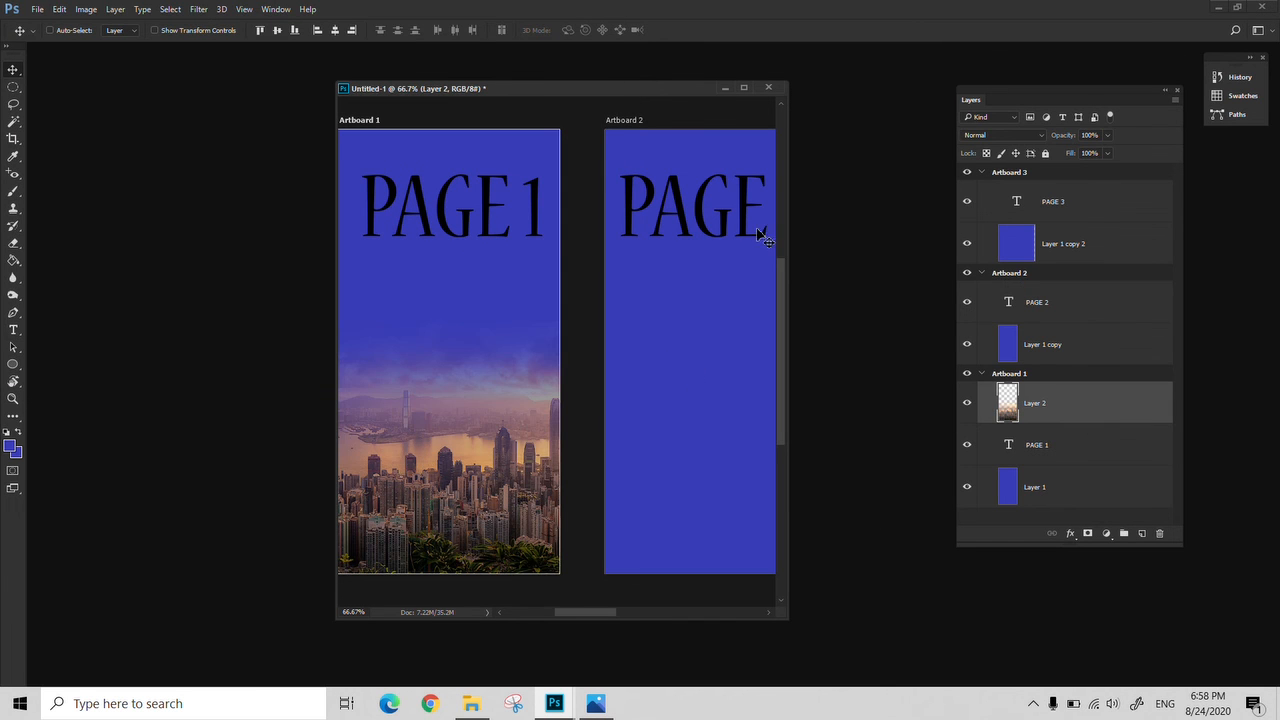
key("f")
key("ctrl+t")
left_click_drag(306, 410, 460, 383)
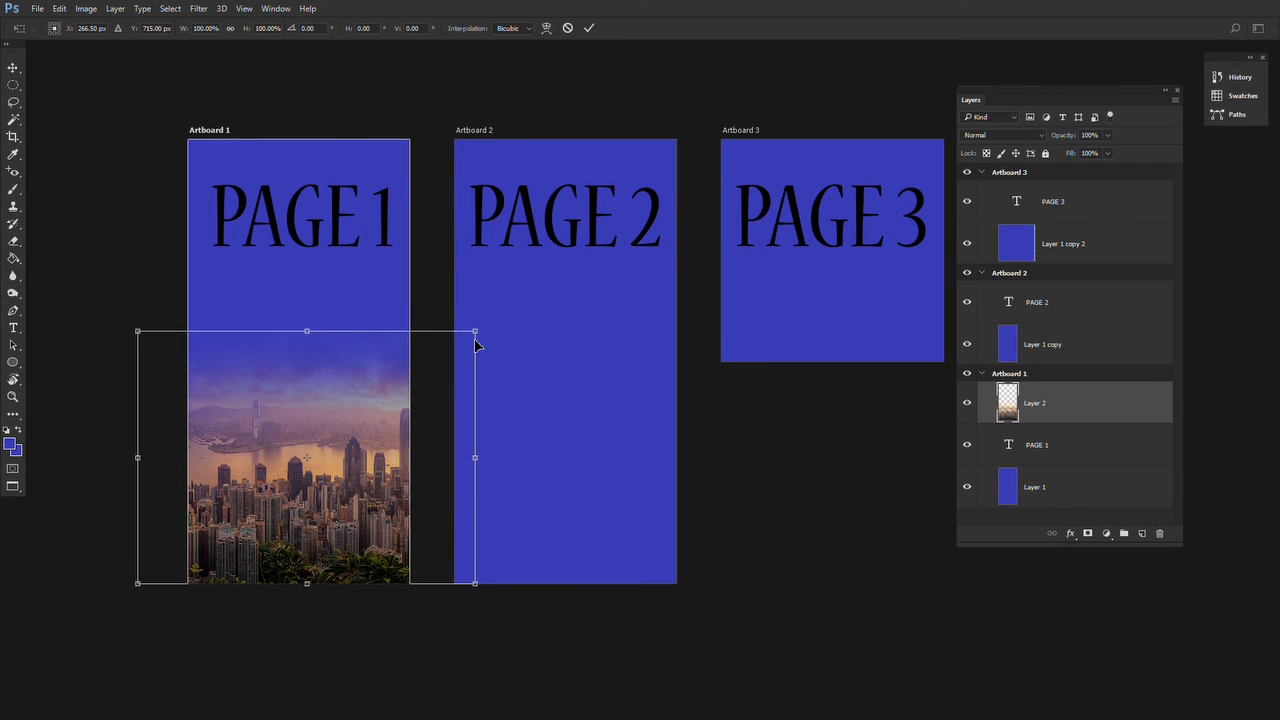
key("Return")
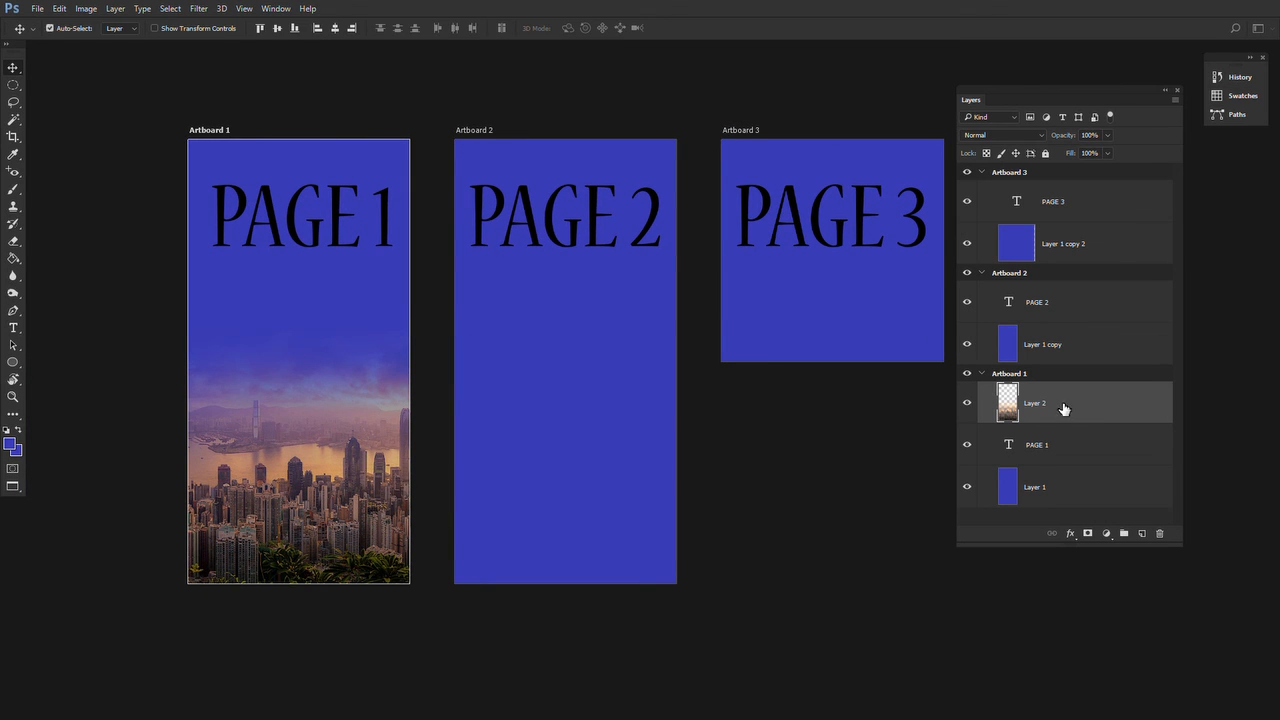
Duplicate the city layer into Artboard 2 and into Artboard 3, each copy between the title and the blue background
key("ctrl+j")
left_click_drag(1070, 414, 1058, 330)
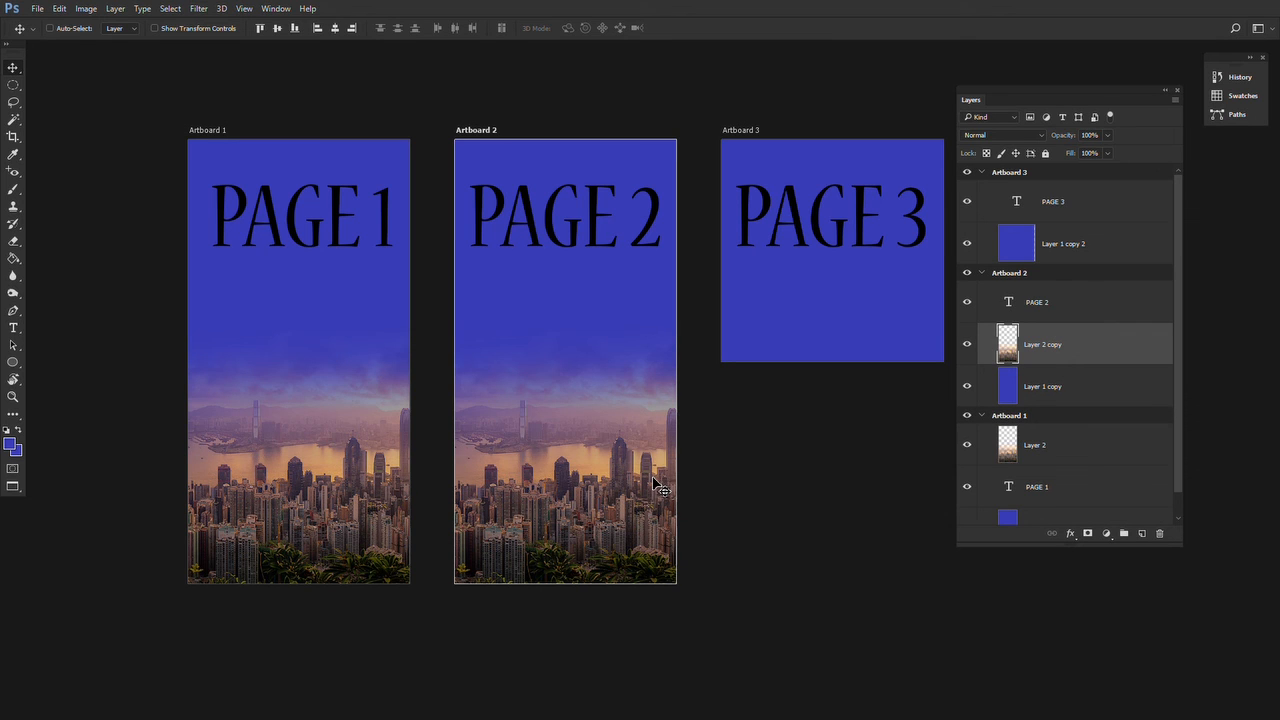
key("ctrl+j")
left_click_drag(1072, 350, 1058, 250)
left_click_drag(830, 372, 768, 373)
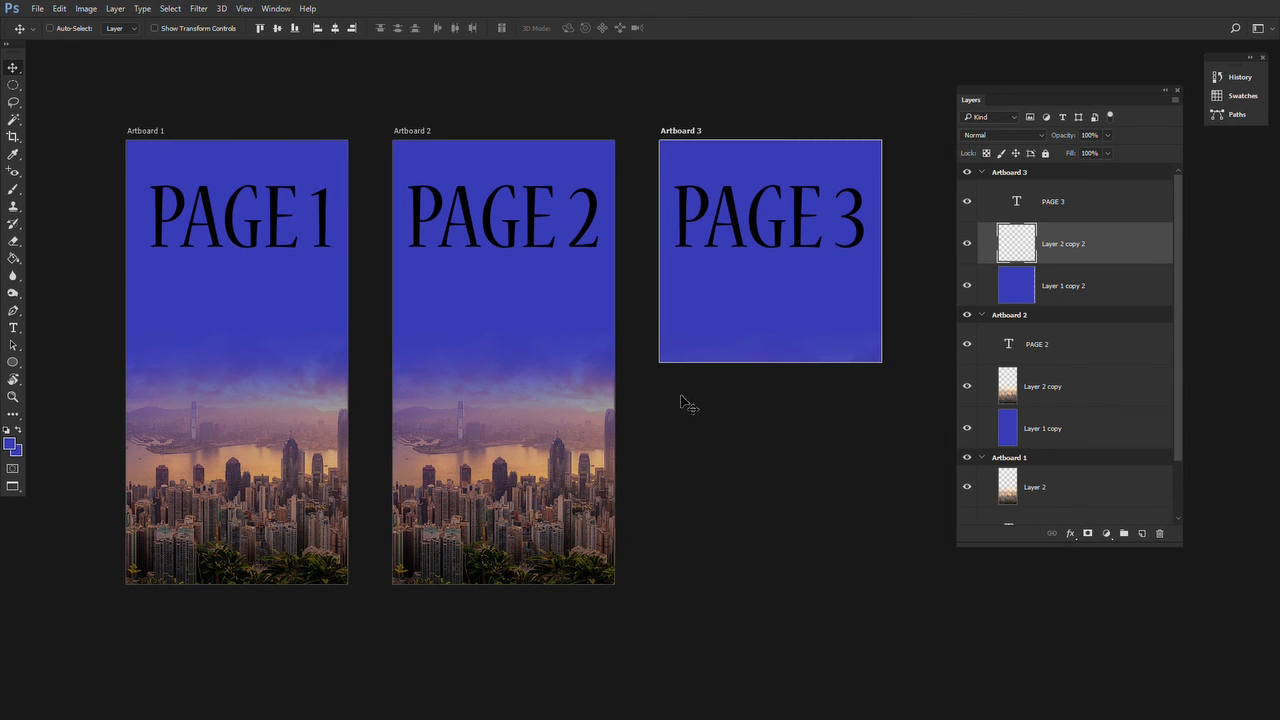
Move the city image up within Artboard 3 so the skyline fills its lower part beneath the PAGE 3 title
key("shift+v")
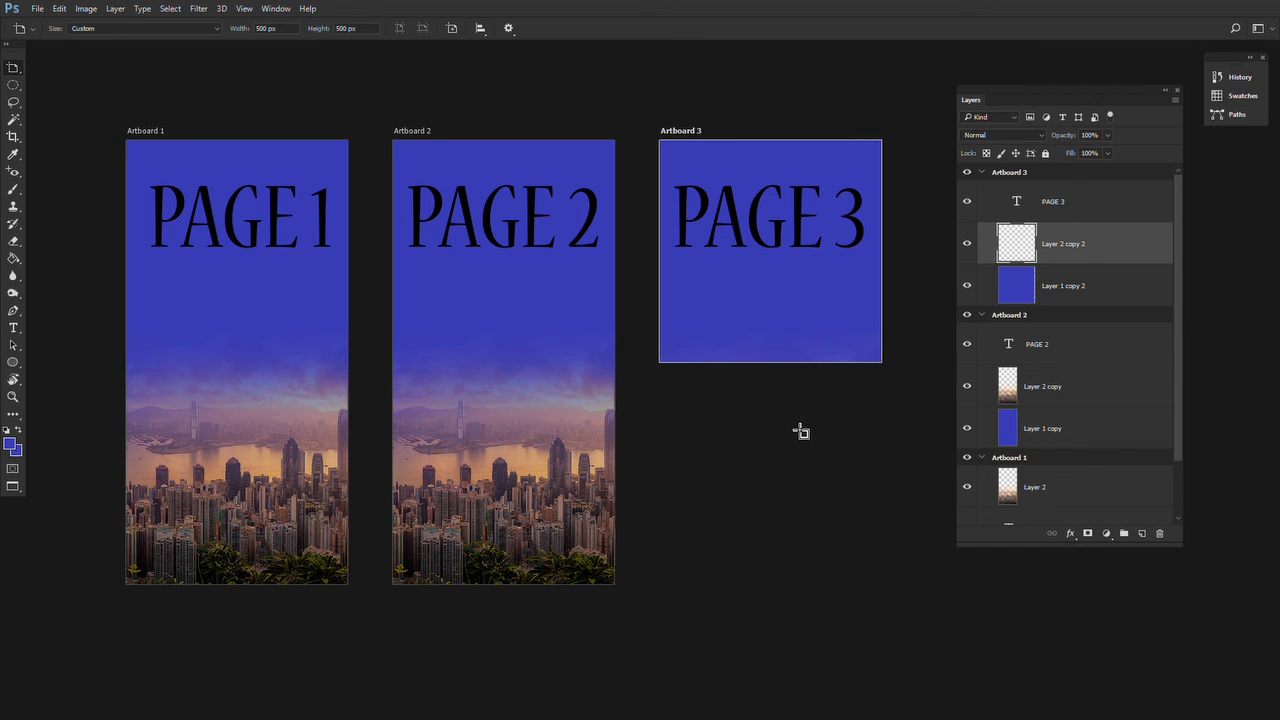
left_click_drag(14, 75, 60, 67)
left_click_drag(749, 453, 788, 285)
Review the three page designs side by side and how their layers are grouped under each artboard
key("z")
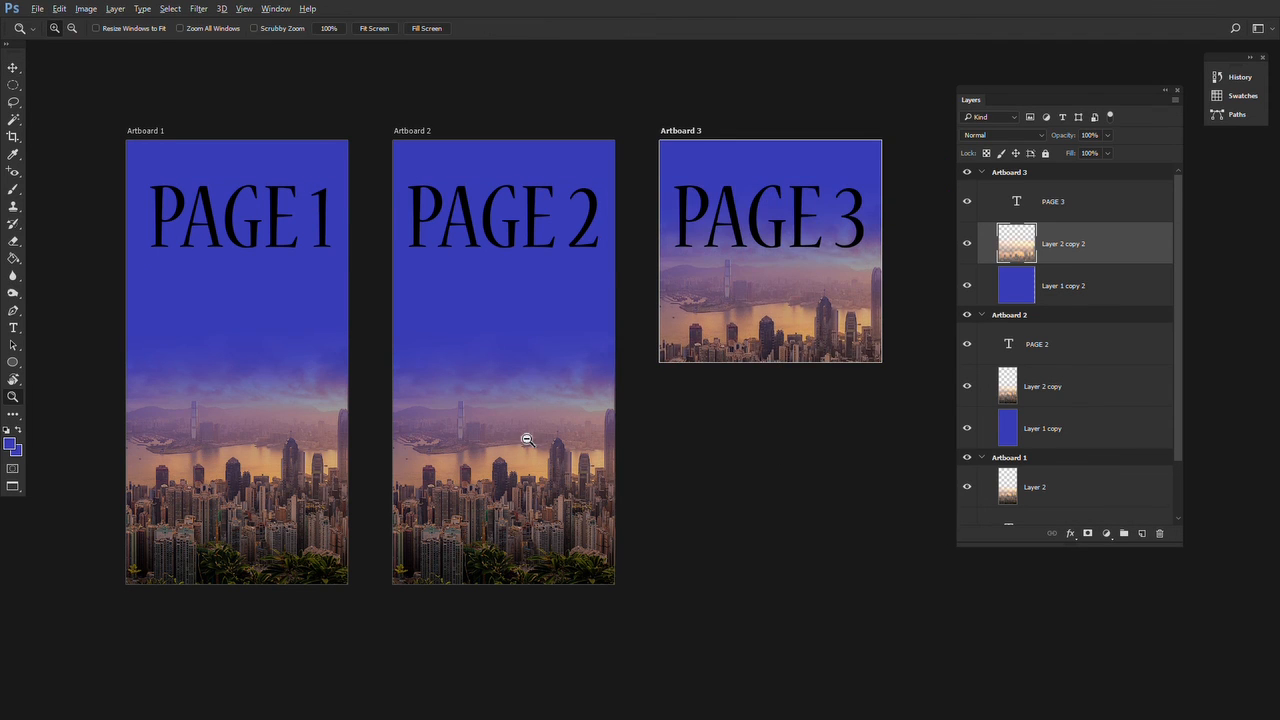
left_click(526, 436, "alt")
left_click_drag(521, 438, 533, 434)
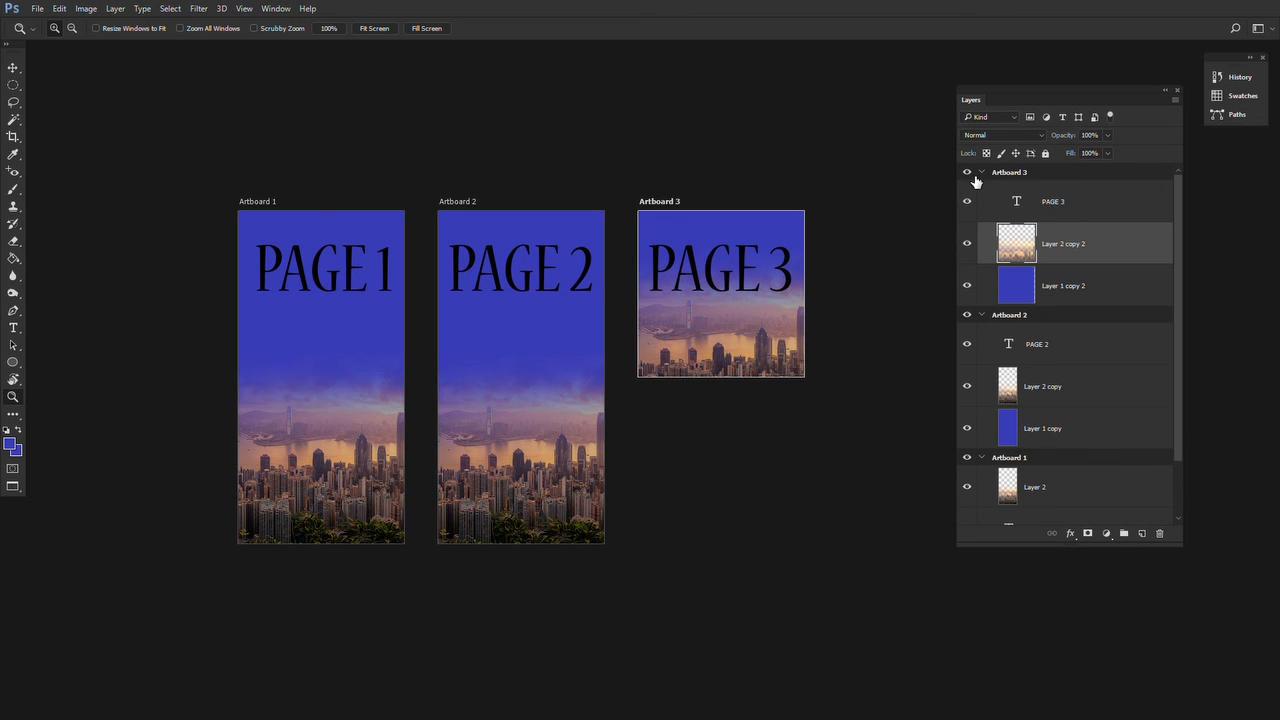
scroll(1079, 500, "down", 2)
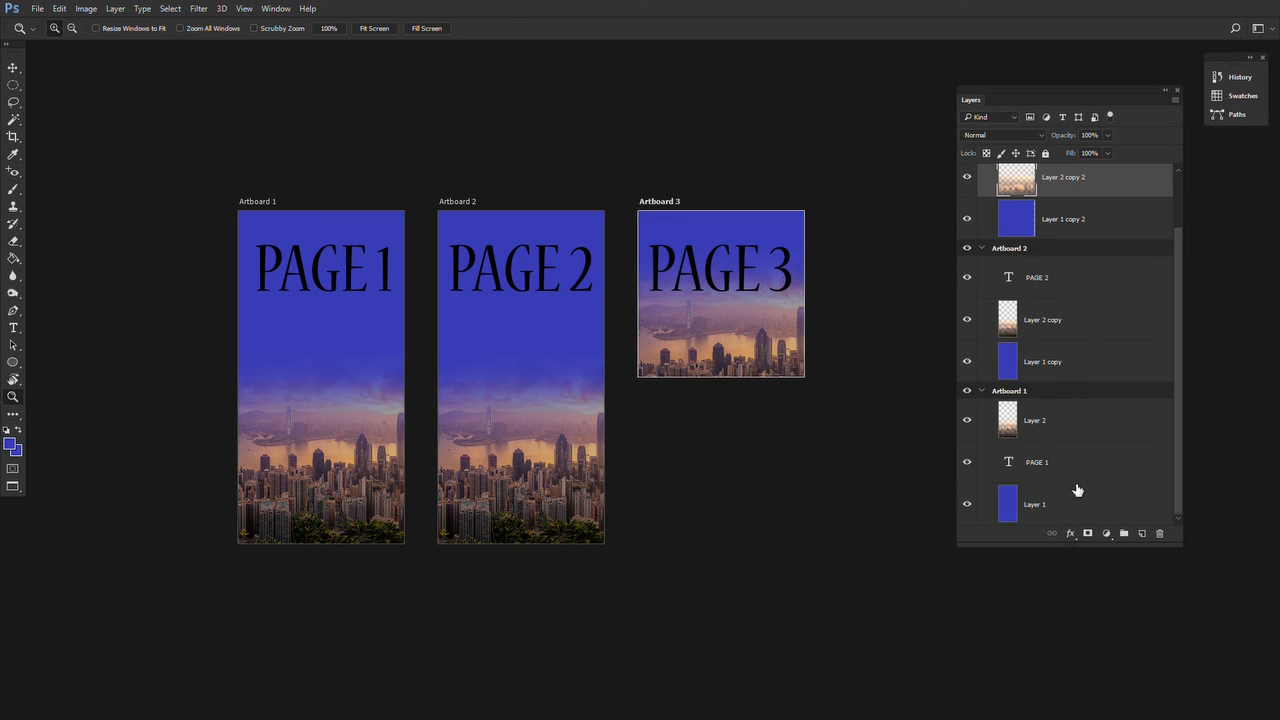
left_click(1057, 423)
left_click(530, 424, "alt")
left_click(532, 425, "alt")
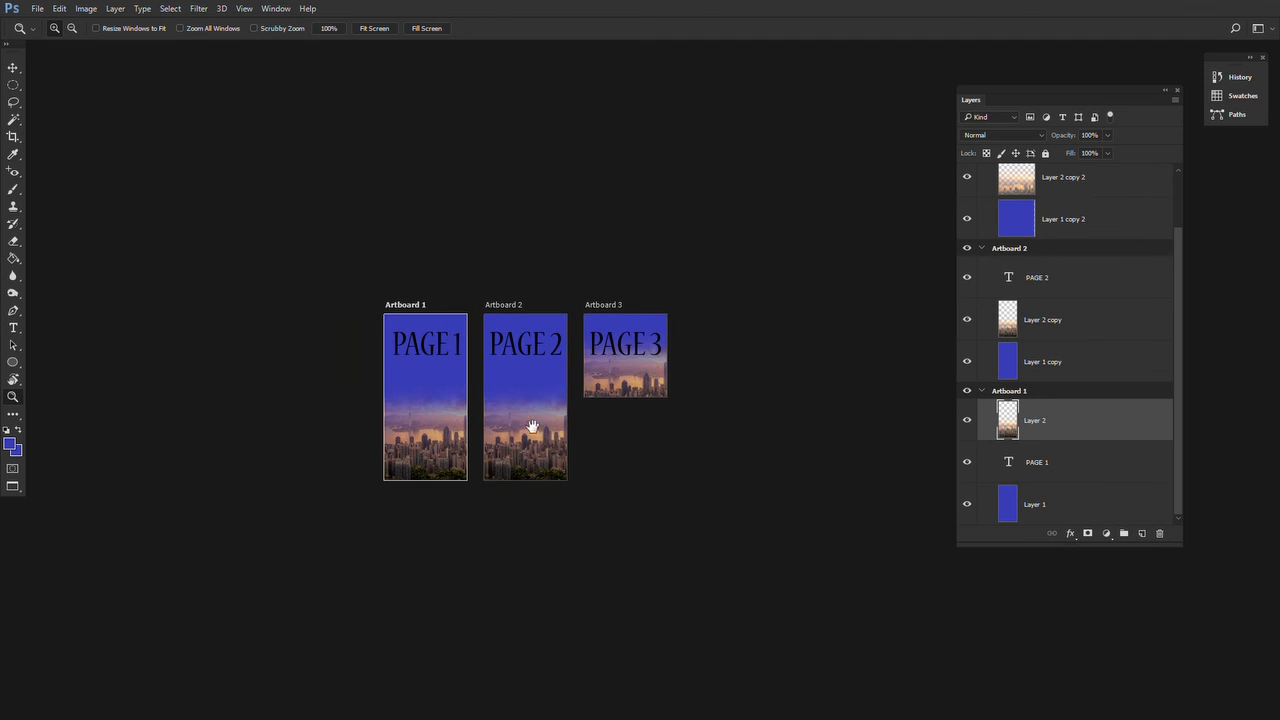
left_click_drag(532, 427, 498, 380)
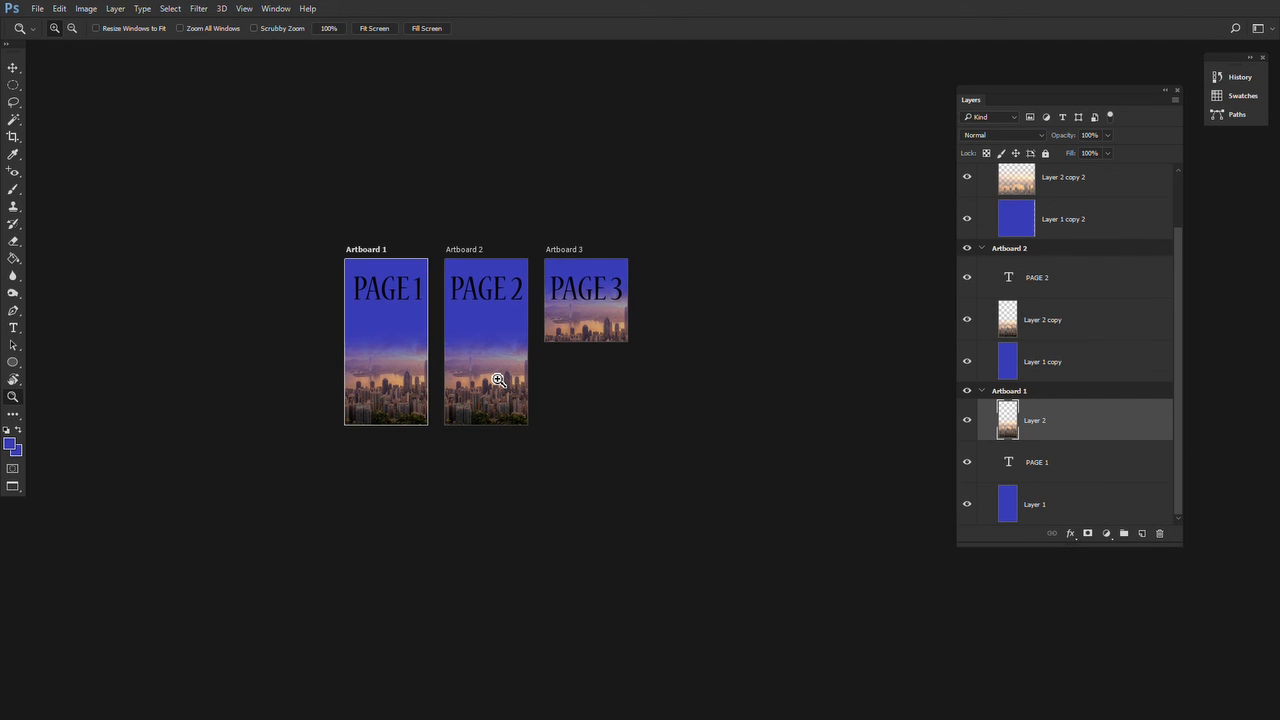
left_click(498, 380)
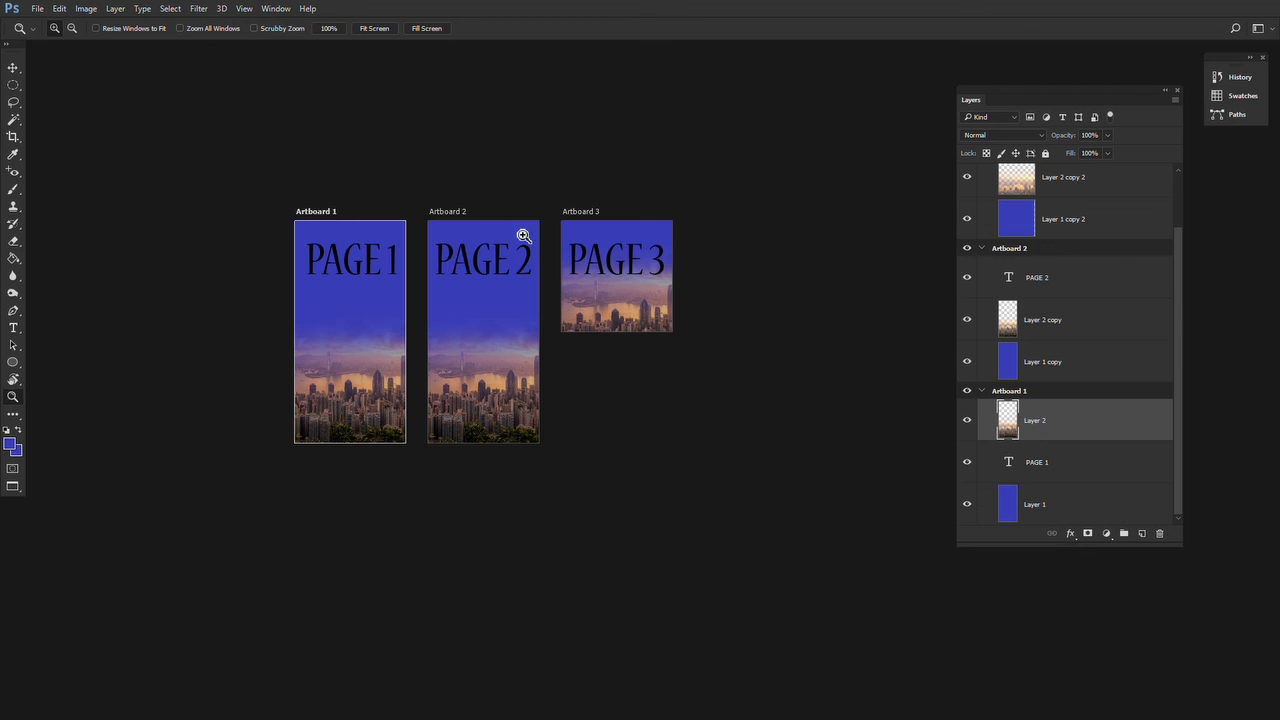
left_click(462, 279)
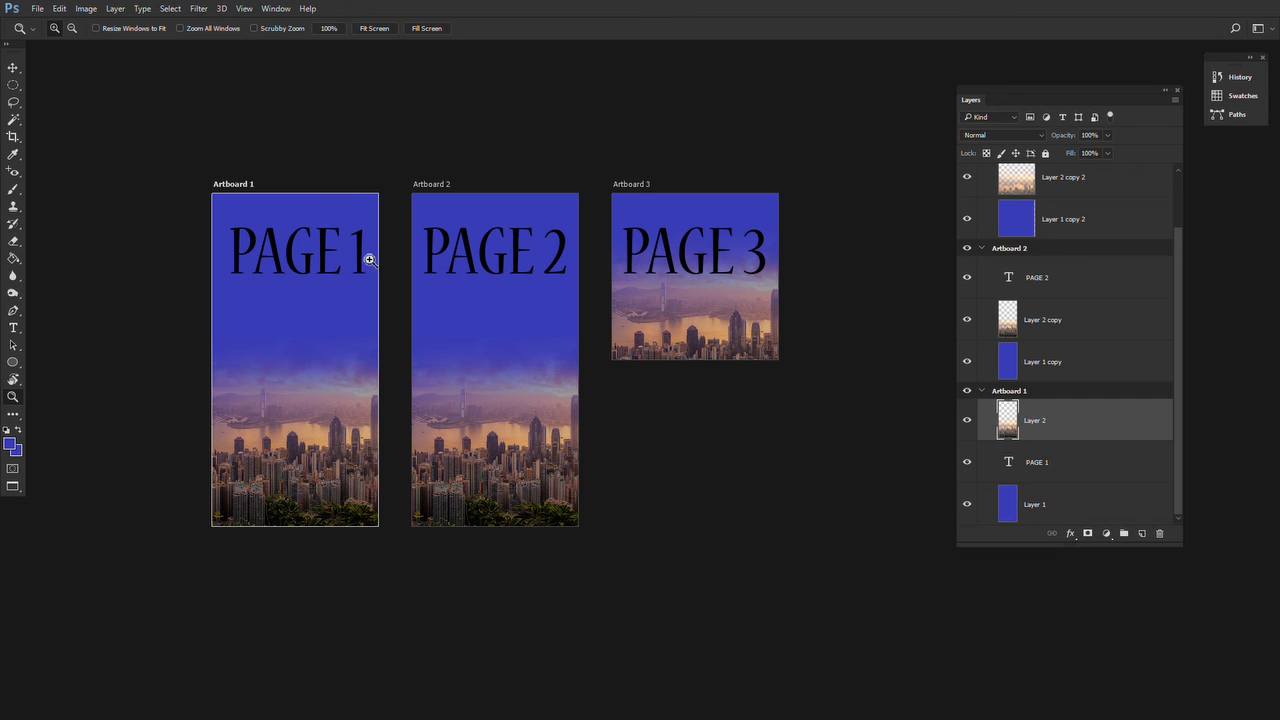
left_click(458, 420)
left_click_drag(457, 413, 452, 414)
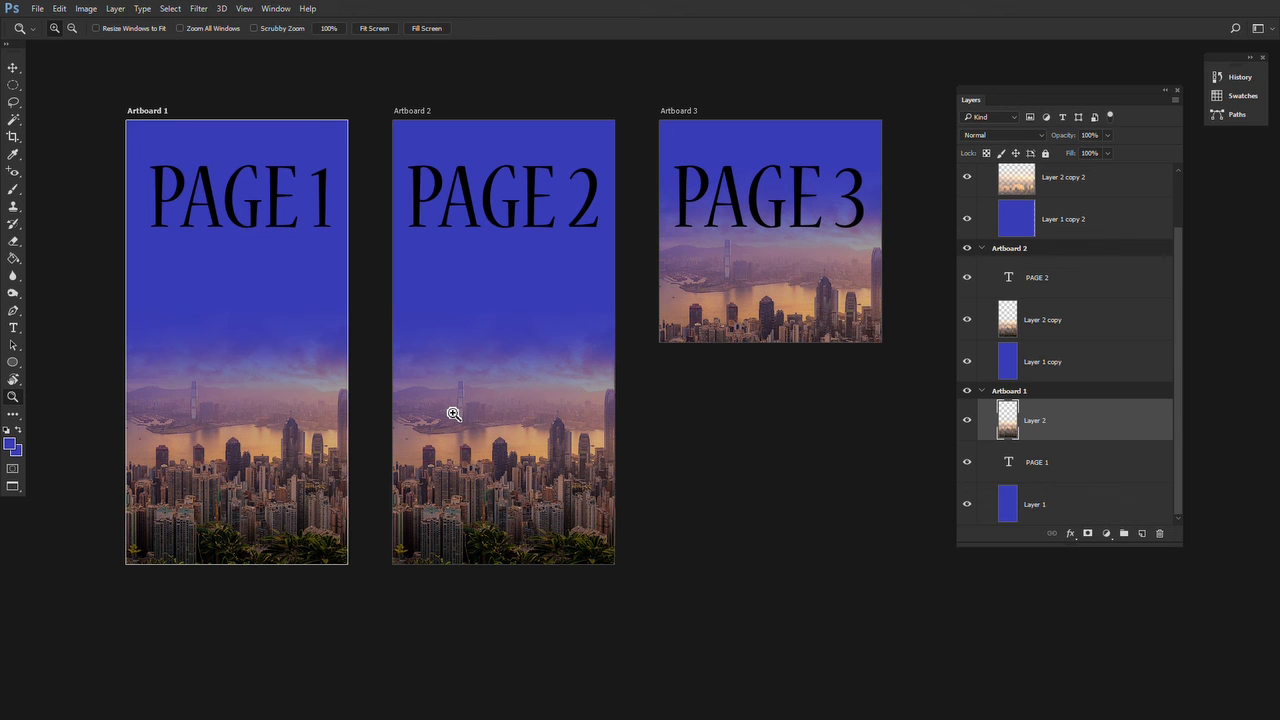
left_click(540, 309)
left_click_drag(540, 309, 669, 261)
left_click(522, 277, "alt")
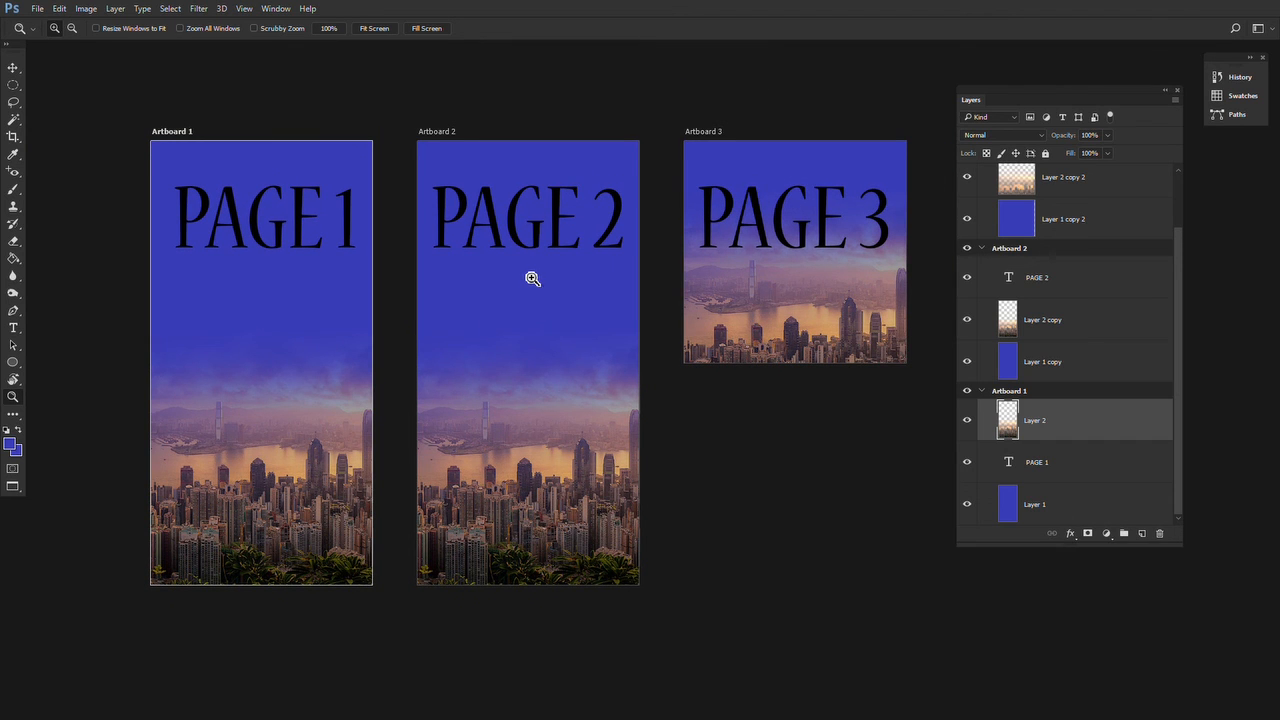
left_click_drag(532, 278, 496, 256)
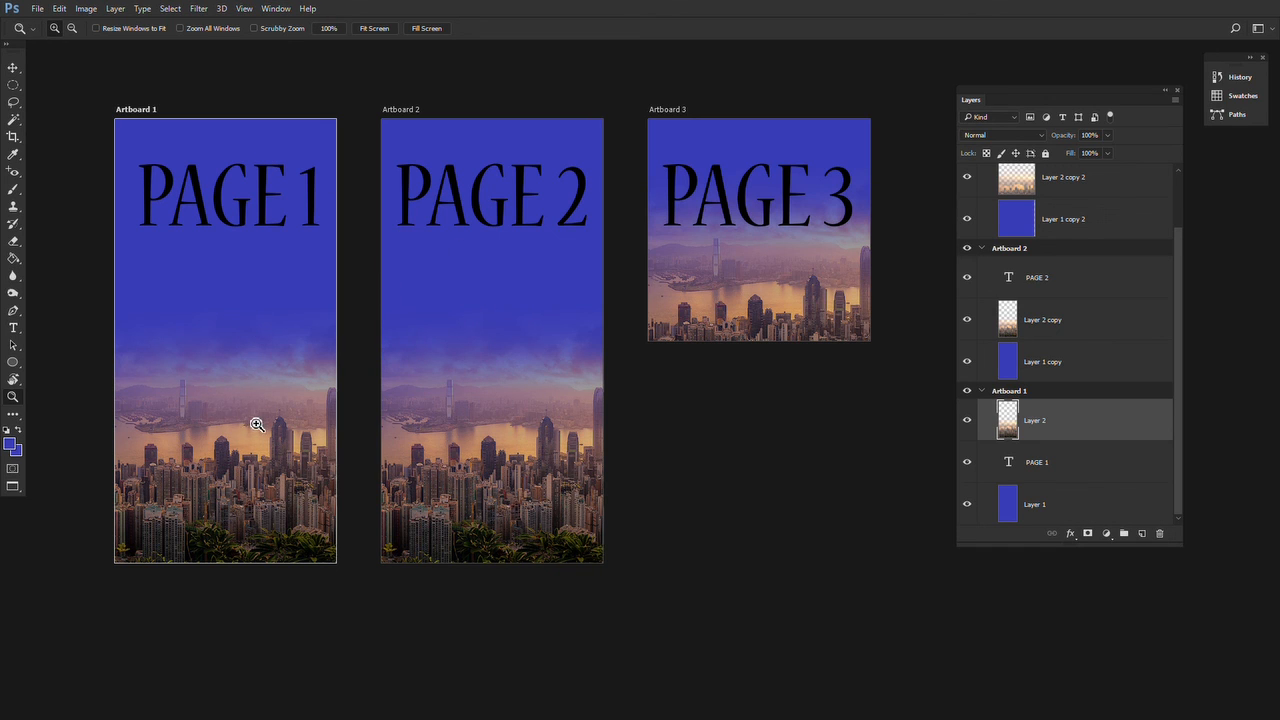
left_click_drag(257, 412, 258, 416)
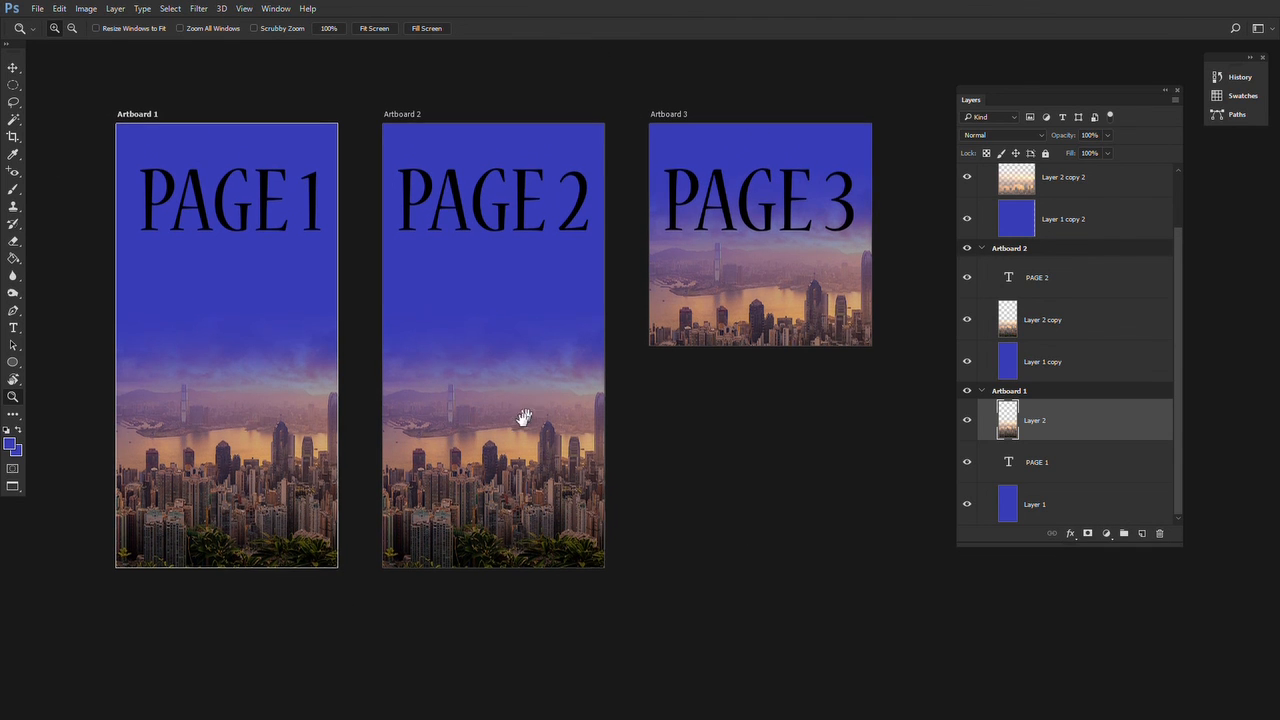
Save the three-artboard document in the New folder as a Photoshop file named artboard, keeping its layers, and close it
left_click_drag(528, 408, 520, 422)
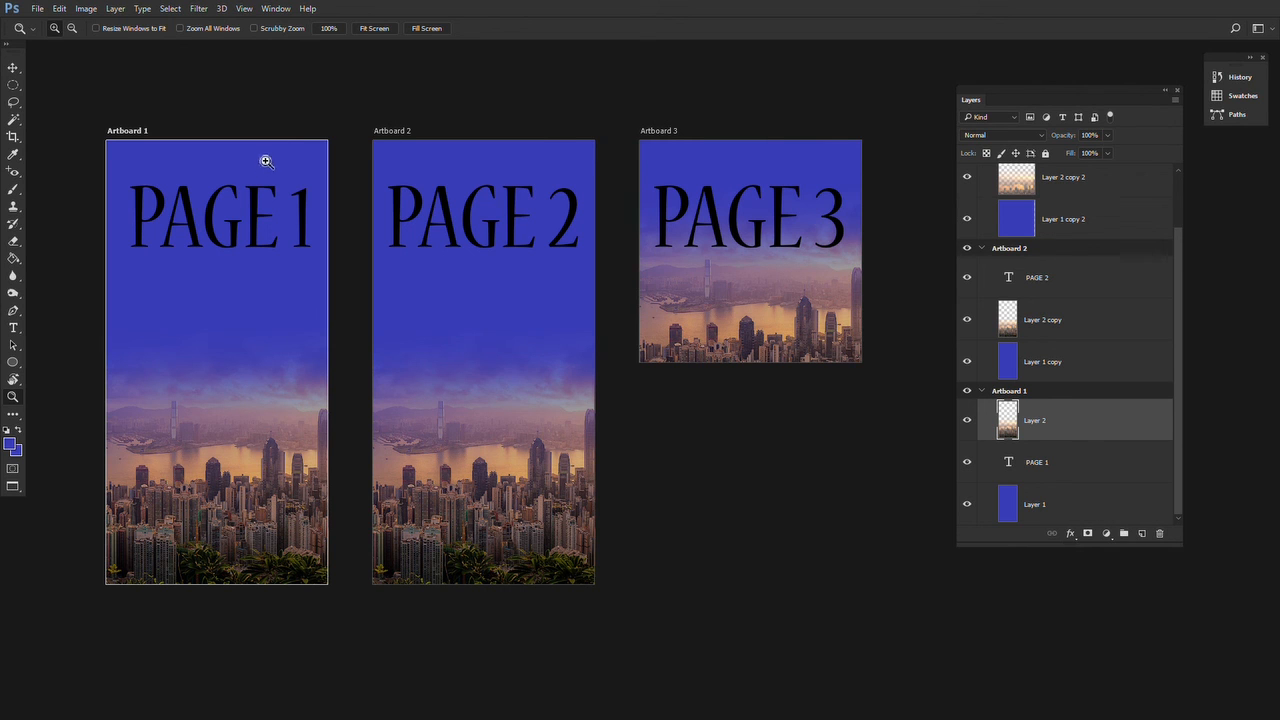
right_click(312, 240)
left_click(348, 264)
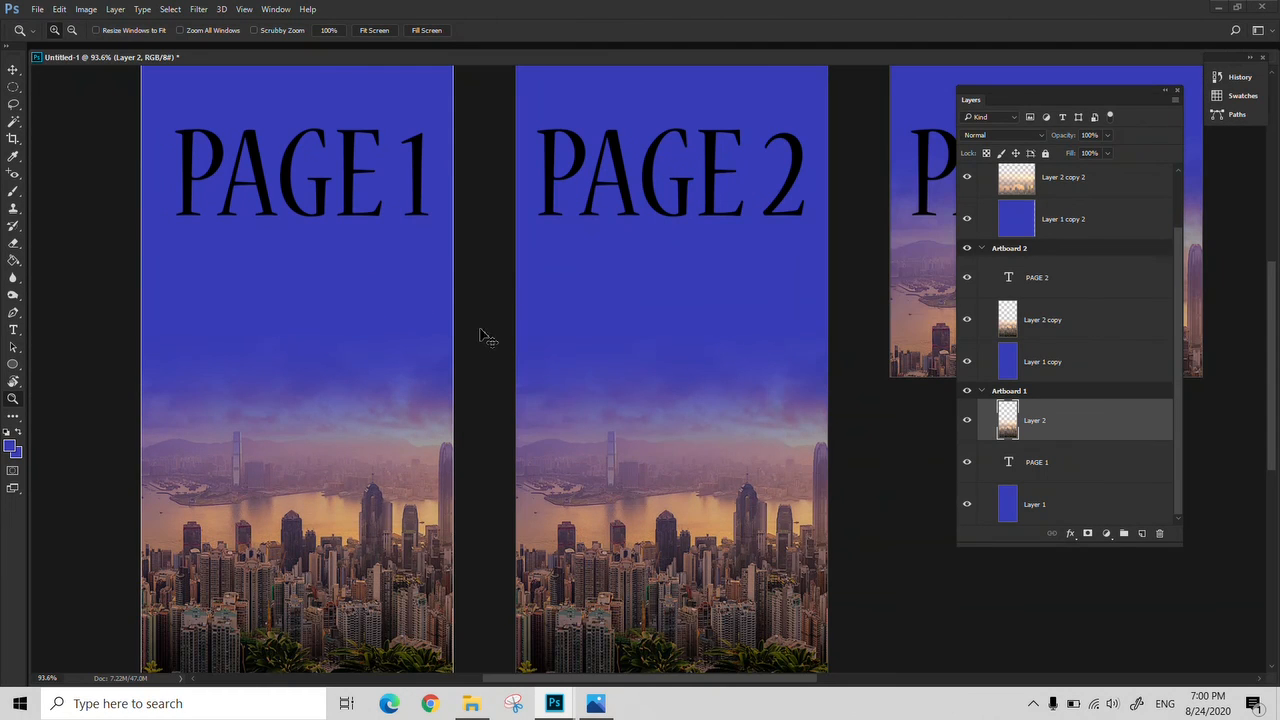
key("ctrl+s")
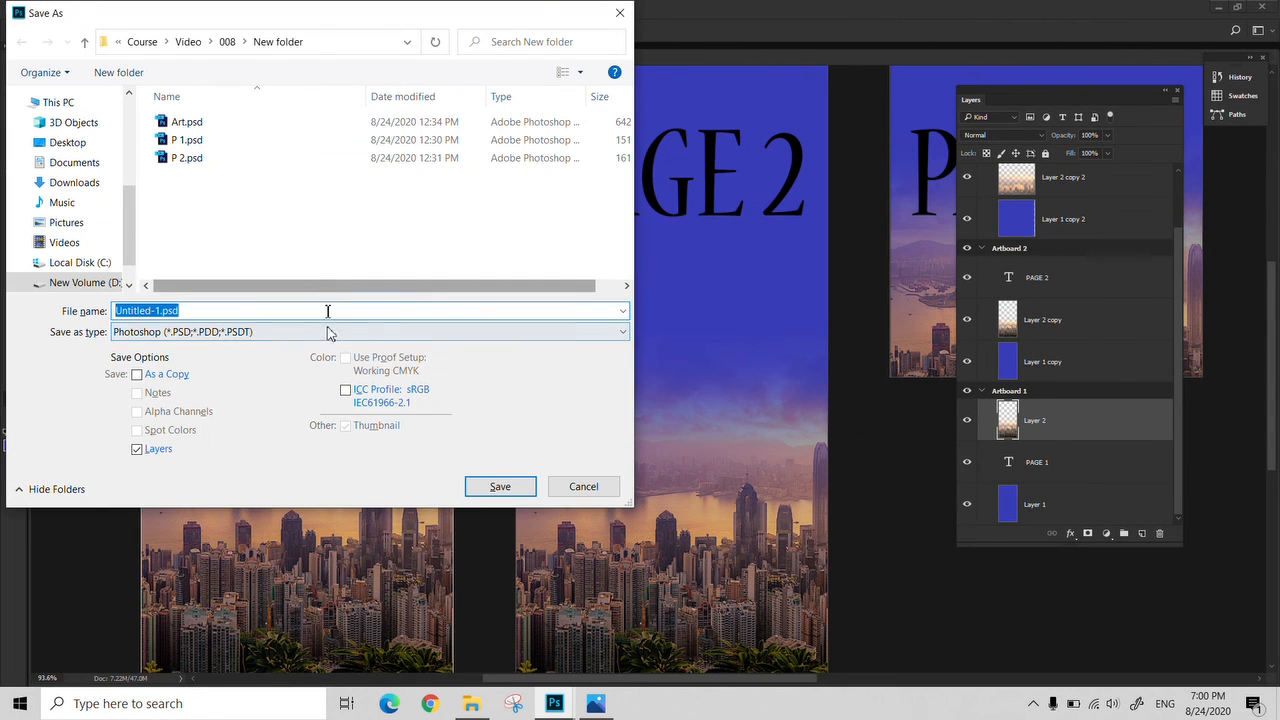
type("art")
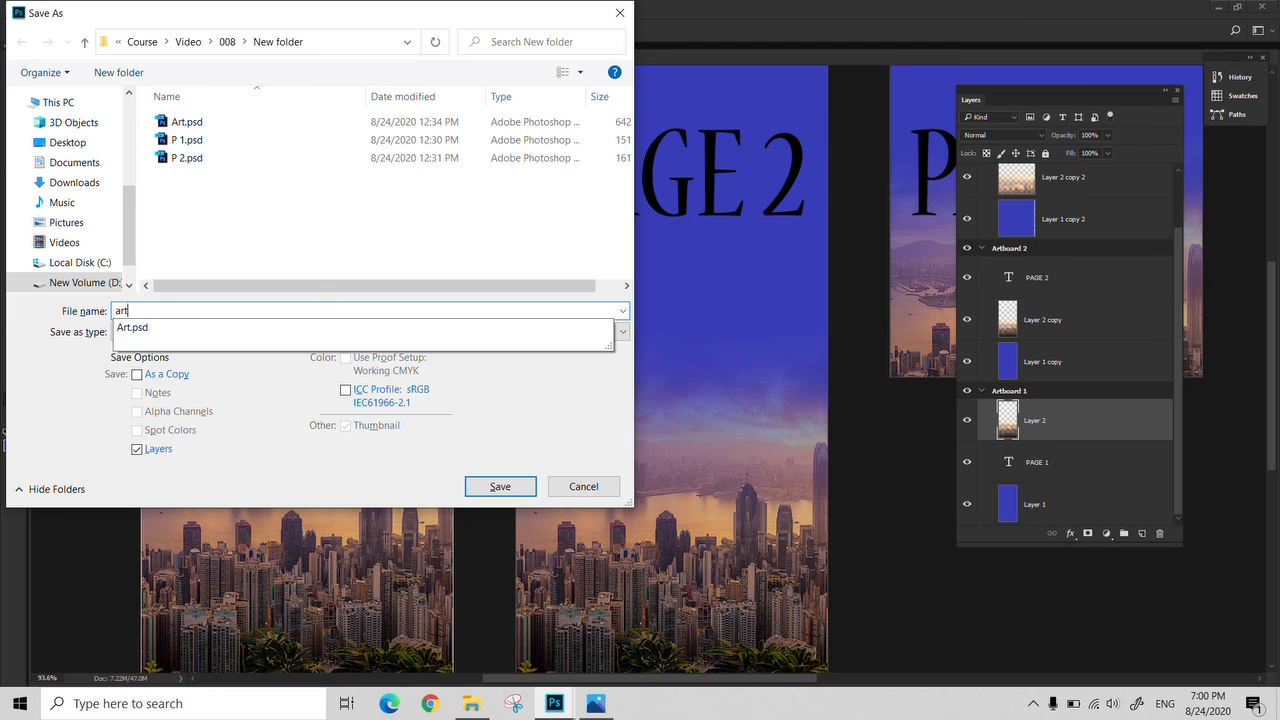
type("board")
key("Return")
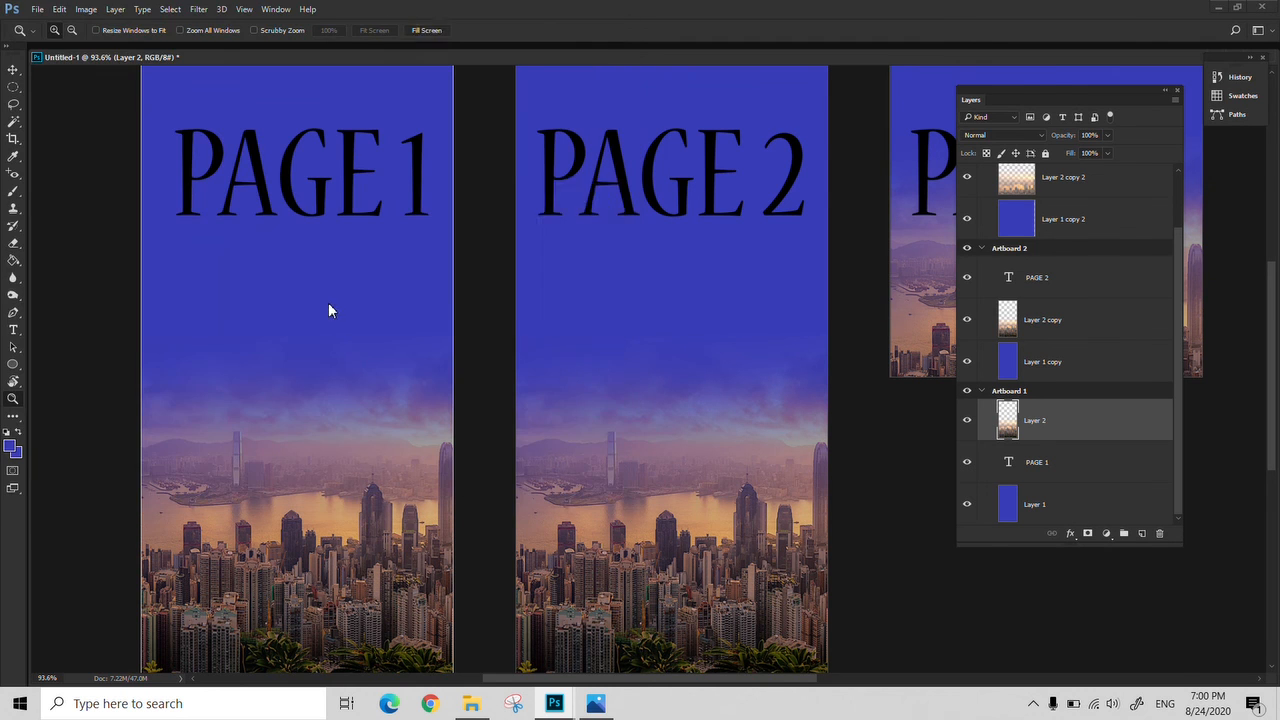
key("Return")
key("ctrl+w")
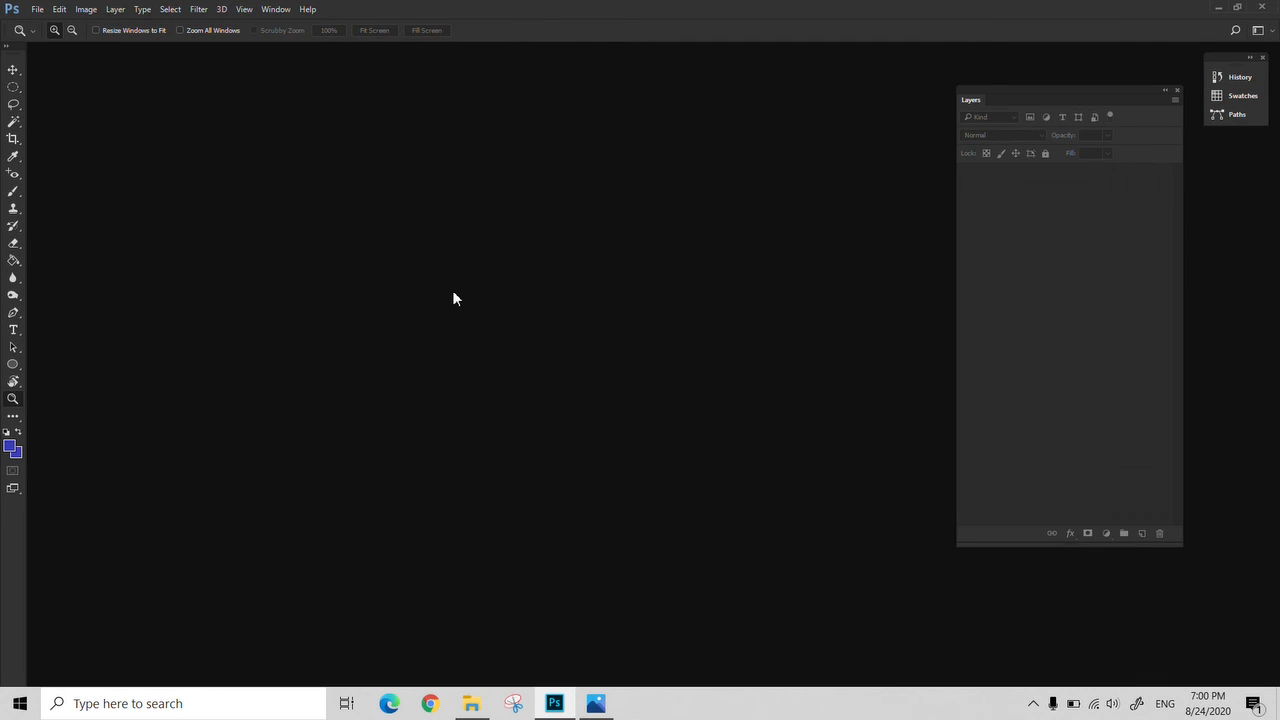
Reopen artboard.psd to examine its three artboards and their layer groups, and close the document
key("ctrl+o")
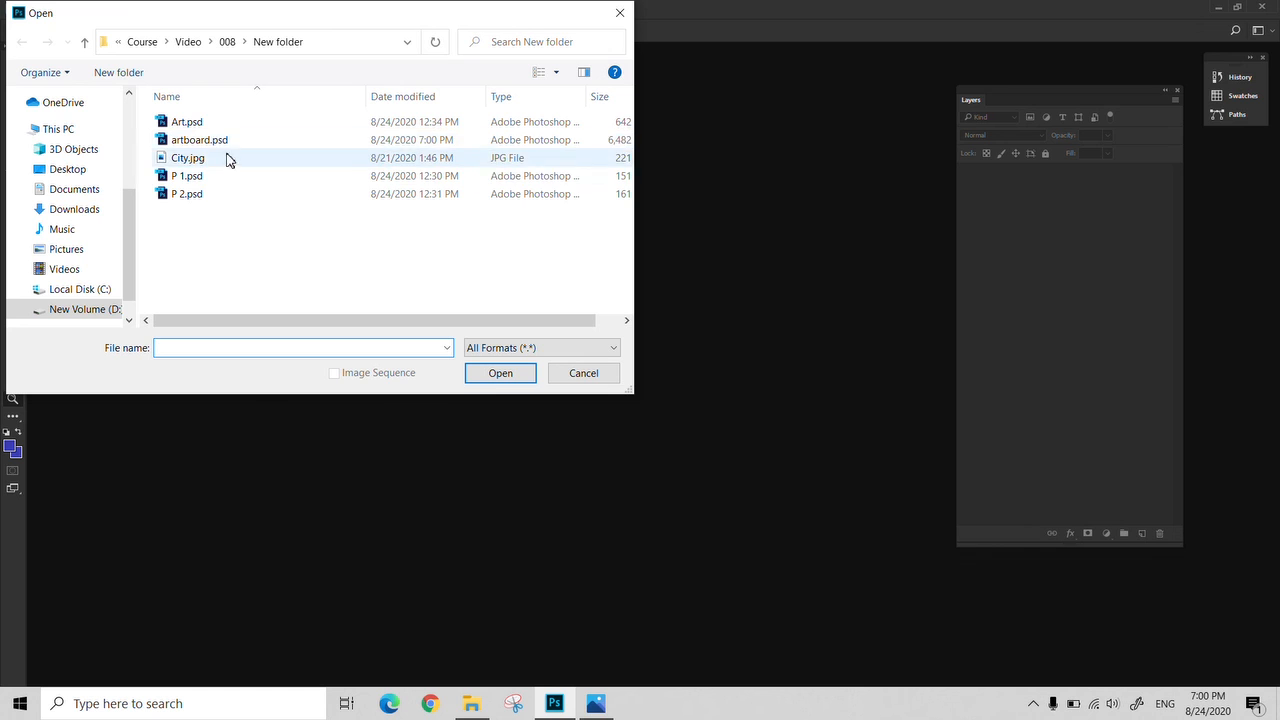
left_click(228, 143)
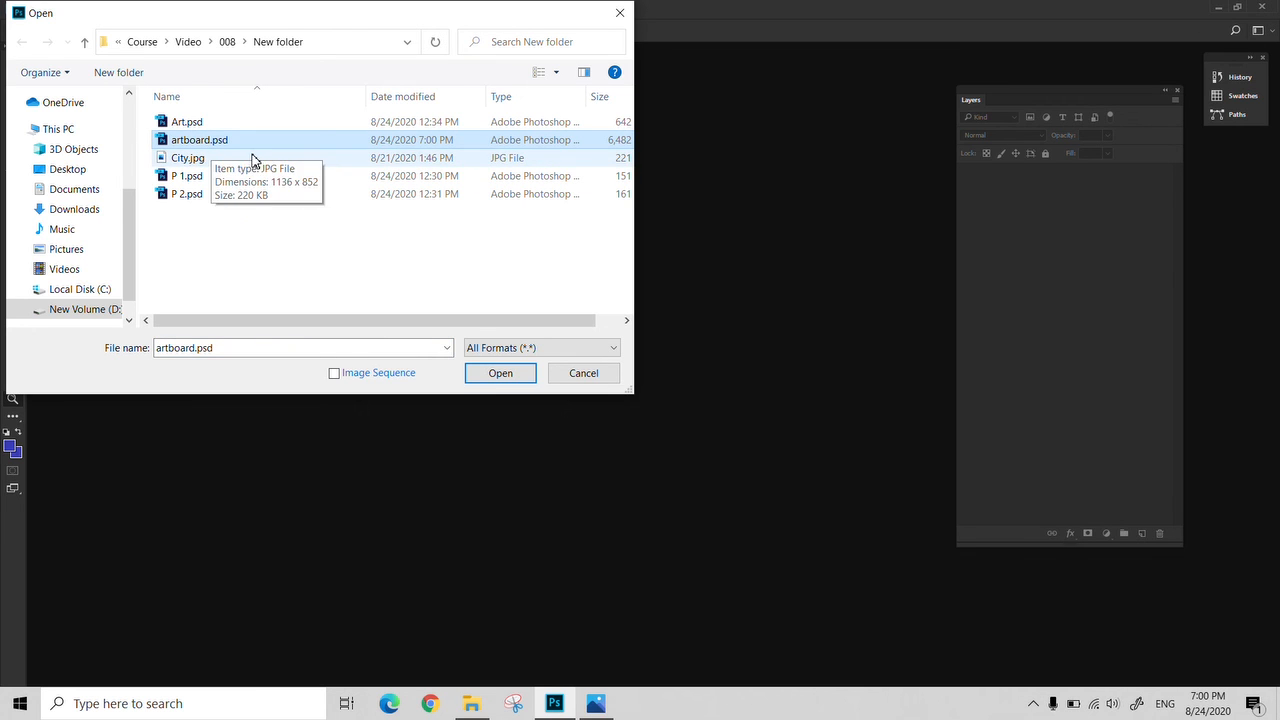
left_click(500, 376)
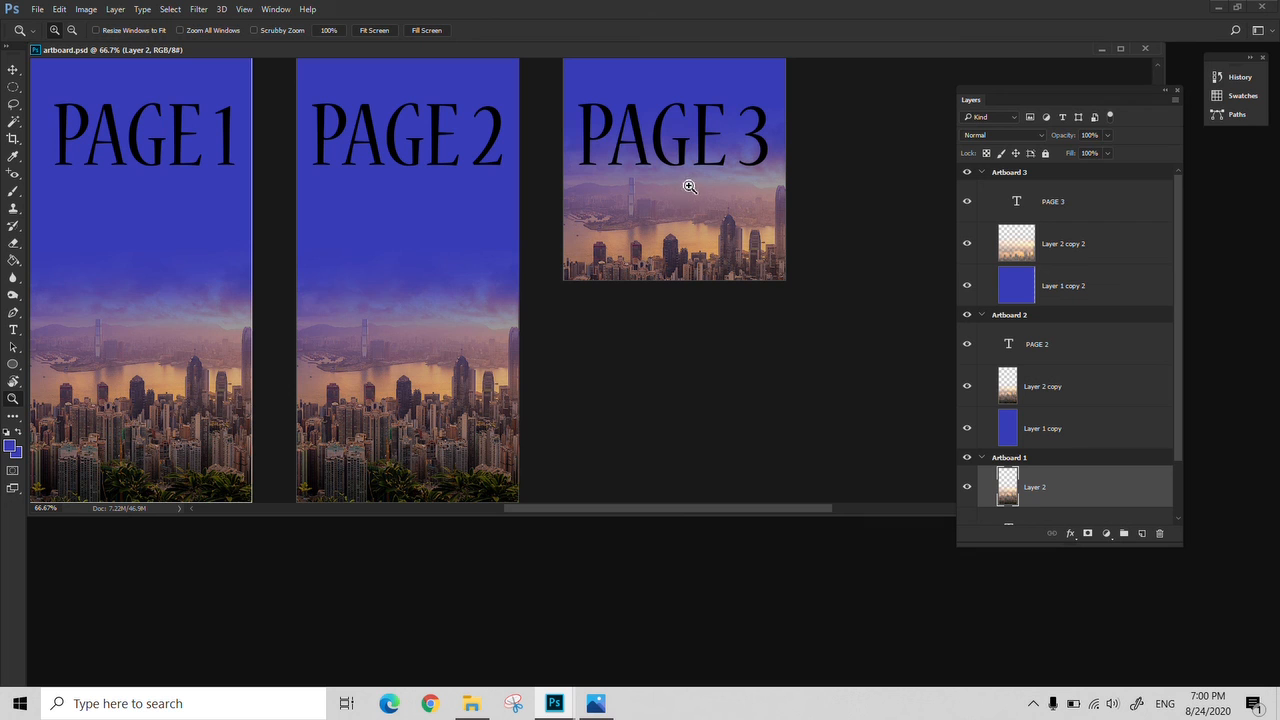
left_click(546, 197, "alt")
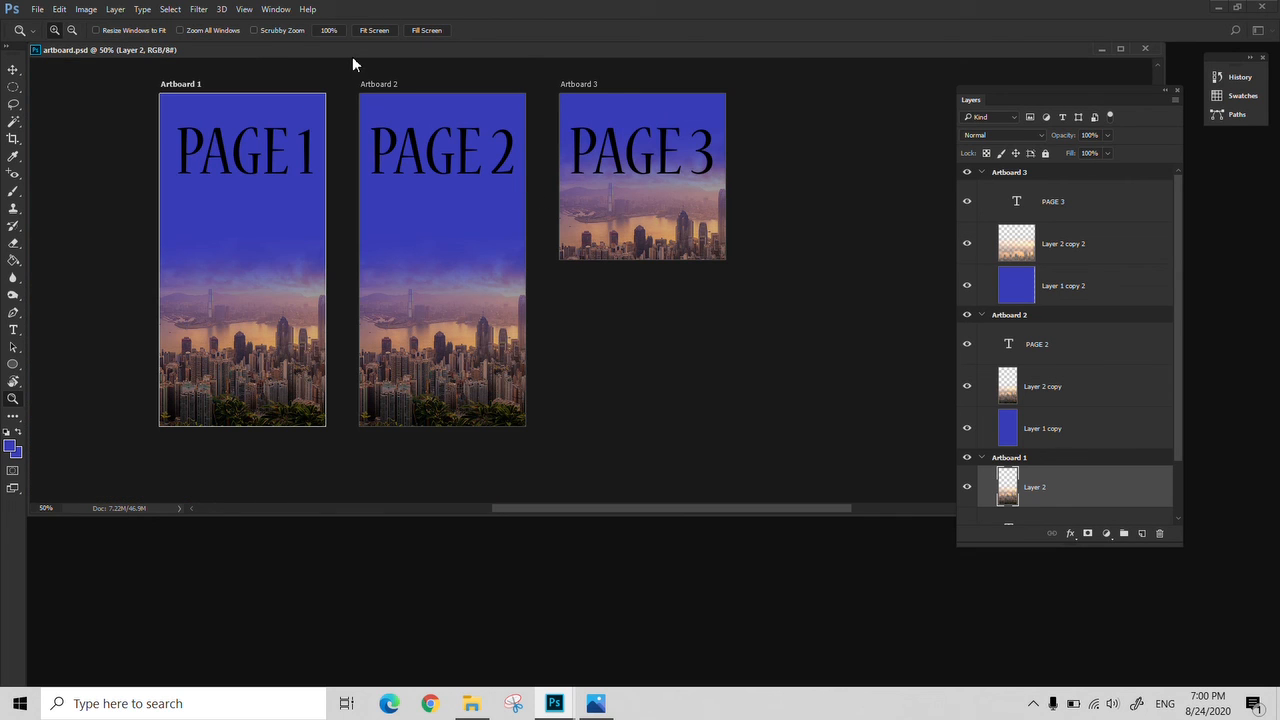
left_click_drag(395, 71, 401, 77)
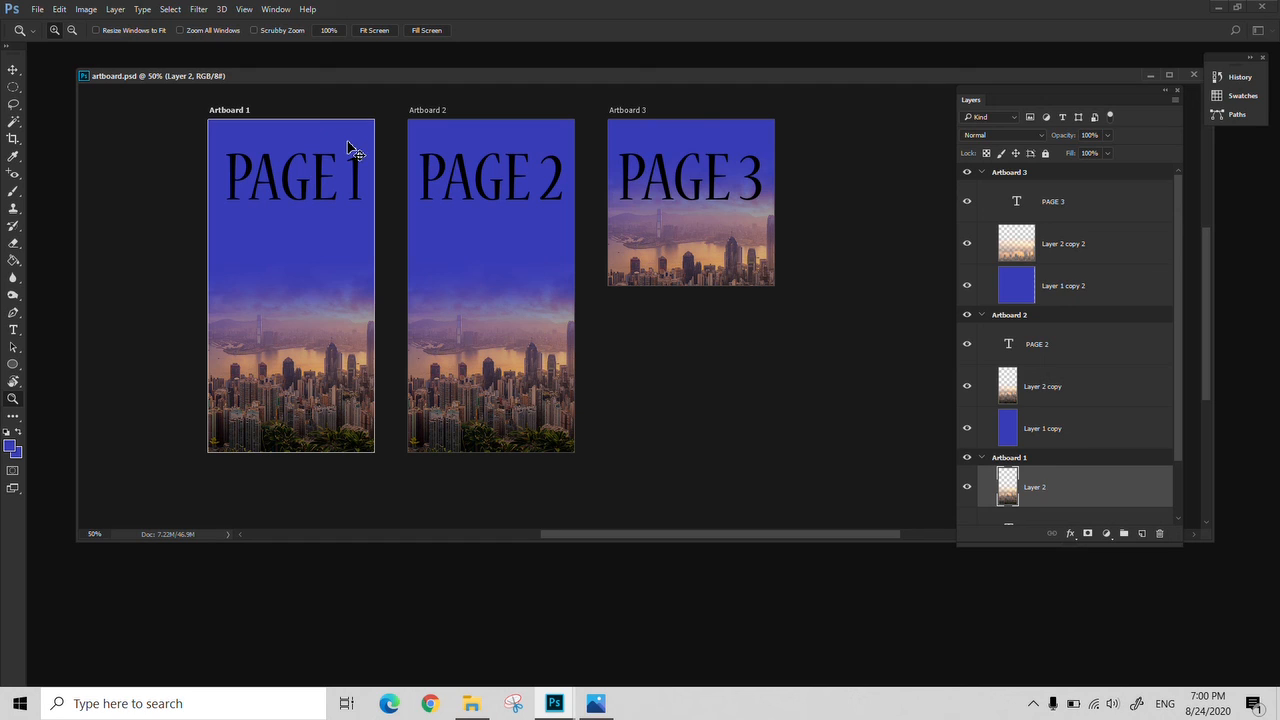
key("ctrl+w")
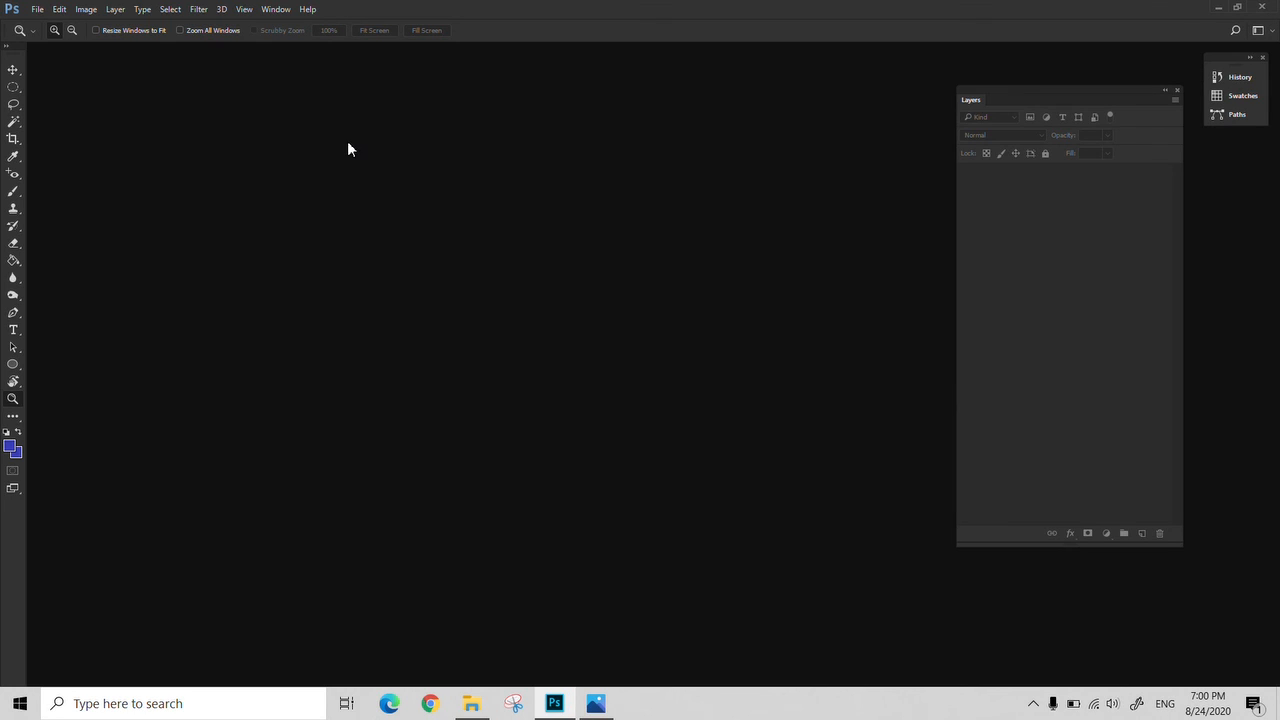